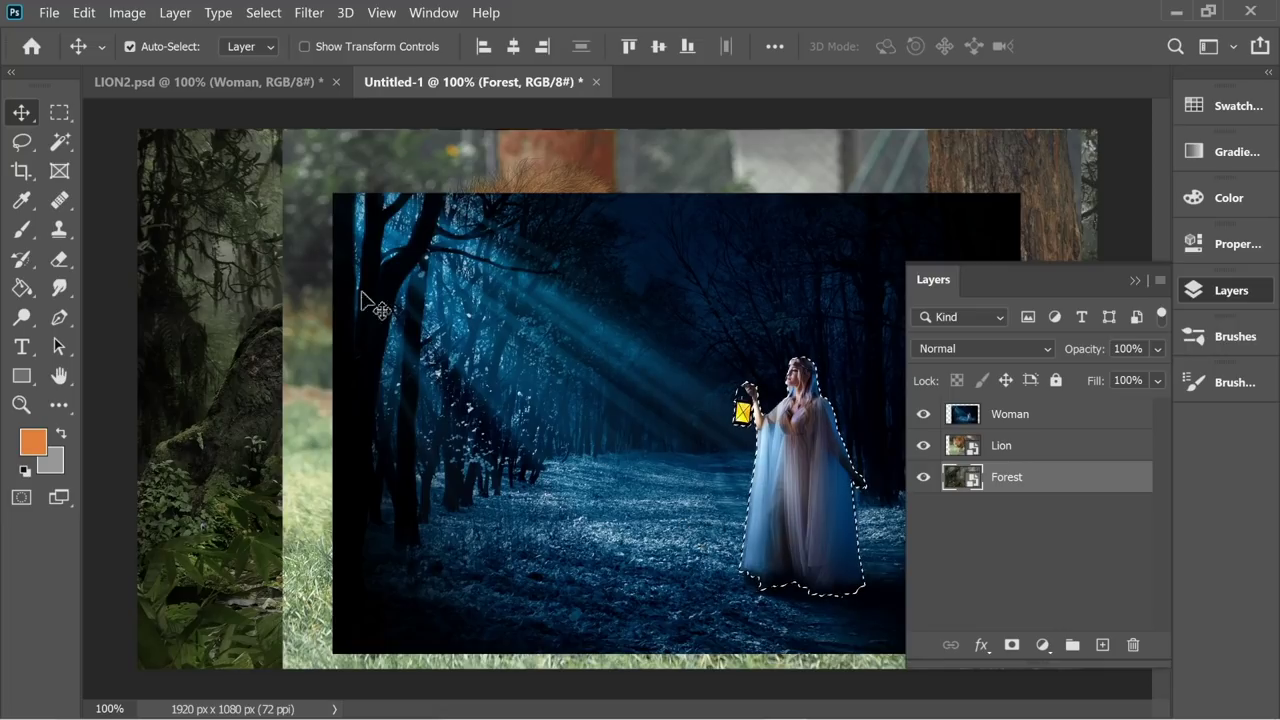
Step: Select the Woman layer and toggle the visibility of the Woman and Lion layers to view the images underneath
left_click(1034, 418)
left_click(923, 414)
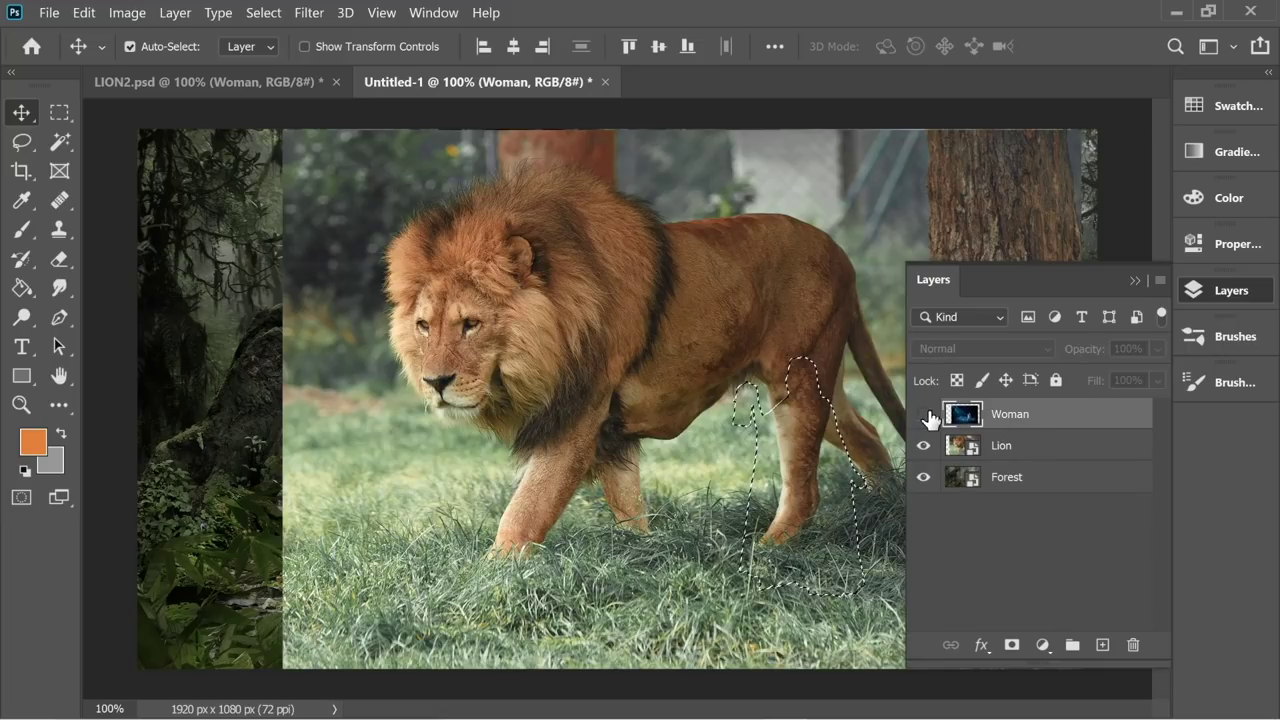
left_click(923, 446)
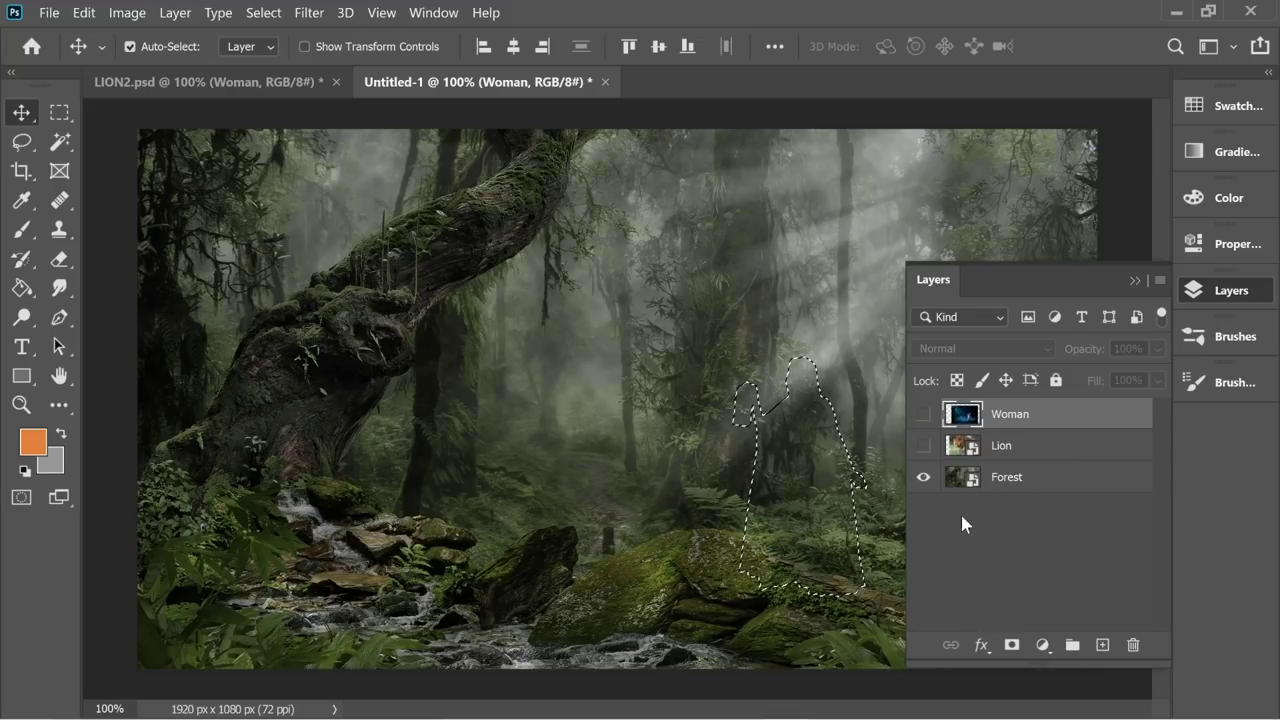
left_click(923, 446)
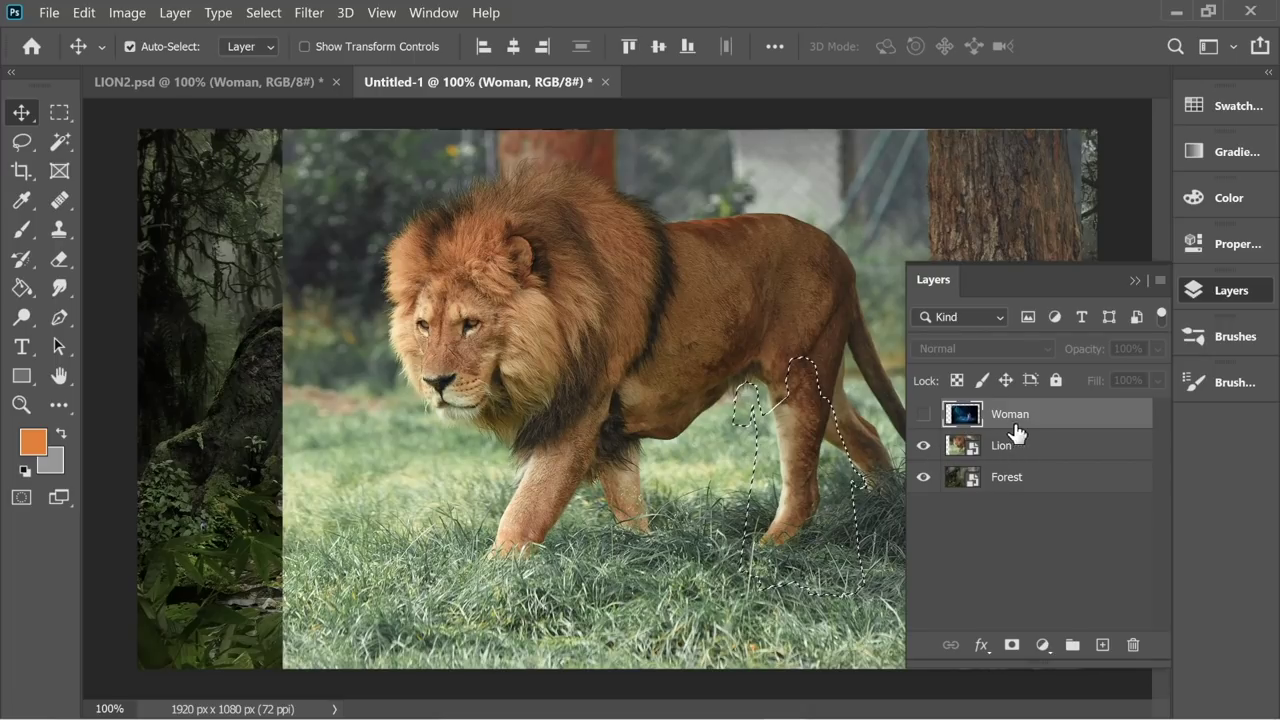
left_click(923, 414)
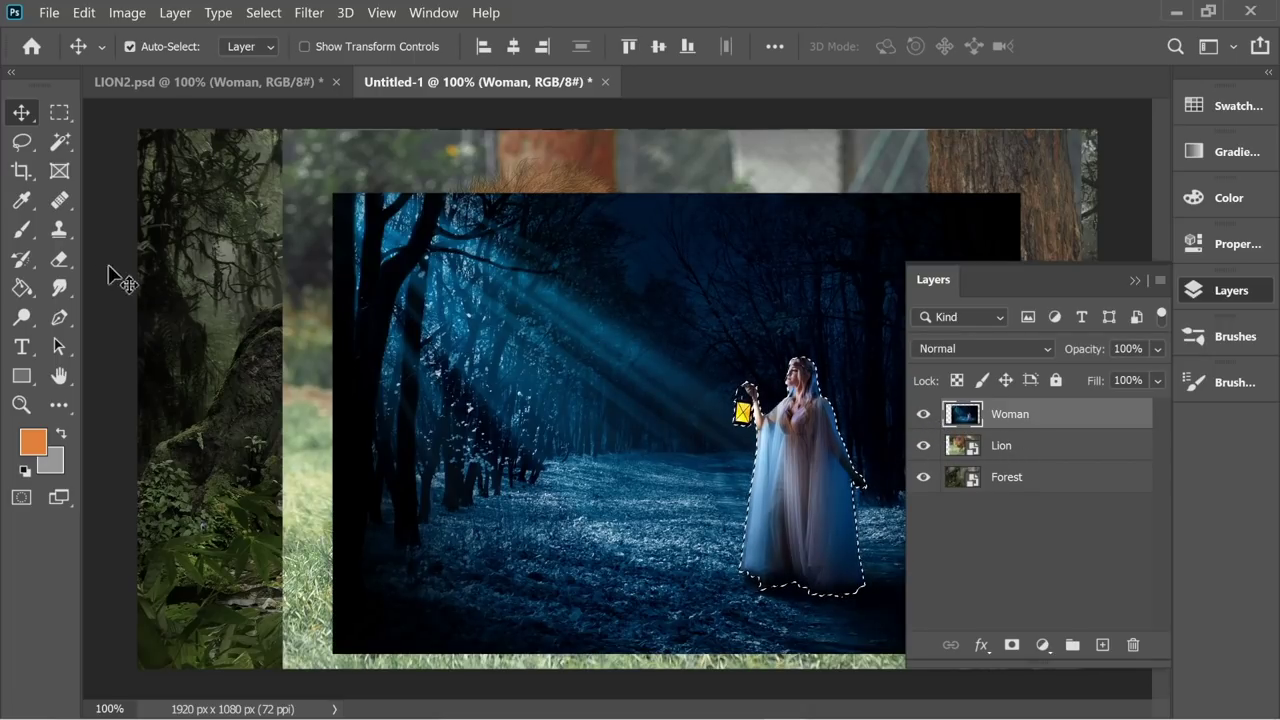
left_click(59, 318)
left_click(528, 368)
left_click(625, 332)
left_click(644, 396)
left_click(613, 453)
left_click(523, 442)
left_click(528, 379)
left_click(529, 368)
right_click(580, 376)
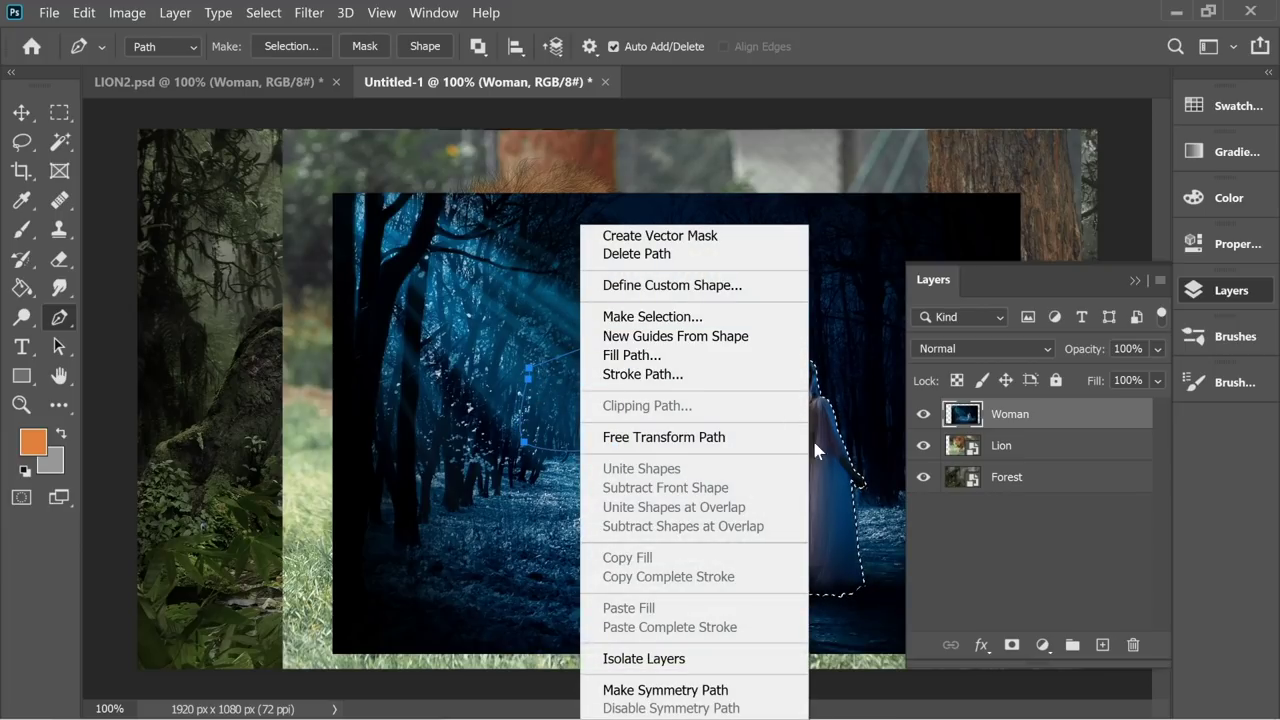
left_click(856, 422)
key("ctrl+z")
key("ctrl+z")
key("ctrl+z")
key("ctrl+z")
key("ctrl+z")
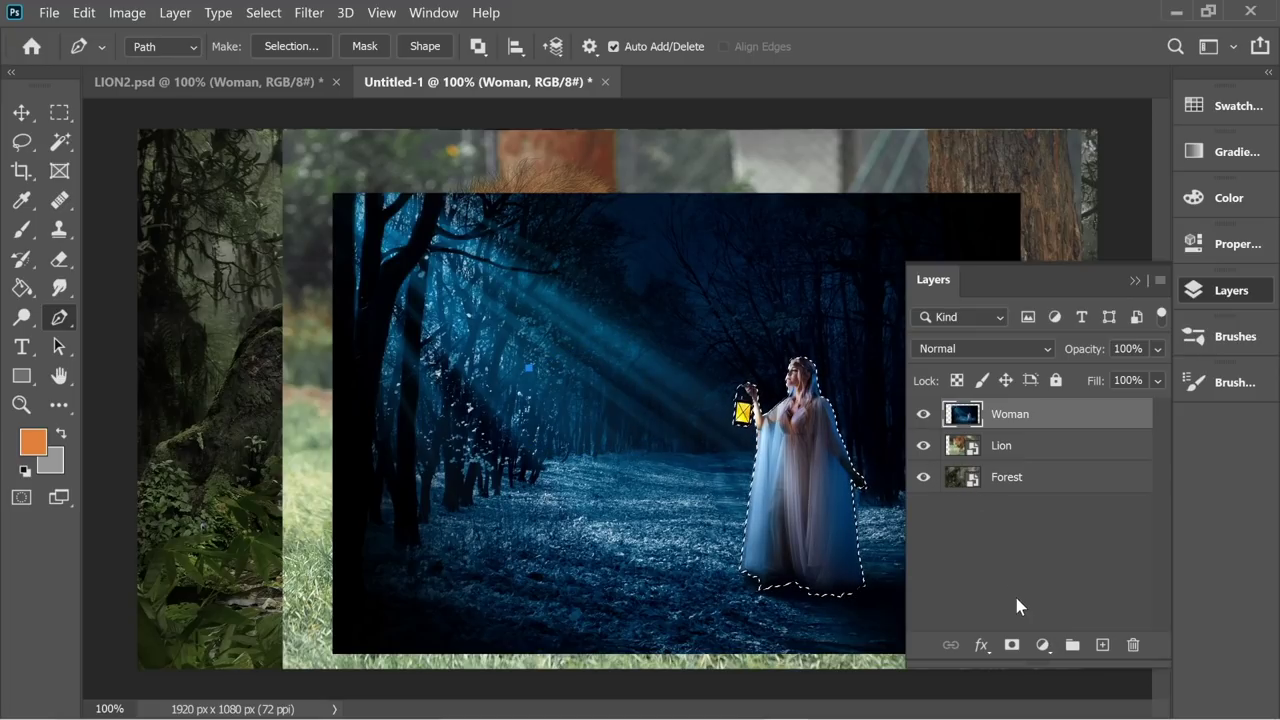
Step: Mask the Woman layer to the active selection and move the woman to the base of the tree trunk behind the lion
left_click(1010, 647)
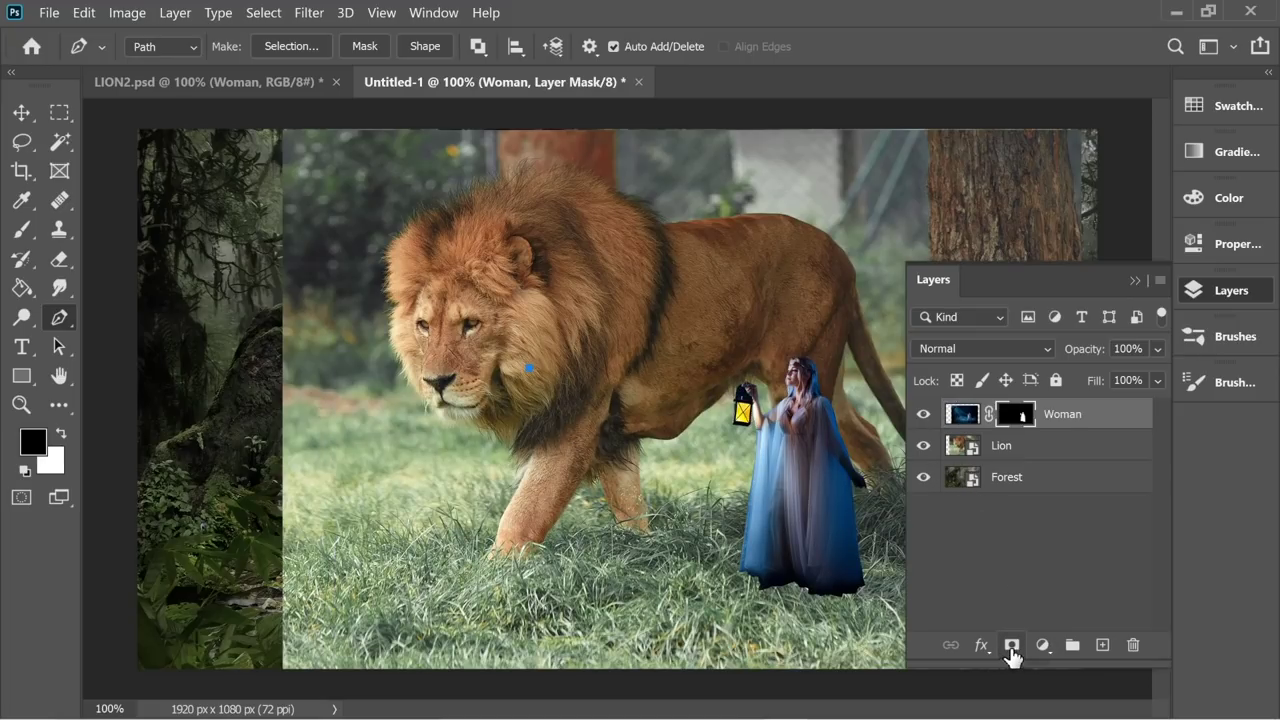
key("v")
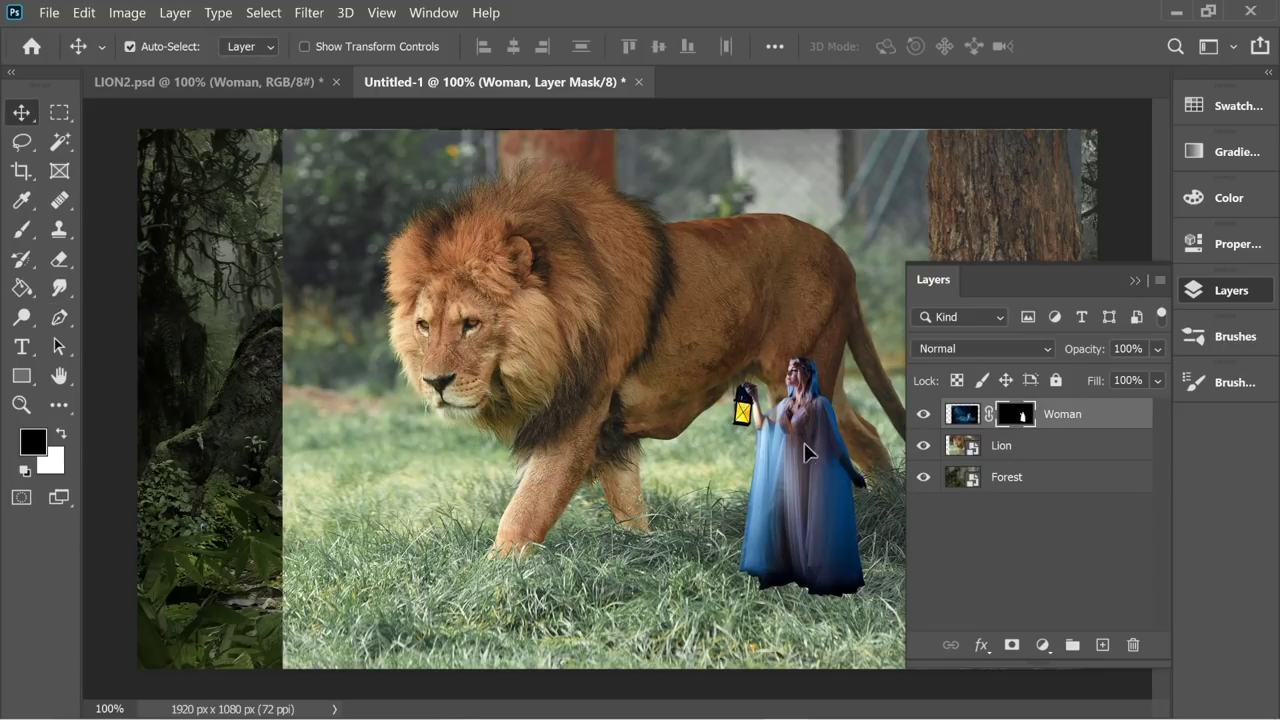
left_click_drag(815, 455, 966, 490)
left_click(1134, 280)
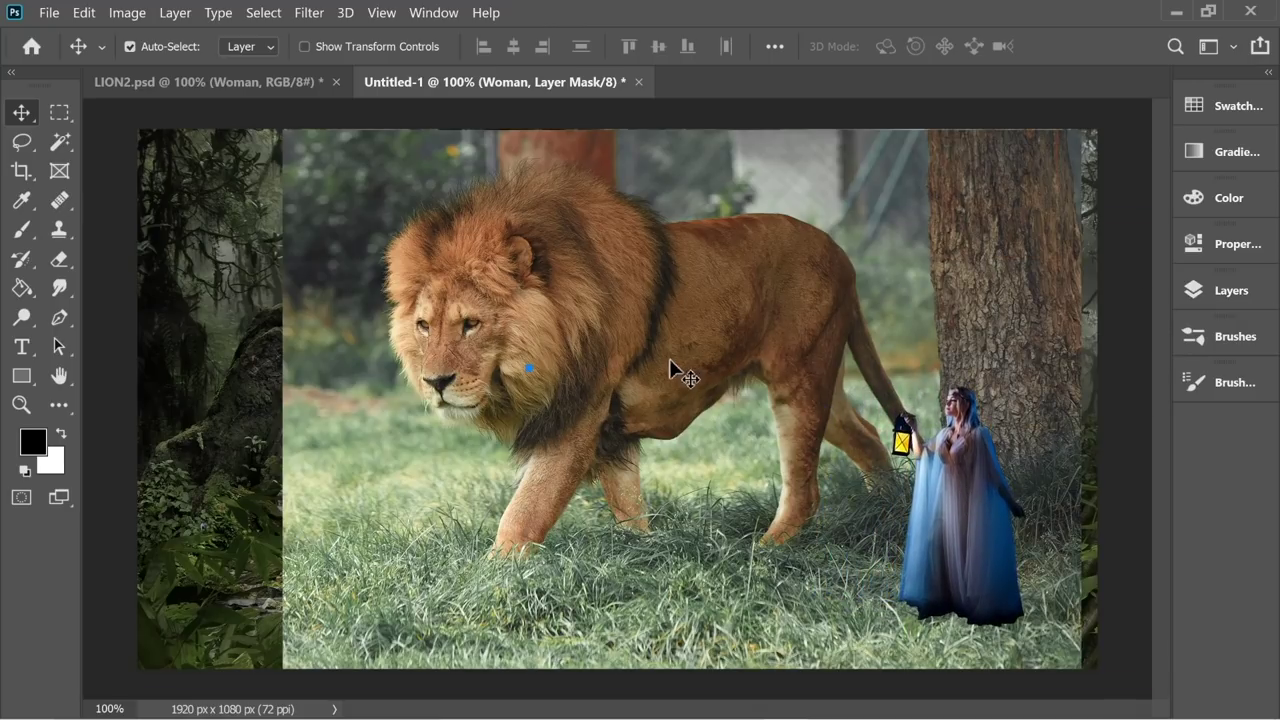
Step: Select the lion on the Lion layer automatically with Select Subject
left_click(60, 113)
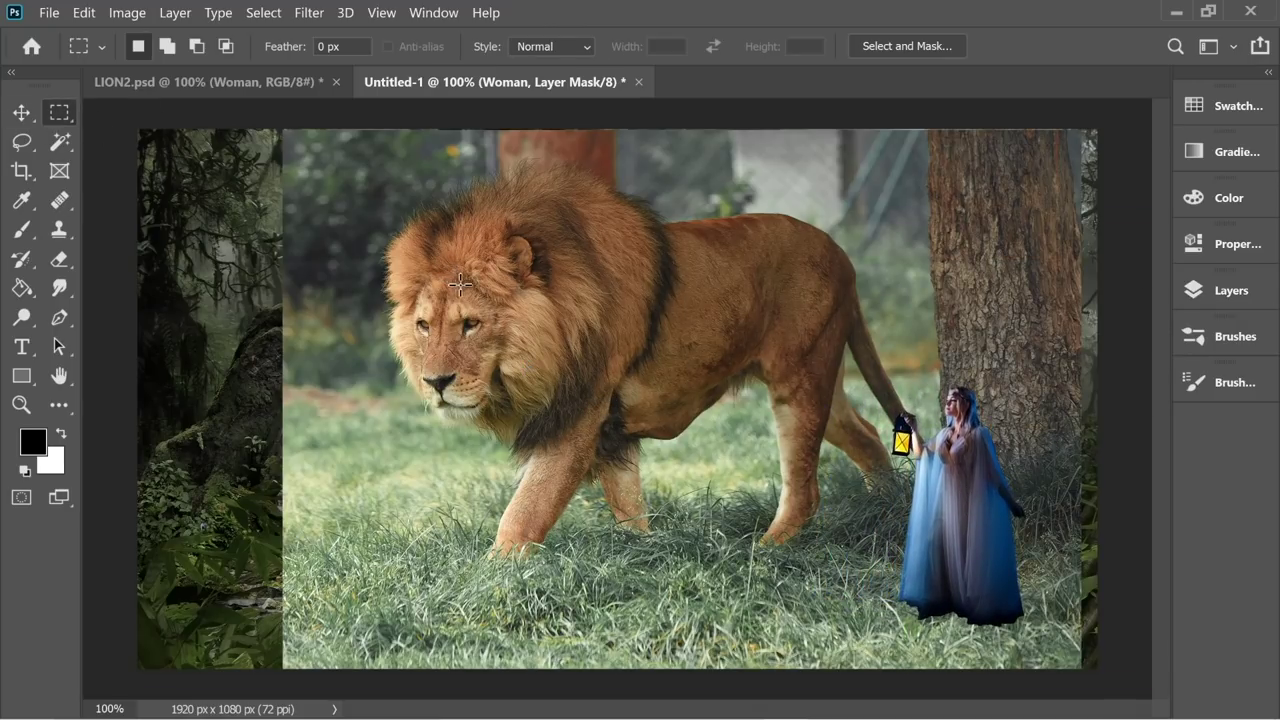
left_click(1228, 290)
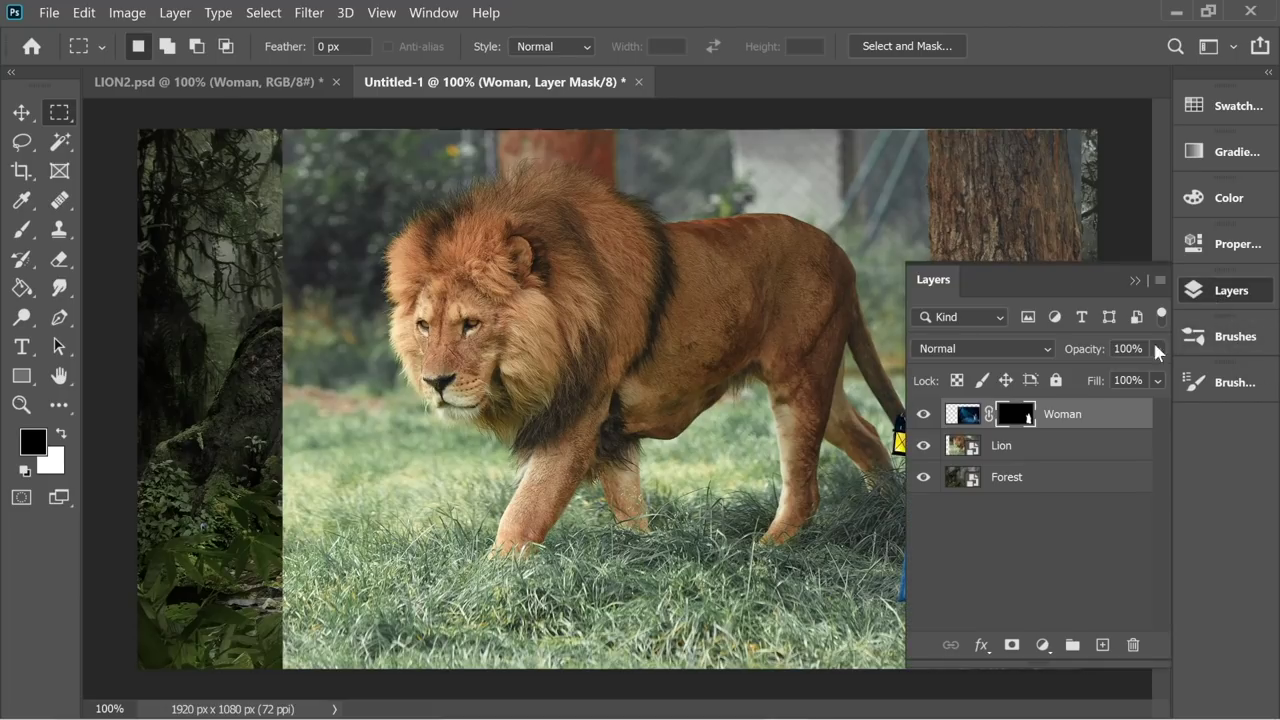
left_click(1040, 457)
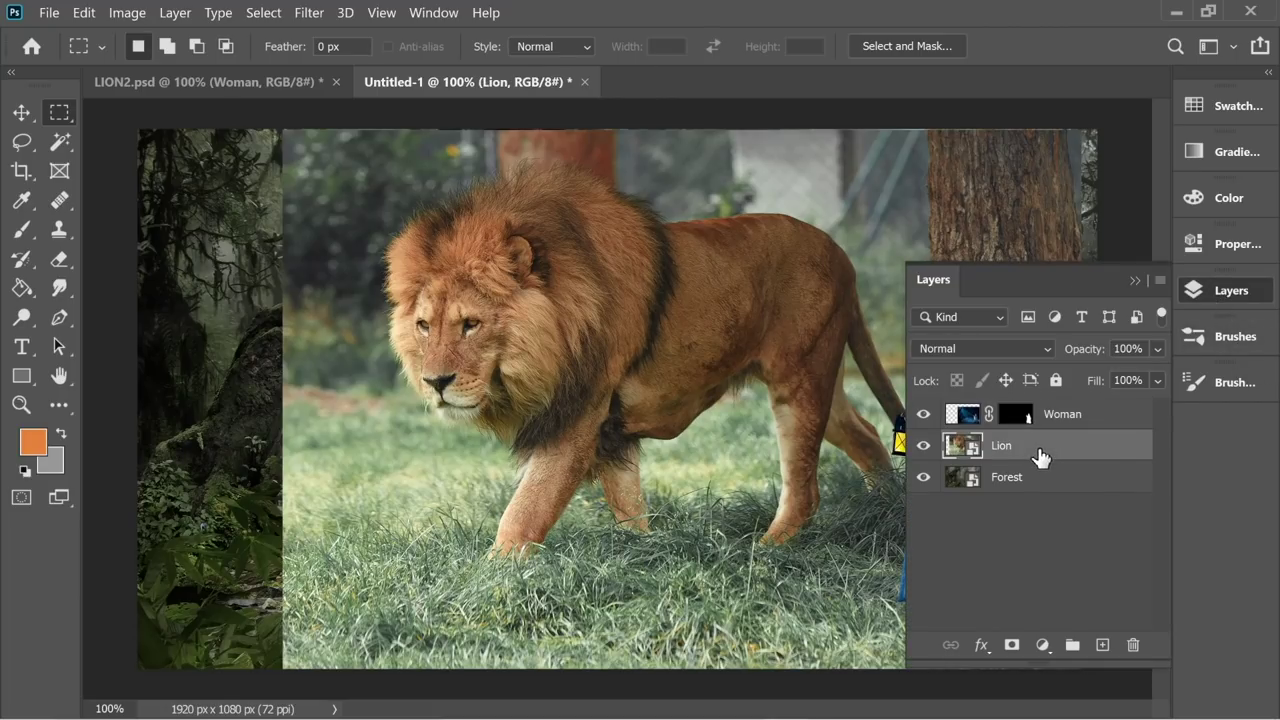
left_click(61, 146)
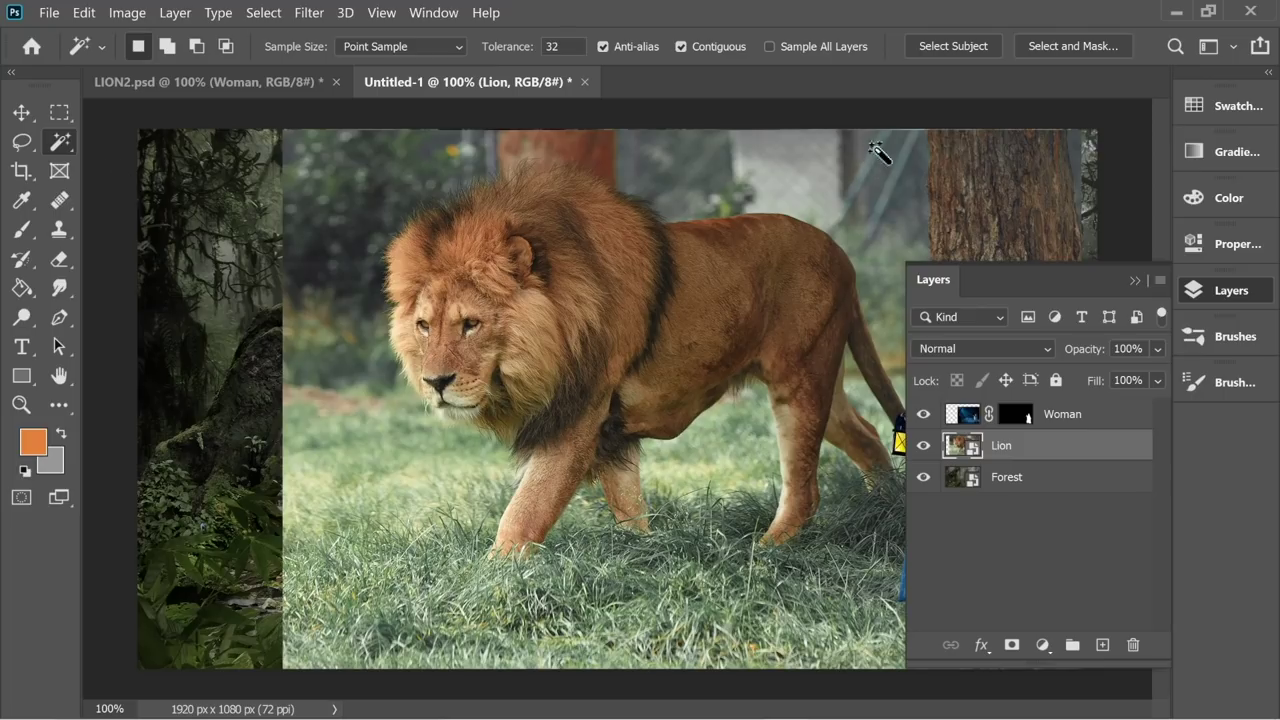
left_click(944, 50)
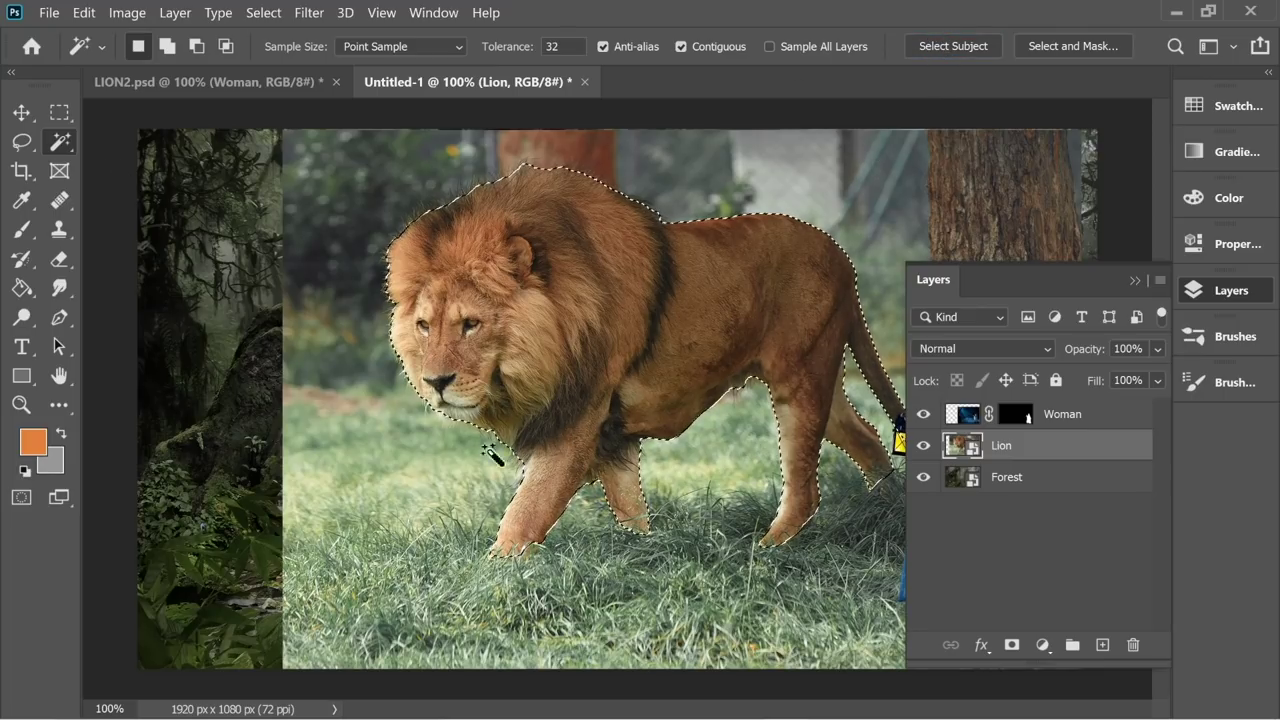
Step: Refine the lion selection in Select and Mask with a 24 px edge detection radius and Smart Radius enabled
left_click(264, 12)
left_click(310, 281)
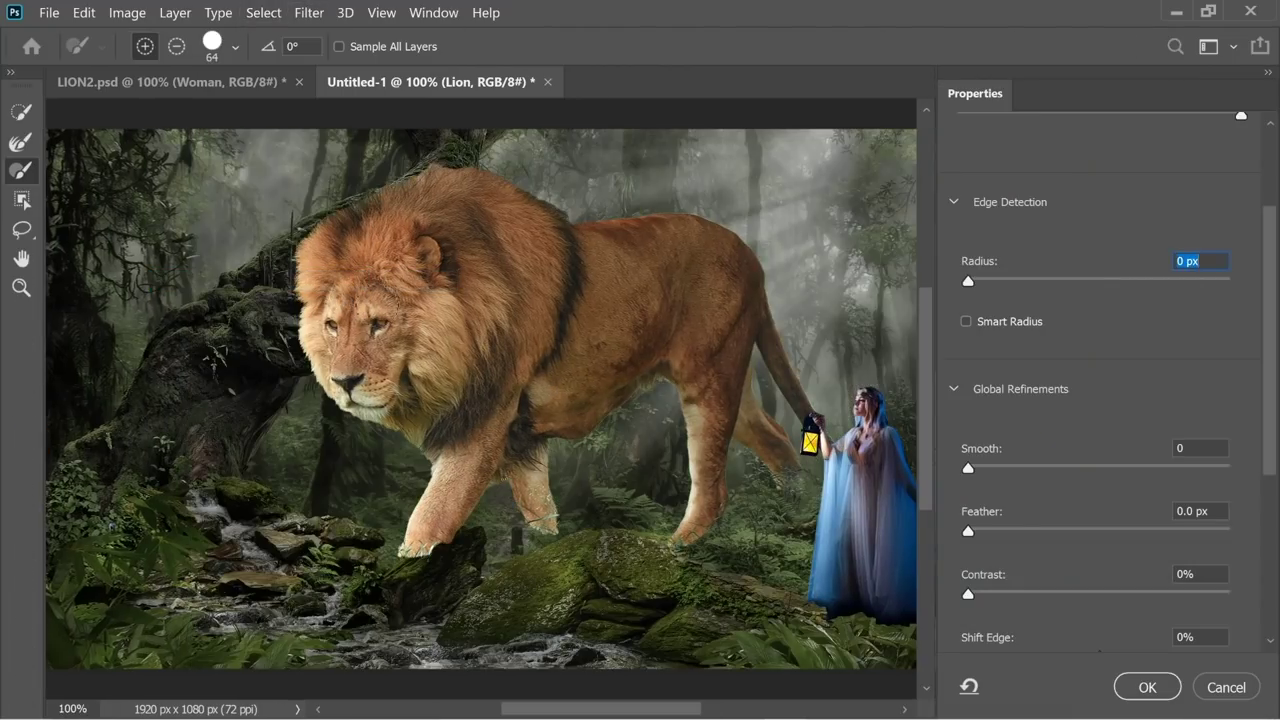
left_click_drag(970, 435, 1150, 432)
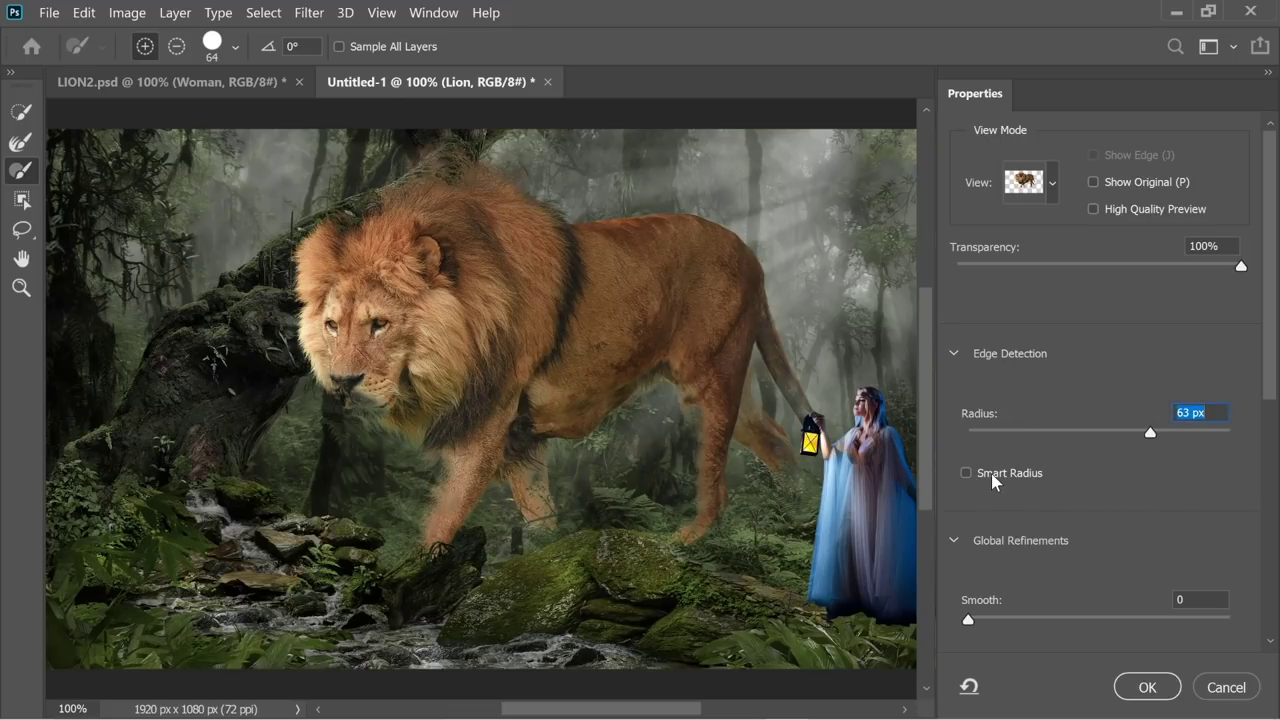
left_click(966, 473)
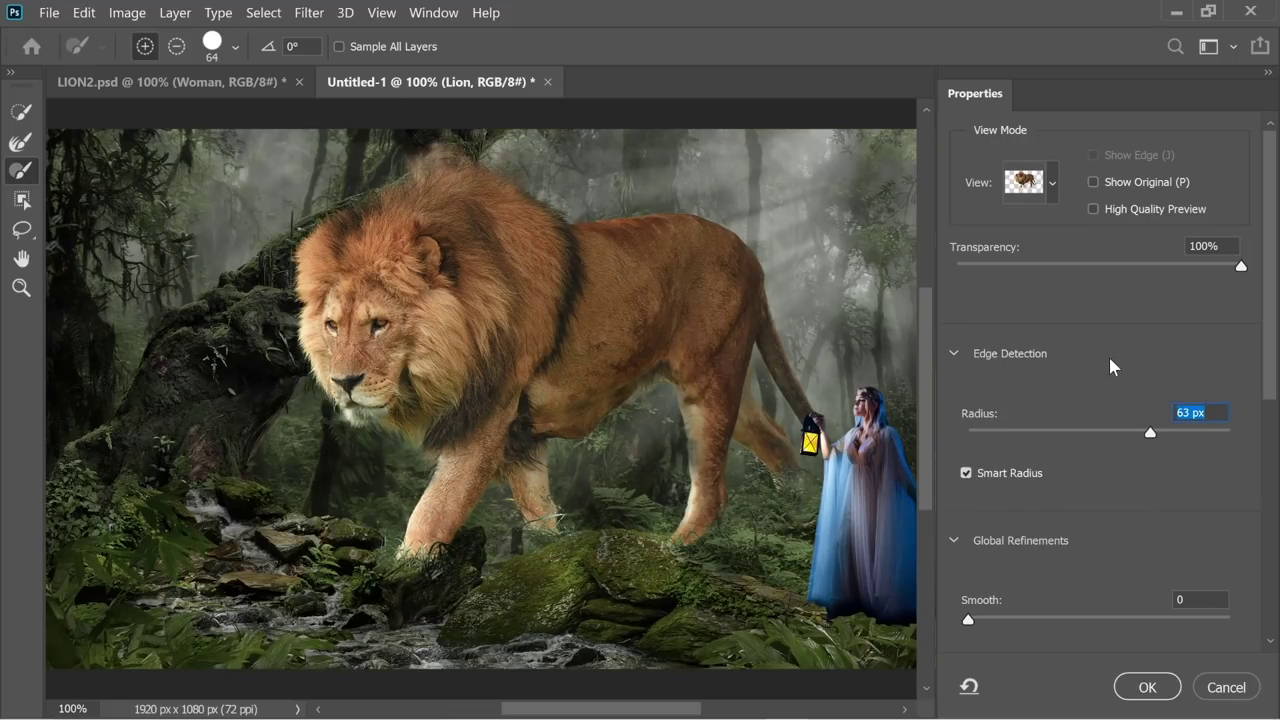
left_click_drag(1155, 438, 1098, 438)
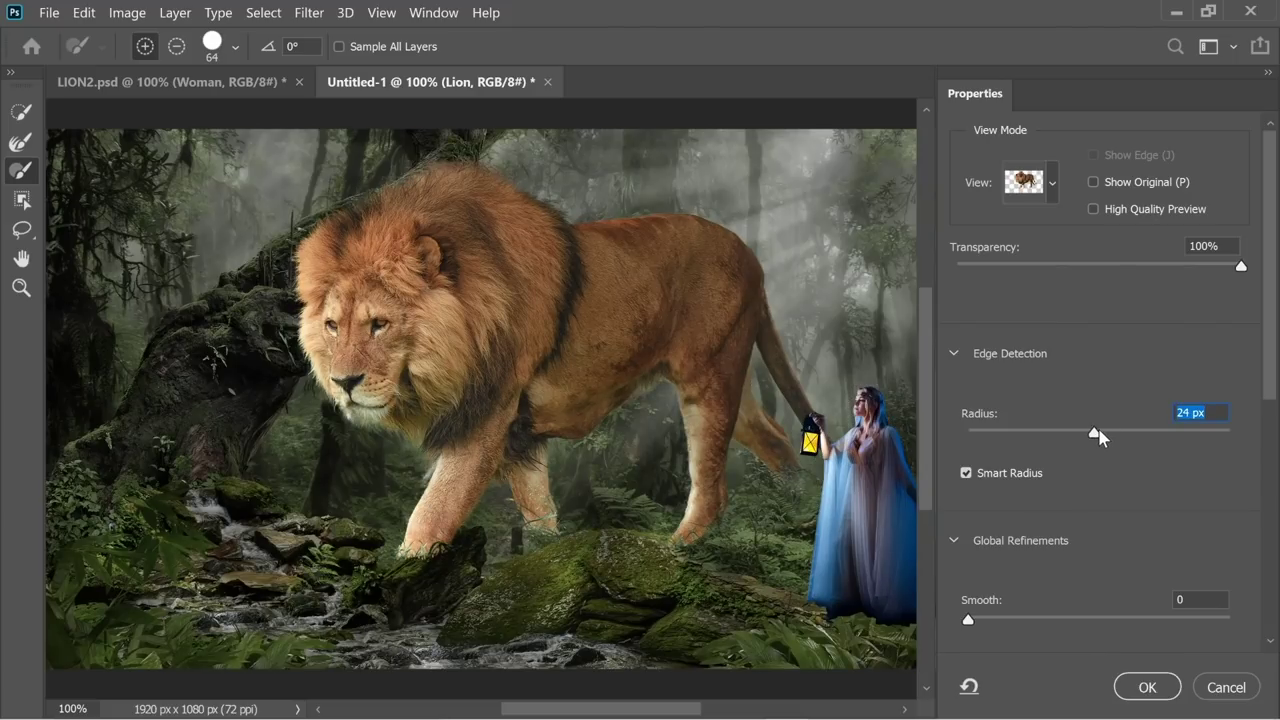
Step: Output the refined lion selection as a new layer with layer mask
scroll(1094, 472, "down", 9)
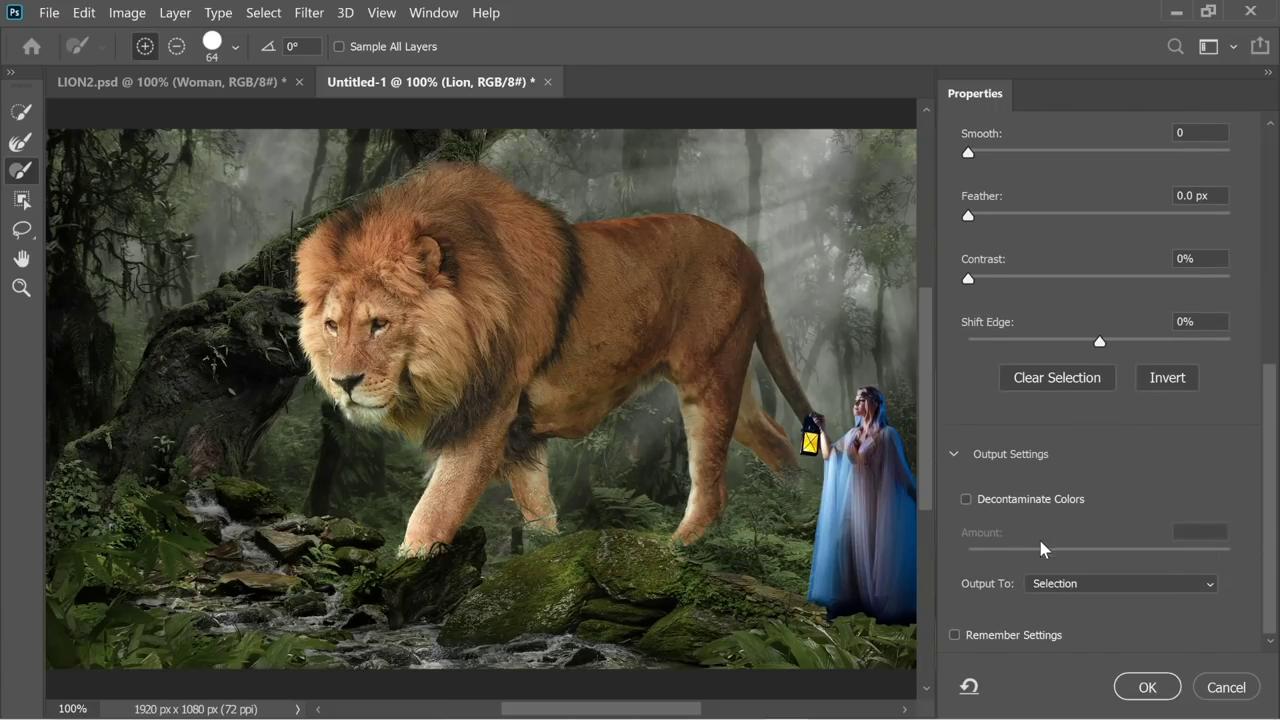
left_click(1074, 588)
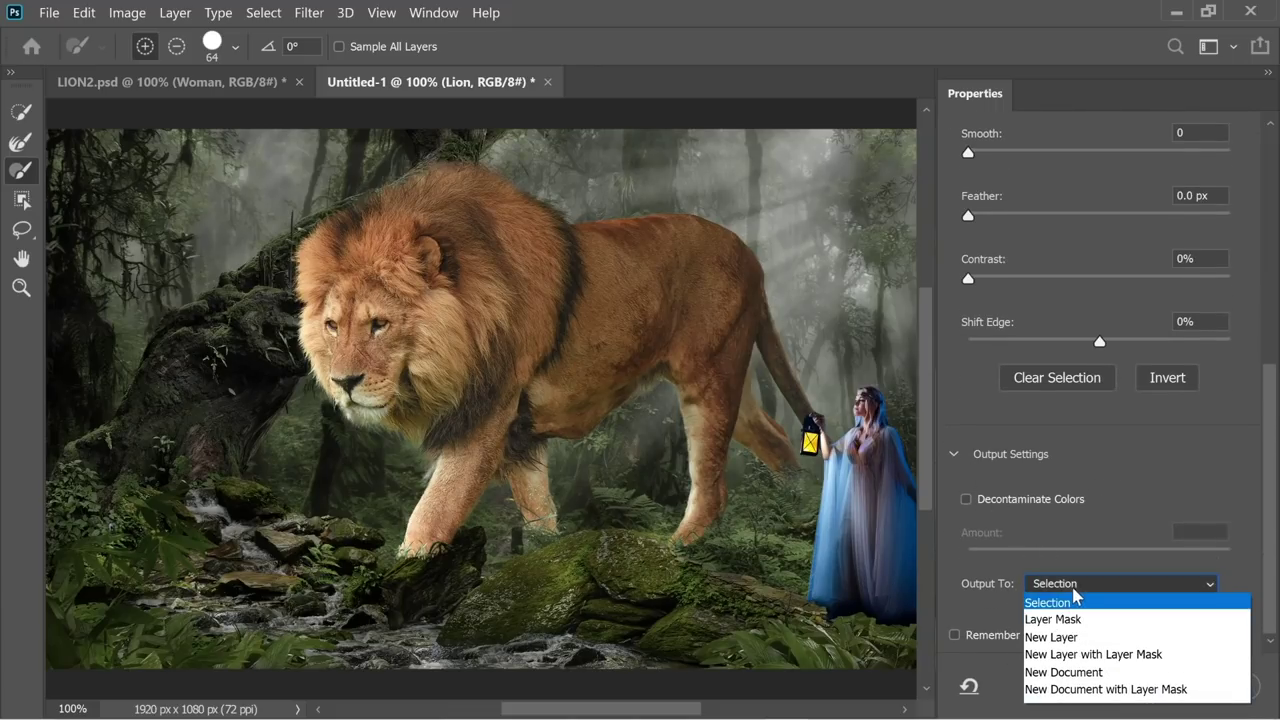
left_click(1120, 655)
left_click(1174, 692)
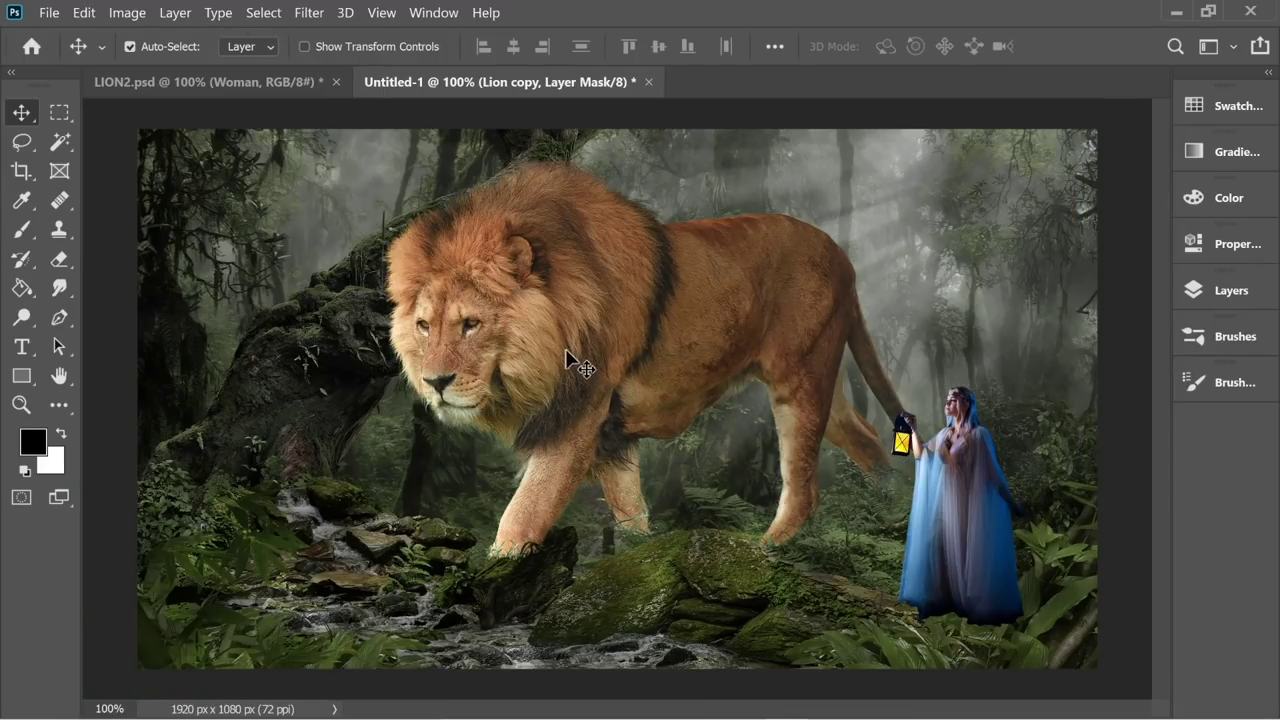
Step: Flip the cut-out lion horizontally and position it so its muzzle meets the woman's lantern
mouse_move(488, 297)
left_mouse_down()
mouse_move(526, 298)
mouse_move(486, 309)
left_mouse_up()
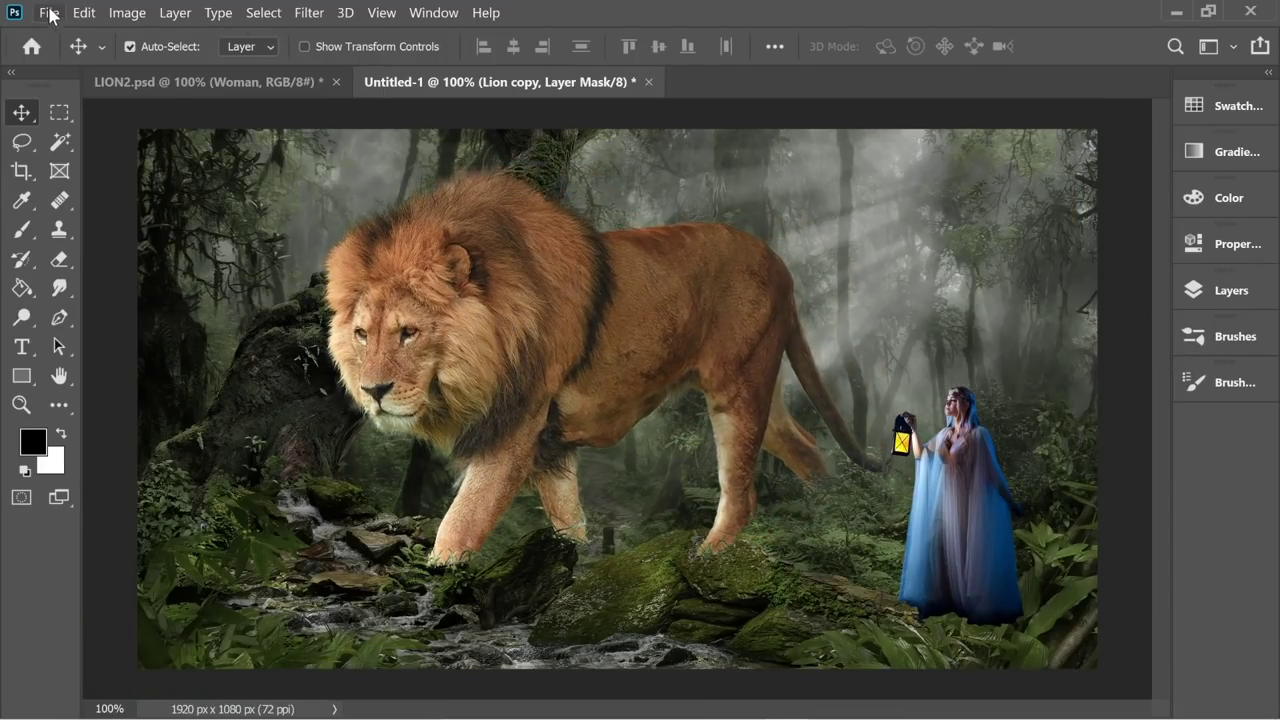
left_click(84, 13)
mouse_move(215, 484)
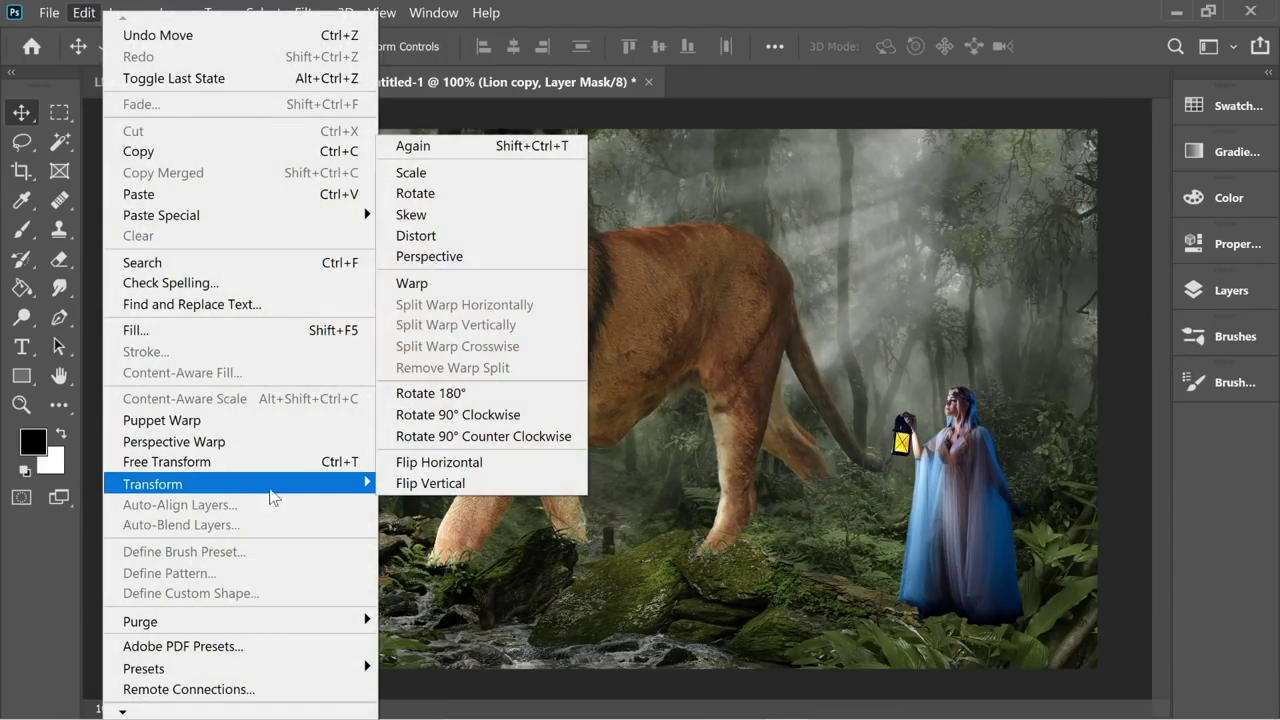
left_click(480, 461)
left_click_drag(549, 446, 730, 352)
Step: Crop the empty forest area off the canvas's left side, leaving an image of 1548 x 1080 px
left_click(21, 170)
left_click_drag(138, 390, 240, 430)
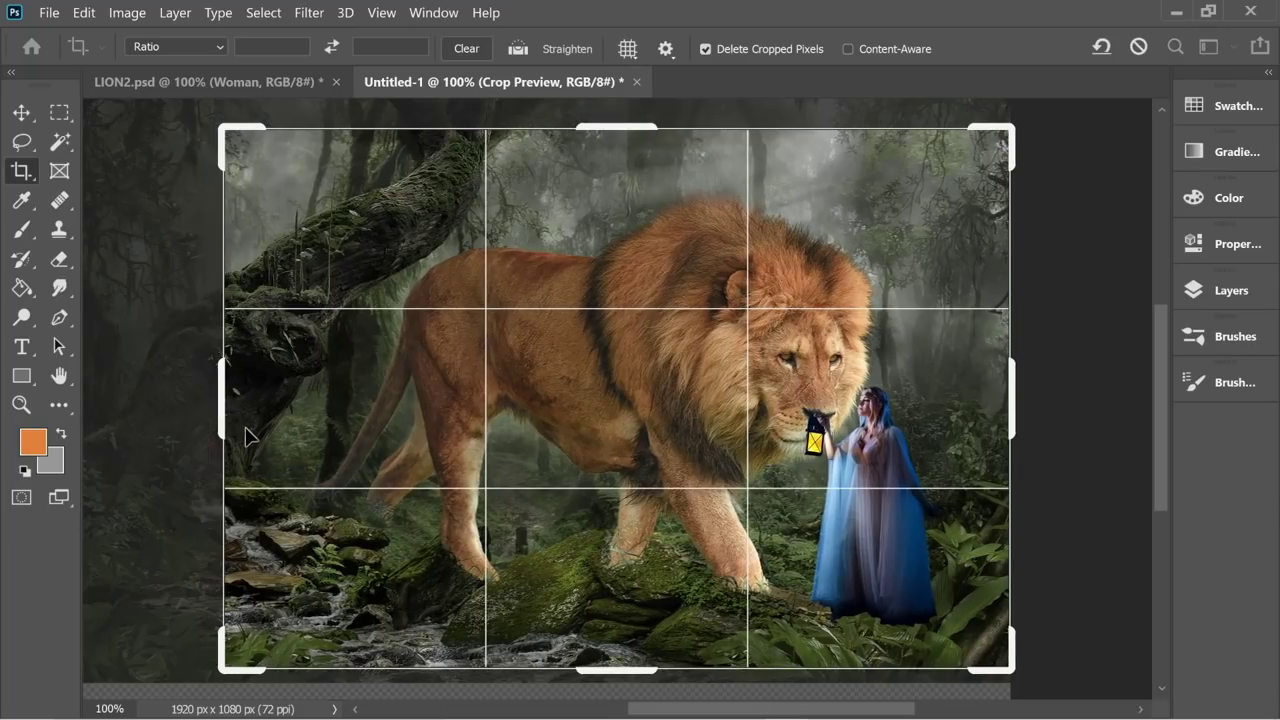
key("Return")
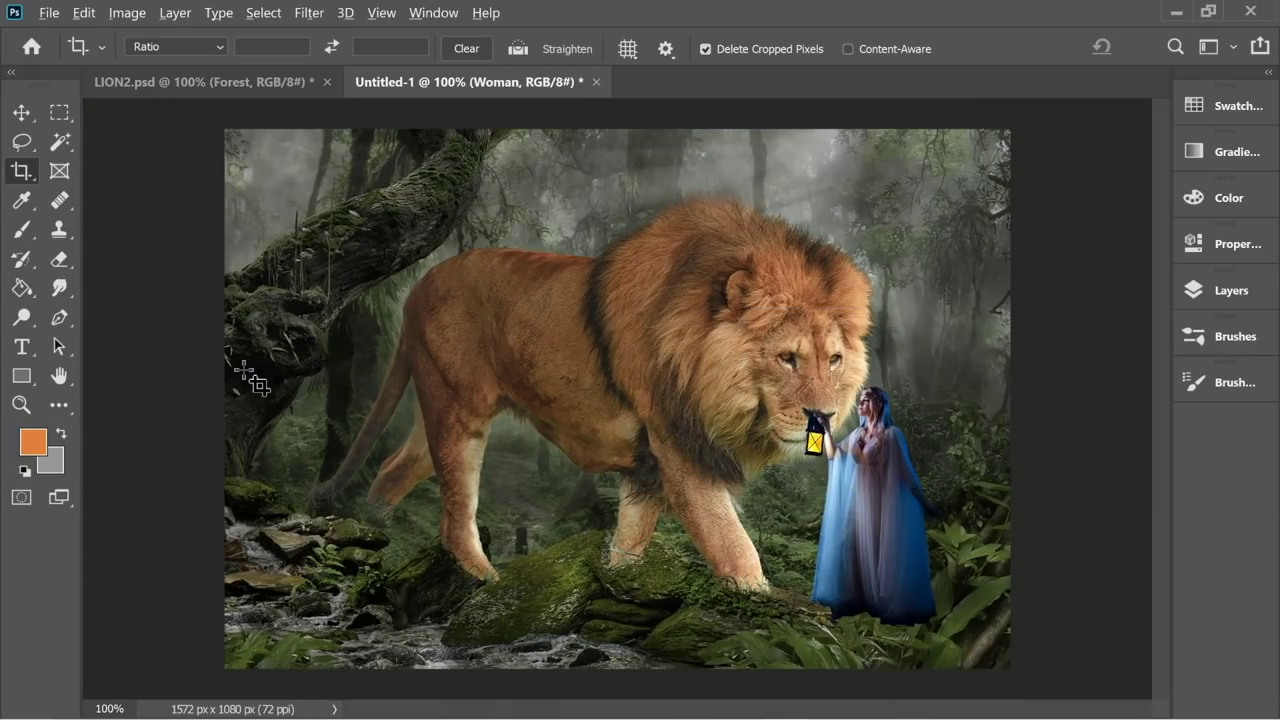
left_click(237, 138)
left_click_drag(221, 383, 229, 378)
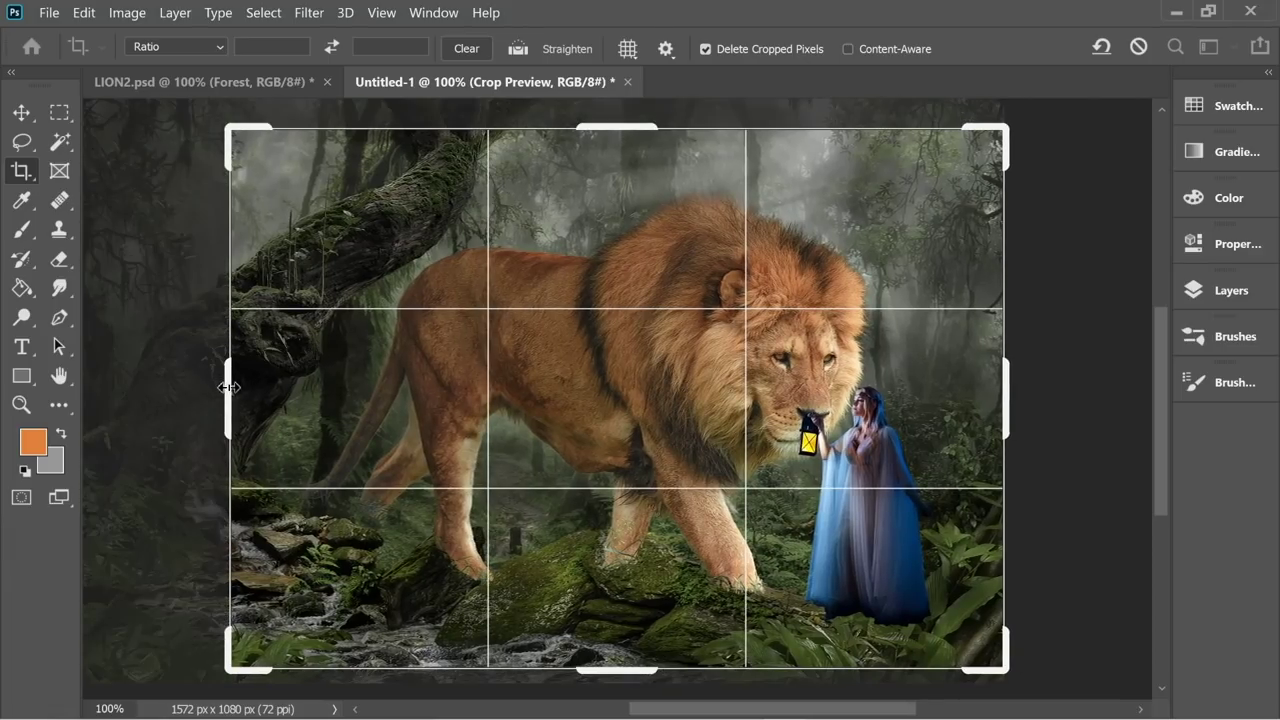
key("Return")
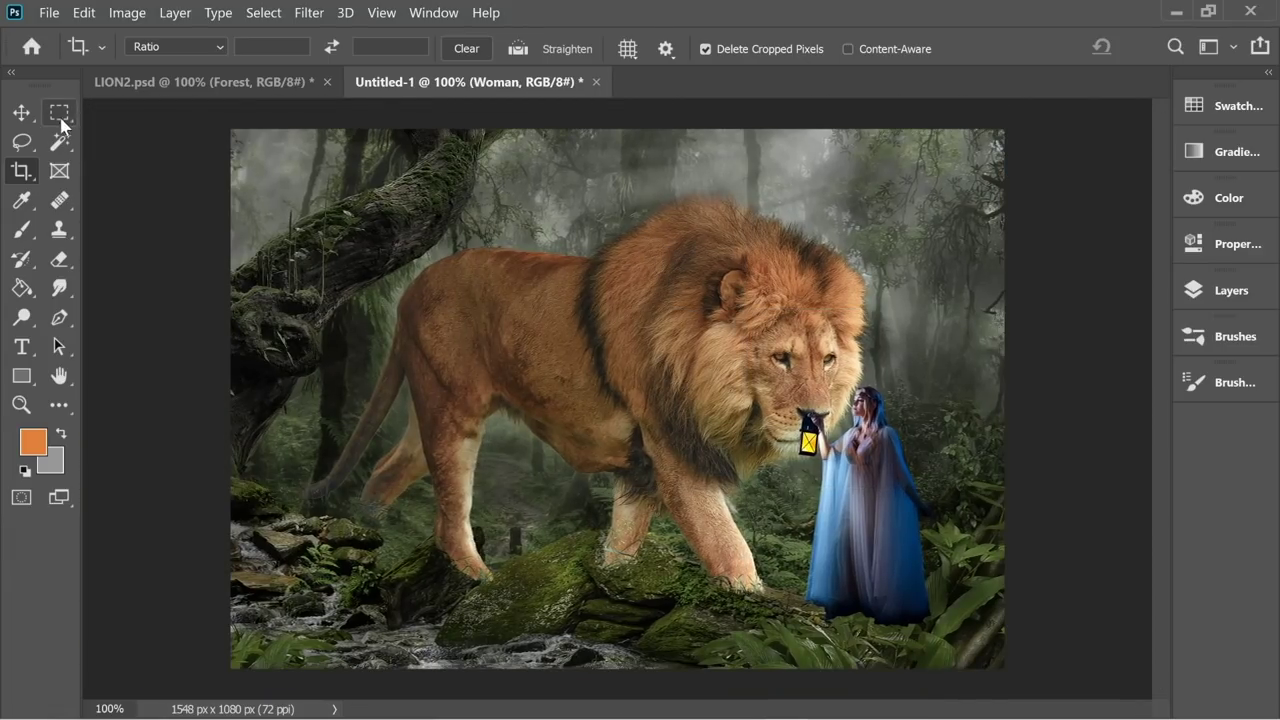
Step: Move the lion left, scale it up to 124.64%, and place its front paws on the mossy rocks
left_click(30, 112)
left_click_drag(658, 338, 600, 336)
key("ctrl+t")
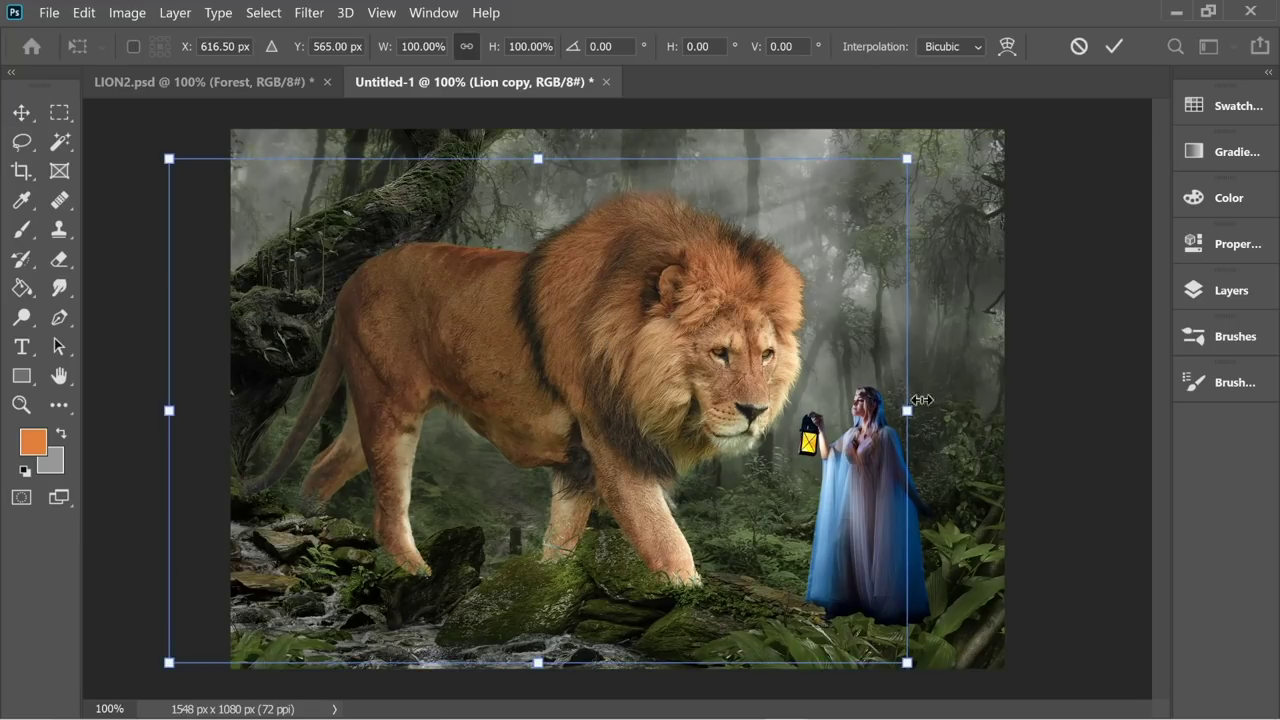
left_click_drag(544, 158, 462, 92)
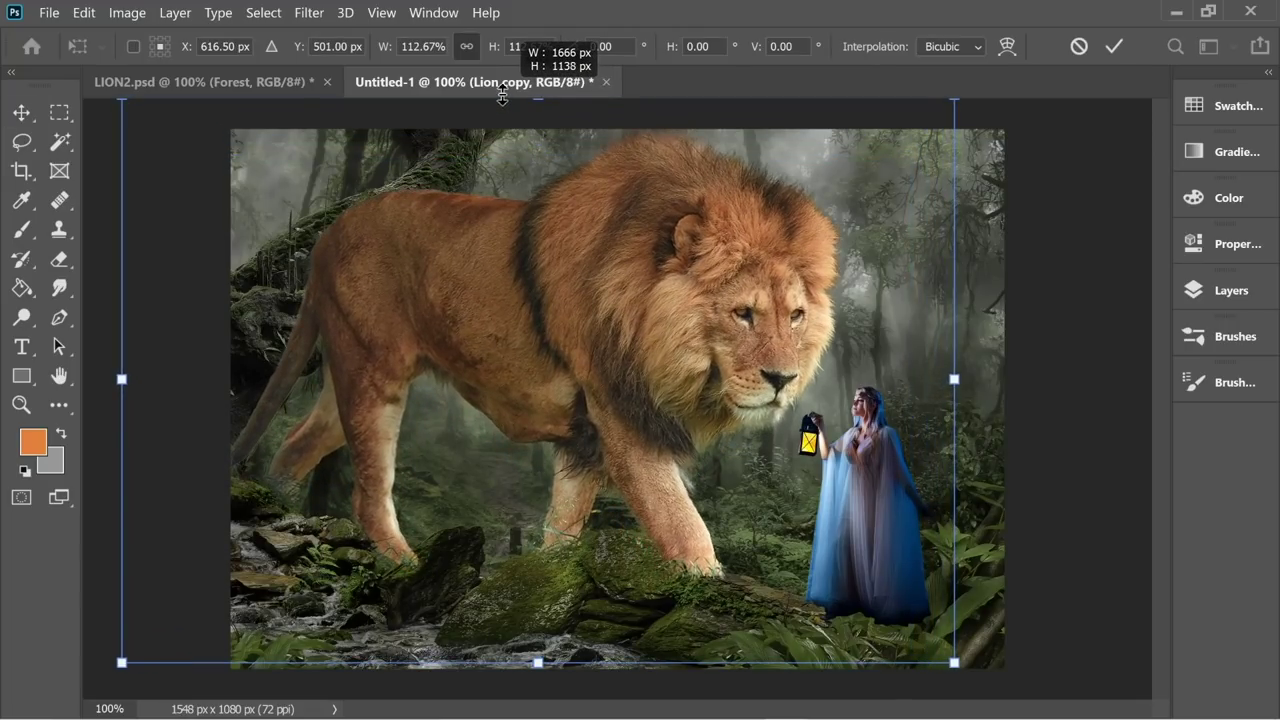
left_click_drag(660, 311, 589, 298)
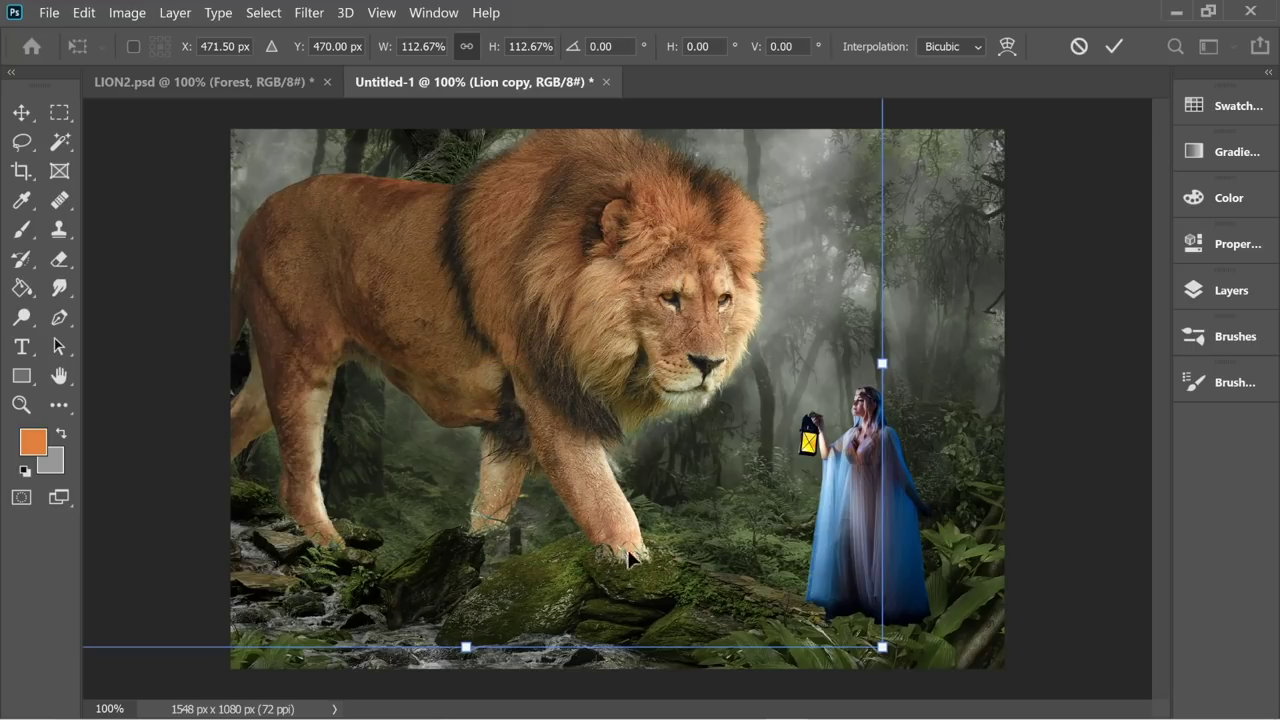
left_click_drag(882, 363, 903, 363)
left_click_drag(590, 343, 579, 357)
mouse_move(653, 333)
left_mouse_down()
mouse_move(682, 341)
mouse_move(670, 338)
left_mouse_up()
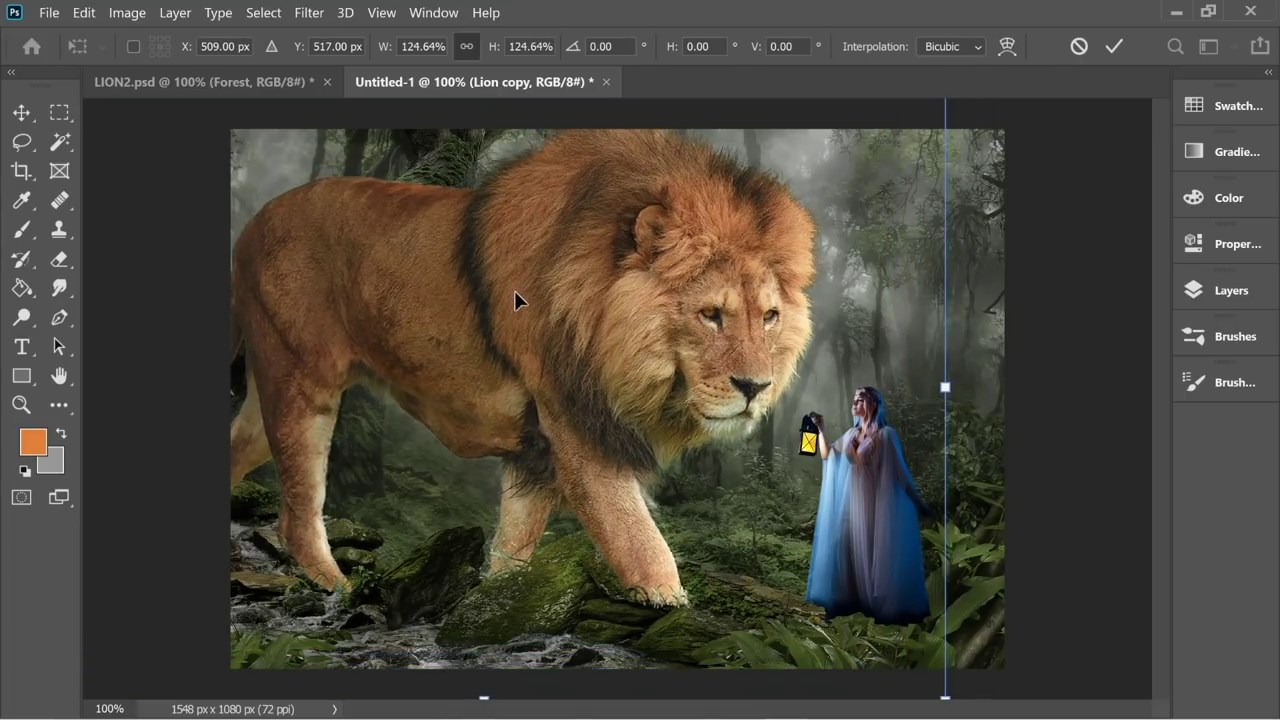
key("Return")
Step: Move the woman left to stand beneath the lion's muzzle and fine-tune the lion's scale to fit her lantern
left_click_drag(860, 477, 794, 470)
key("ctrl+t")
left_click_drag(945, 386, 903, 382)
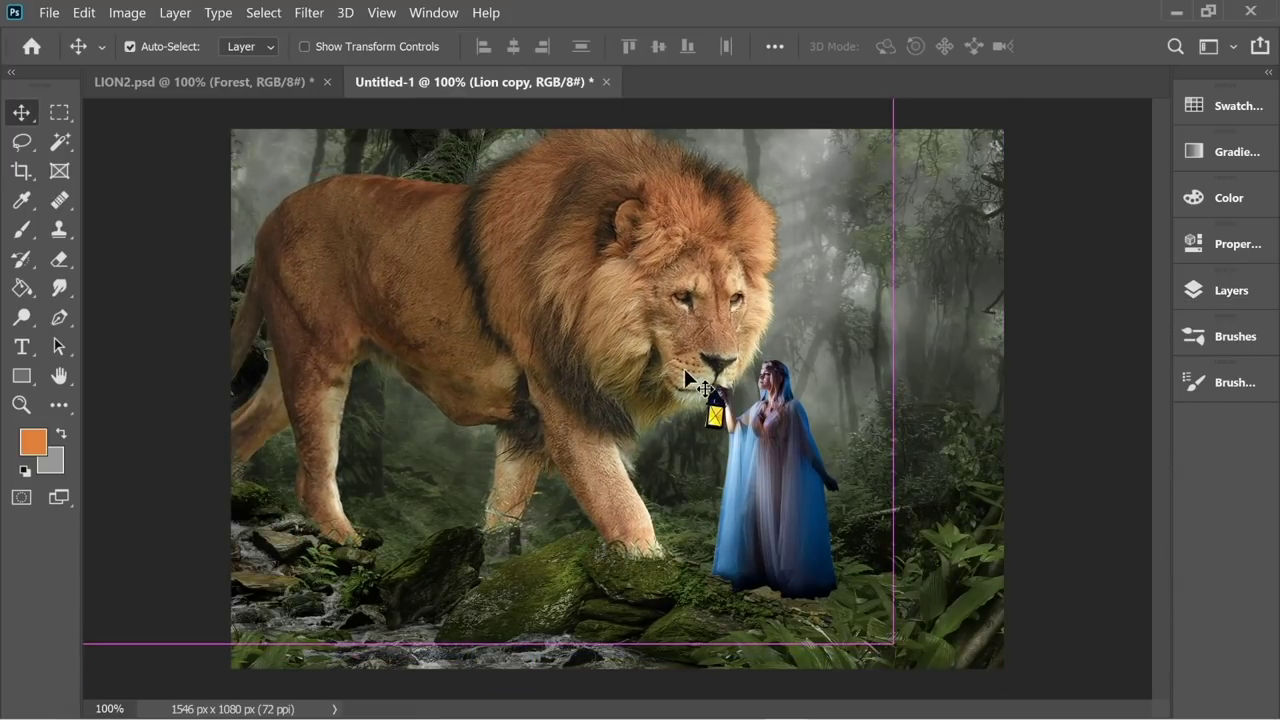
key("ctrl+t")
left_click_drag(478, 684, 476, 657)
key("Return")
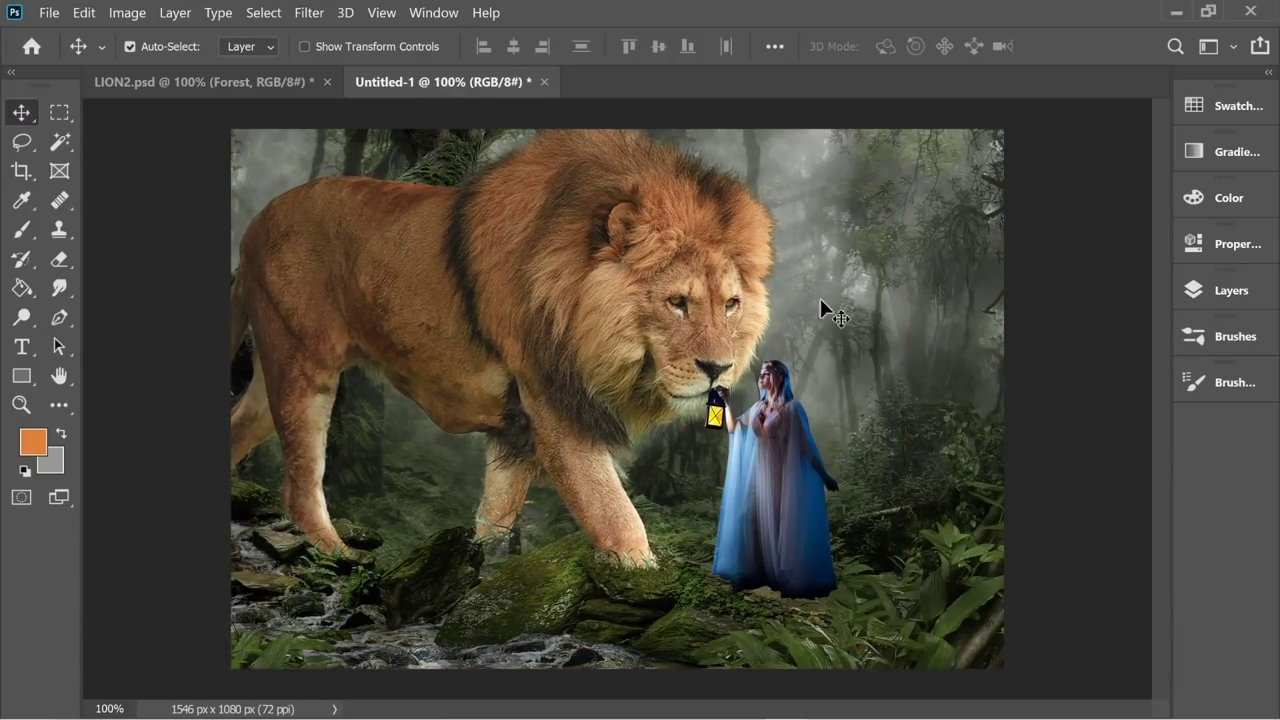
Step: Add a Levels adjustment layer above the Woman layer
left_click(1240, 296)
left_click(1080, 418)
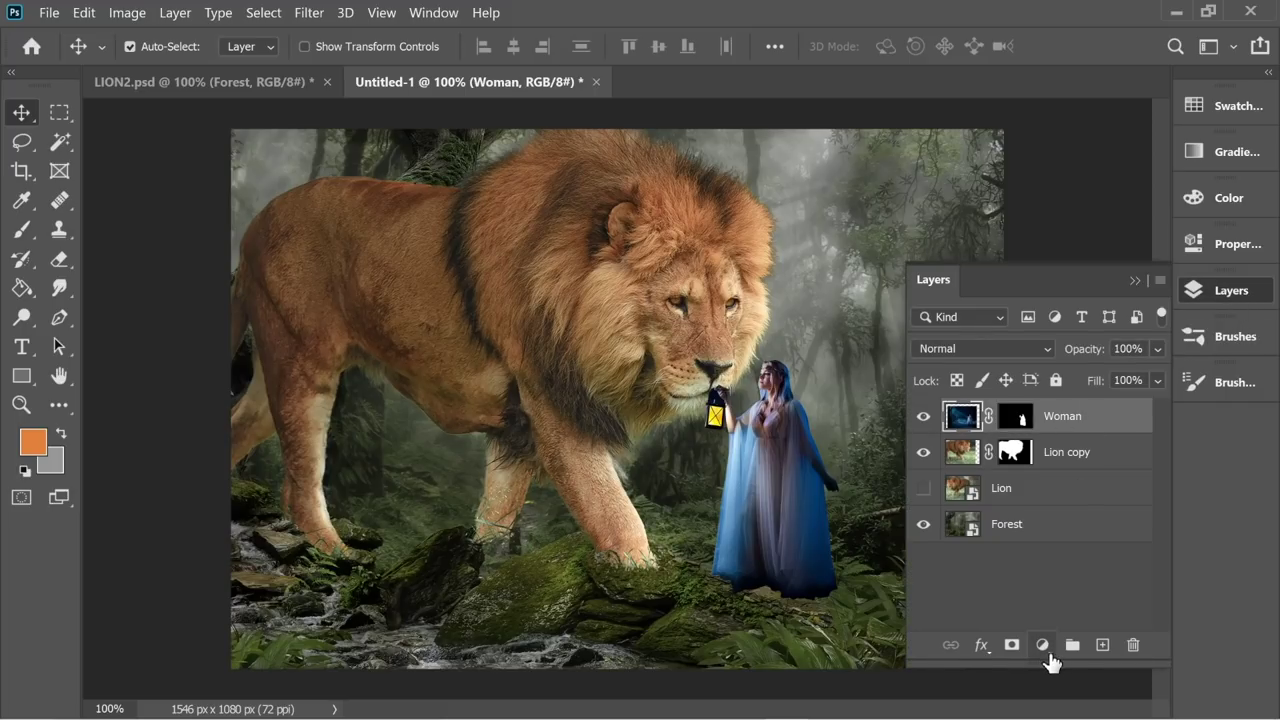
left_click(1043, 645)
left_click(1087, 355)
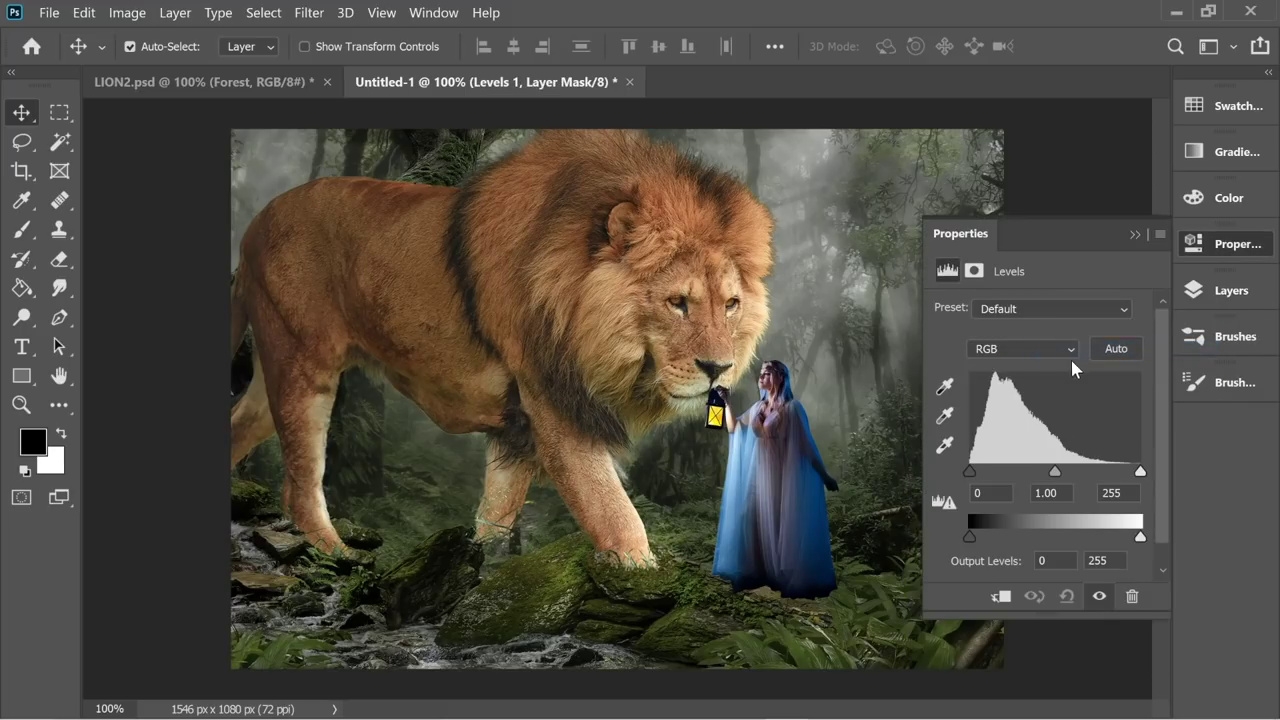
Step: Darken the whole scene by lowering the Levels adjustment's output white level to 72
left_click_drag(1146, 538, 1020, 548)
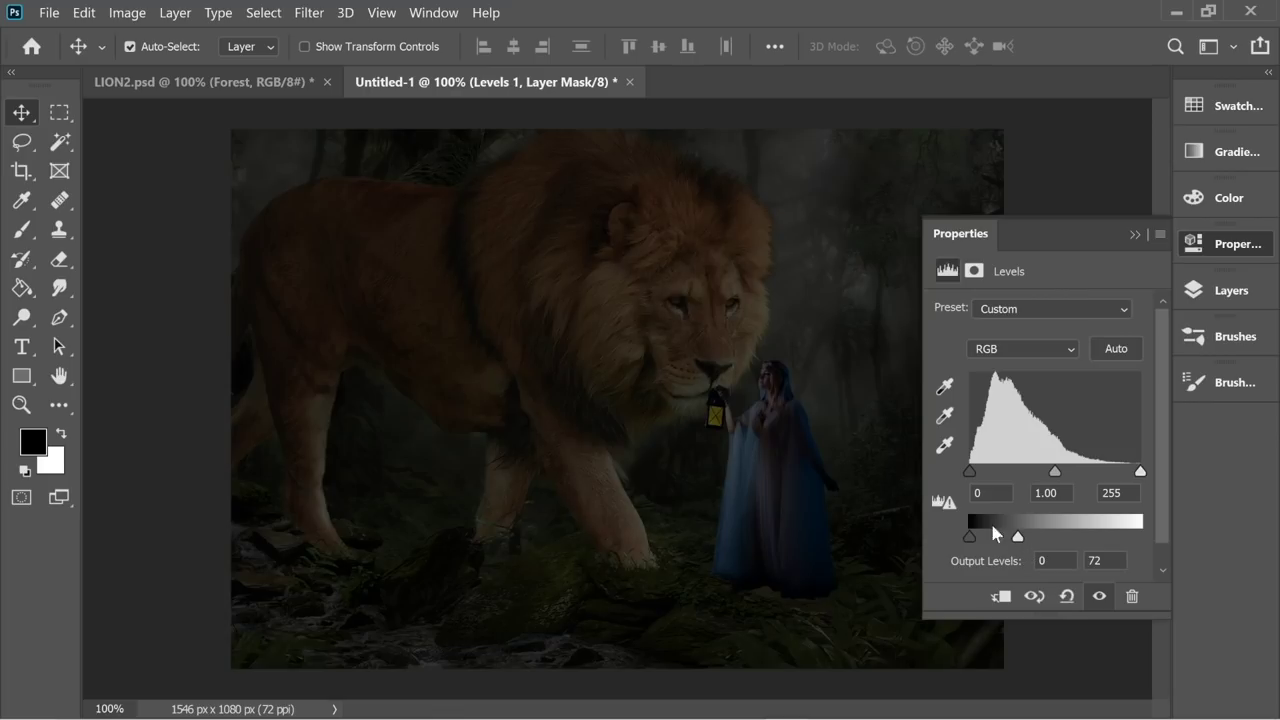
left_click(1133, 237)
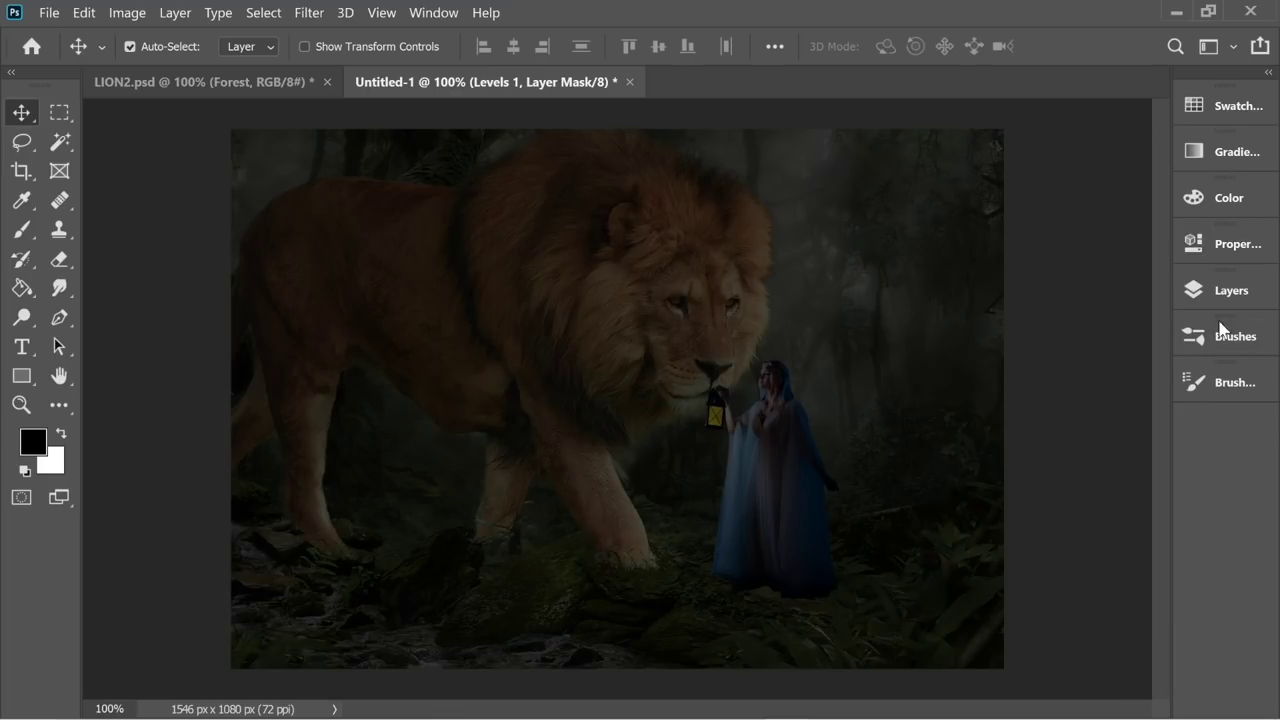
Step: Add a Hue/Saturation adjustment layer above Levels 1 and set its saturation to -35
left_click(1193, 290)
left_click(1043, 650)
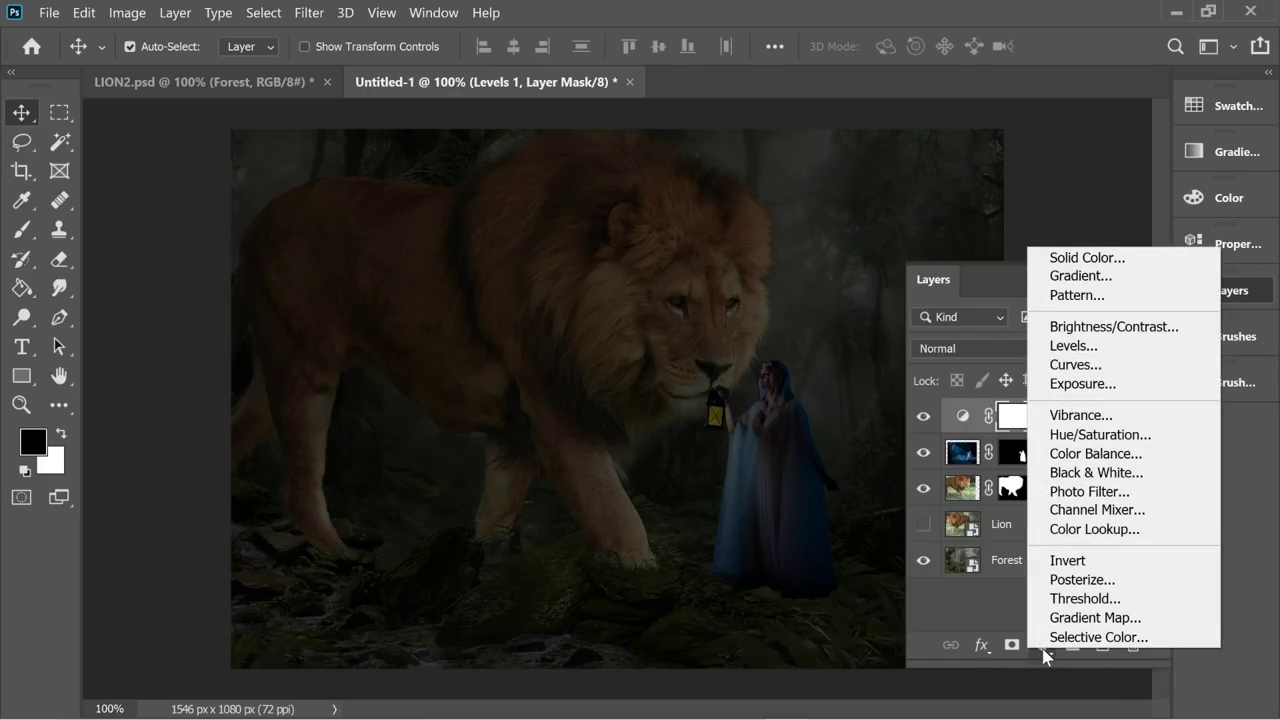
left_click(1095, 437)
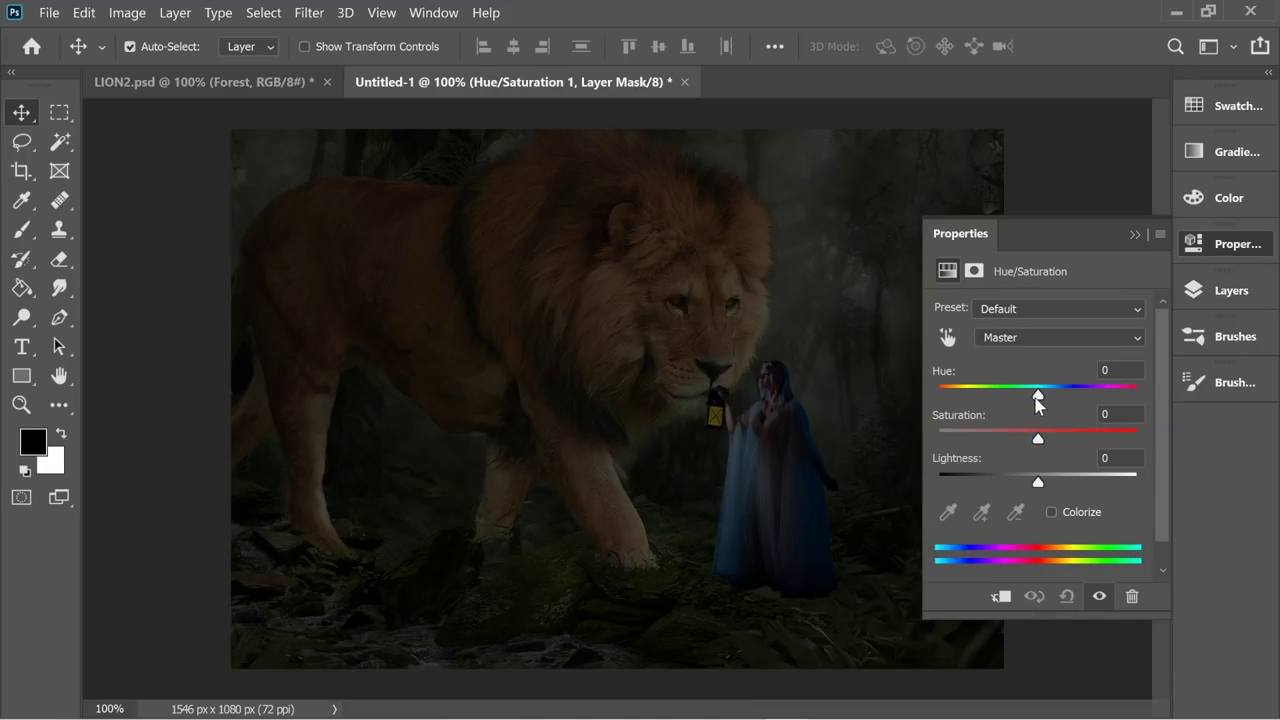
left_click_drag(1039, 443, 1038, 446)
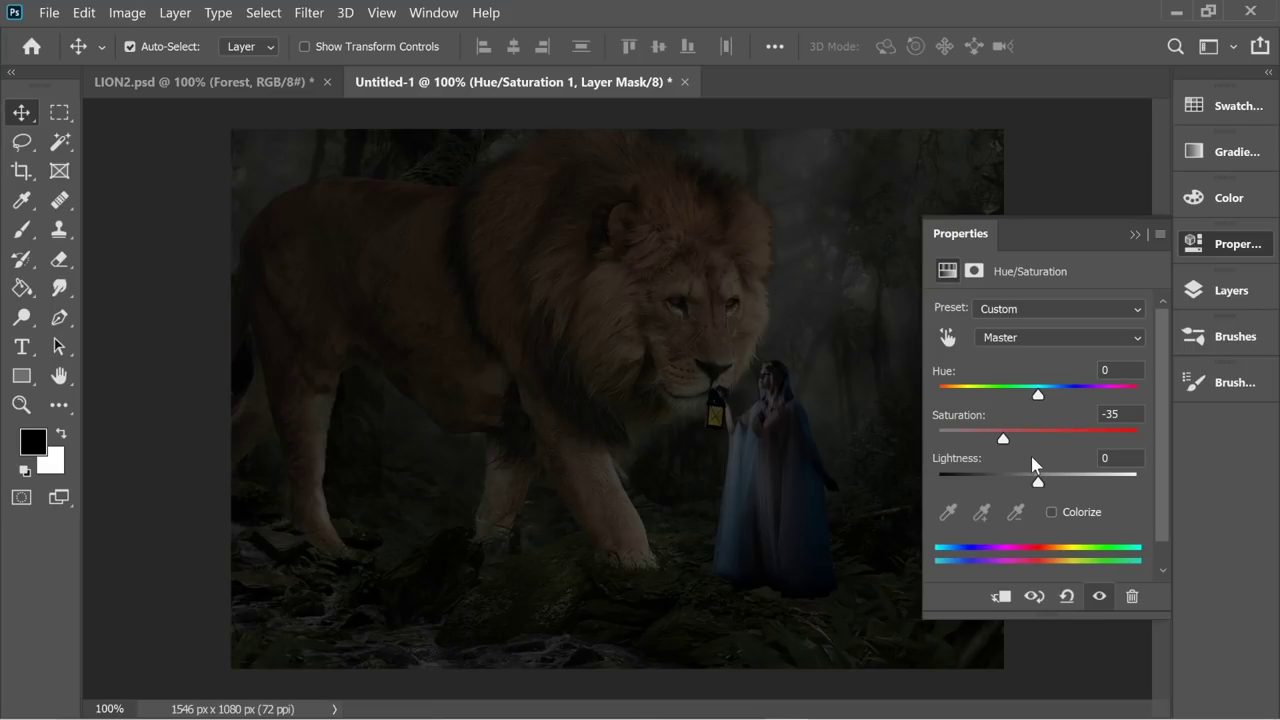
left_click(1135, 237)
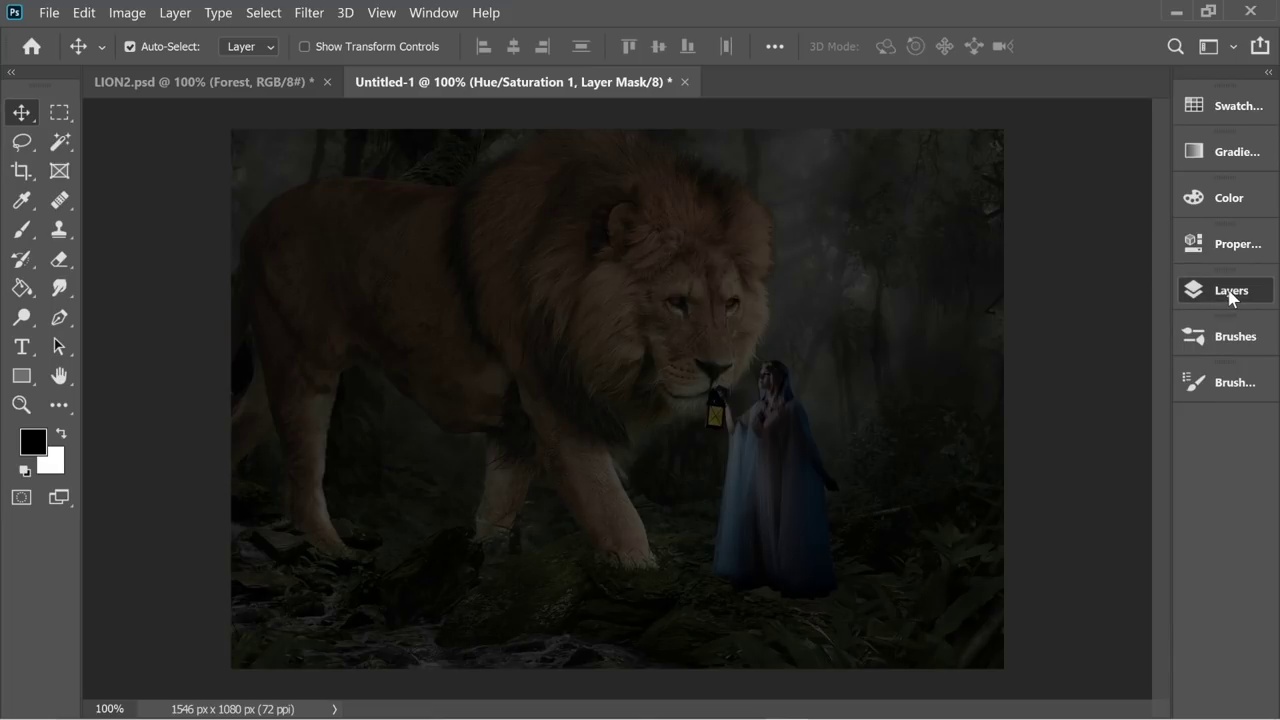
Step: Add a Color Balance adjustment layer with midtones at -21 toward cyan and shifted moderately toward blue
left_click(1232, 293)
left_click(1043, 648)
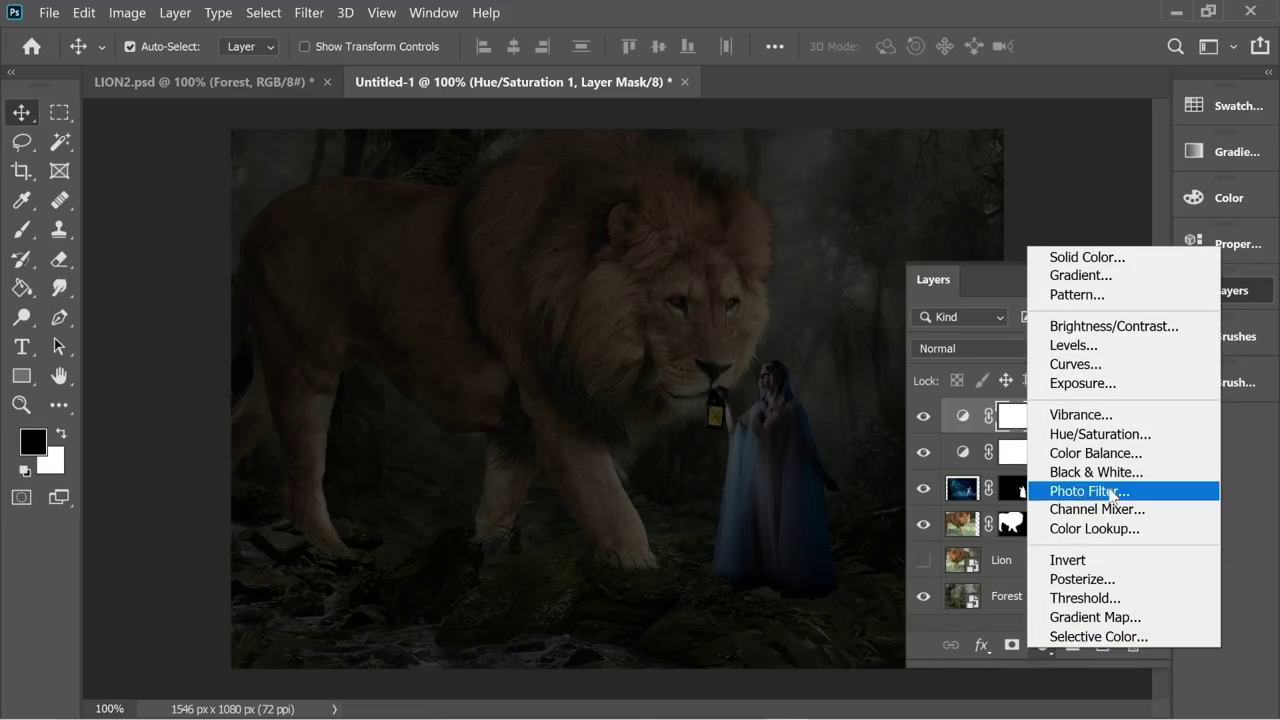
left_click(1097, 455)
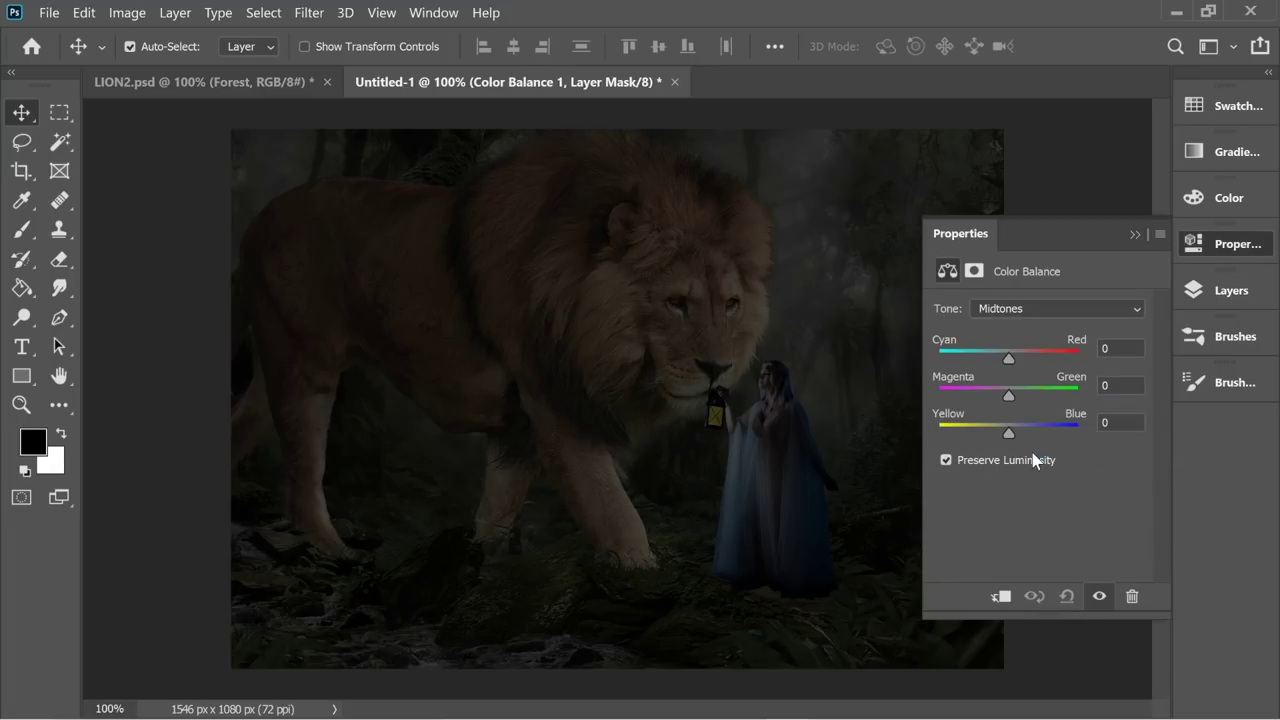
left_click_drag(1007, 361, 995, 369)
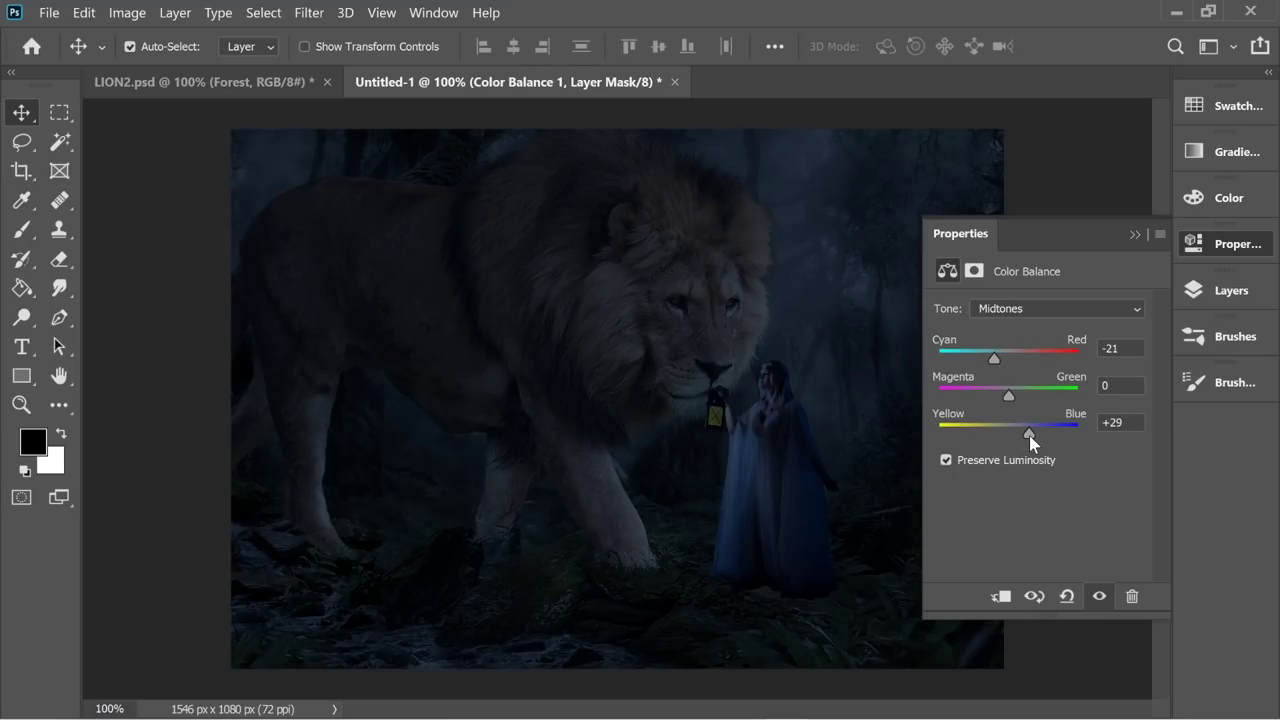
left_click_drag(1029, 435, 1021, 441)
left_click(1135, 235)
Step: Add a Brightness/Contrast adjustment layer above Color Balance 1 and set its brightness to -82
left_click(1222, 290)
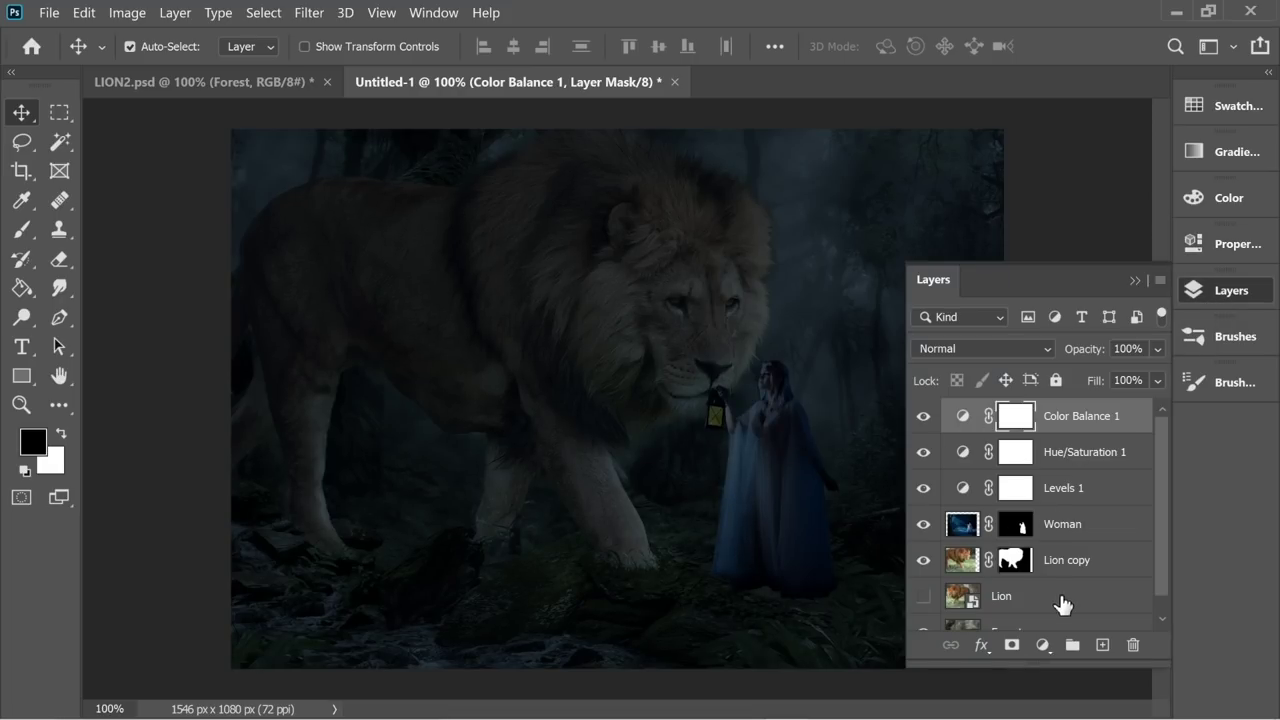
left_click(1043, 645)
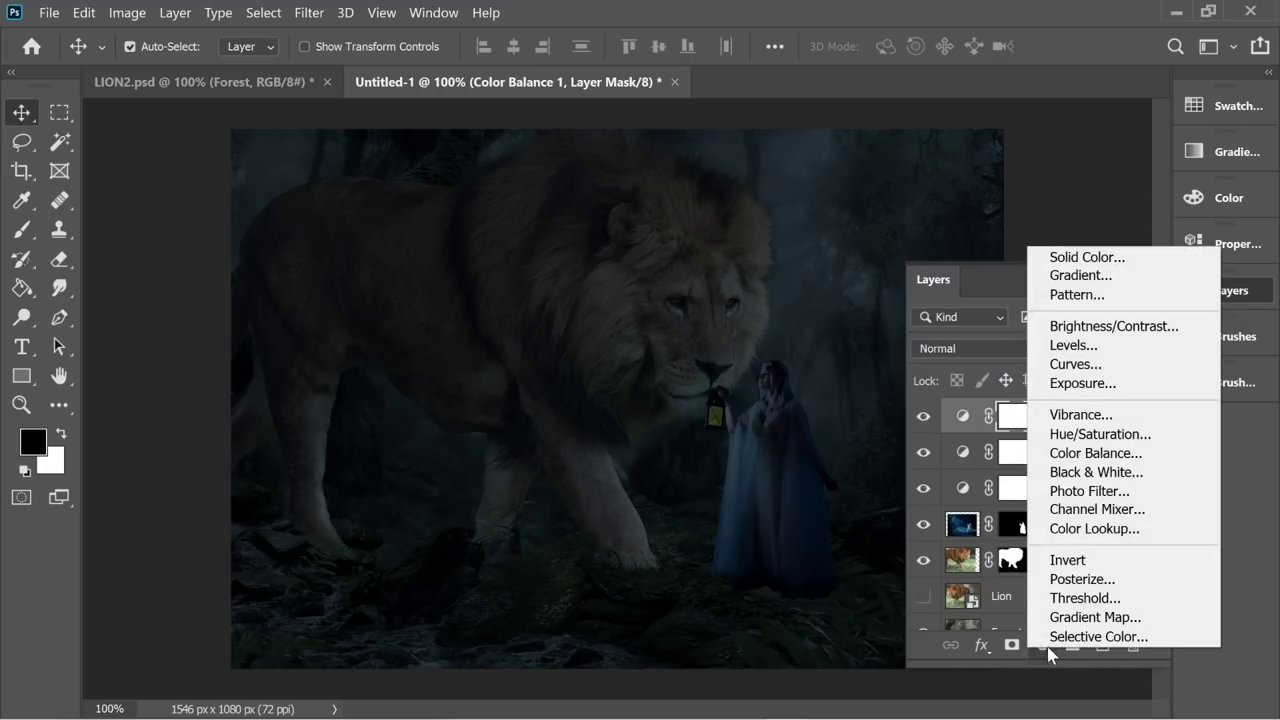
left_click(1096, 328)
left_click_drag(1037, 370, 986, 370)
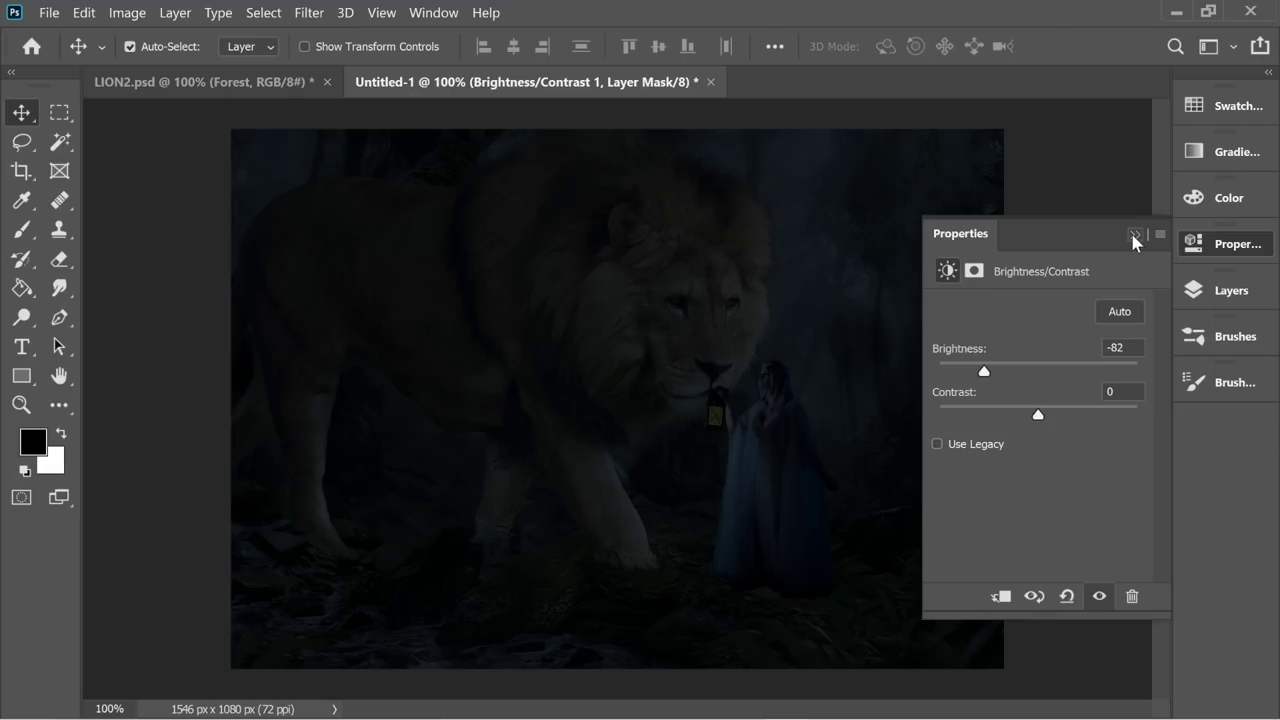
left_click(1135, 236)
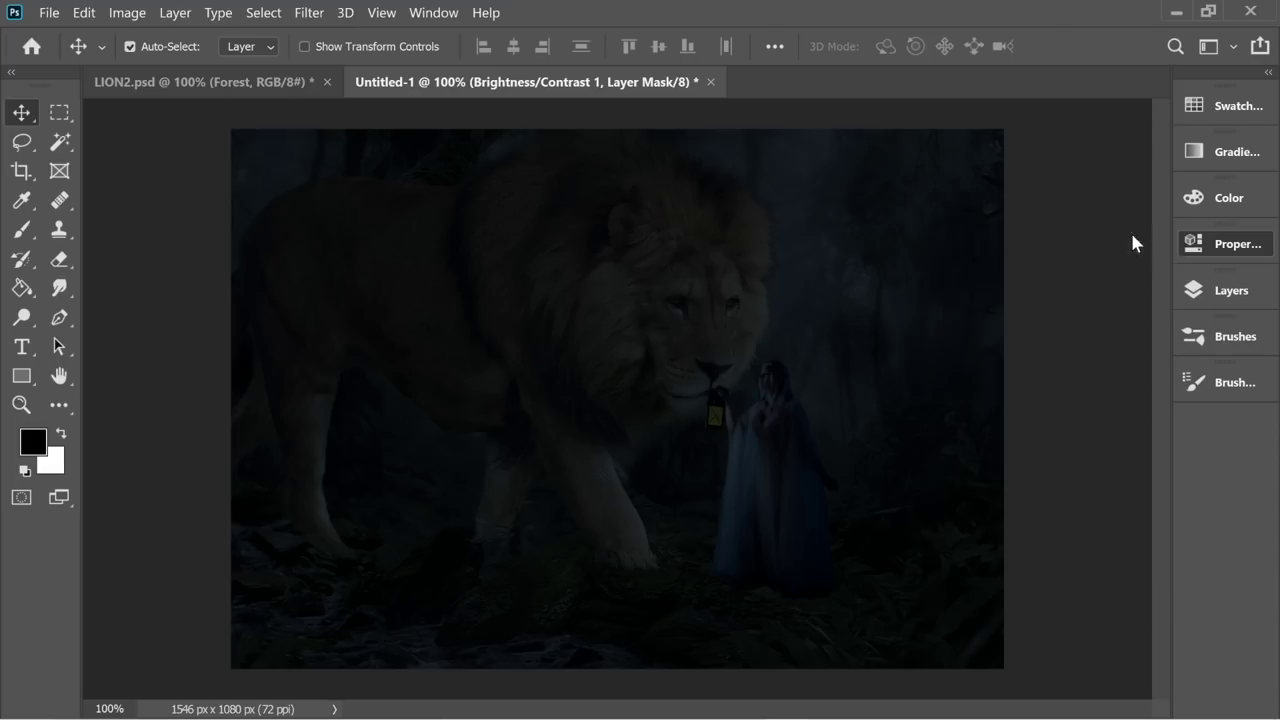
Step: Create an empty layer directly beneath the Woman layer and name it "Shadow for woman"
left_click(1234, 292)
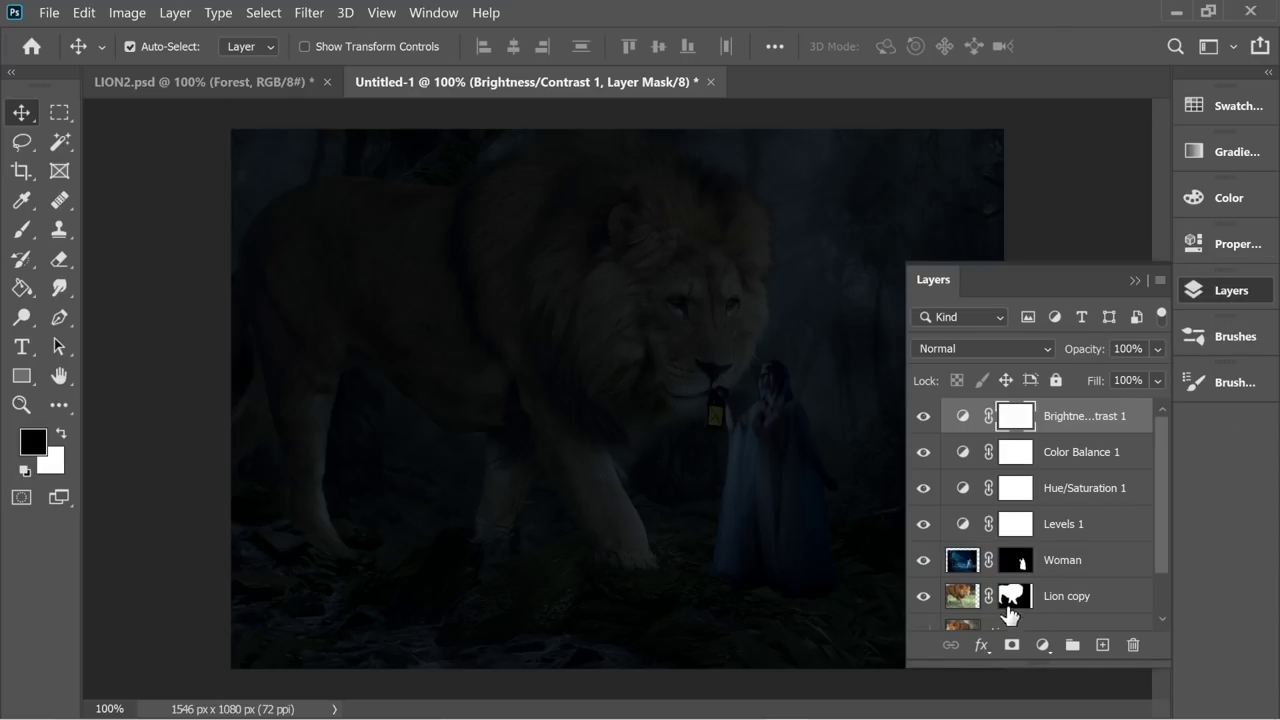
left_click(1060, 563)
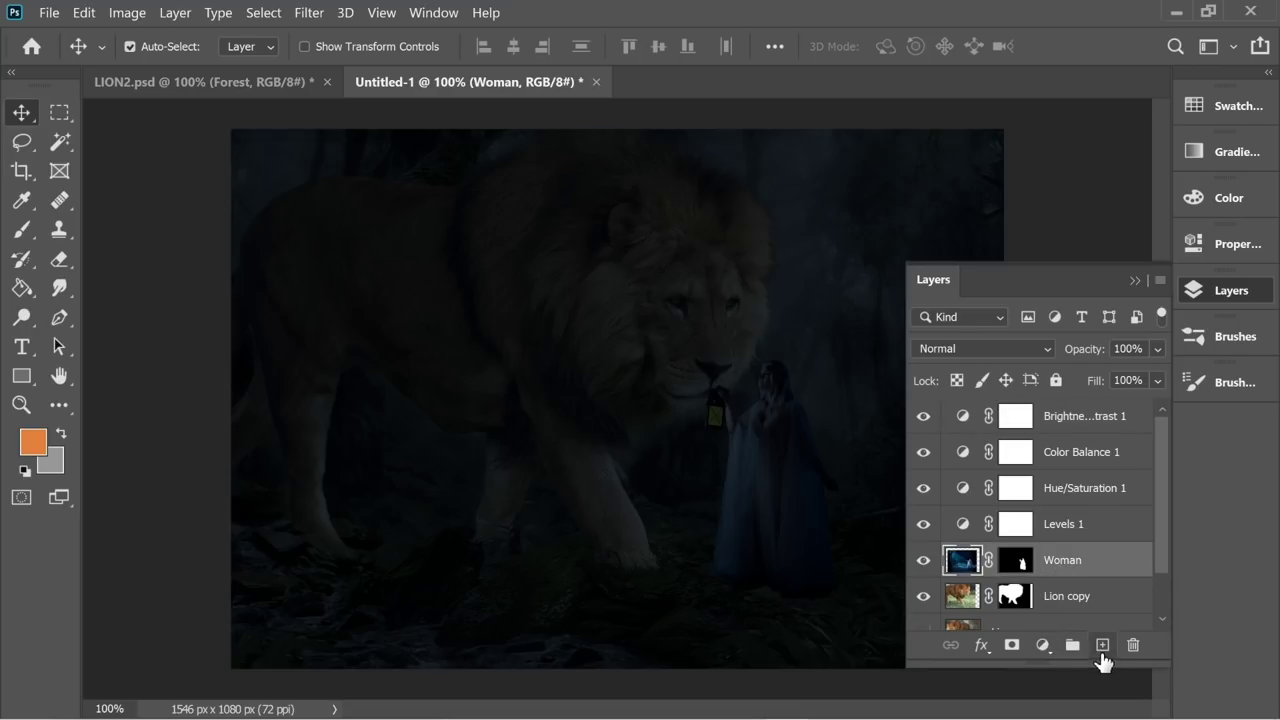
left_click(1102, 648)
left_click_drag(1020, 537, 1015, 598)
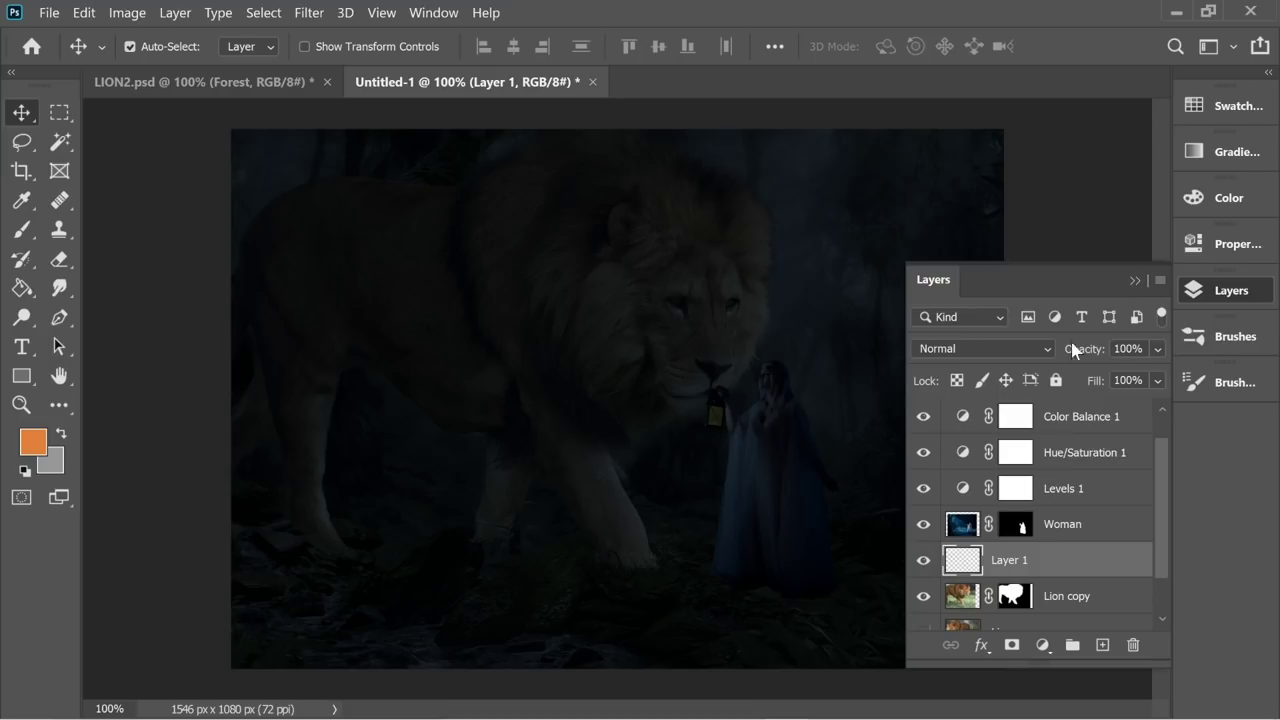
double_click(1010, 561)
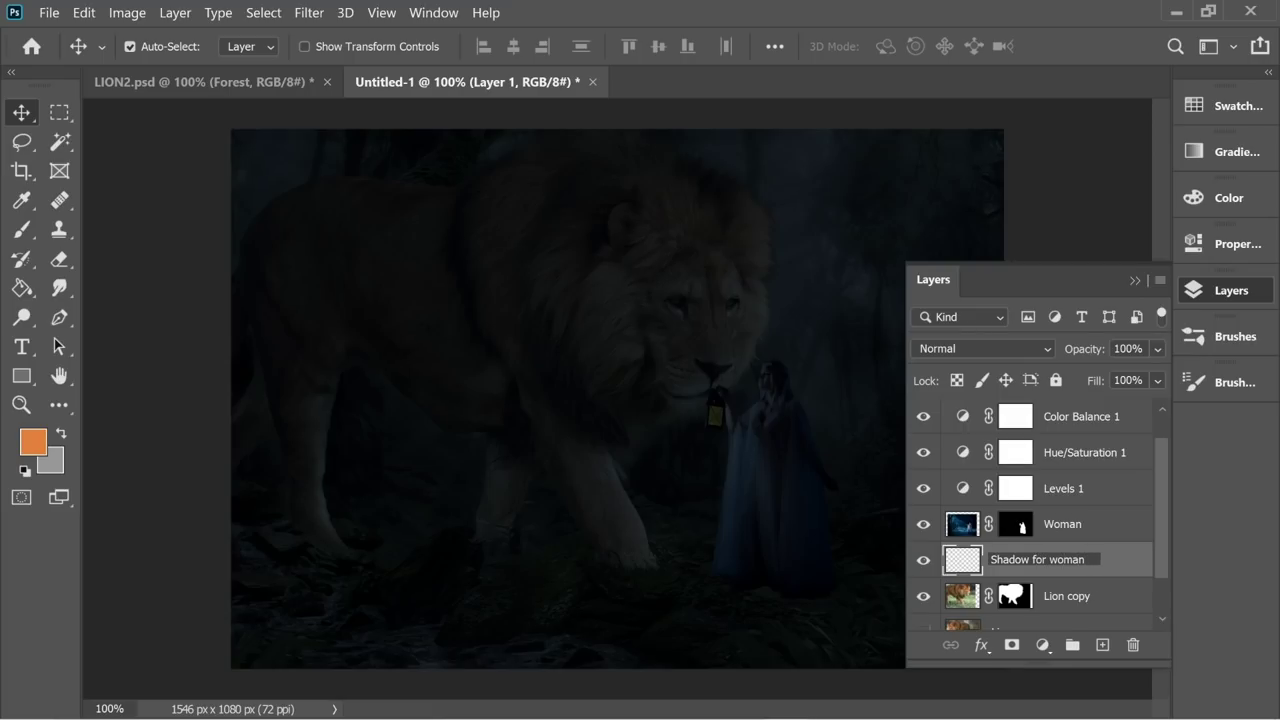
key("Return")
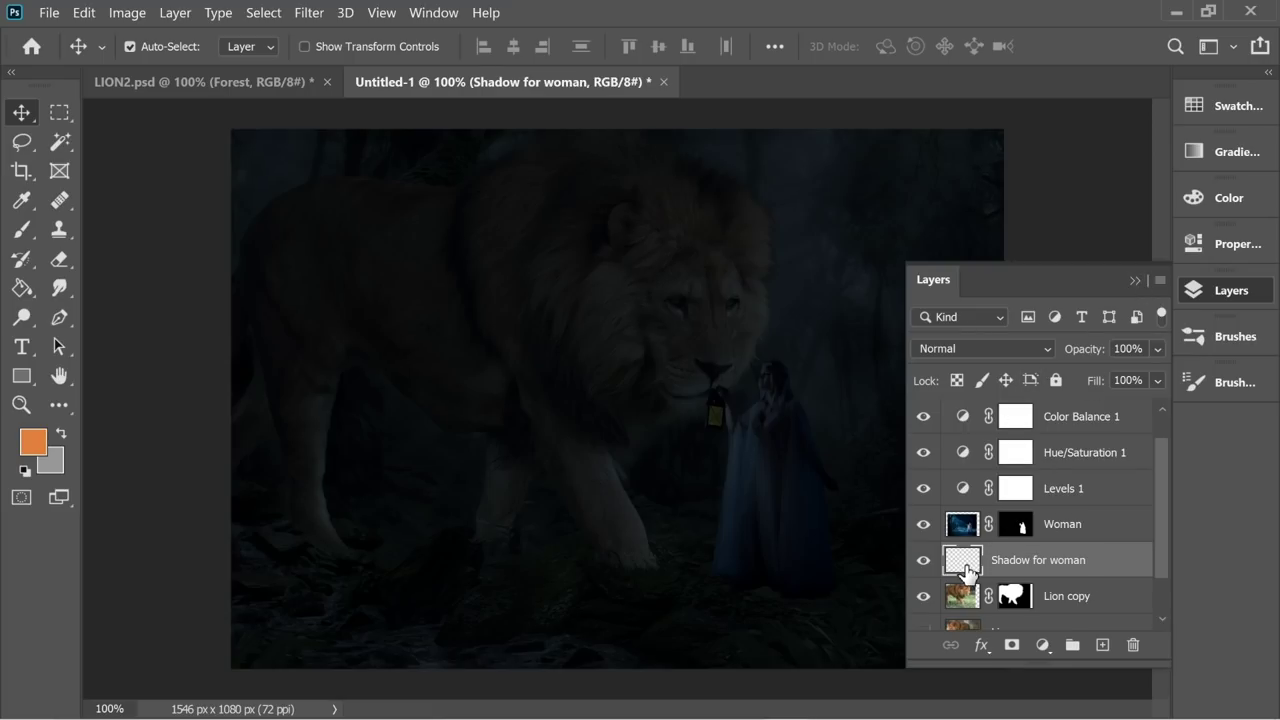
Step: Paint a soft shadow on the ground around the hem of the woman's dress in black (000000) with a 53 px brush
left_click(33, 441)
type("000000")
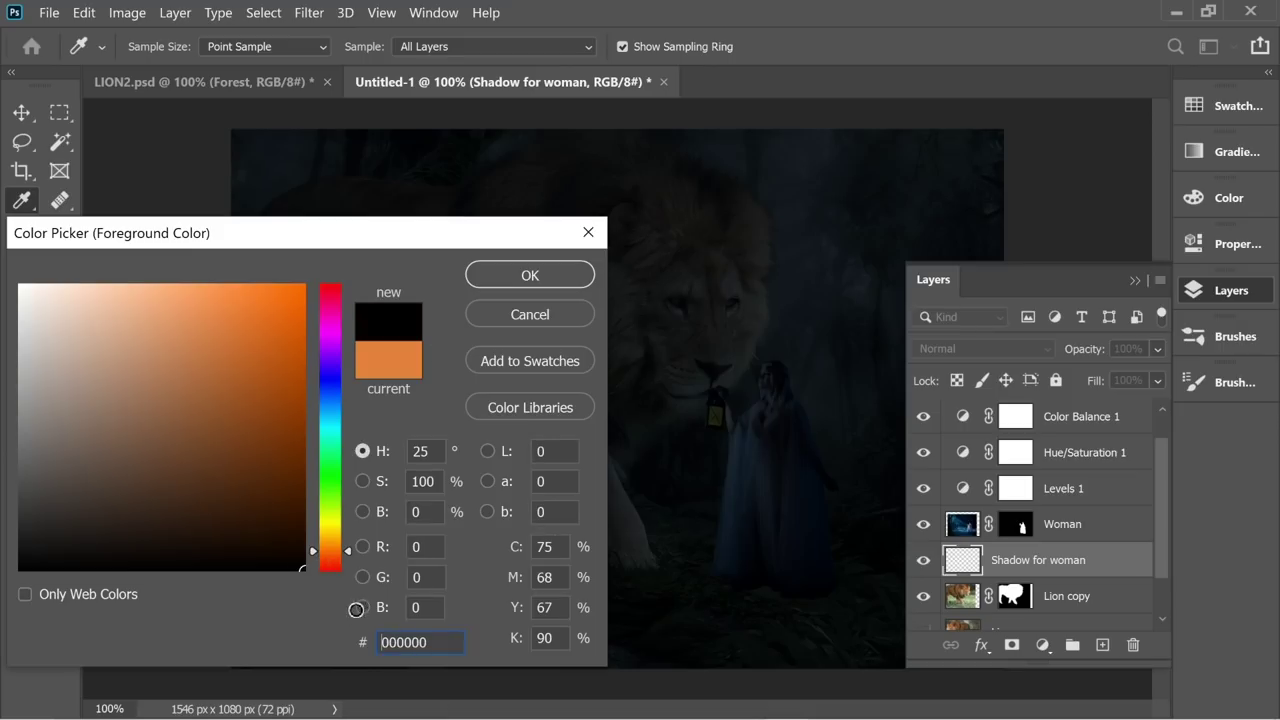
left_click(519, 284)
key("b")
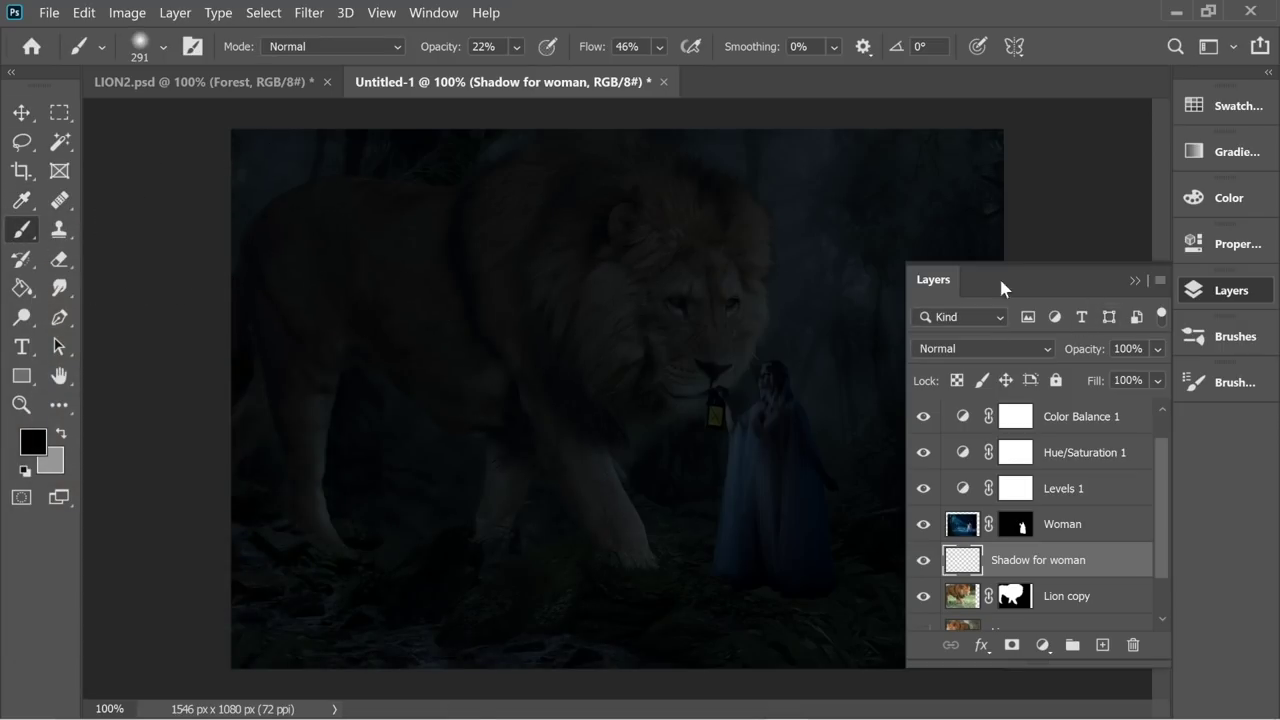
left_click(163, 47)
left_click(164, 118)
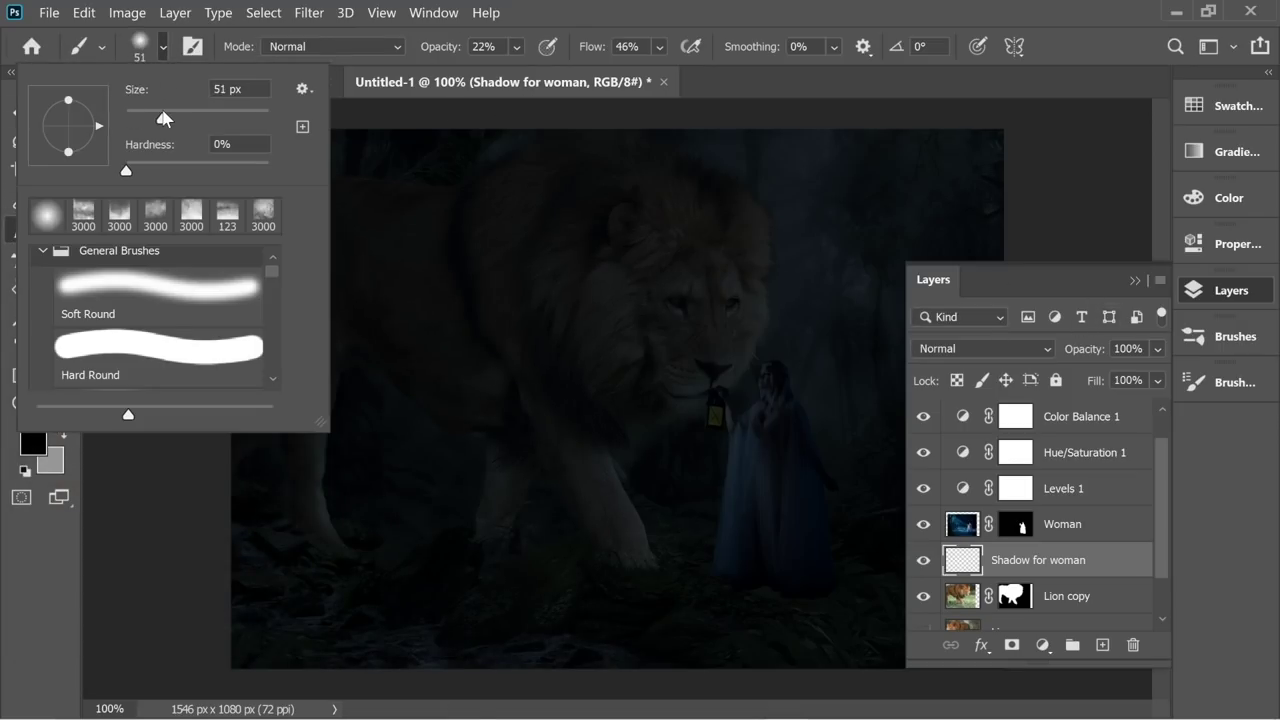
left_click(1117, 287)
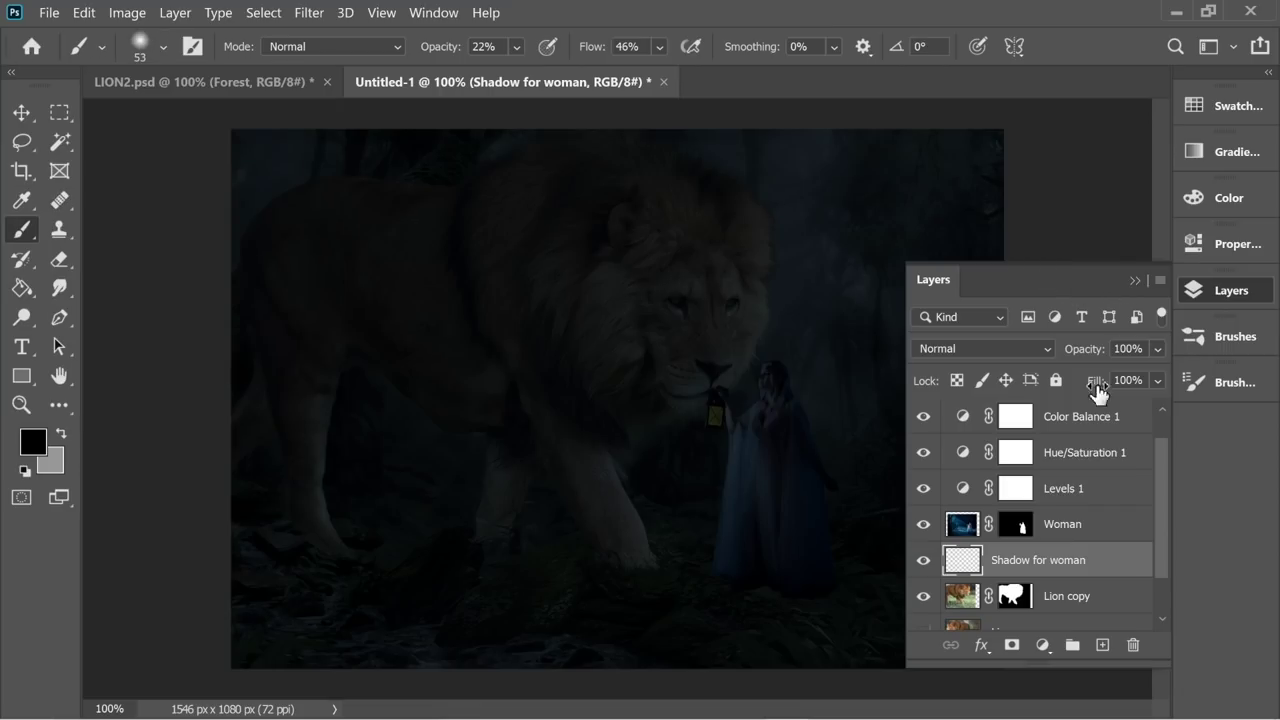
left_click(1136, 280)
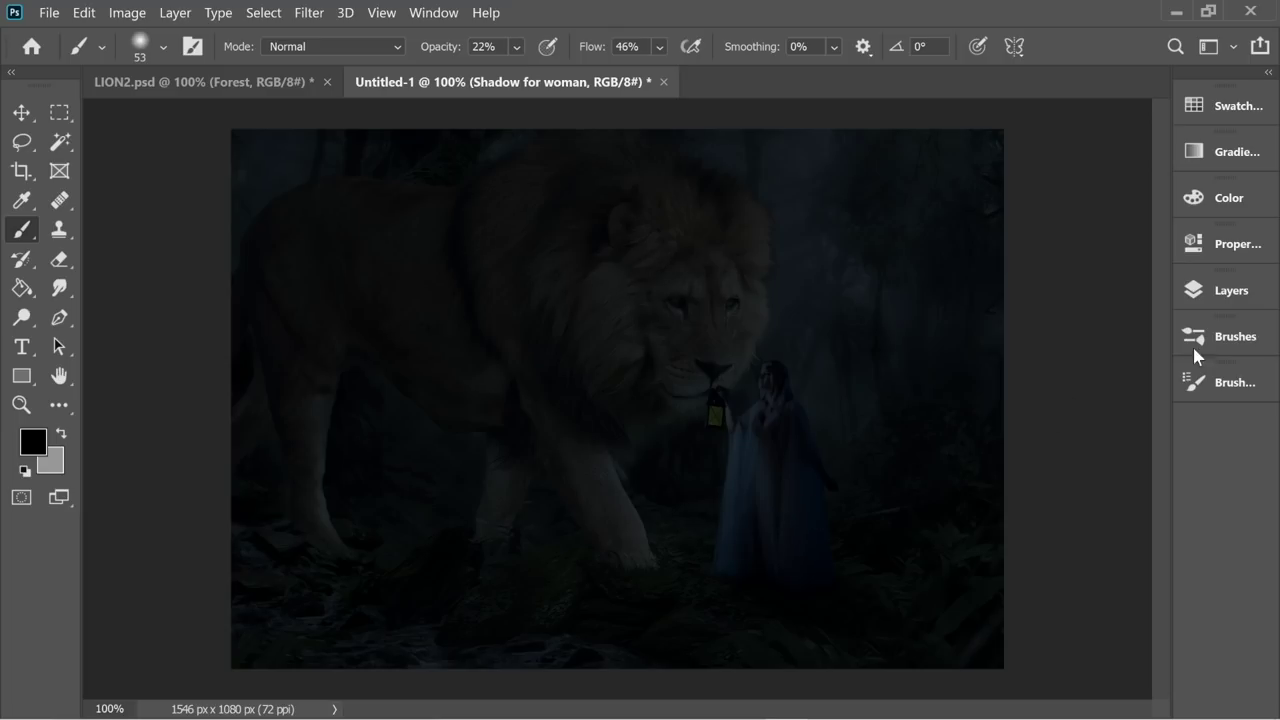
Step: Create an empty layer above the Brightness/Contrast adjustment and name it "Light 1"
left_click(1242, 293)
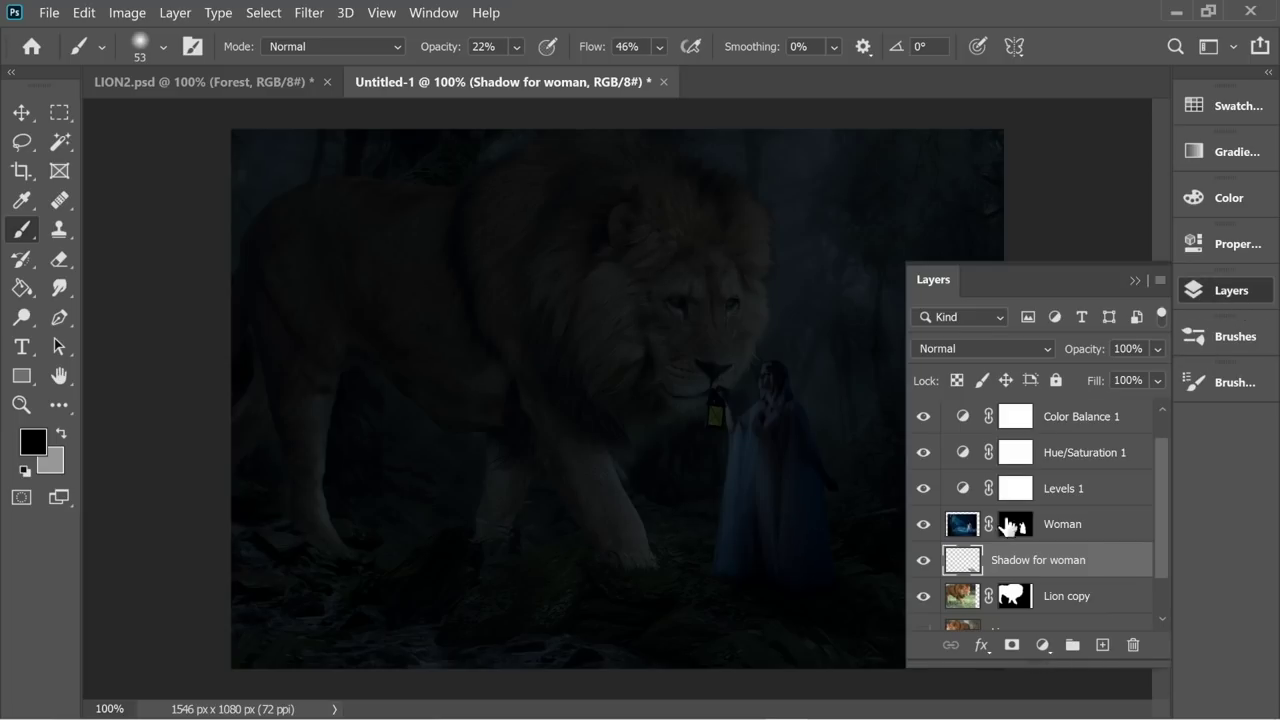
scroll(1088, 459, "up", 1)
left_click(1036, 565)
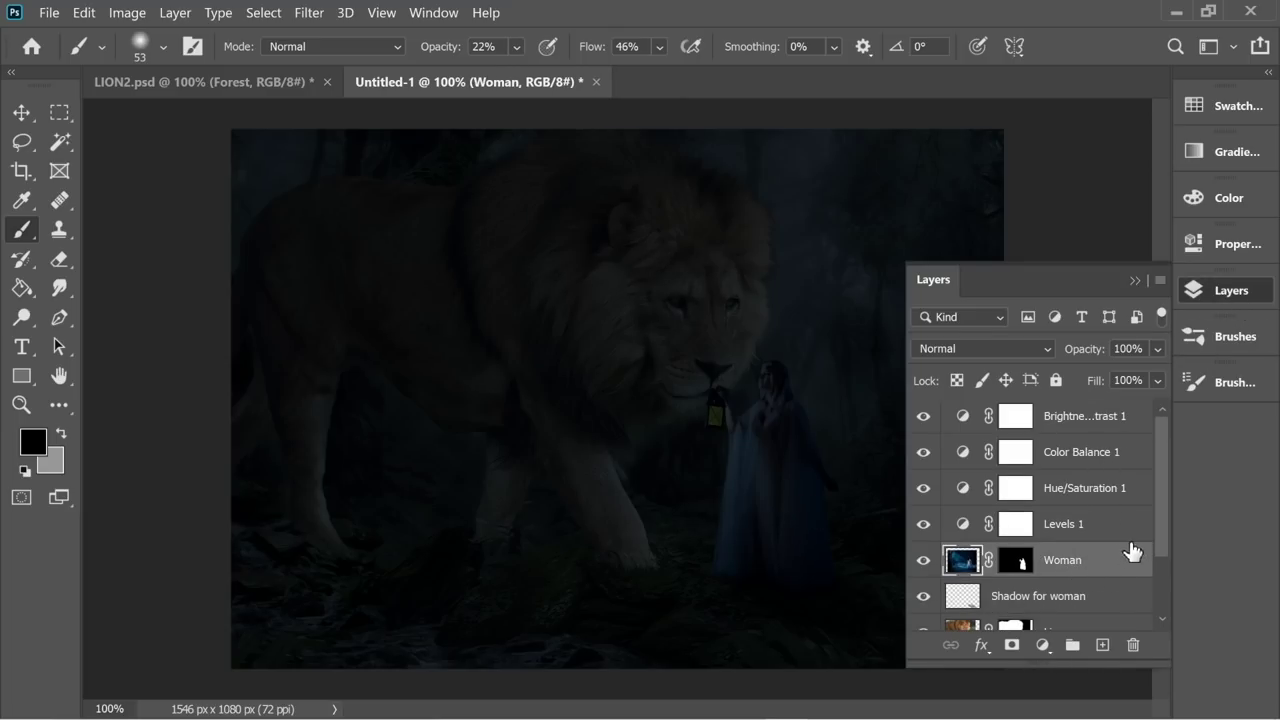
left_click(1085, 418)
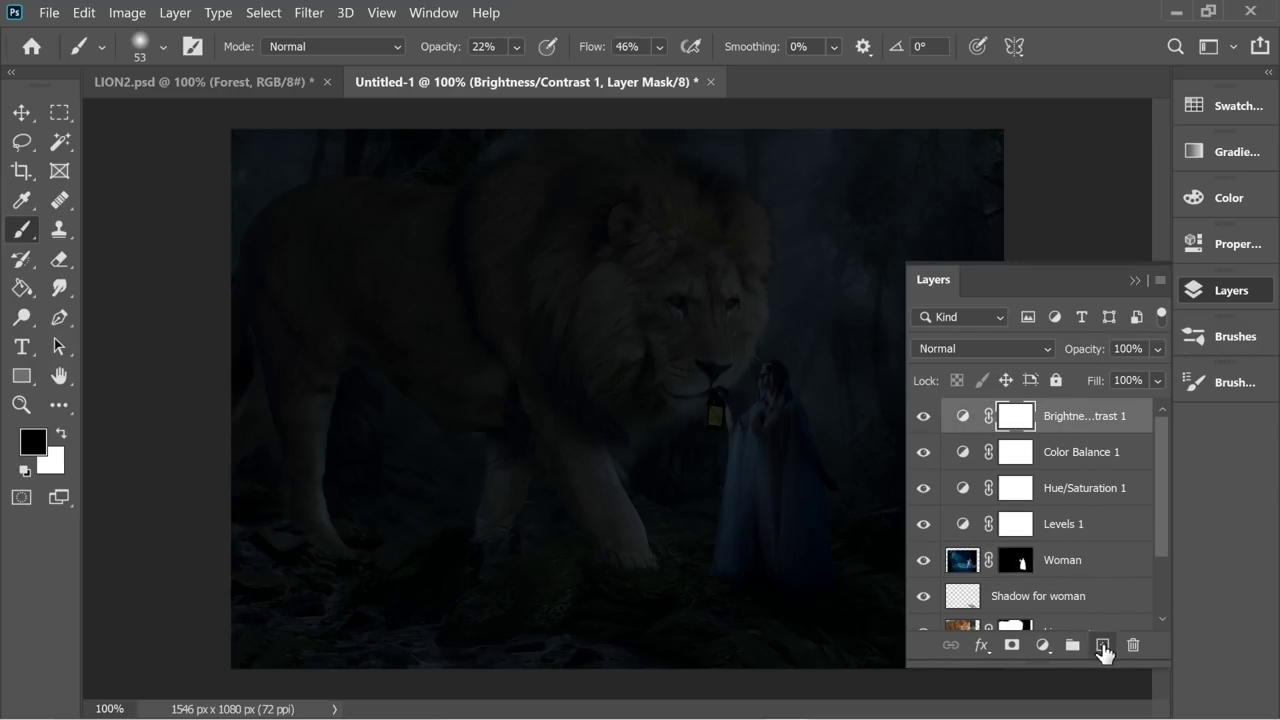
left_click(1102, 645)
double_click(1010, 416)
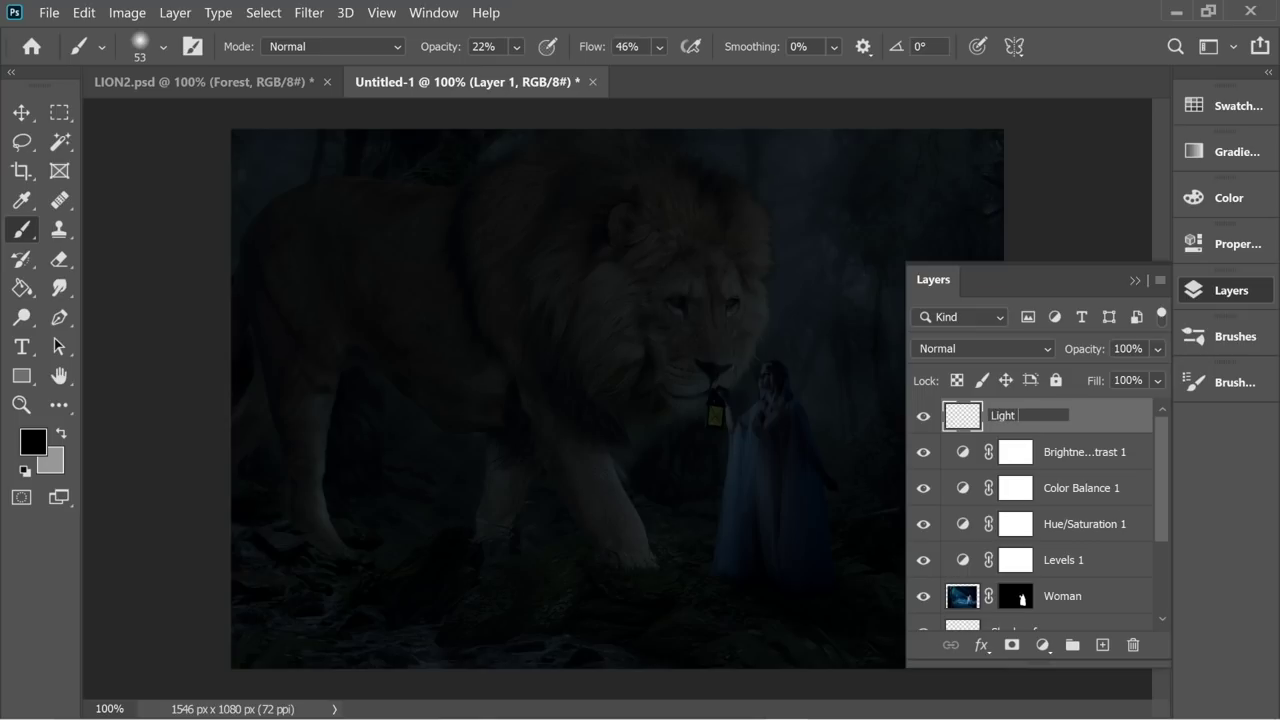
key("Return")
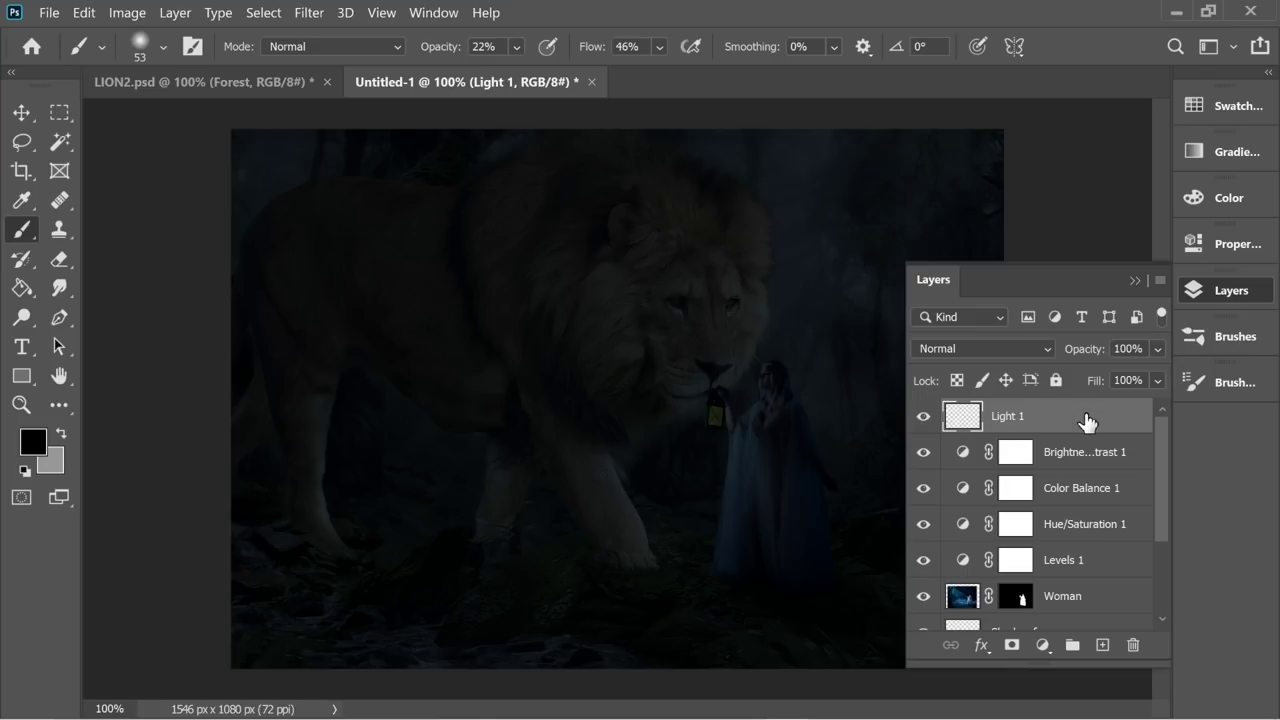
Step: Set the foreground colour to orange e08a4c and the Light 1 layer's blending mode to Screen
left_click(40, 445)
left_click_drag(194, 351, 208, 320)
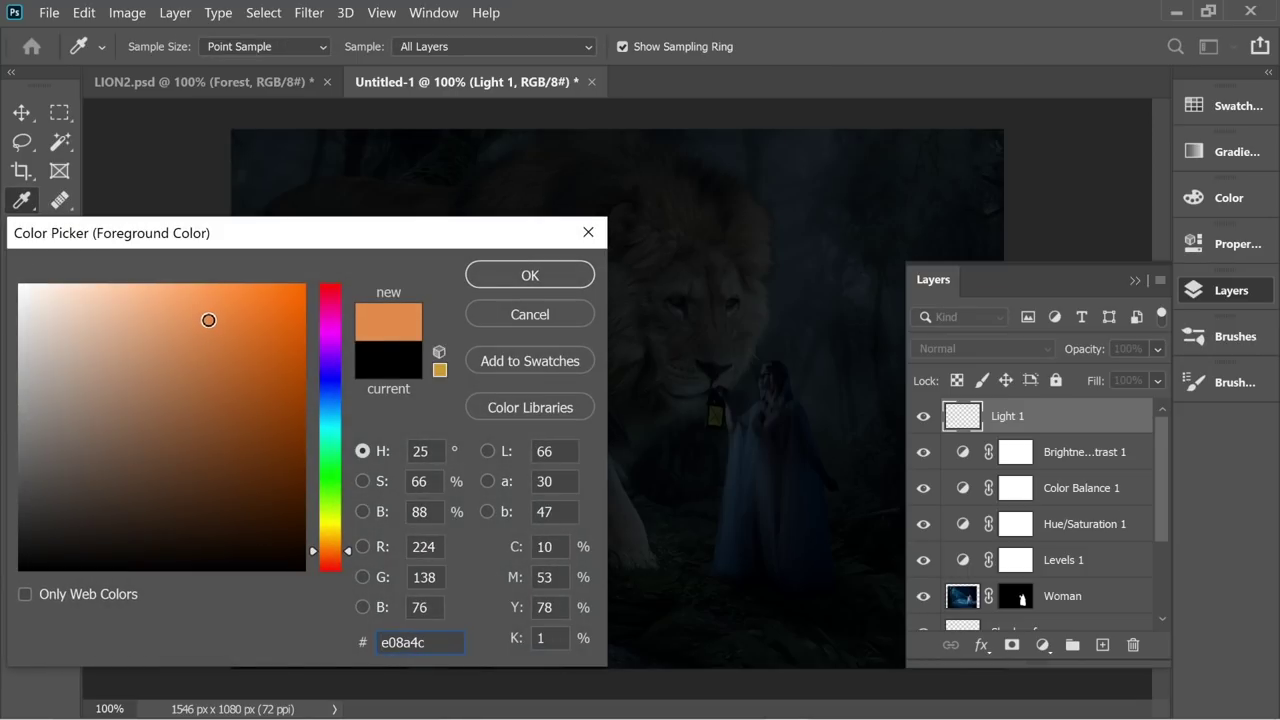
left_click(530, 275)
left_click(1019, 349)
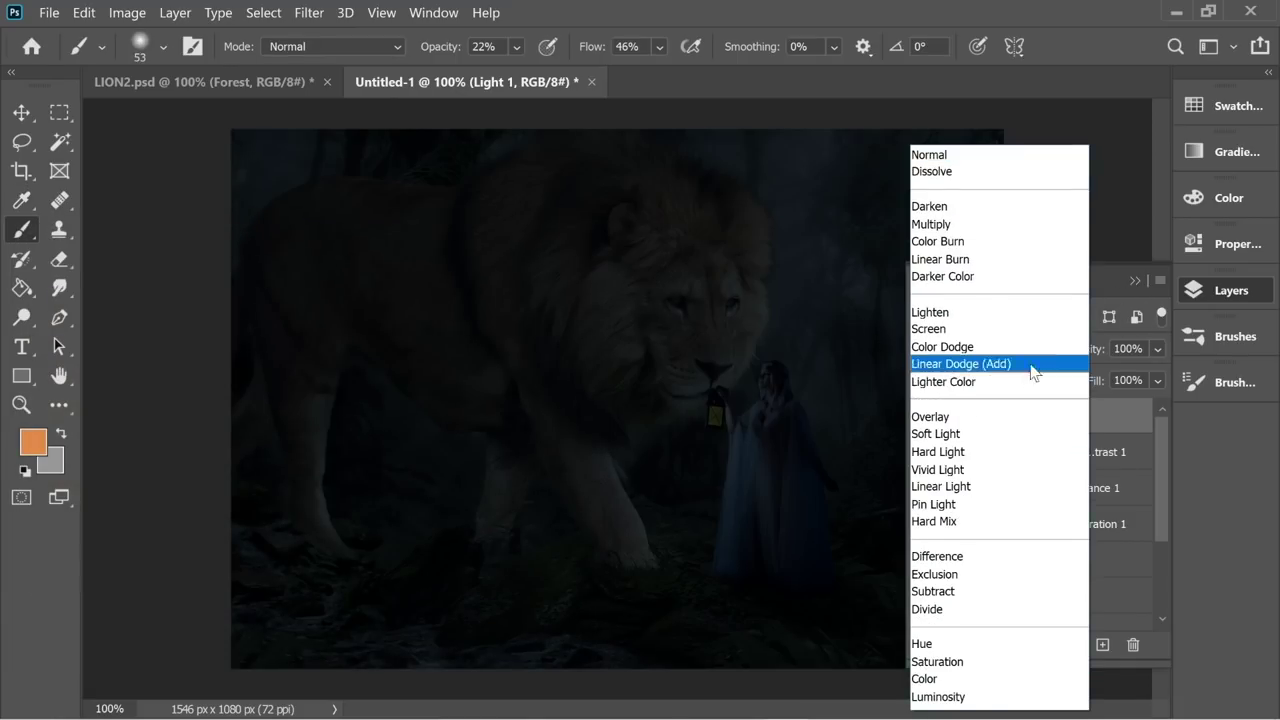
left_click(1025, 326)
Step: Paint an orange glow over the lantern on the Light 1 layer, enlarging the soft brush to 136 px and 228 px
left_click(1134, 280)
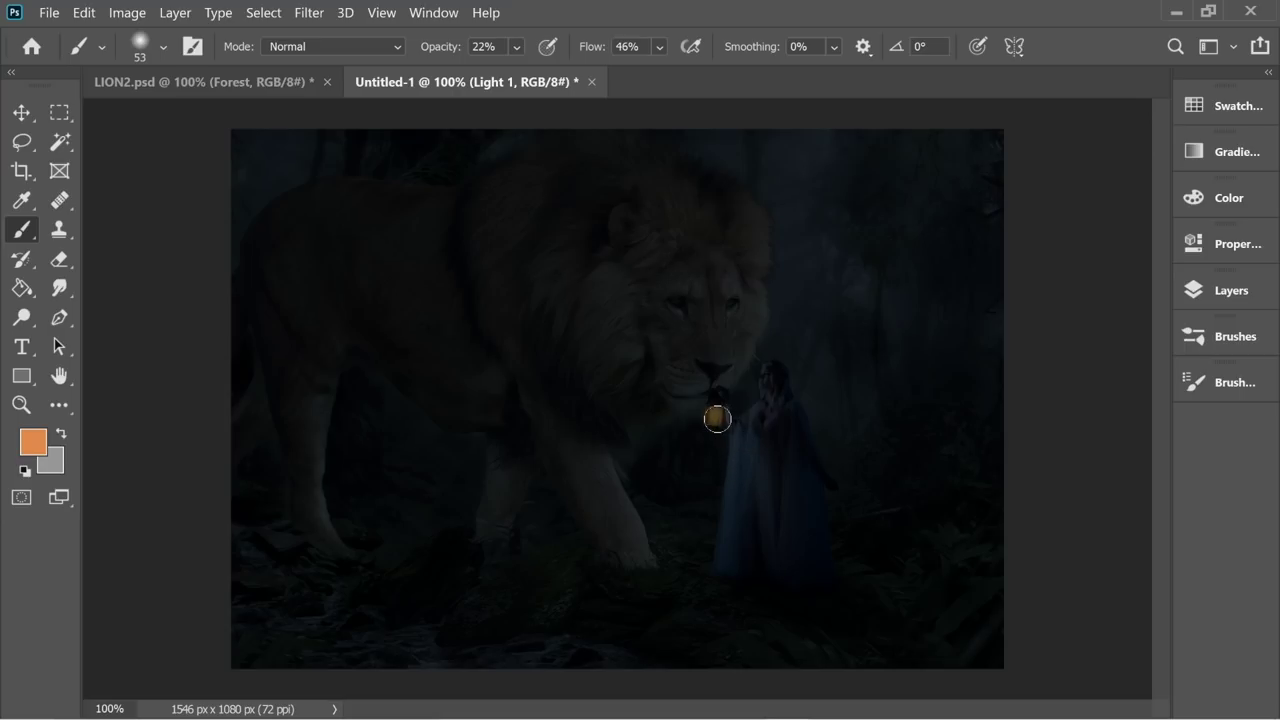
left_click(163, 46)
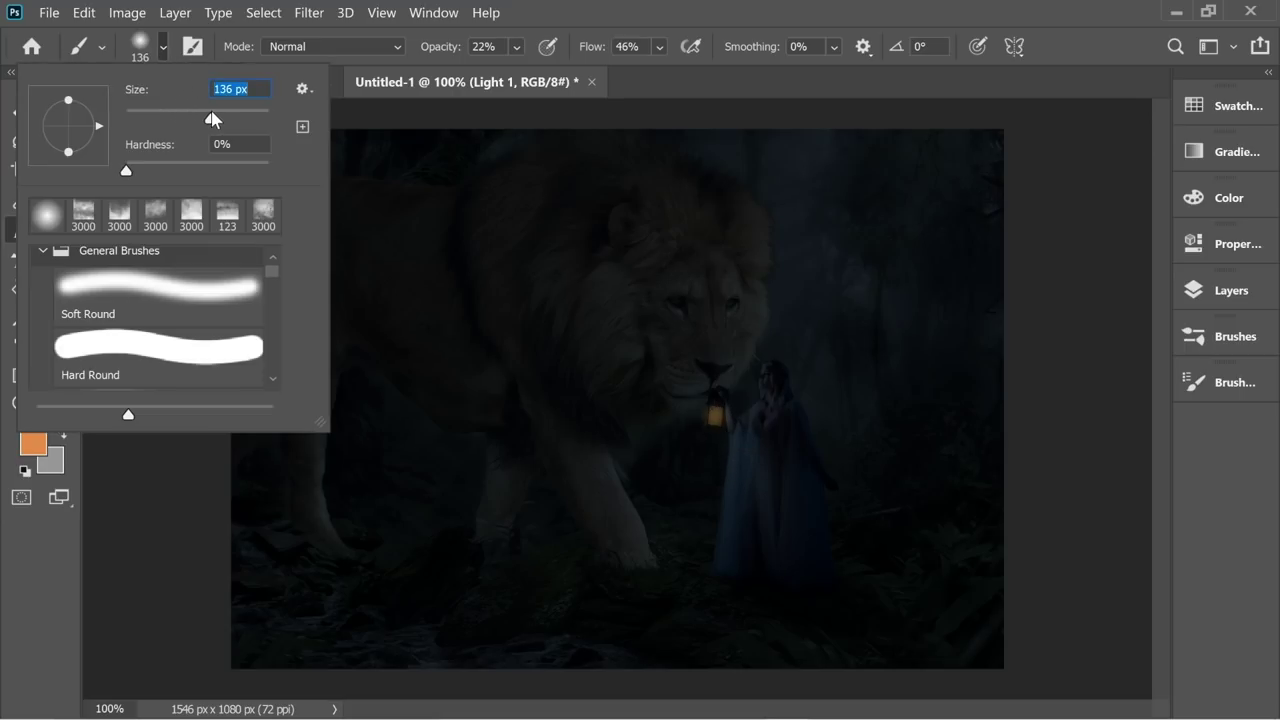
left_click(709, 416)
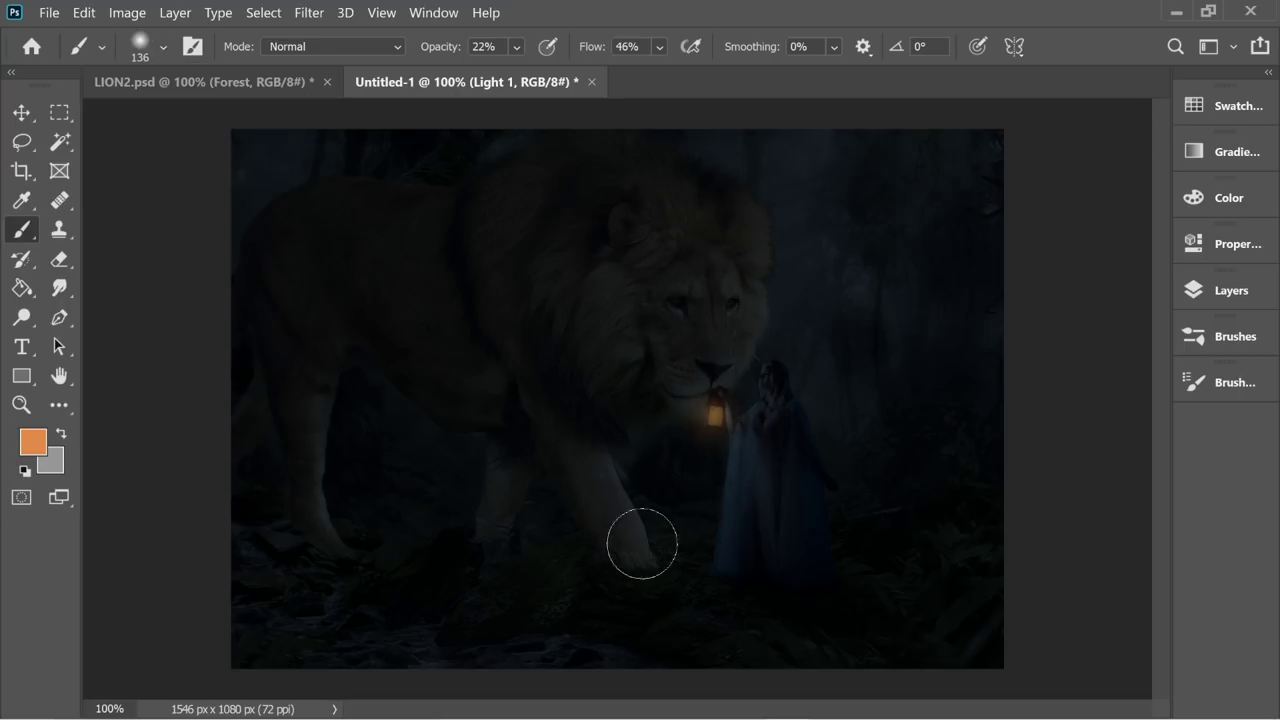
left_click(160, 47)
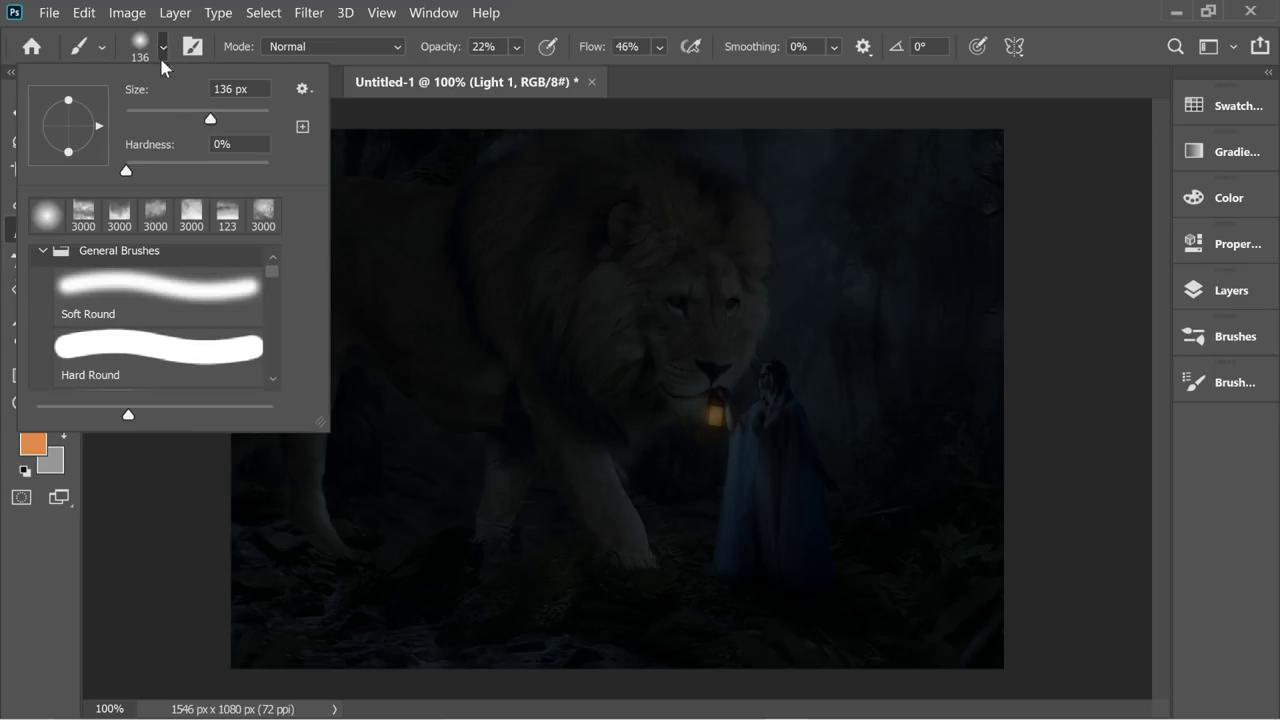
left_click_drag(220, 118, 235, 118)
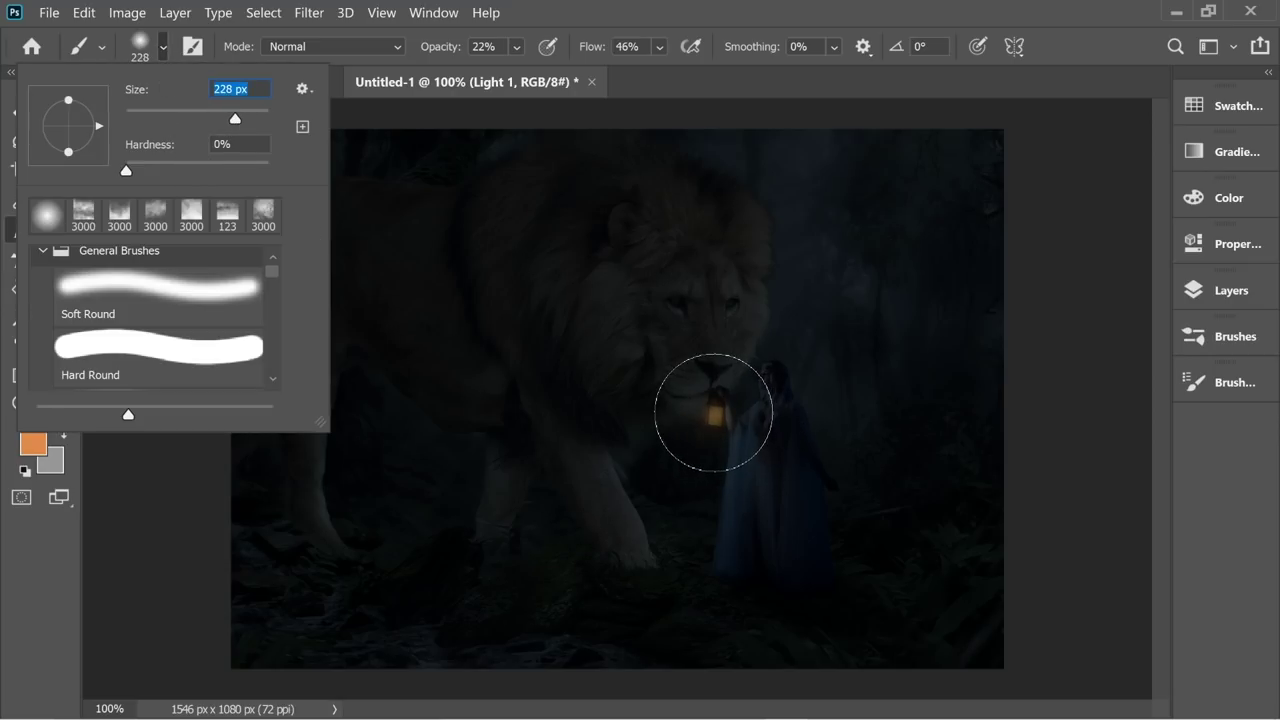
left_click(705, 414)
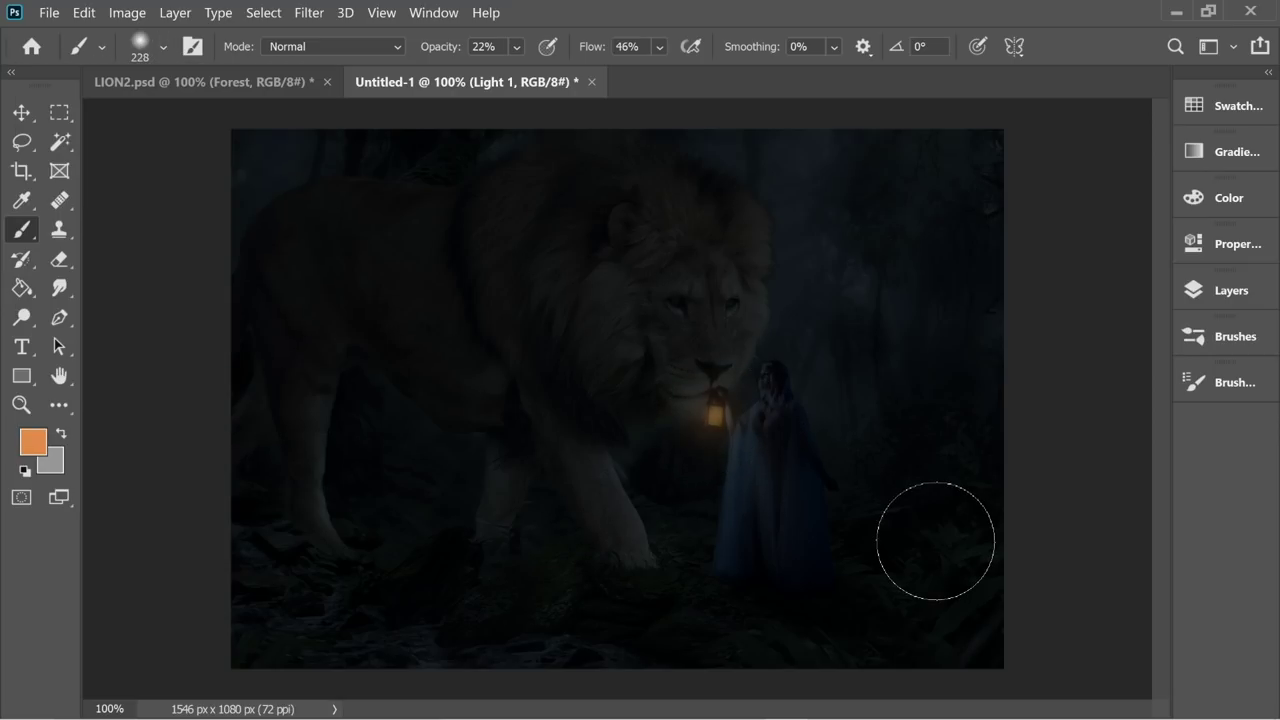
Step: Create an empty layer directly beneath Light 1 and name it "Blue Background"
left_click(1217, 298)
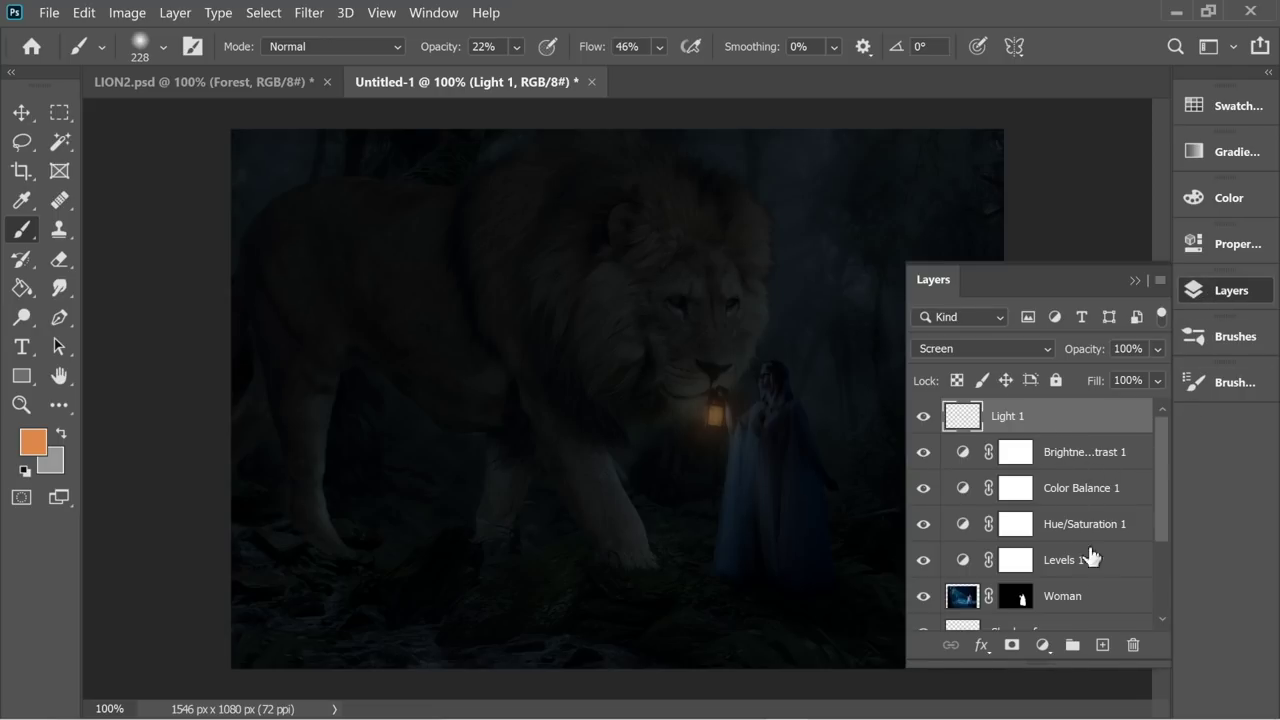
left_click(1102, 645)
left_click_drag(1020, 416, 1033, 462)
double_click(1009, 452)
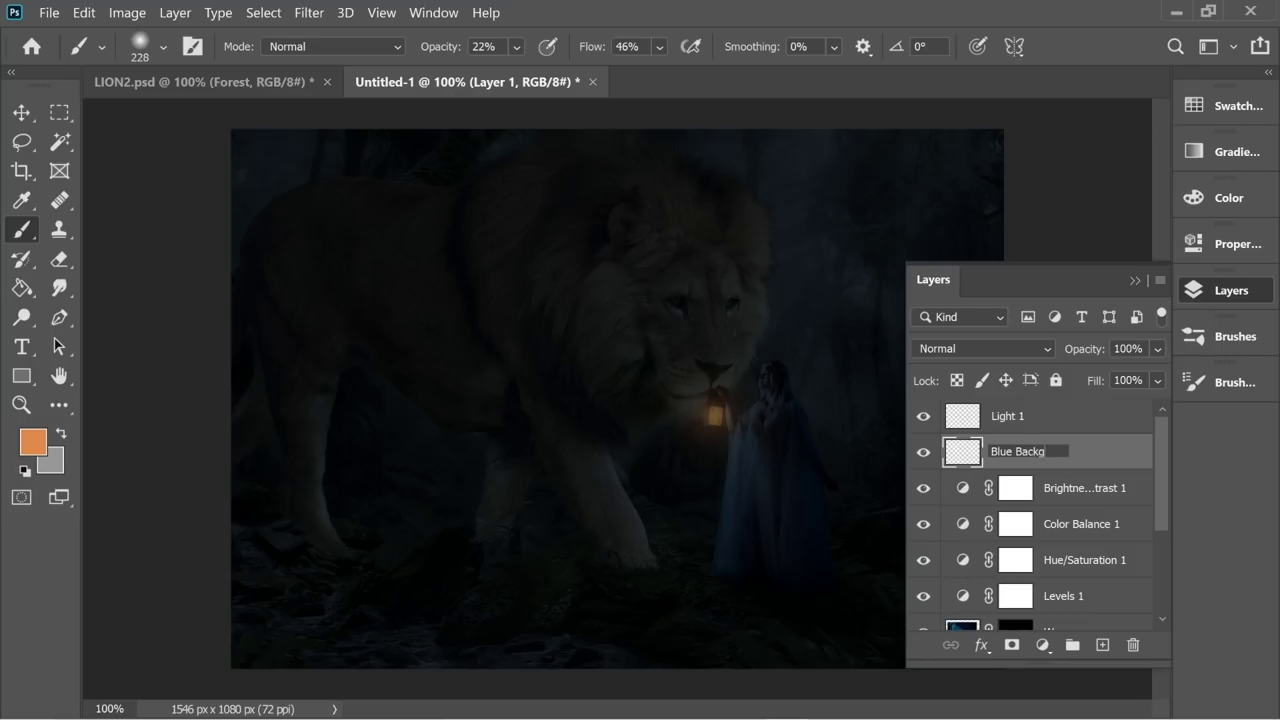
left_click(1103, 470)
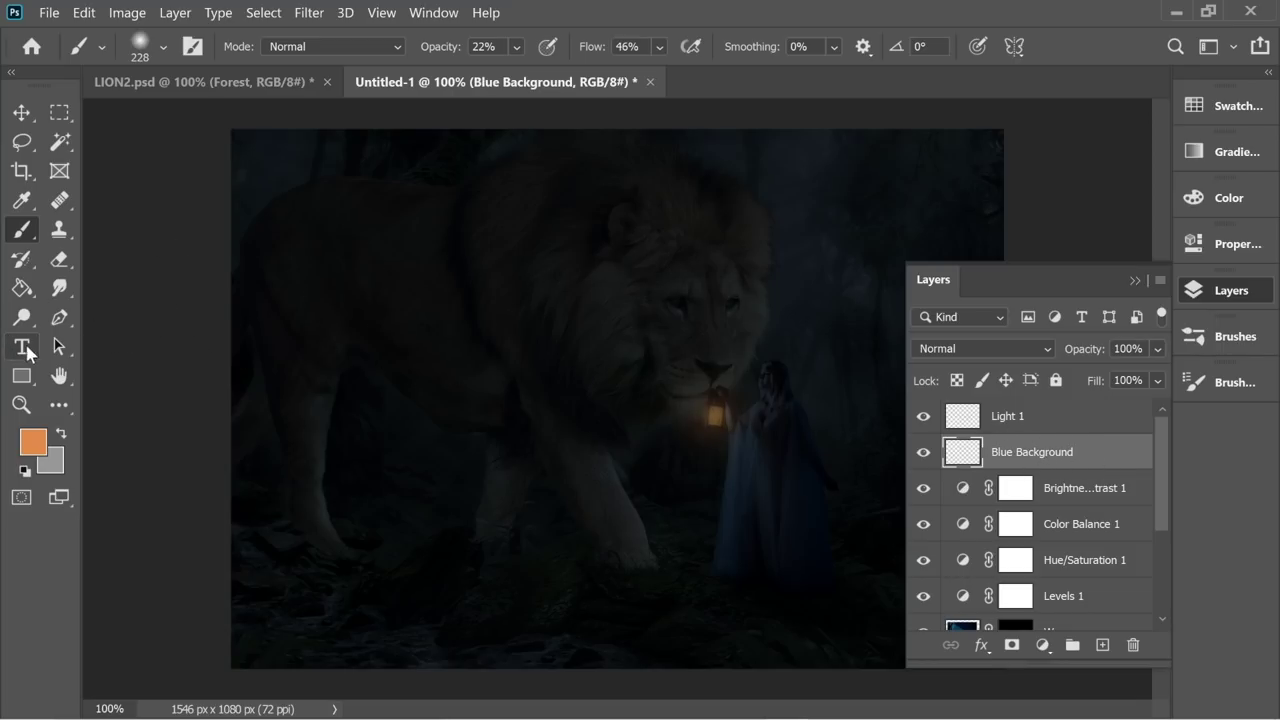
Step: Fill the Blue Background layer with blue 204b76 using the Paint Bucket tool
left_click(22, 288)
left_click(33, 441)
left_click(285, 411)
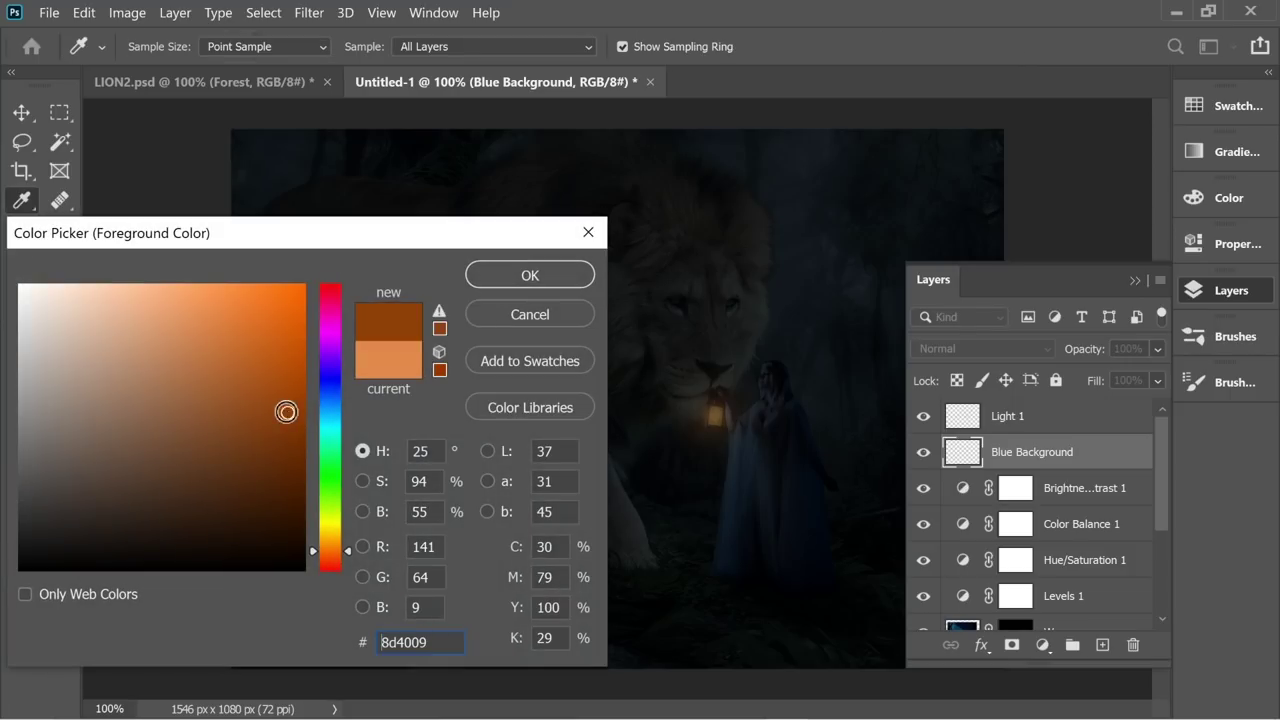
left_click(337, 404)
mouse_move(285, 425)
left_mouse_down()
mouse_move(286, 451)
mouse_move(227, 438)
left_mouse_up()
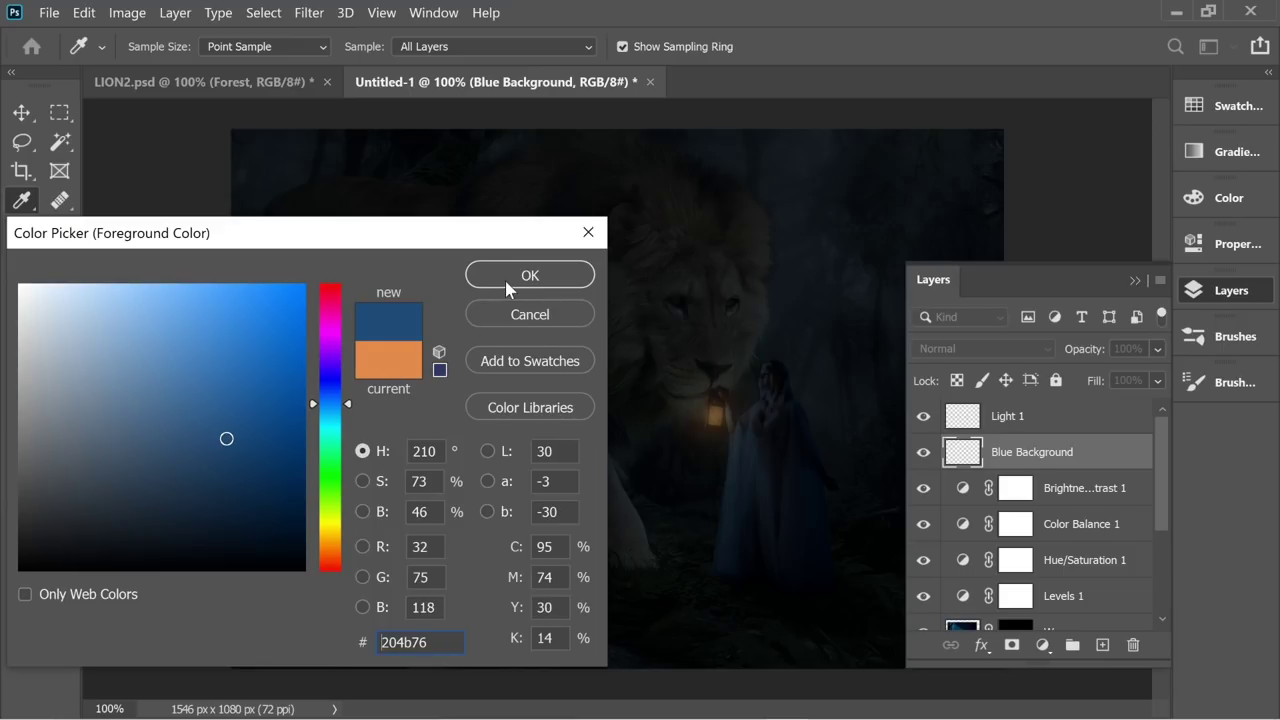
left_click(530, 275)
left_click(648, 304)
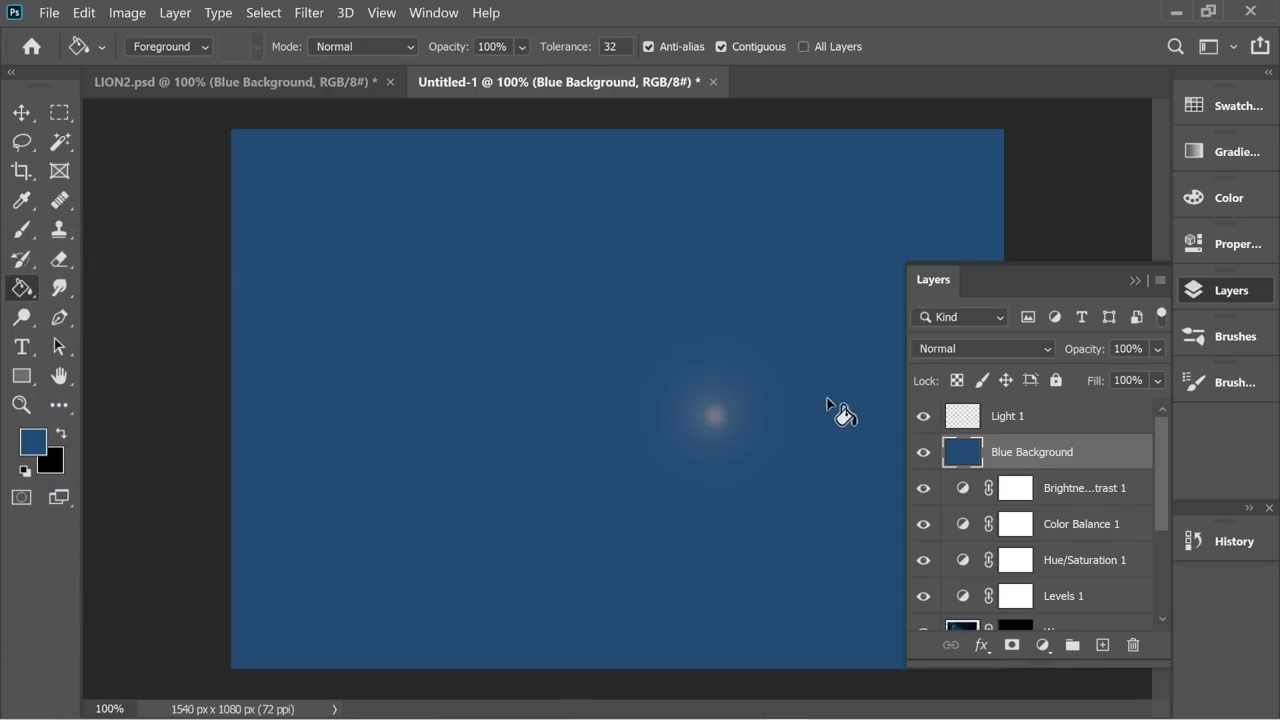
Step: Set the Blue Background layer's blending mode to Hard Light
left_click(977, 350)
left_click(978, 452)
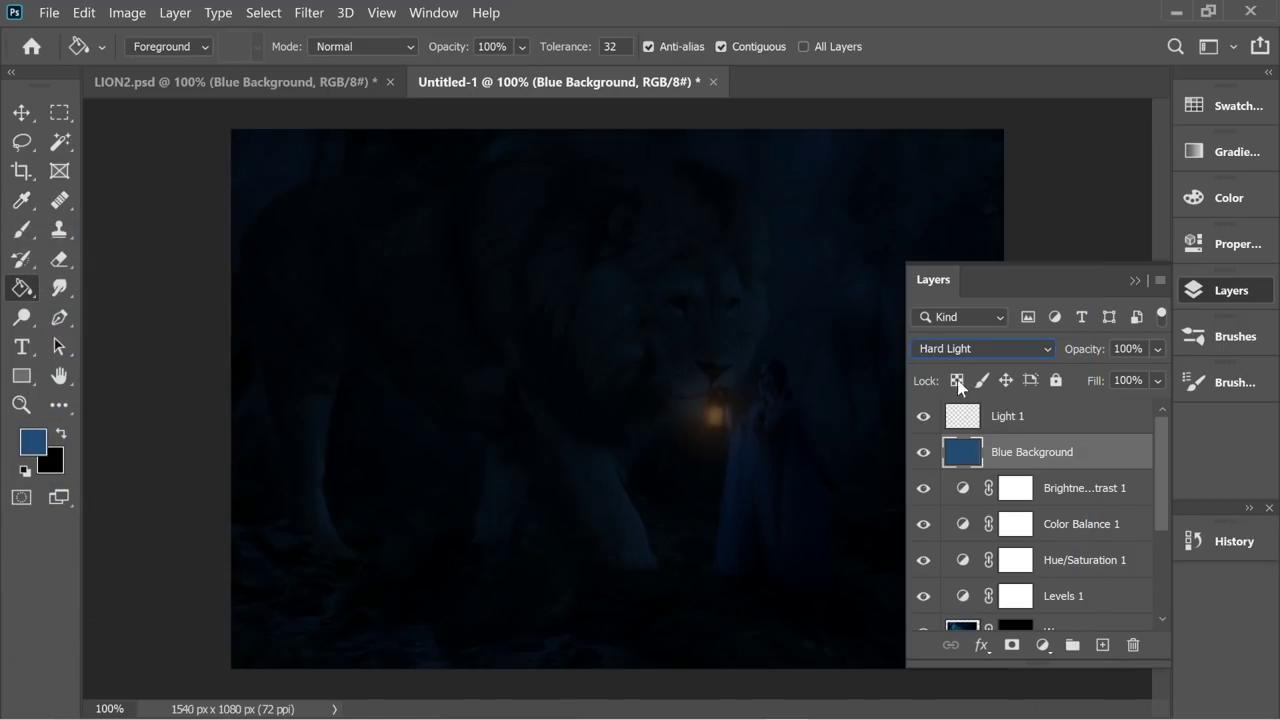
left_click(1134, 282)
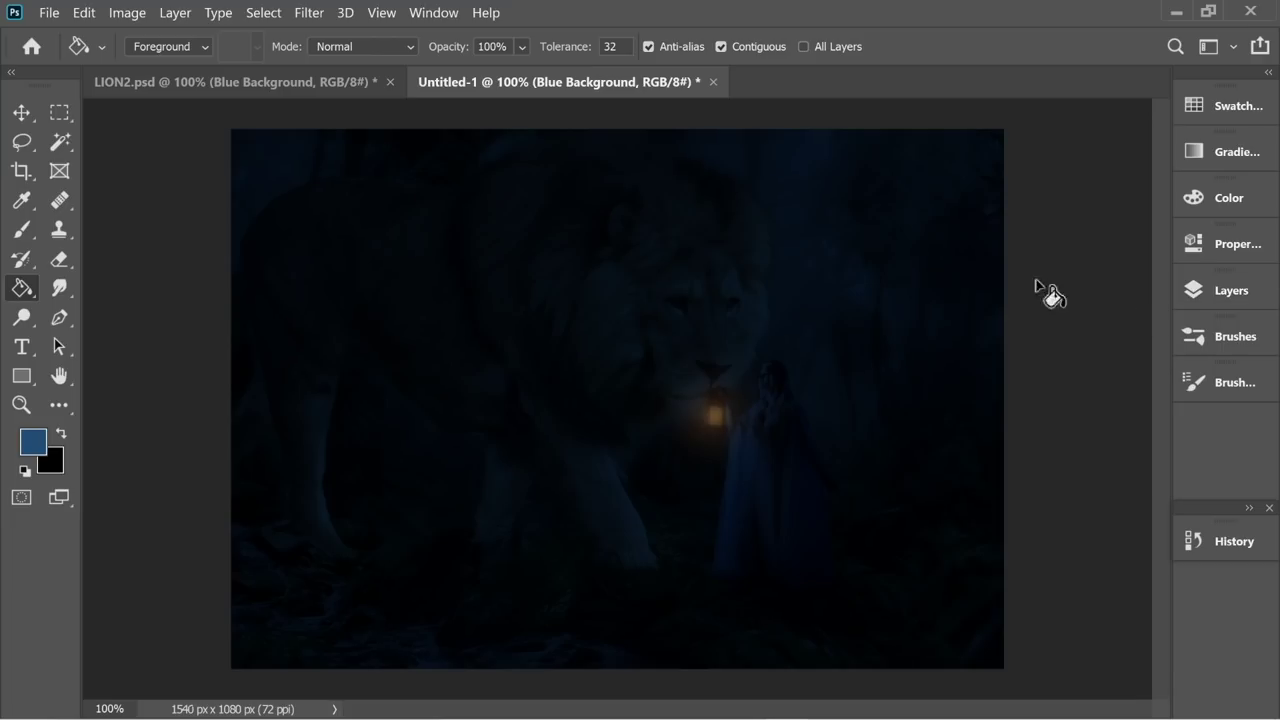
Step: Partly erase the blue over the ground, the lion's head and the woman with a soft 338 px eraser, ending at 22% opacity
left_click(55, 261)
mouse_move(388, 627)
left_mouse_down()
mouse_move(321, 619)
mouse_move(483, 633)
mouse_move(576, 660)
mouse_move(360, 620)
left_mouse_up()
mouse_move(723, 406)
left_mouse_down()
mouse_move(680, 337)
mouse_move(689, 320)
mouse_move(673, 415)
mouse_move(766, 417)
mouse_move(767, 513)
mouse_move(756, 485)
left_mouse_up()
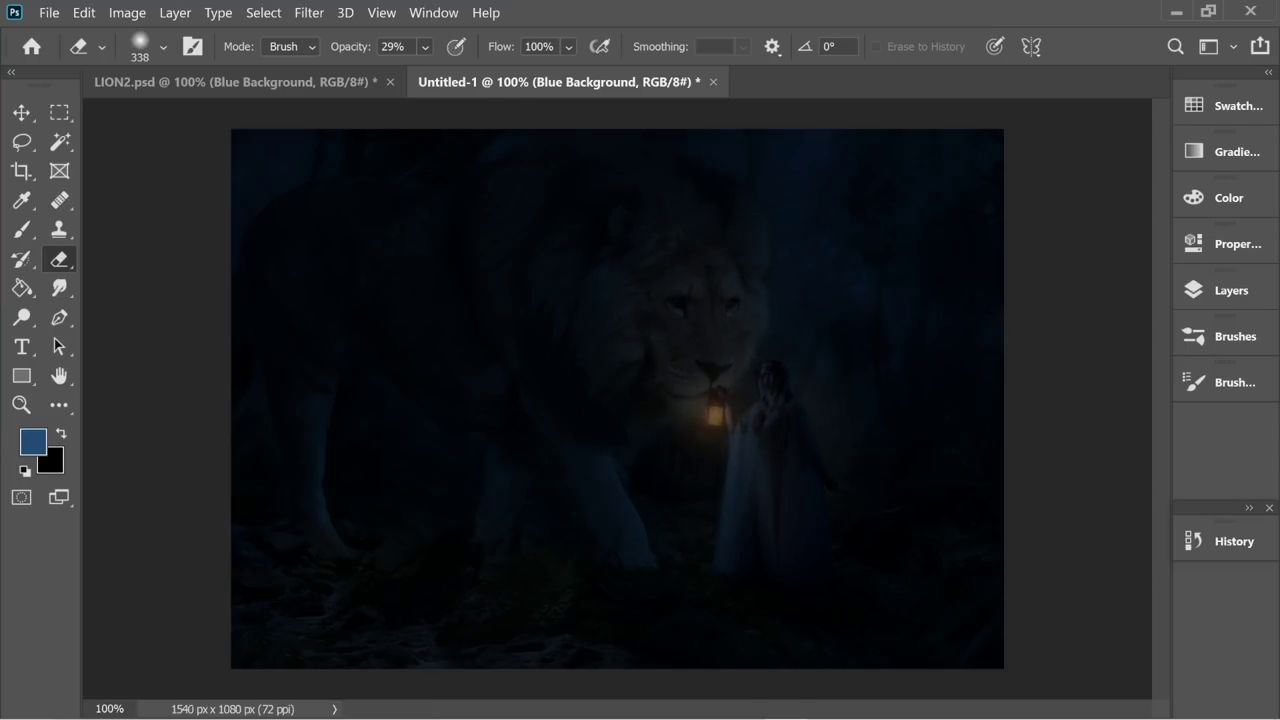
mouse_move(455, 76)
left_mouse_down()
mouse_move(600, 471)
mouse_move(609, 686)
left_mouse_up()
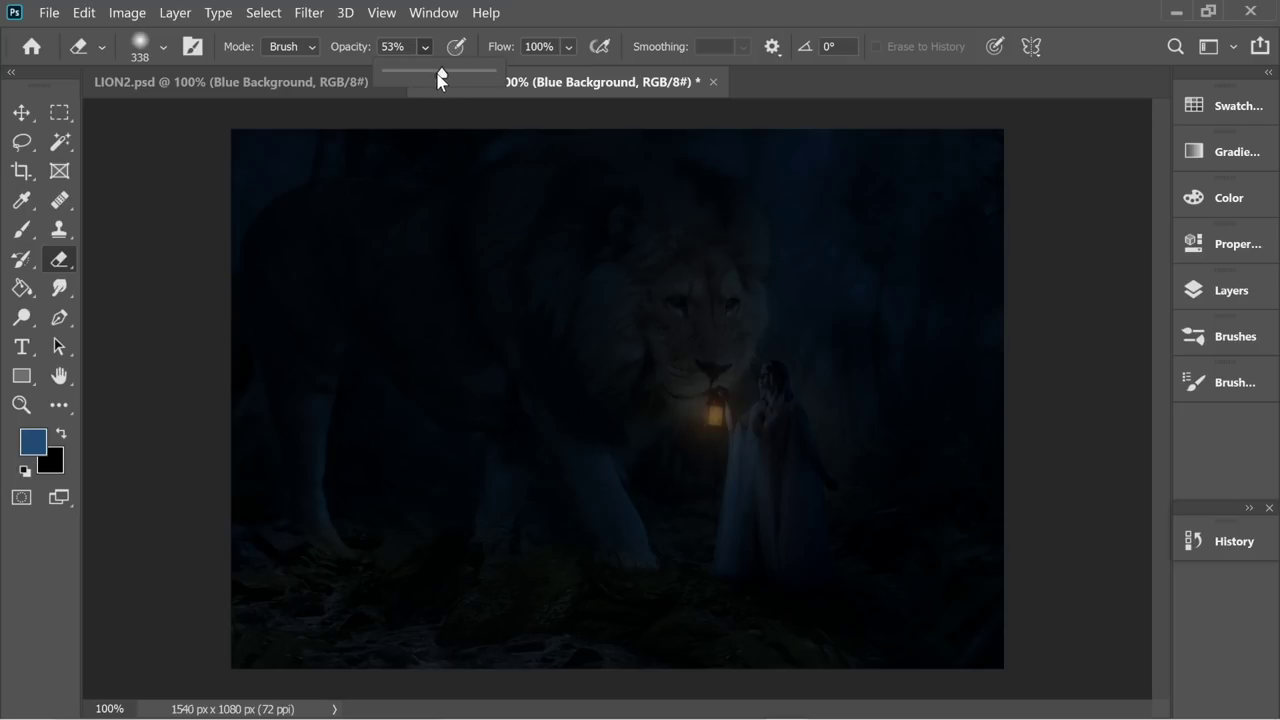
mouse_move(318, 532)
left_mouse_down()
mouse_move(341, 503)
mouse_move(351, 440)
mouse_move(338, 519)
left_mouse_up()
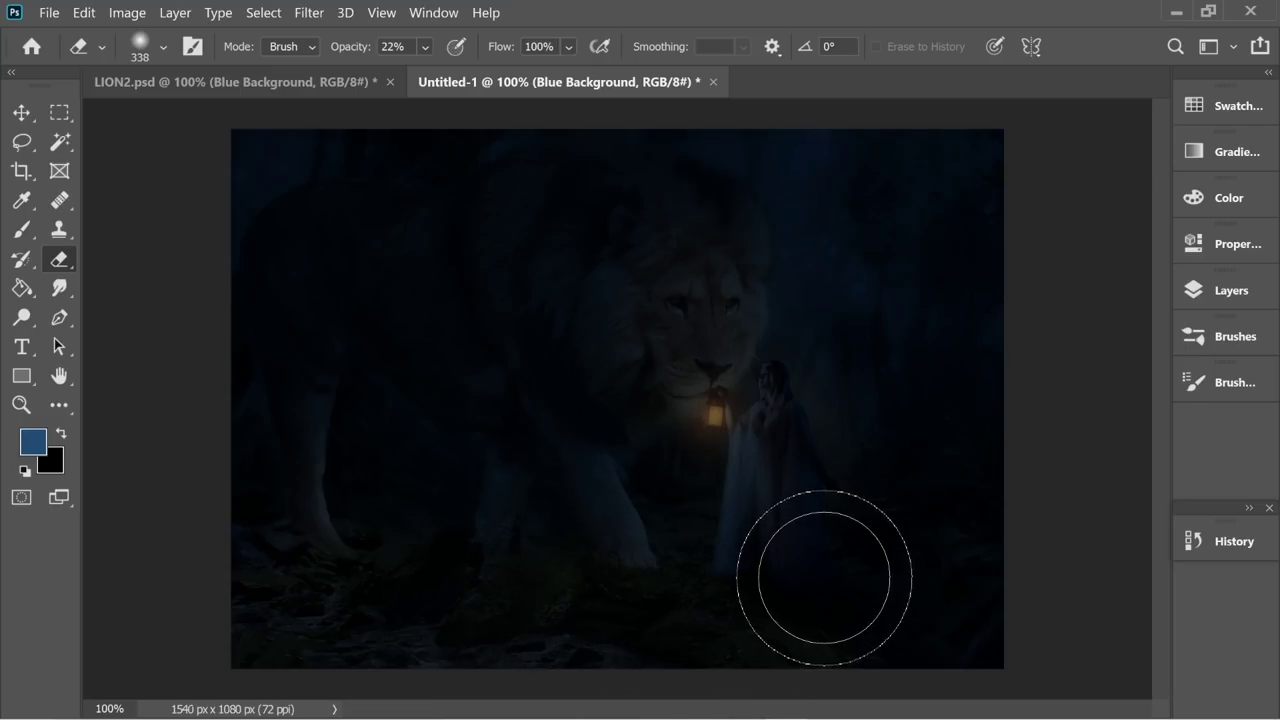
mouse_move(761, 391)
left_mouse_down()
mouse_move(740, 447)
mouse_move(753, 517)
mouse_move(738, 563)
mouse_move(751, 560)
mouse_move(773, 483)
mouse_move(770, 407)
mouse_move(736, 494)
left_mouse_up()
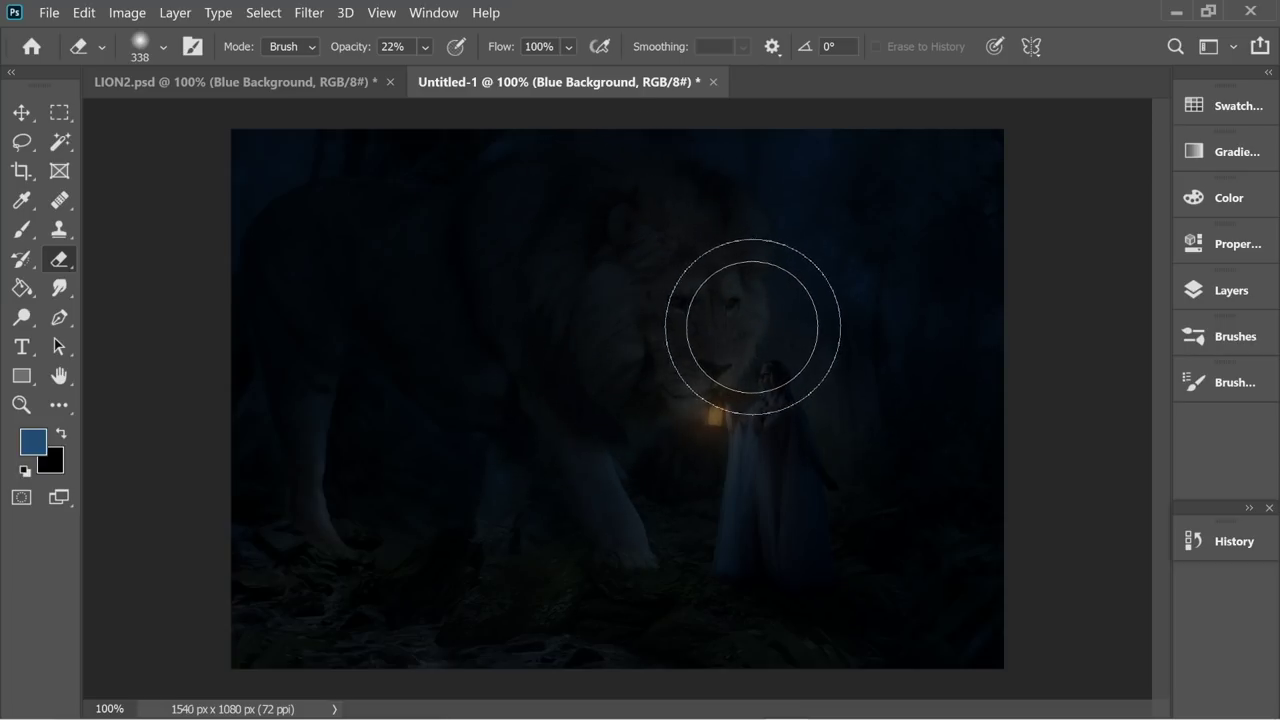
mouse_move(843, 308)
left_mouse_down()
mouse_move(899, 432)
mouse_move(845, 252)
mouse_move(872, 383)
mouse_move(928, 507)
mouse_move(877, 319)
mouse_move(908, 517)
mouse_move(893, 609)
mouse_move(738, 601)
mouse_move(647, 574)
mouse_move(395, 545)
mouse_move(501, 332)
mouse_move(544, 428)
mouse_move(602, 432)
mouse_move(972, 348)
left_mouse_up()
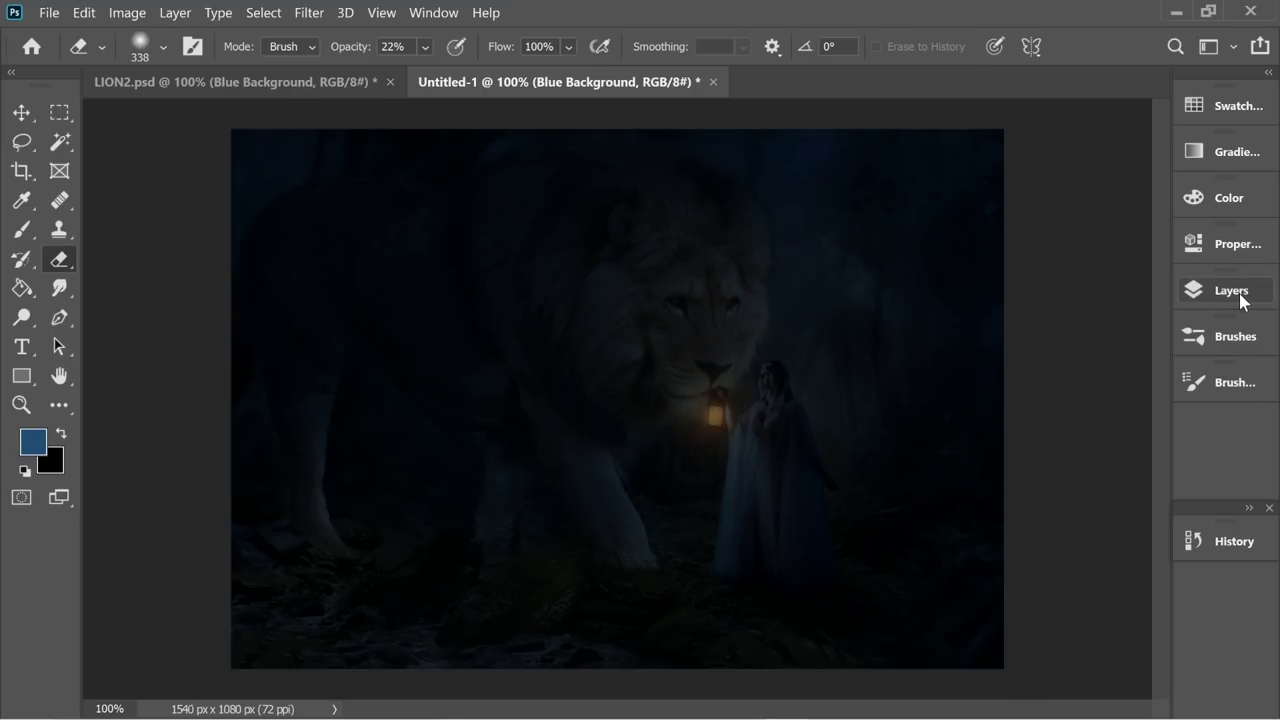
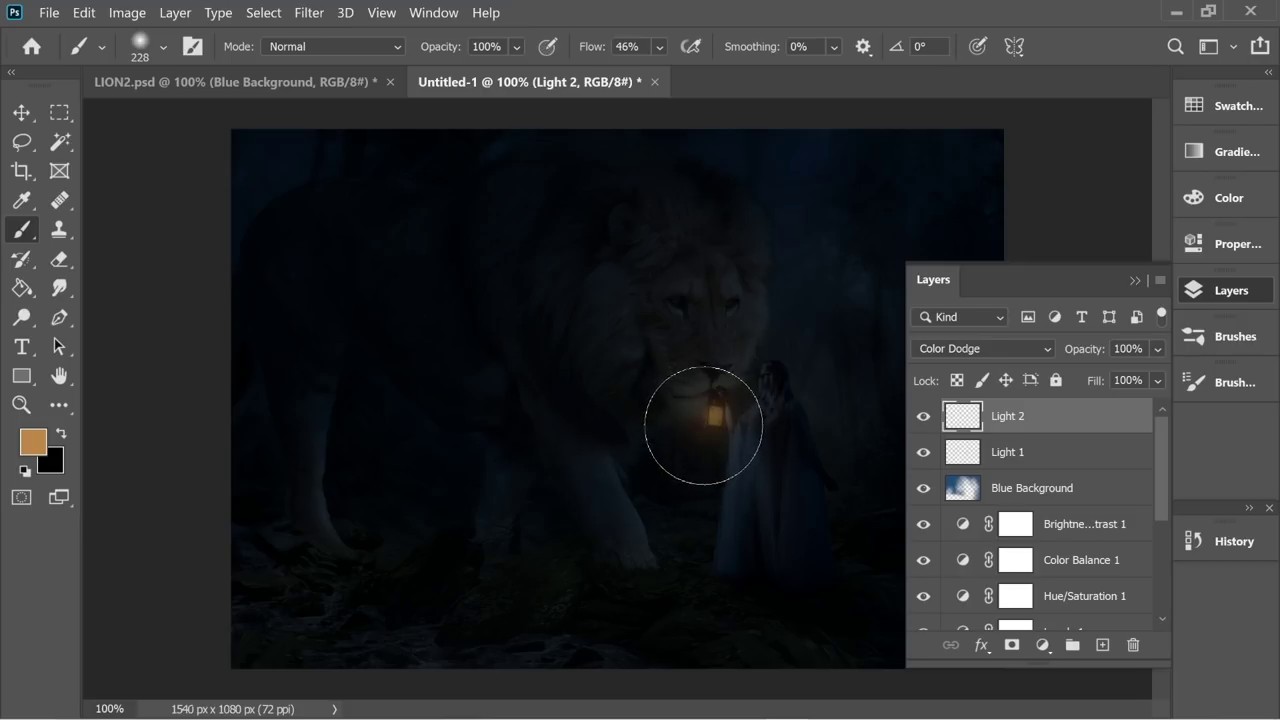
Step: Paint warm light on the ground and front paw on the Light 2 layer with a 228 px brush, trying strokes up to the lantern
mouse_move(700, 574)
left_mouse_down()
mouse_move(683, 571)
mouse_move(719, 570)
mouse_move(649, 571)
mouse_move(720, 591)
mouse_move(617, 594)
mouse_move(694, 583)
mouse_move(565, 641)
mouse_move(489, 629)
mouse_move(594, 634)
mouse_move(509, 629)
mouse_move(438, 645)
mouse_move(400, 631)
mouse_move(500, 614)
mouse_move(380, 637)
mouse_move(342, 629)
left_mouse_up()
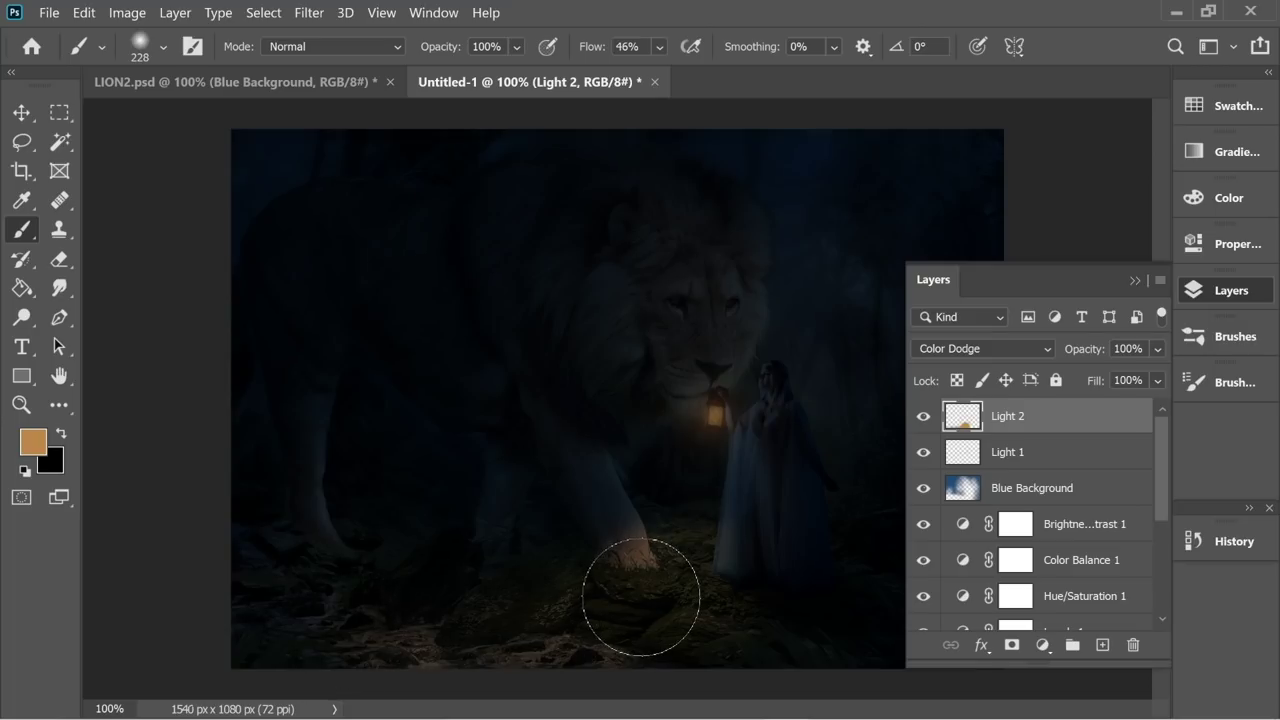
mouse_move(709, 523)
left_mouse_down()
mouse_move(701, 425)
mouse_move(733, 335)
mouse_move(661, 374)
mouse_move(747, 284)
mouse_move(755, 301)
mouse_move(761, 266)
mouse_move(690, 381)
mouse_move(650, 397)
mouse_move(715, 418)
mouse_move(641, 414)
mouse_move(661, 319)
mouse_move(733, 229)
mouse_move(685, 264)
mouse_move(637, 353)
mouse_move(617, 440)
mouse_move(725, 425)
left_mouse_up()
key("ctrl+z")
key("ctrl+z")
key("ctrl+shift+z")
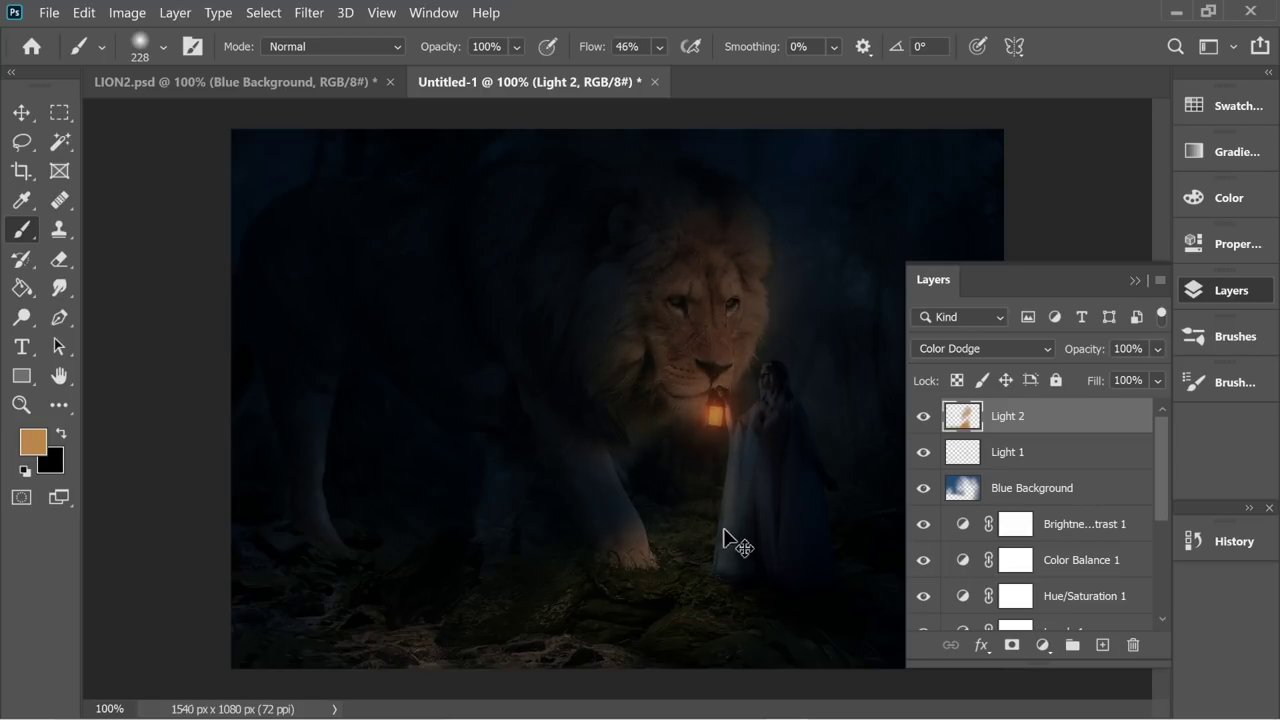
key("ctrl+z")
Step: Paint warm light over the lion's face, mane and foreleg and the woman's dress on the Light 2 layer
mouse_move(599, 405)
left_mouse_down()
mouse_move(640, 257)
mouse_move(723, 203)
mouse_move(774, 216)
left_mouse_up()
left_click(715, 414)
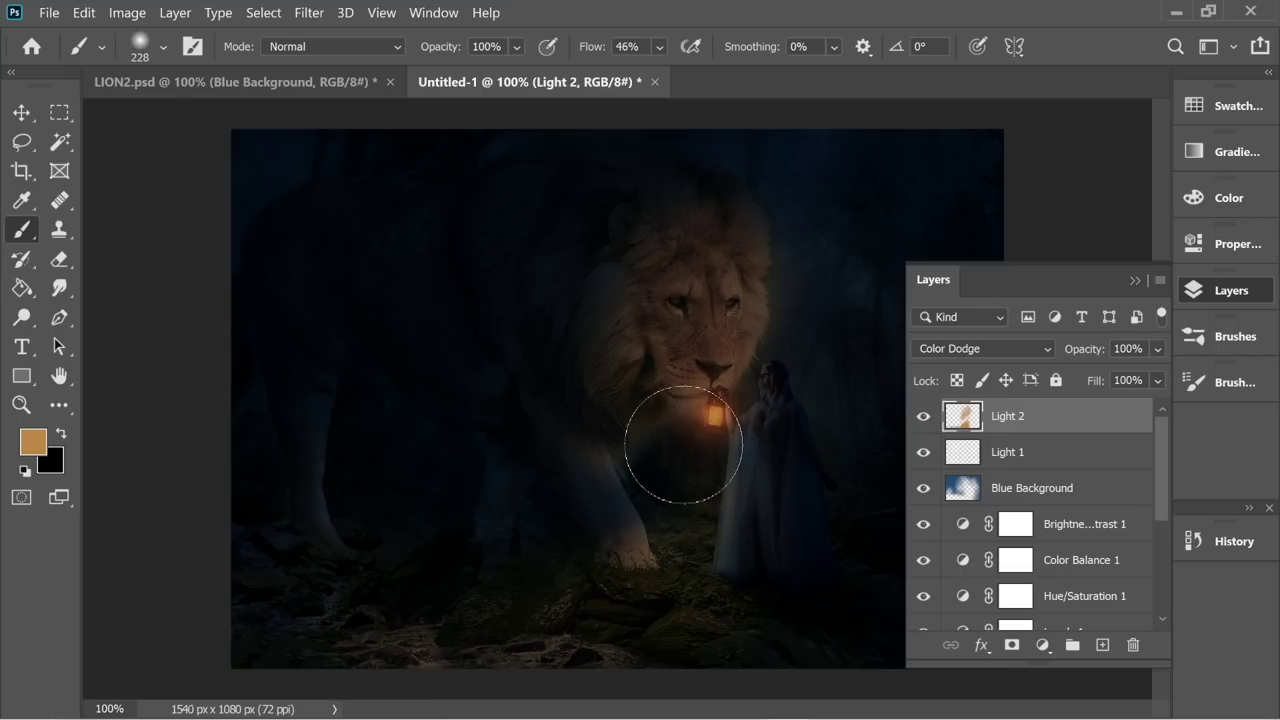
mouse_move(623, 518)
left_mouse_down()
mouse_move(640, 531)
mouse_move(617, 509)
mouse_move(565, 327)
mouse_move(600, 229)
mouse_move(669, 180)
left_mouse_up()
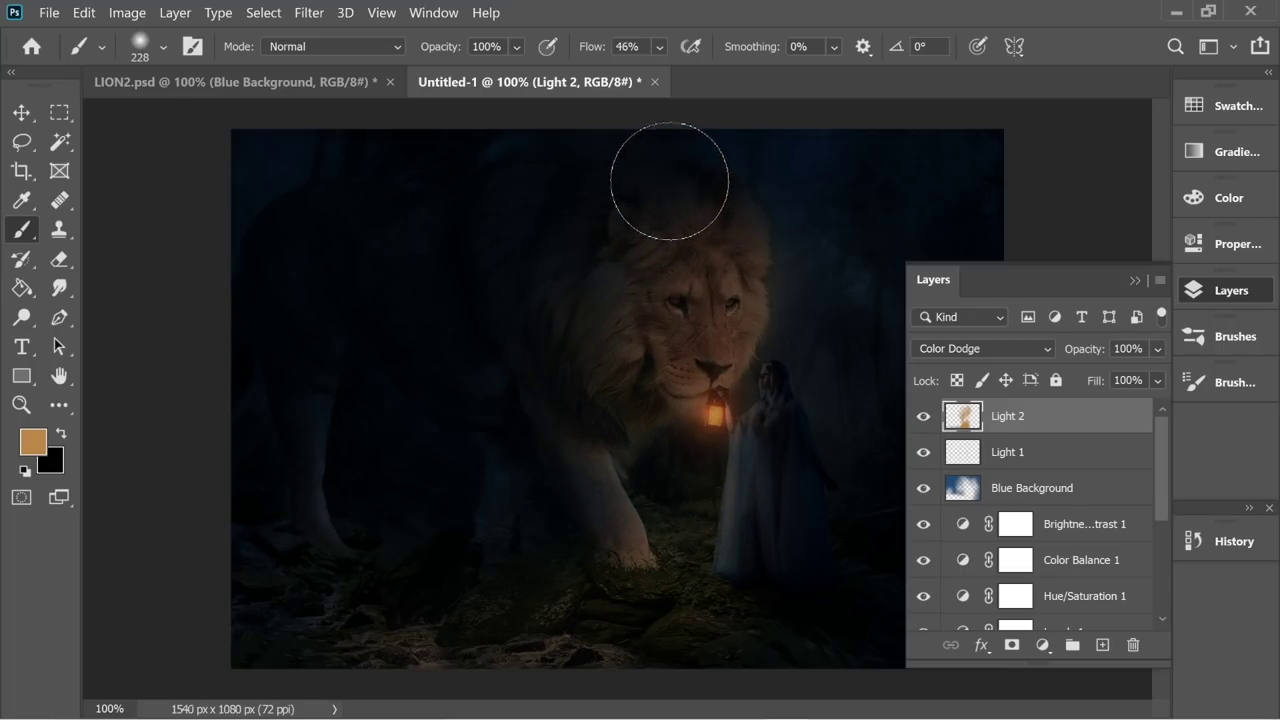
mouse_move(725, 408)
left_mouse_down()
mouse_move(757, 394)
mouse_move(595, 380)
mouse_move(557, 298)
mouse_move(579, 211)
mouse_move(660, 170)
mouse_move(729, 171)
mouse_move(749, 216)
mouse_move(714, 328)
mouse_move(732, 333)
mouse_move(715, 338)
mouse_move(767, 313)
mouse_move(741, 341)
mouse_move(762, 351)
mouse_move(757, 335)
mouse_move(725, 341)
left_mouse_up()
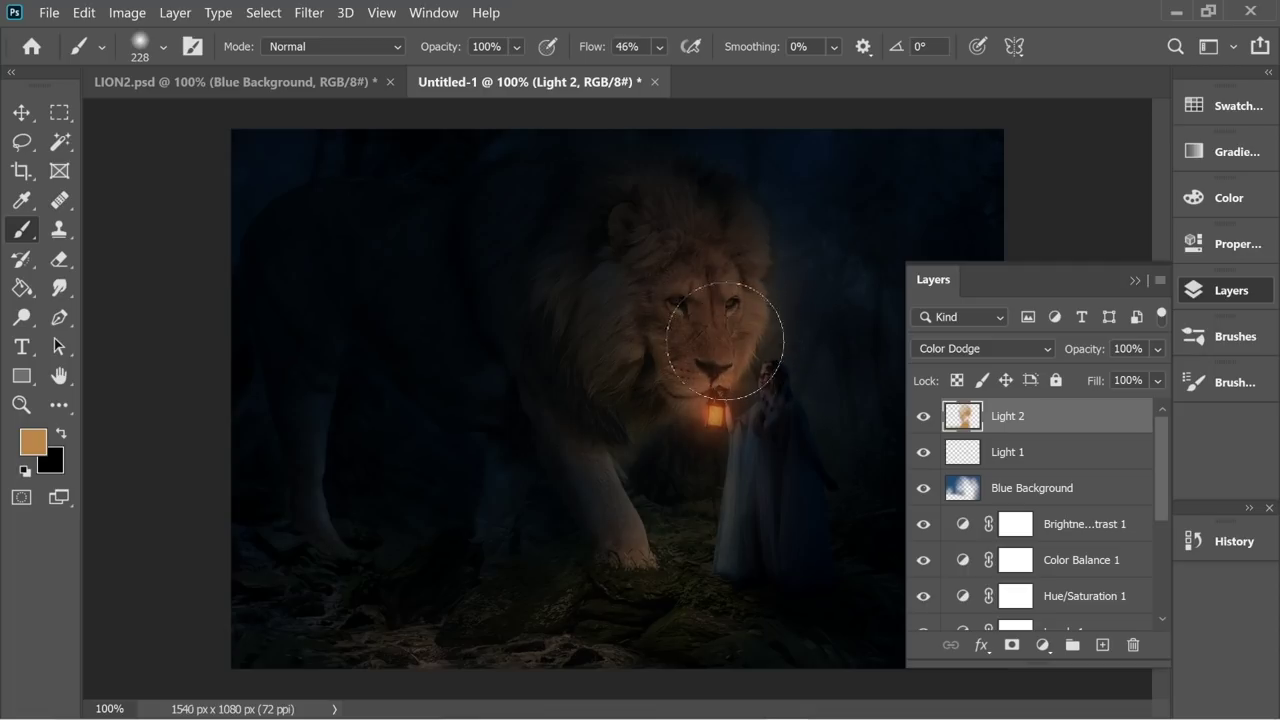
mouse_move(763, 546)
left_mouse_down()
mouse_move(729, 577)
mouse_move(664, 585)
mouse_move(722, 560)
mouse_move(772, 416)
mouse_move(769, 384)
mouse_move(749, 535)
mouse_move(760, 458)
mouse_move(728, 527)
left_mouse_up()
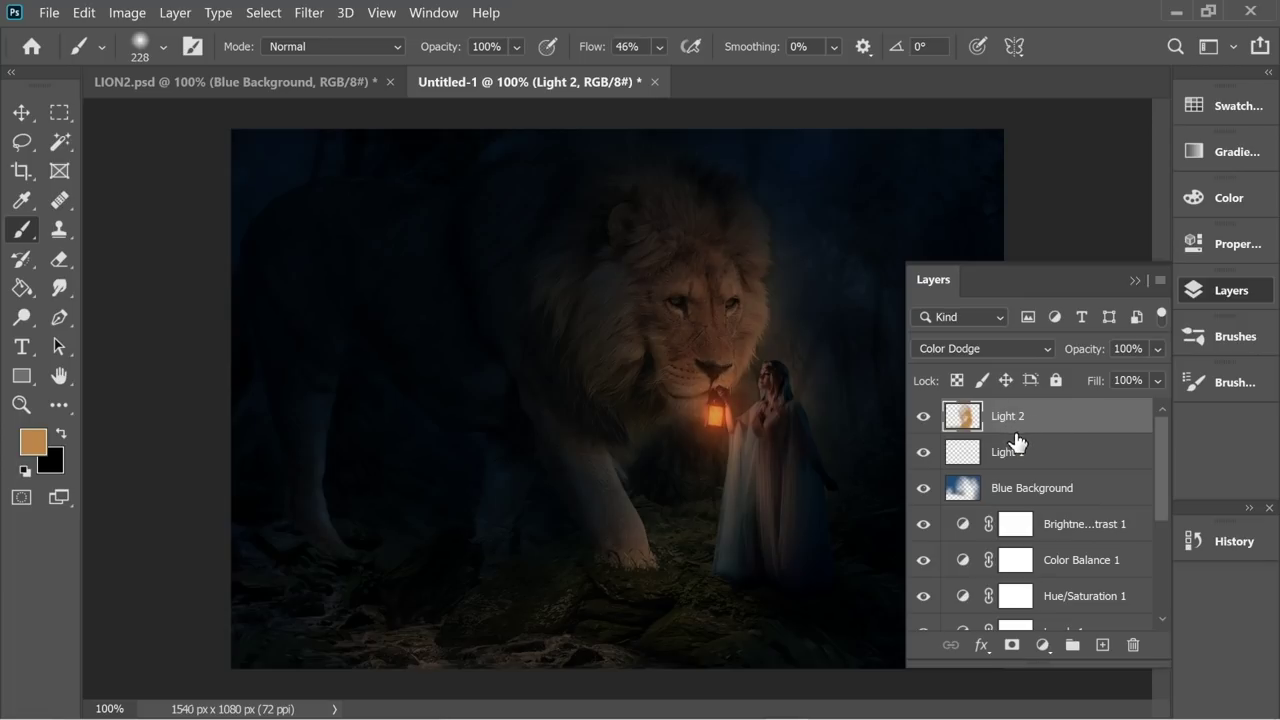
Step: Duplicate the Light 2 layer and set the copy's opacity to 16%
key("ctrl+j")
left_click(1157, 348)
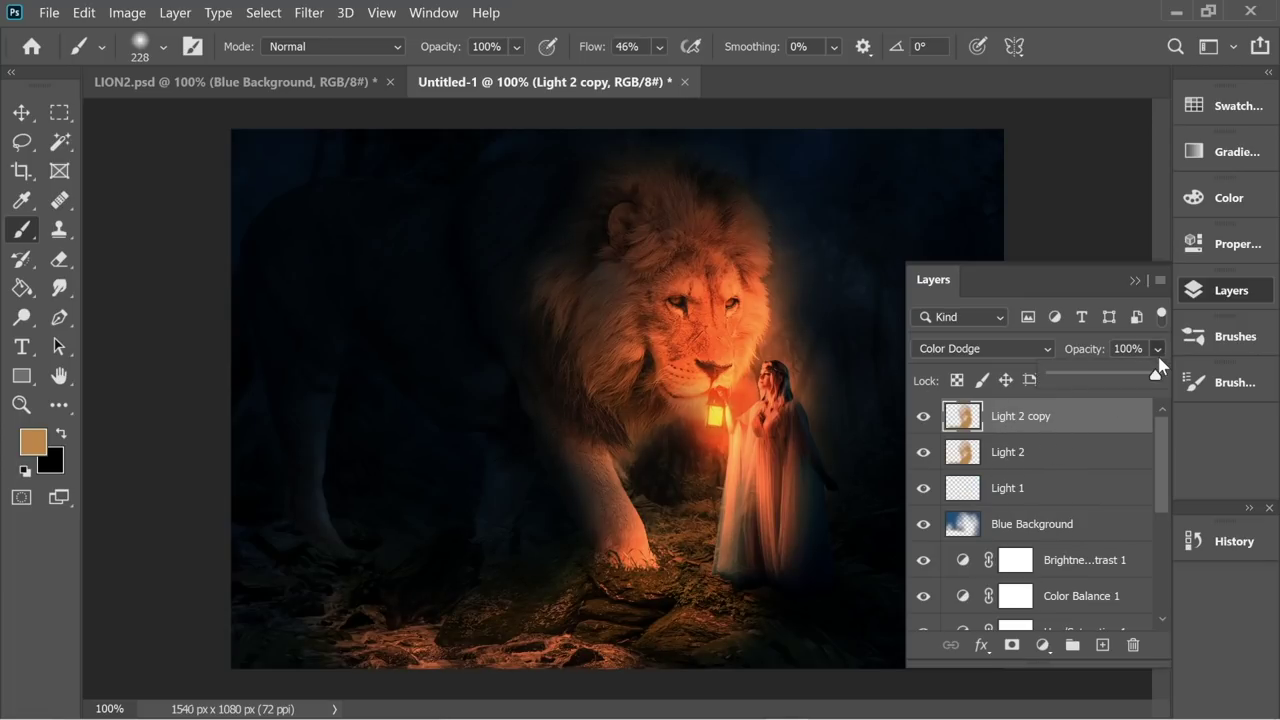
left_click_drag(1159, 374, 1068, 380)
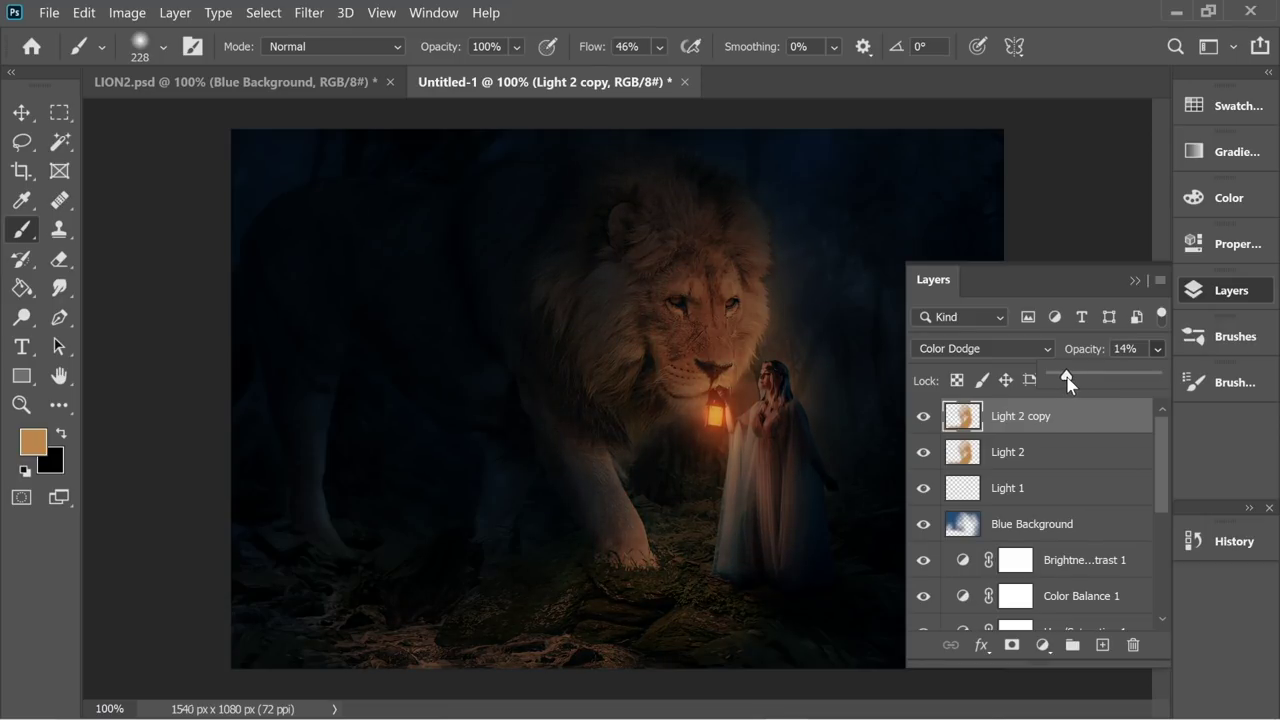
left_click_drag(1088, 378, 1071, 379)
Step: Erase excess glow on the Light 2 copy layer around the lantern and the lion's front paw with a 58 px soft eraser
key("e")
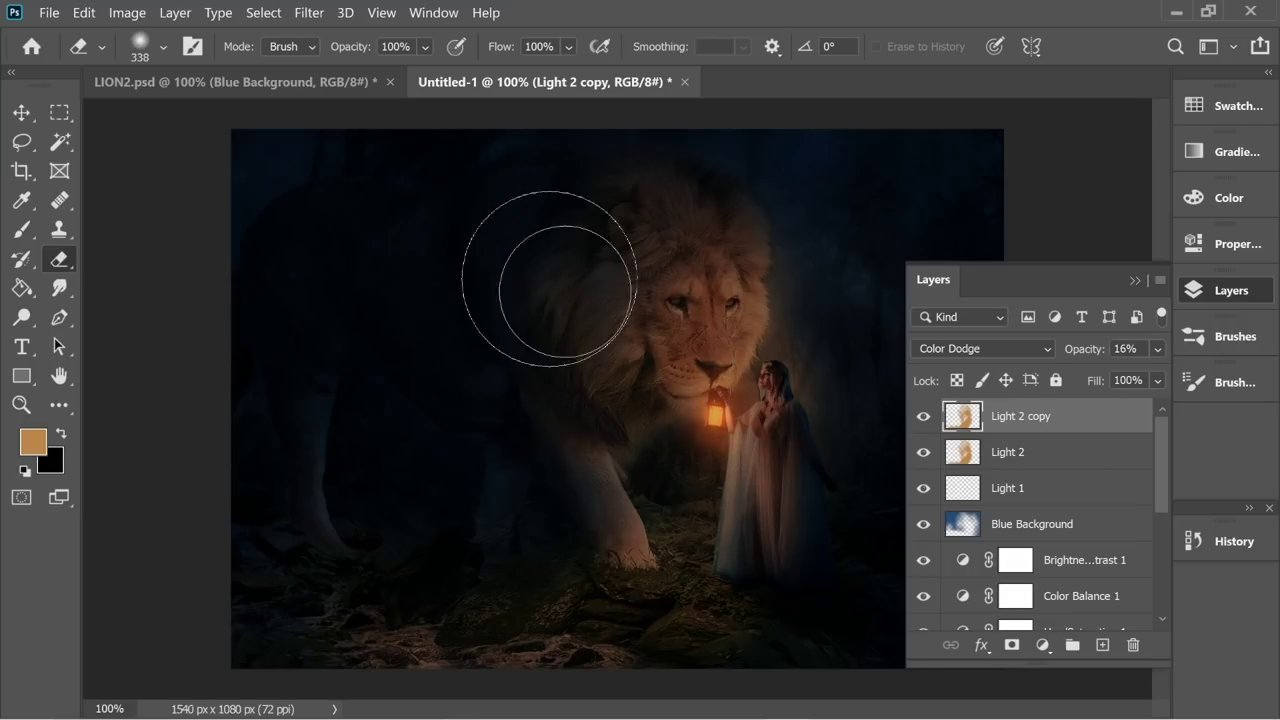
left_click(164, 46)
left_click(167, 119)
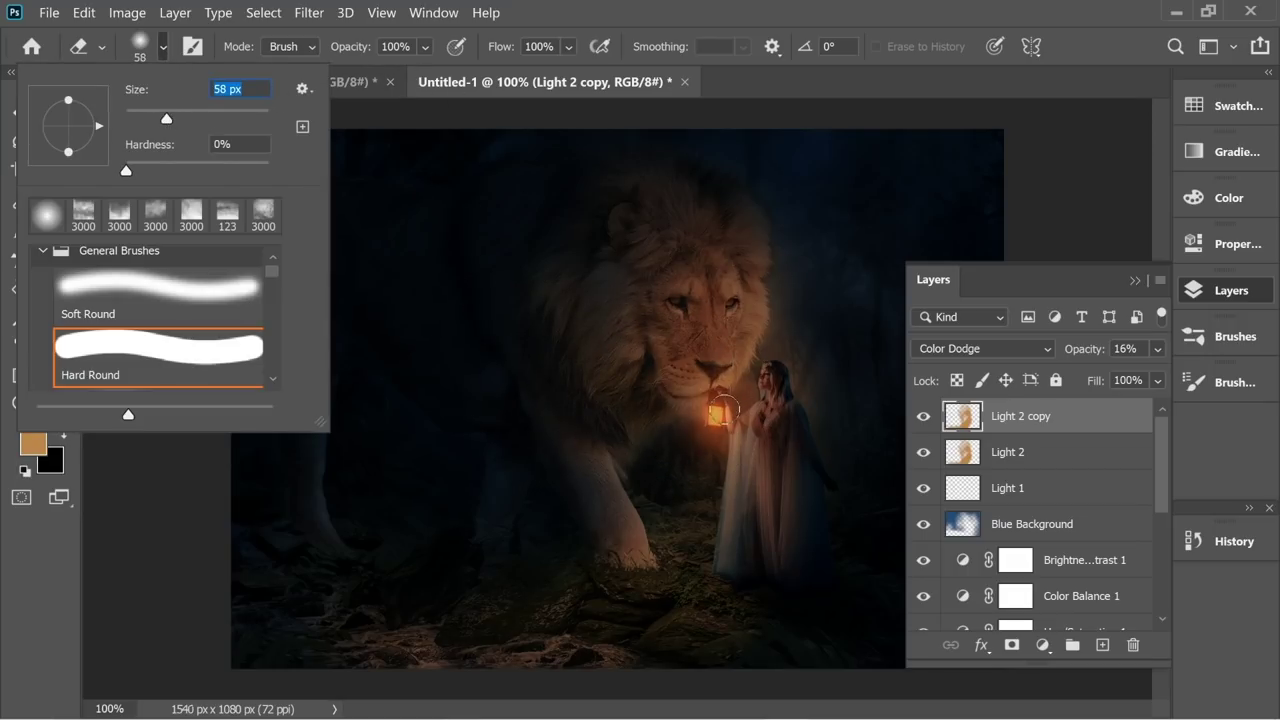
left_click(723, 408)
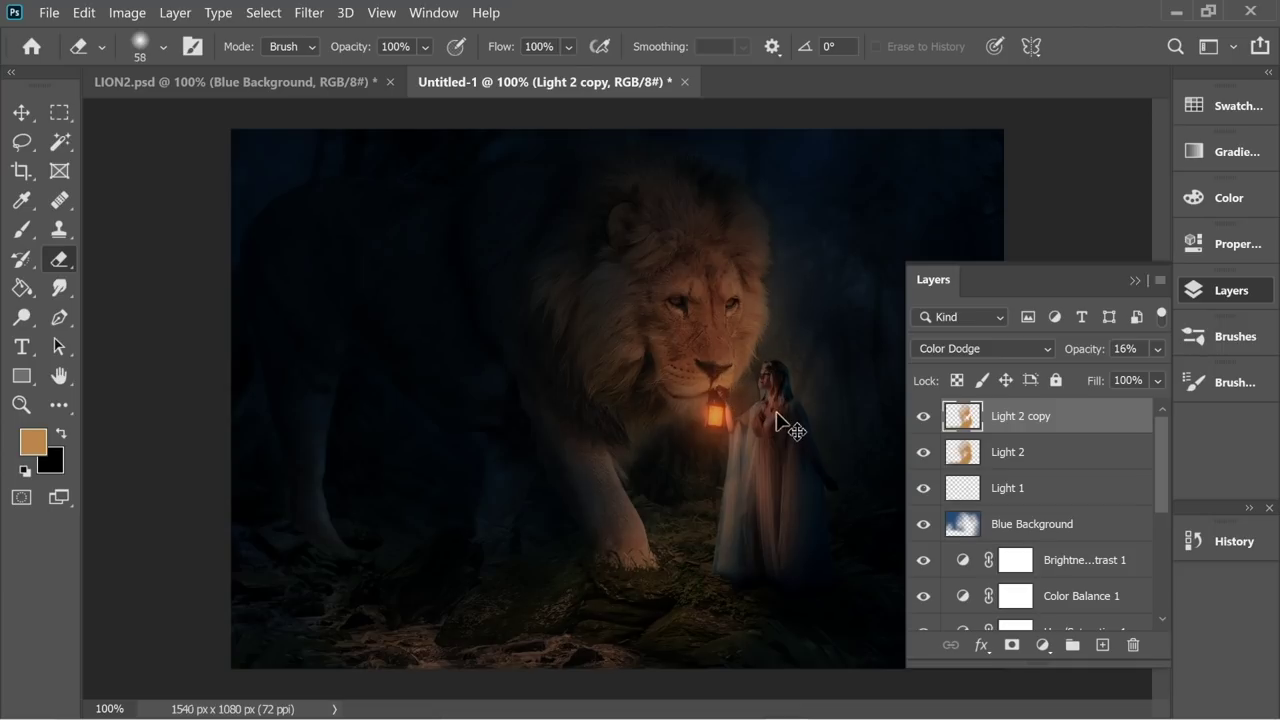
key("ctrl+z")
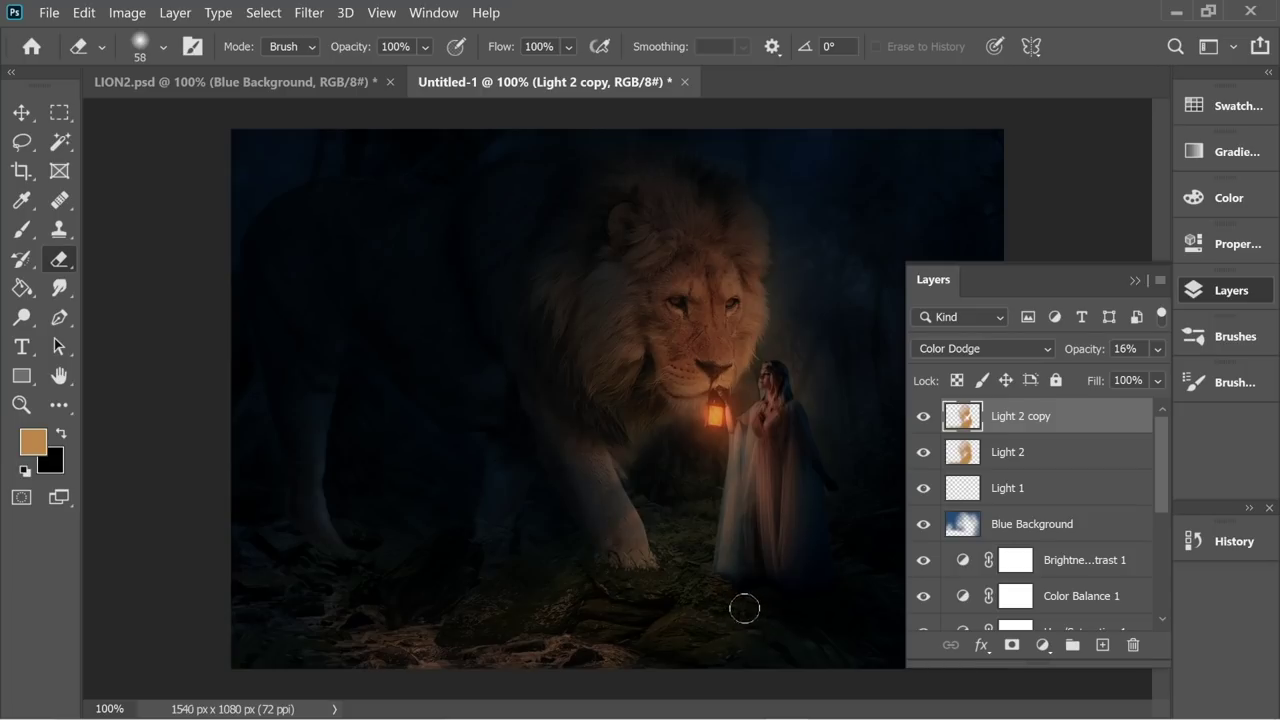
left_click_drag(613, 566, 638, 583)
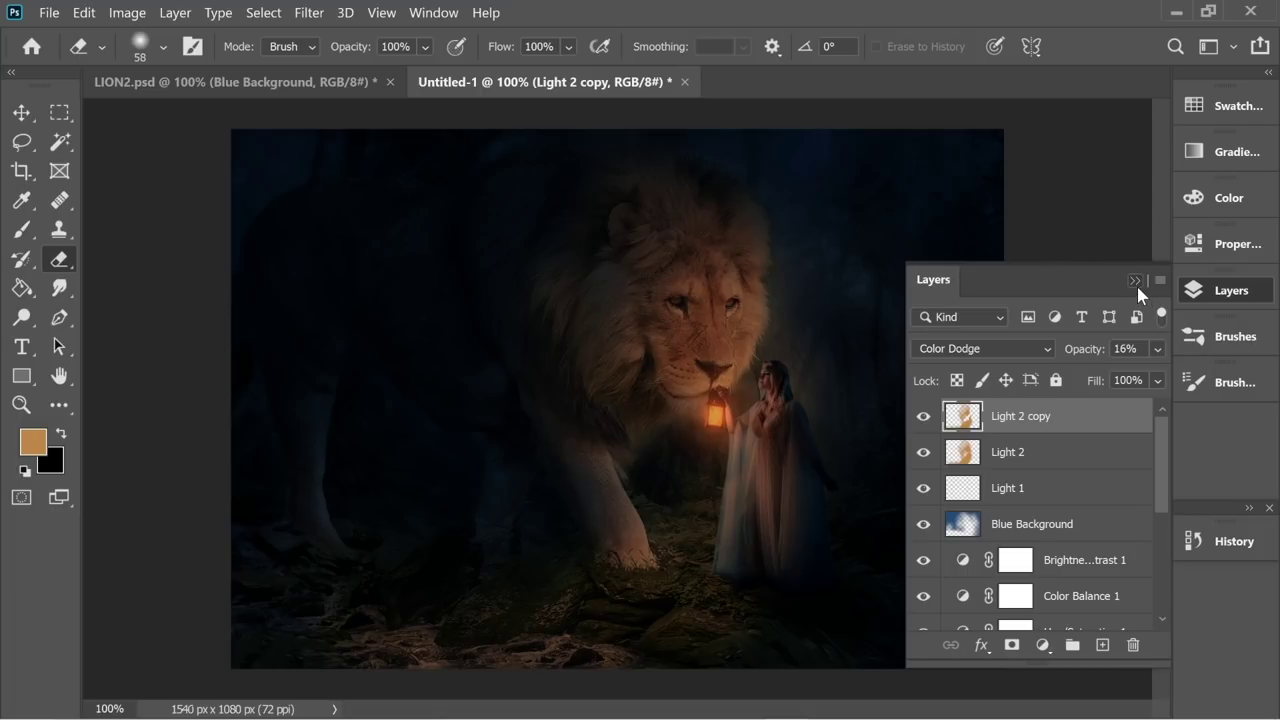
left_click(1135, 281)
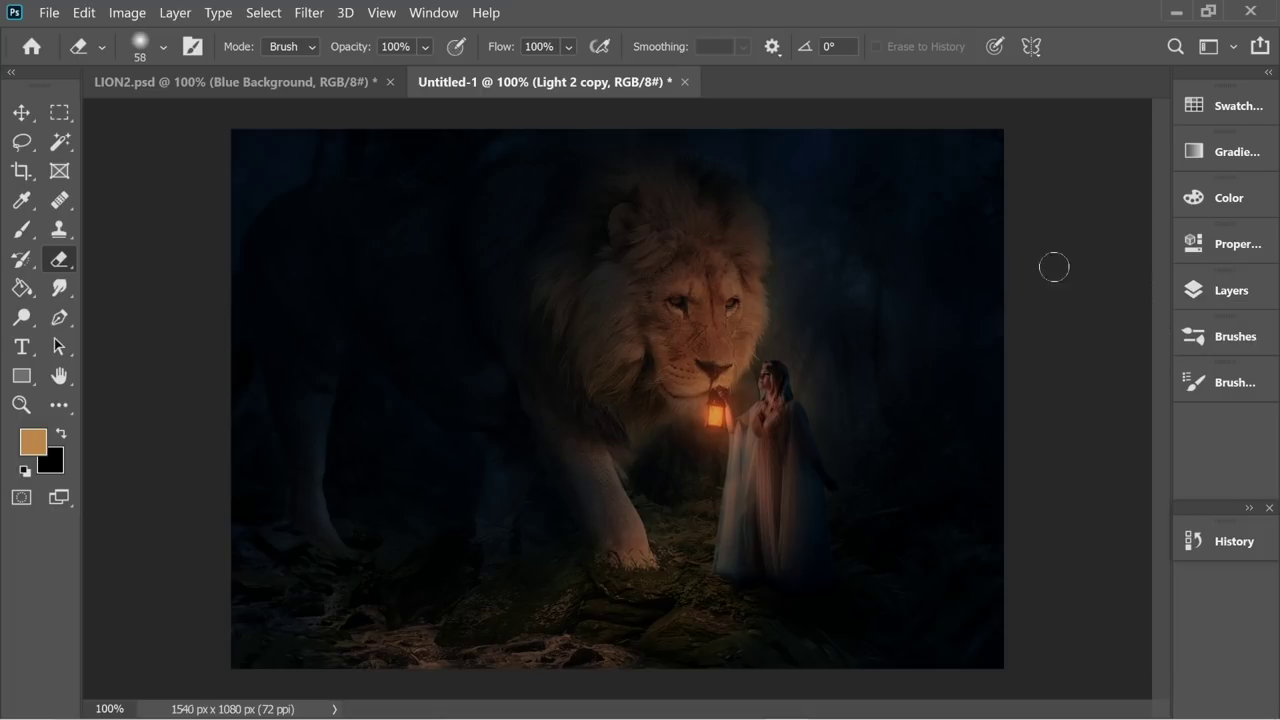
Step: Paint black on the Levels 1 layer mask with the 228 px brush to brighten the ground and the woman's dress
left_click(1222, 290)
scroll(1035, 483, "down", 5)
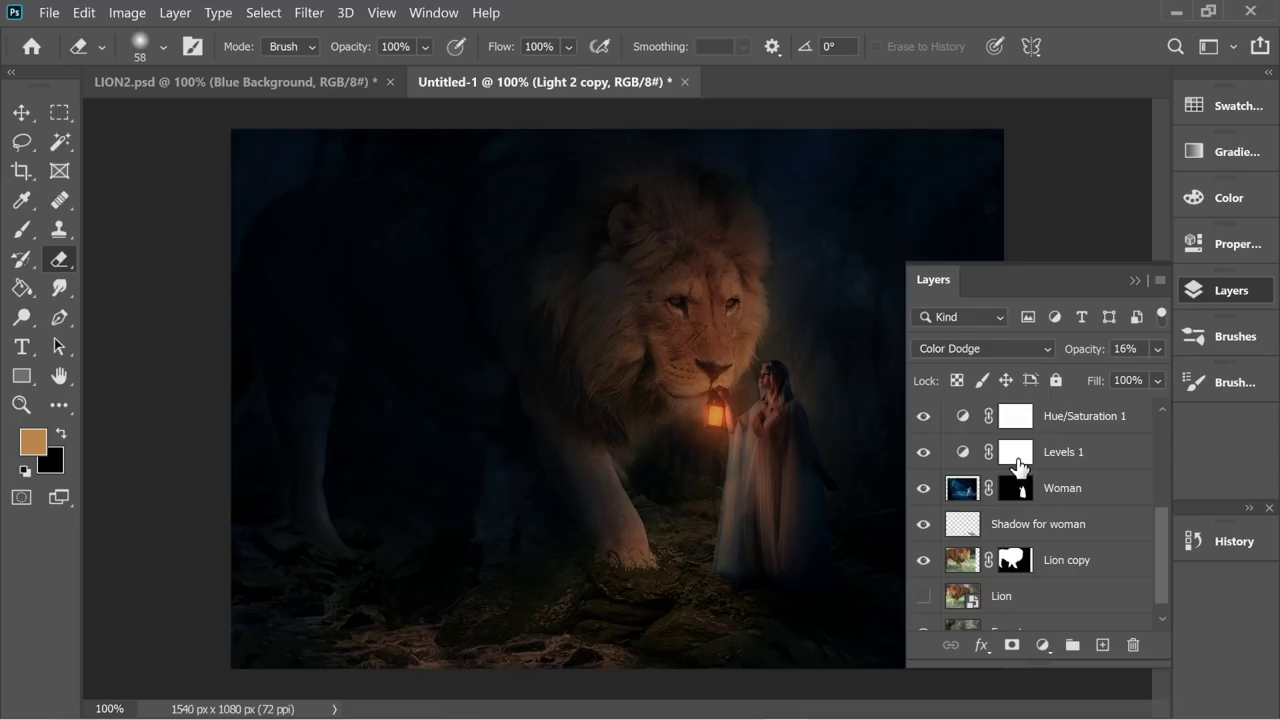
left_click(1015, 455)
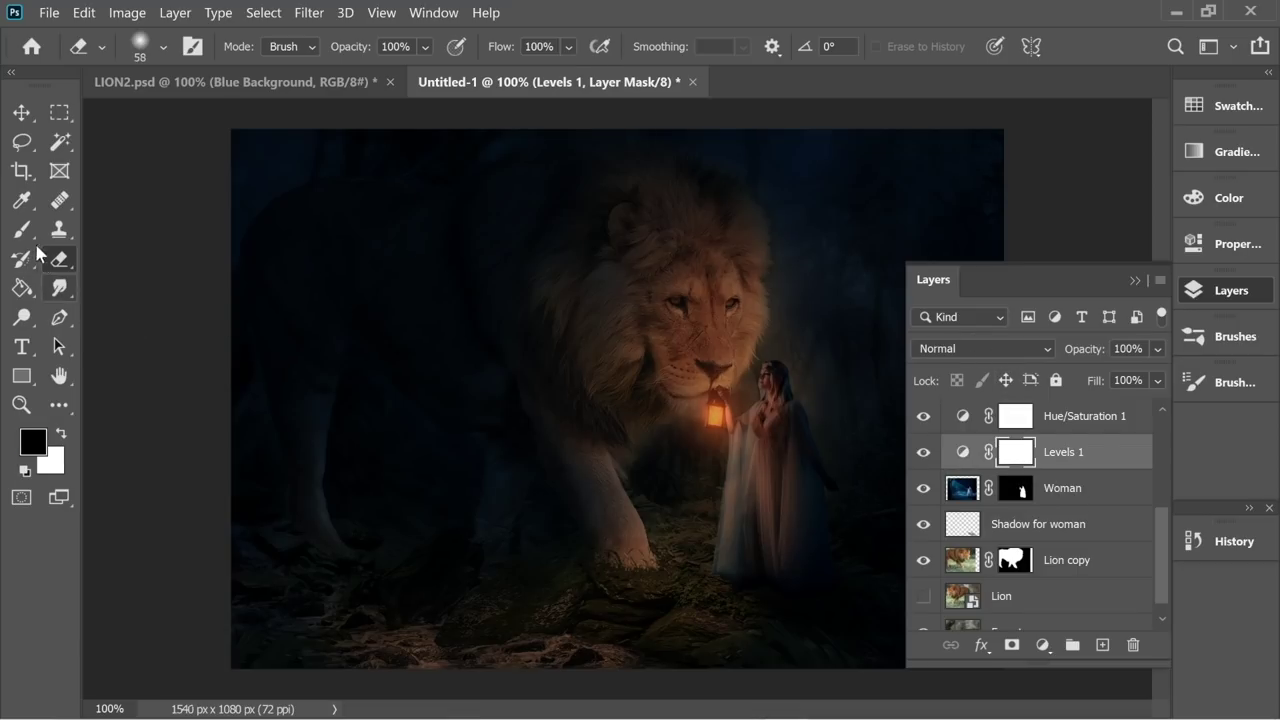
key("b")
mouse_move(575, 590)
left_mouse_down()
mouse_move(651, 623)
mouse_move(608, 660)
mouse_move(530, 655)
mouse_move(614, 680)
mouse_move(634, 623)
mouse_move(701, 605)
mouse_move(612, 615)
mouse_move(671, 622)
mouse_move(523, 674)
mouse_move(420, 623)
mouse_move(351, 636)
mouse_move(286, 614)
mouse_move(486, 614)
mouse_move(751, 486)
mouse_move(746, 498)
mouse_move(774, 425)
mouse_move(762, 396)
left_mouse_up()
key("ctrl+z")
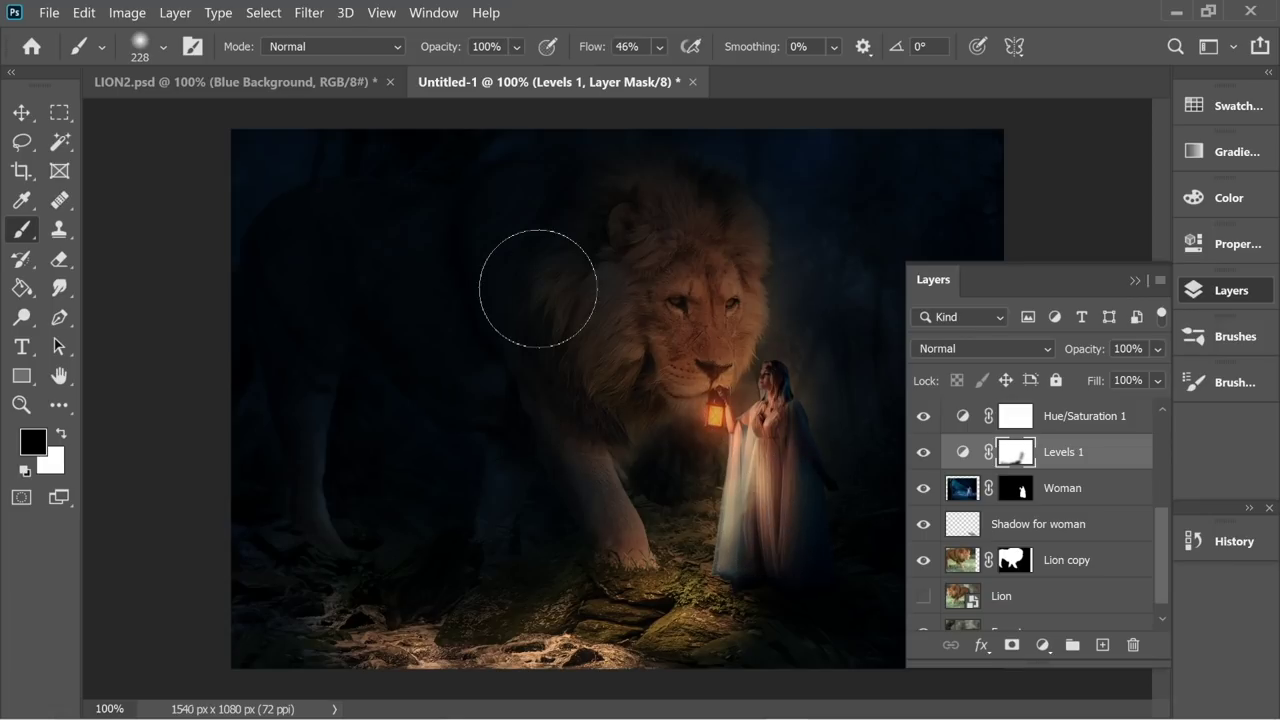
key("ctrl+z")
left_click(730, 550)
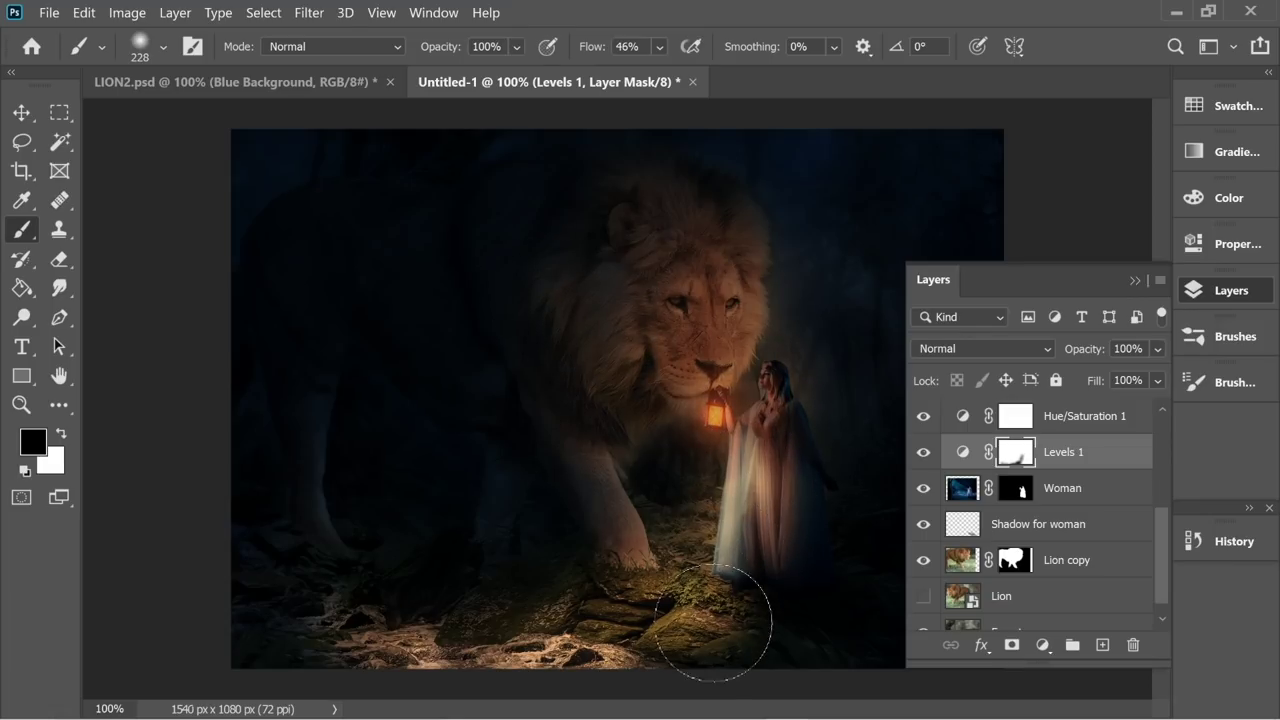
left_click_drag(668, 646, 689, 604)
Step: Try painting the Levels 1 mask over the lion's face at 100% brush opacity, and undo the strokes
left_click(707, 325)
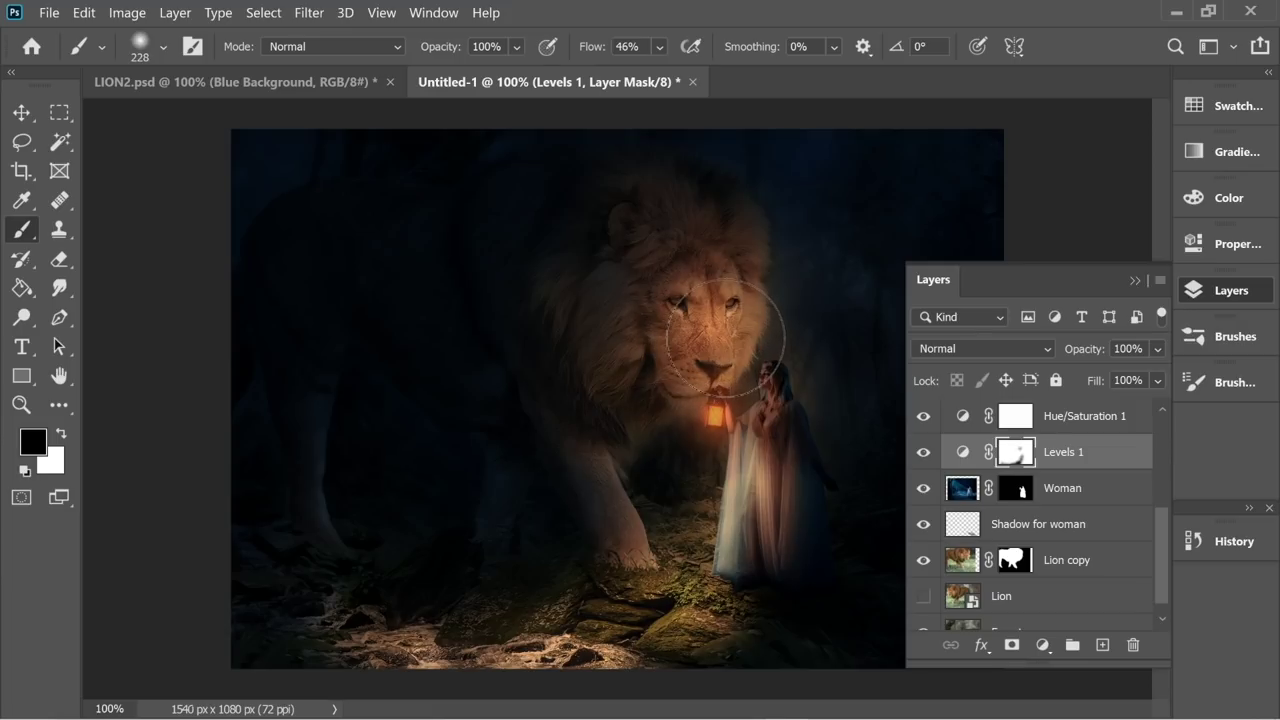
key("ctrl+z")
key("ctrl+shift+z")
left_click(703, 362)
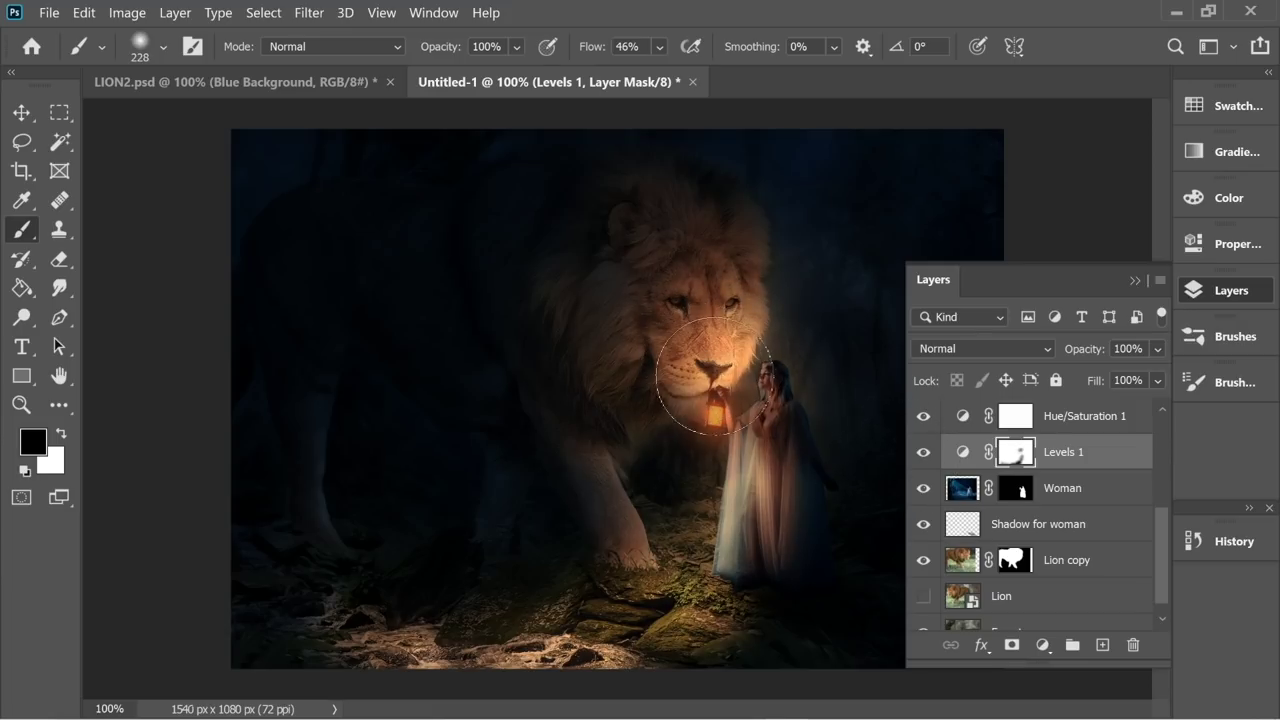
left_click(706, 323)
key("ctrl+z")
key("ctrl+z")
key("ctrl+z")
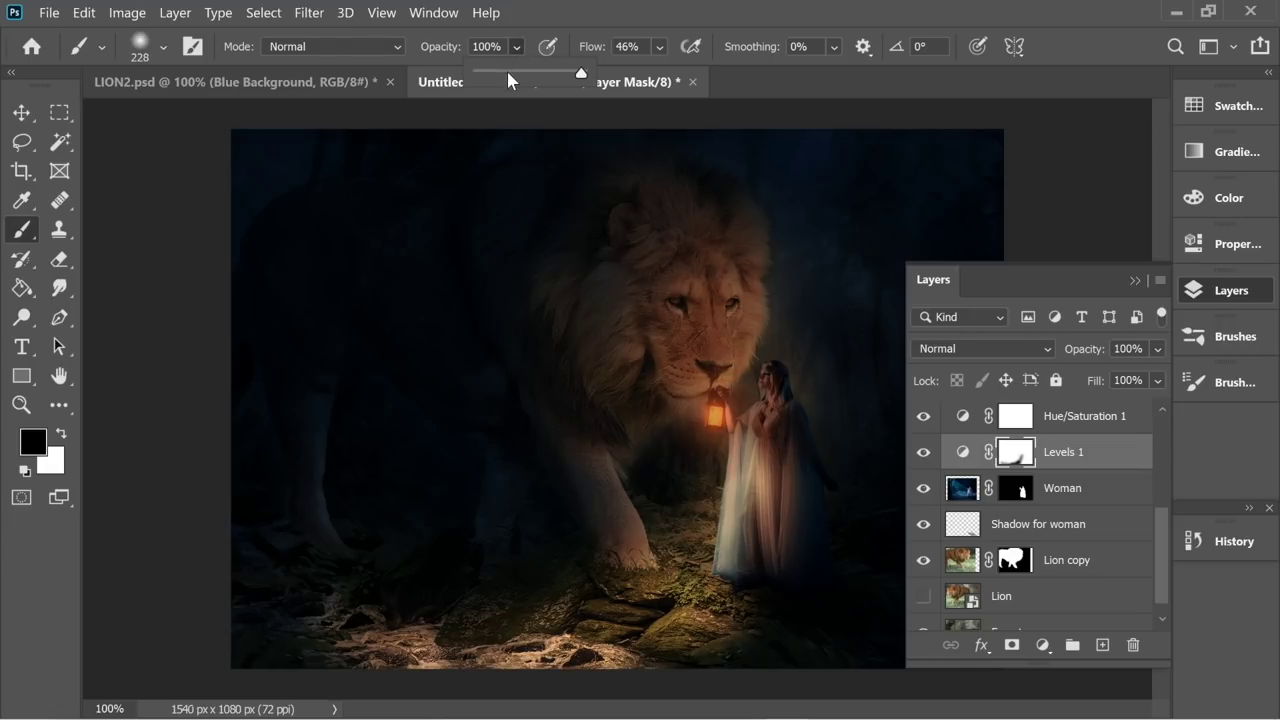
Step: Lower the brush opacity to 35% and dab the Levels 1 mask around the lion's muzzle and the lantern, undoing the excess
left_click(704, 365)
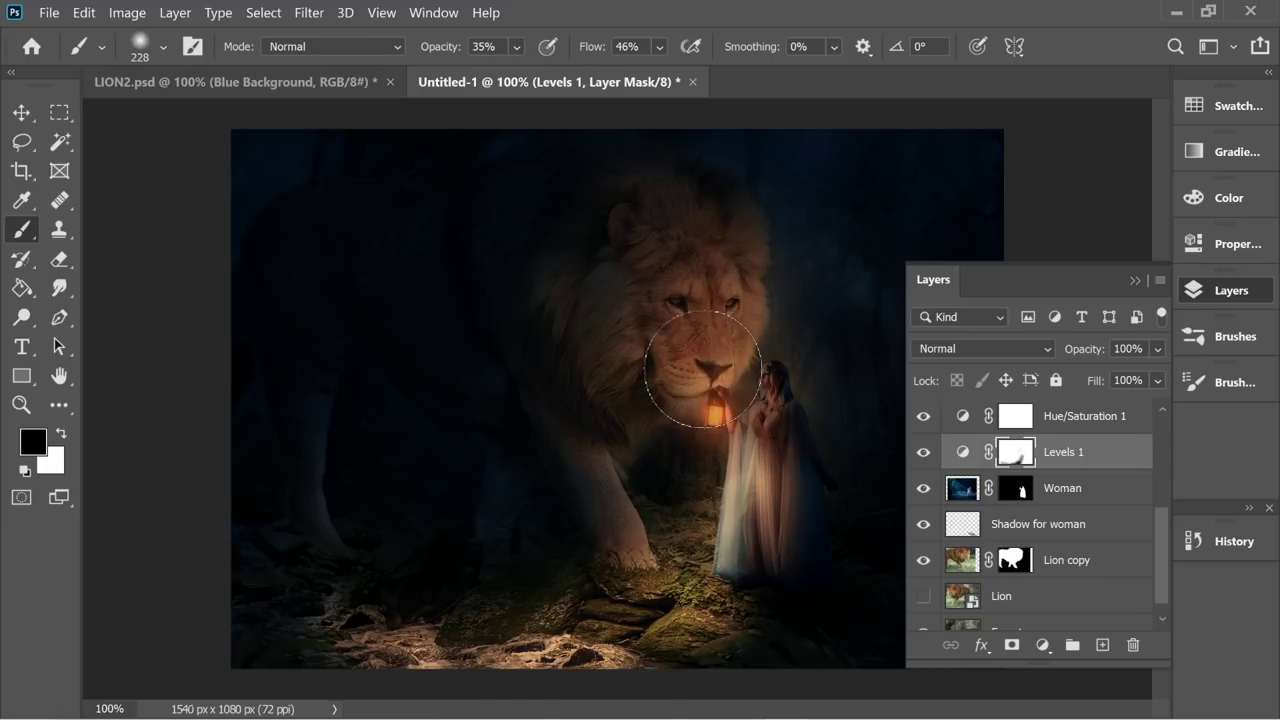
left_click(718, 351)
left_click(687, 367)
key("ctrl+z")
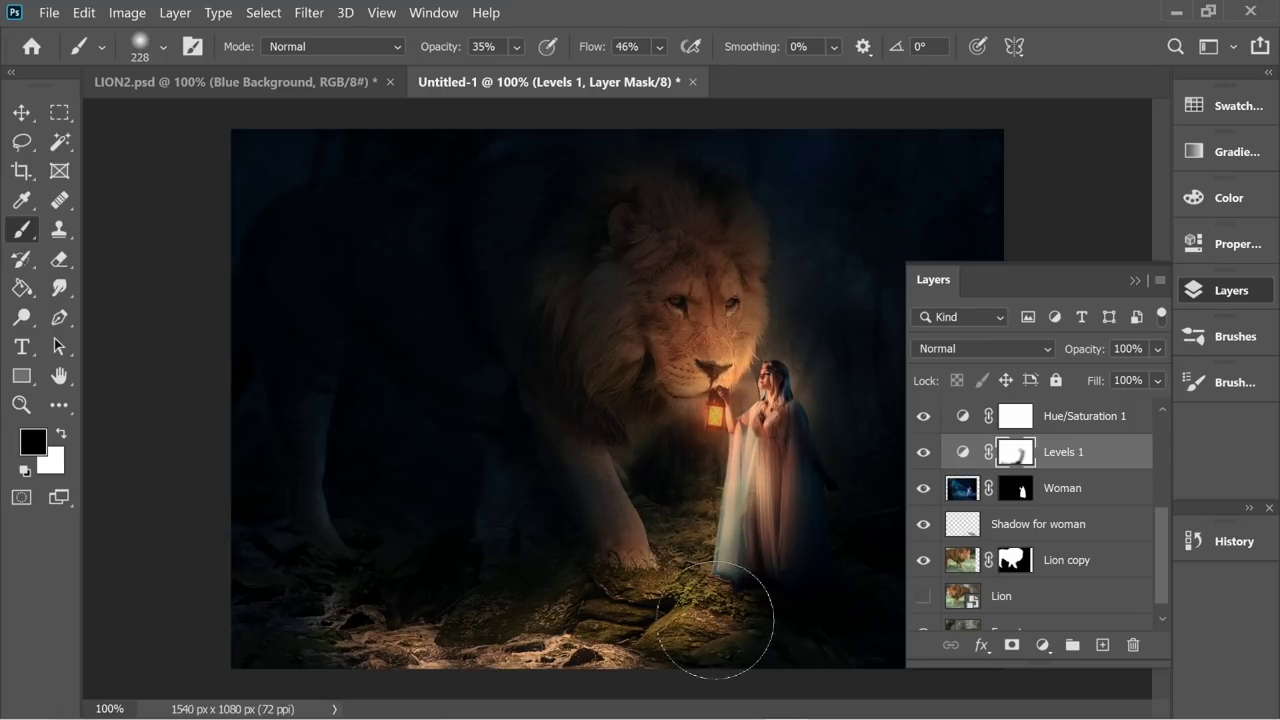
Step: Brighten the lion's mane, foreleg and the rocky ground on the Levels 1 mask, enlarging the brush to 338 px
mouse_move(594, 557)
left_mouse_down()
mouse_move(634, 529)
mouse_move(643, 486)
mouse_move(614, 520)
mouse_move(659, 441)
mouse_move(629, 414)
mouse_move(623, 374)
mouse_move(606, 417)
mouse_move(652, 567)
mouse_move(603, 371)
mouse_move(629, 334)
mouse_move(617, 294)
mouse_move(661, 516)
mouse_move(614, 520)
mouse_move(583, 560)
mouse_move(486, 614)
mouse_move(296, 636)
mouse_move(288, 586)
left_mouse_up()
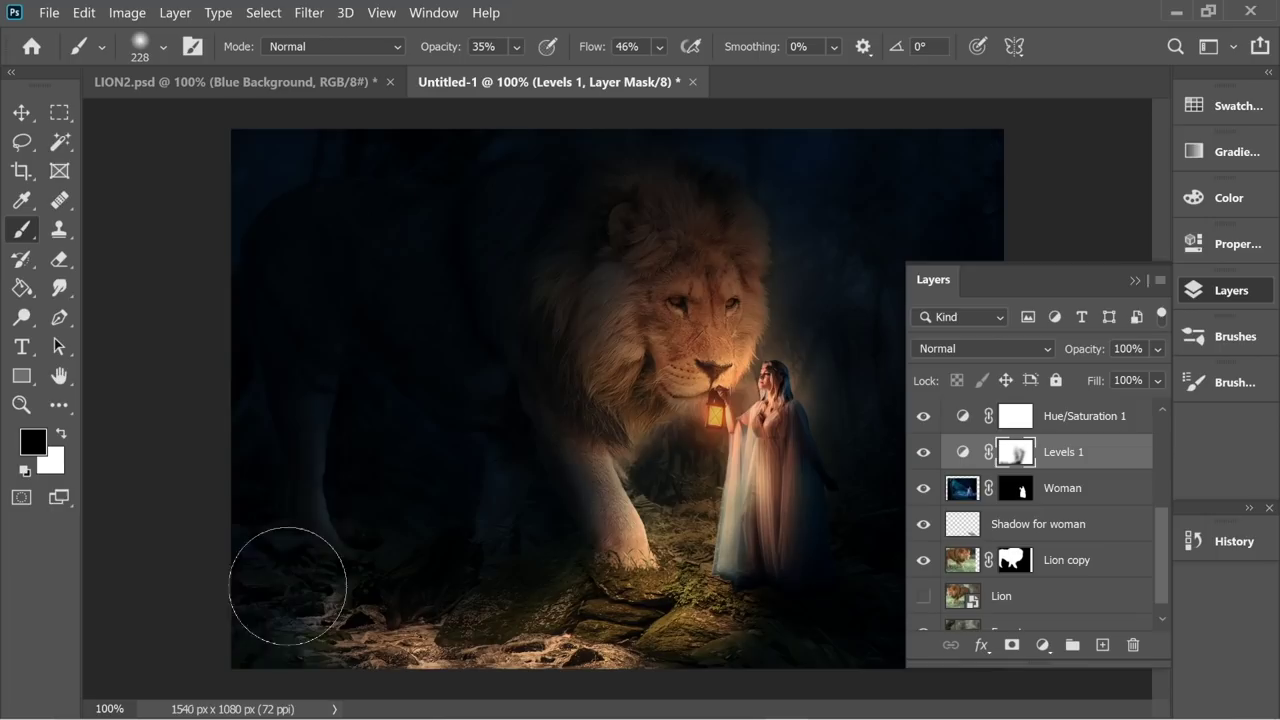
left_click(164, 47)
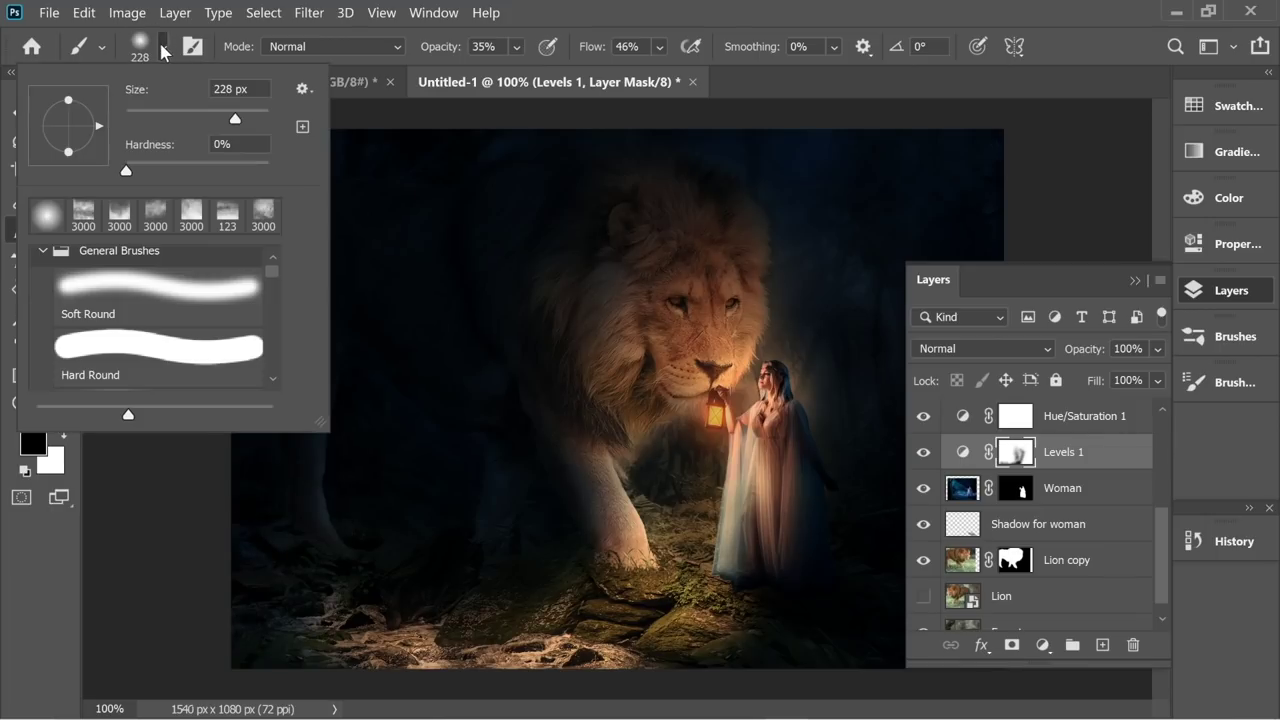
left_click(284, 628)
left_click(309, 616)
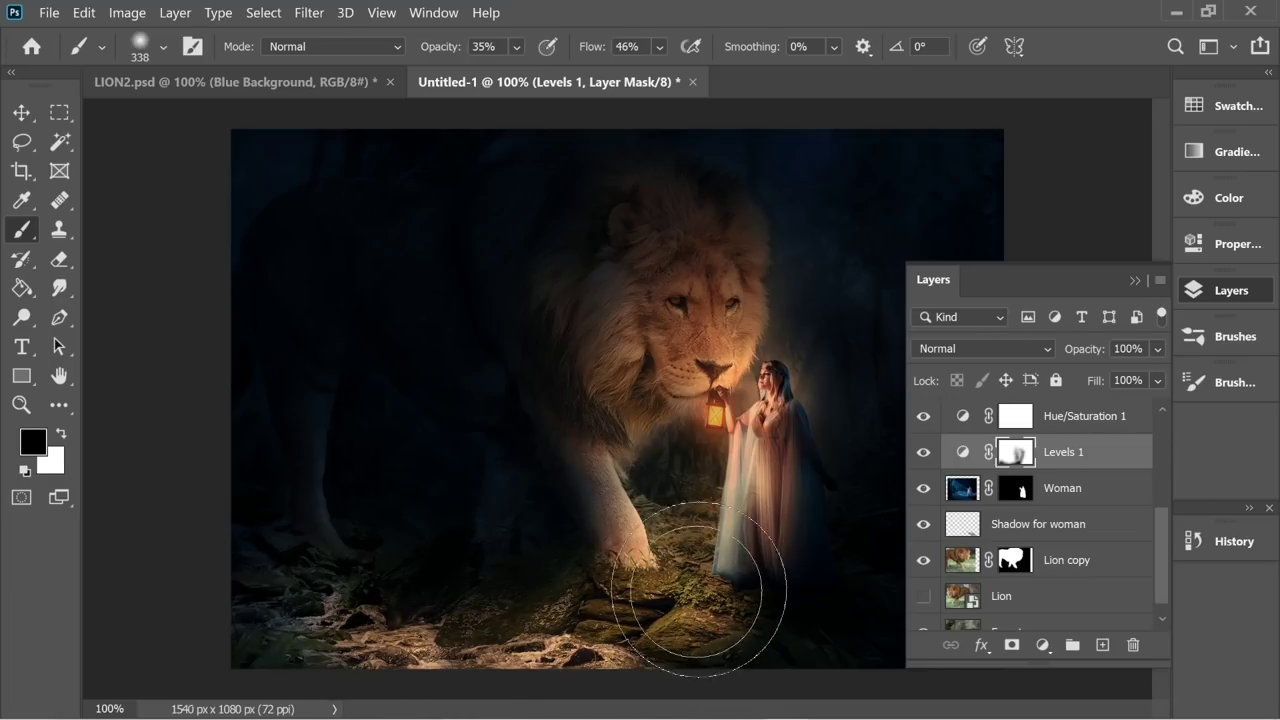
Step: Paint faint warm light over the rocky foreground on the Light 2 layer with the 338 px brush at 35% opacity
scroll(1036, 490, "up", 5)
scroll(1036, 490, "up", 3)
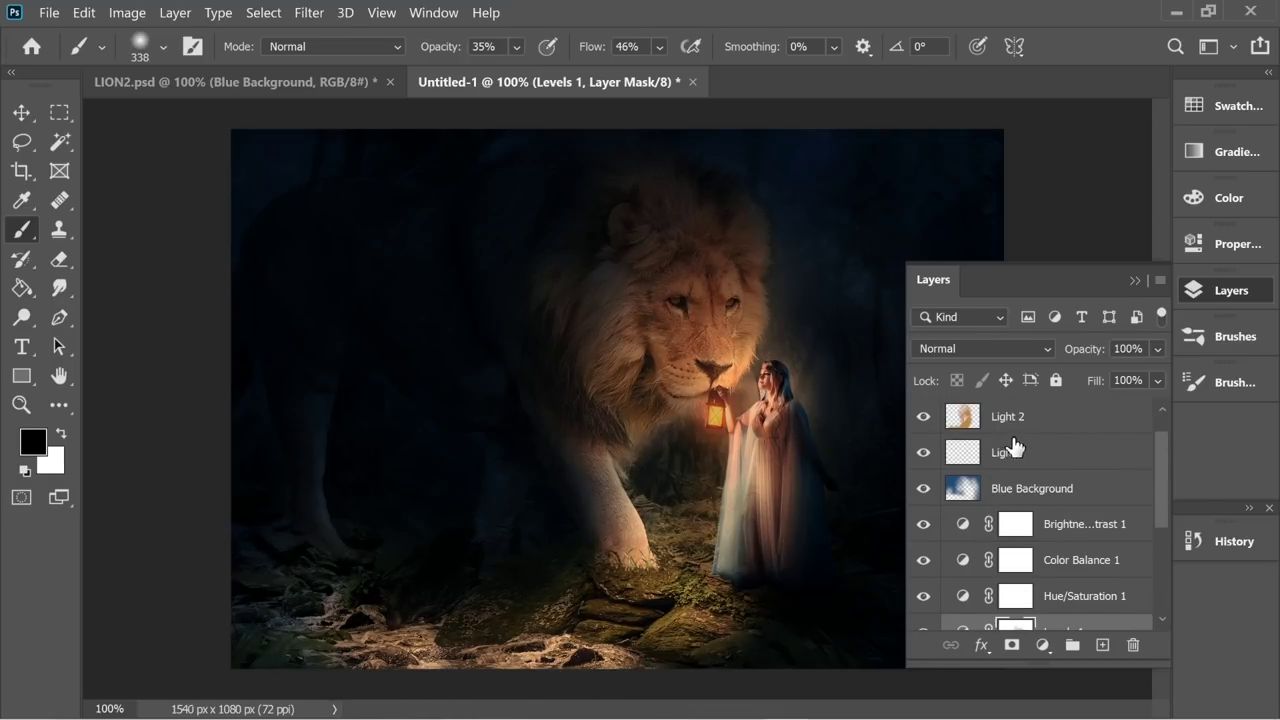
left_click(1014, 426)
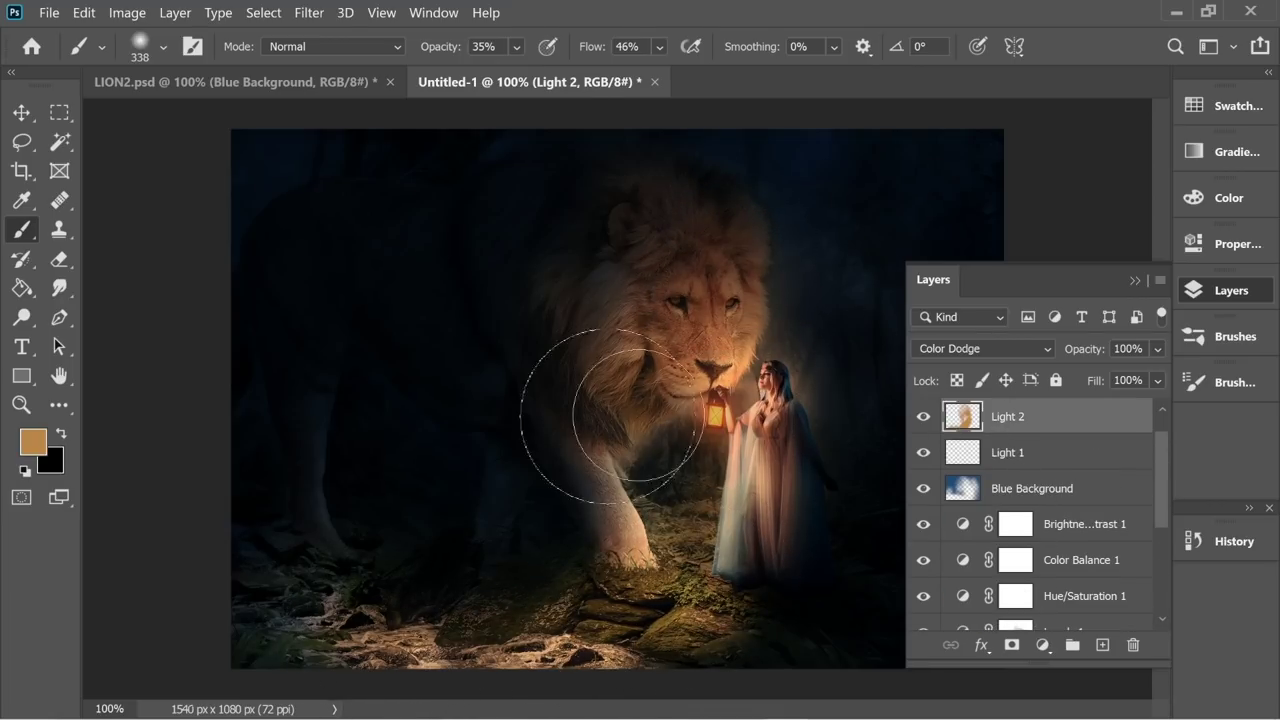
left_click(314, 646)
mouse_move(300, 634)
left_mouse_down()
mouse_move(267, 636)
mouse_move(286, 590)
mouse_move(298, 618)
mouse_move(253, 618)
mouse_move(270, 578)
mouse_move(290, 600)
mouse_move(287, 633)
mouse_move(267, 636)
mouse_move(281, 610)
mouse_move(385, 620)
mouse_move(400, 591)
mouse_move(496, 627)
left_mouse_up()
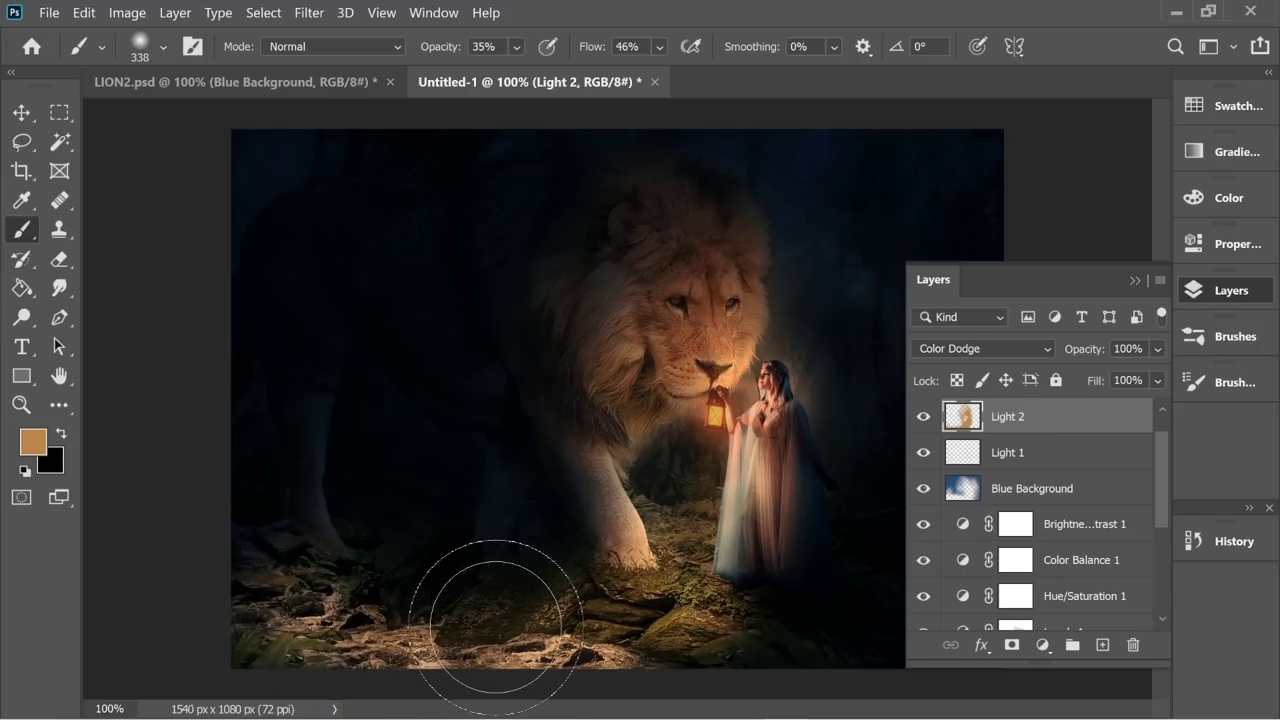
Step: Raise the Brightness/Contrast 1 adjustment's brightness to 63 to reveal the dark areas of the scene
scroll(1154, 477, "down", 3)
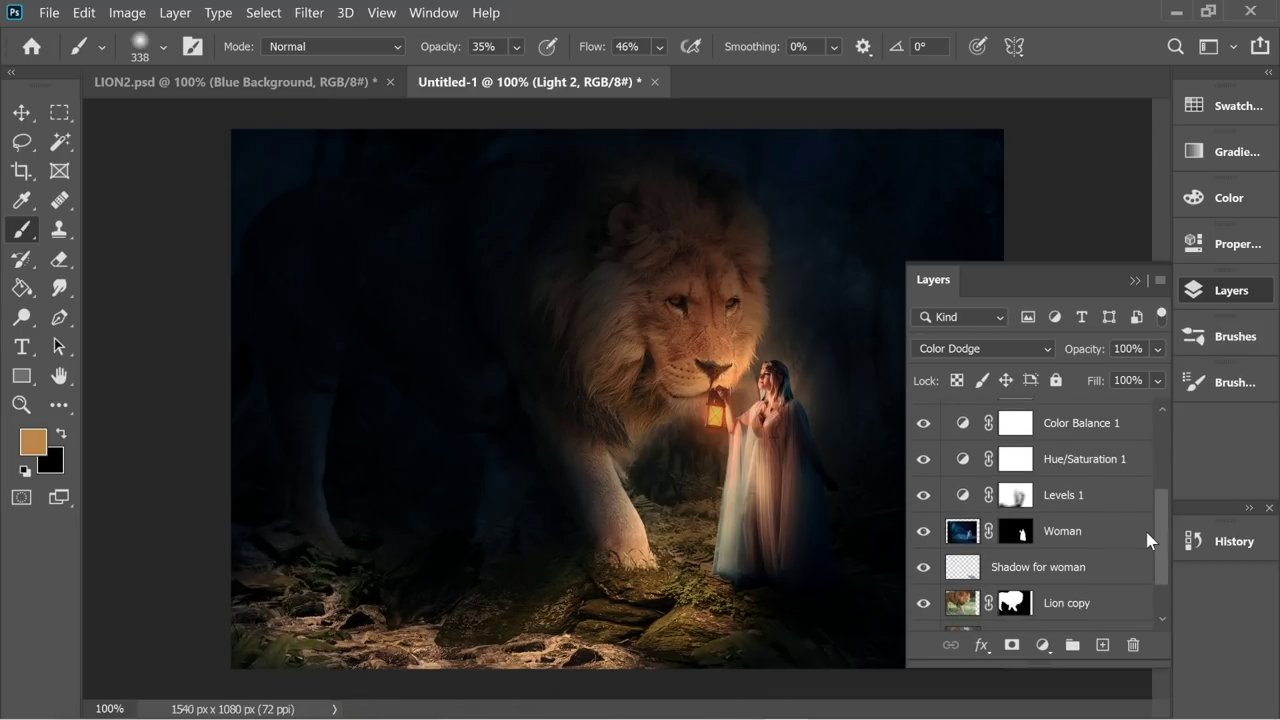
double_click(966, 440)
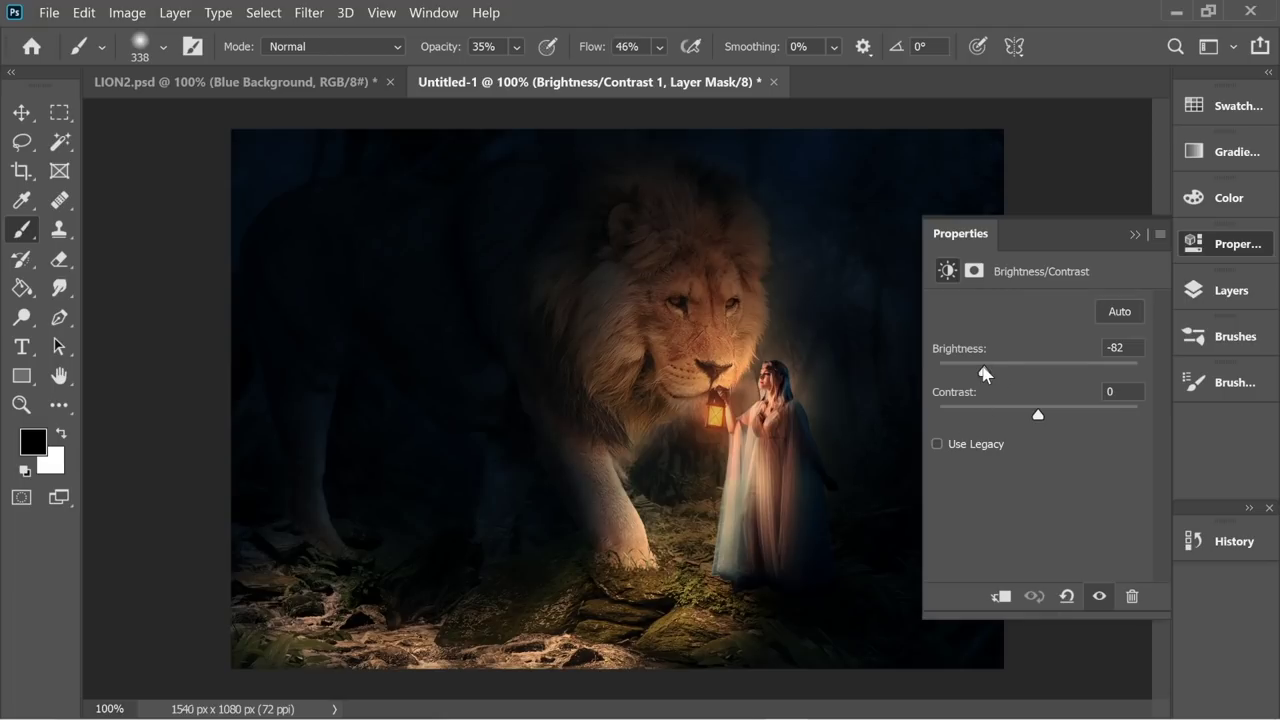
left_click_drag(984, 372, 1081, 367)
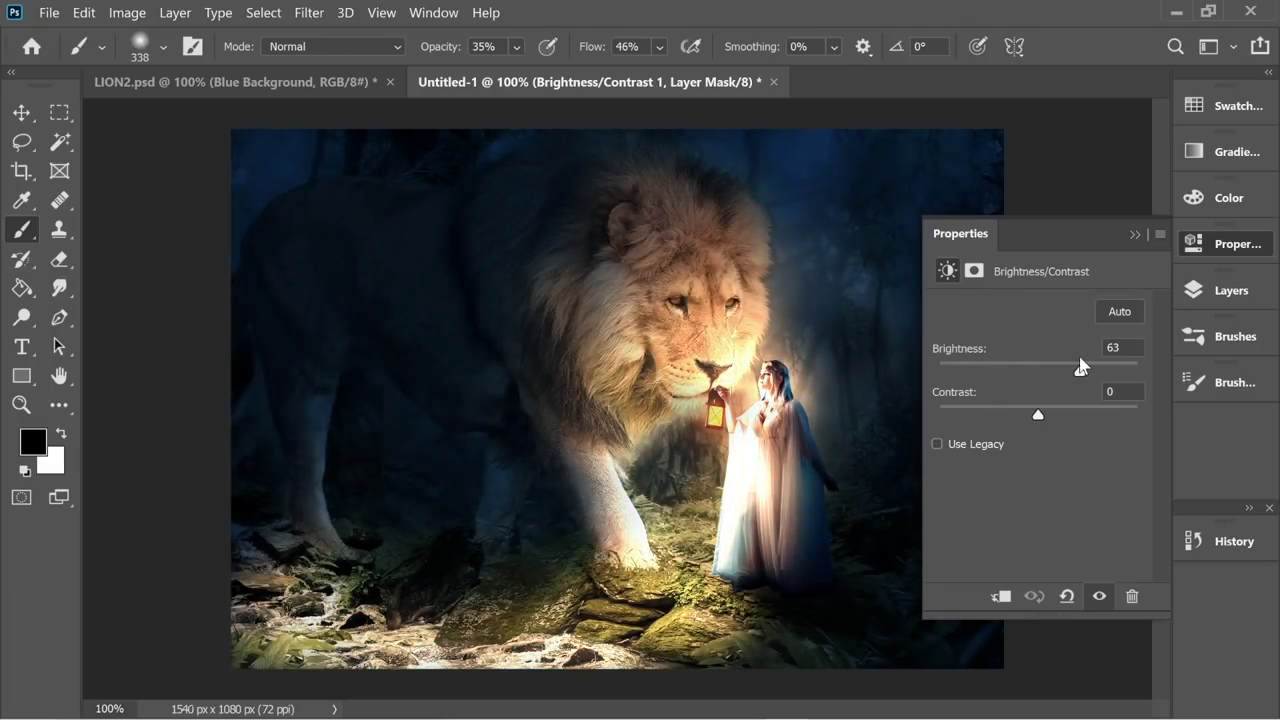
left_click(1135, 234)
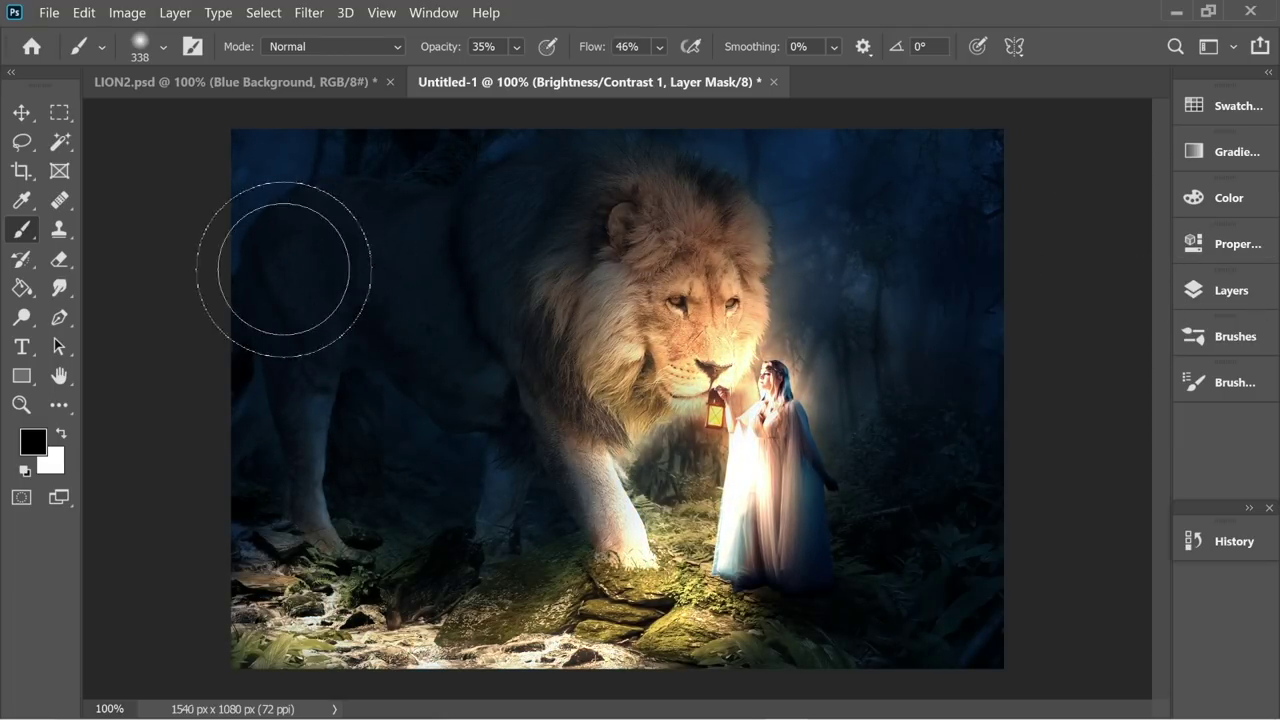
mouse_move(284, 269)
left_mouse_down()
mouse_move(375, 212)
mouse_move(339, 262)
mouse_move(327, 264)
mouse_move(402, 188)
left_mouse_up()
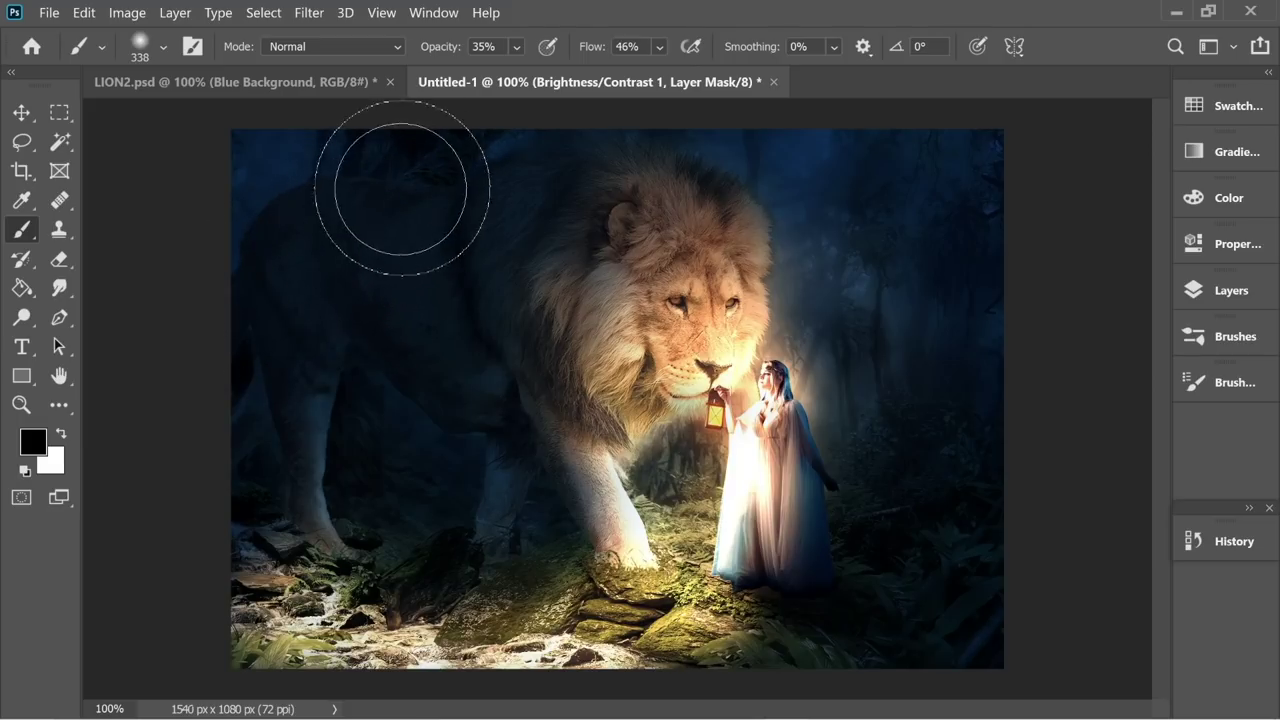
Step: Reduce the Lion copy layer's opacity to 42% so the forest behind the lion shows through
left_click(1225, 291)
scroll(1058, 515, "down", 1)
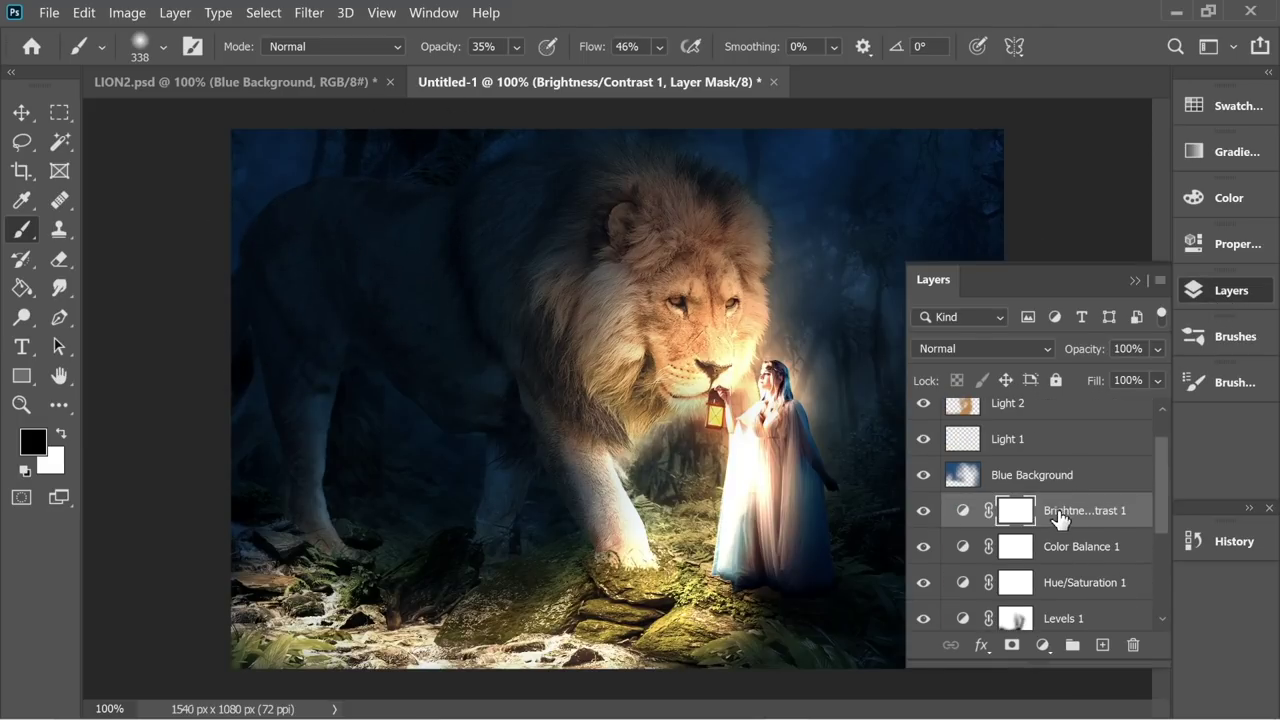
scroll(1060, 520, "down", 4)
left_click(1085, 590)
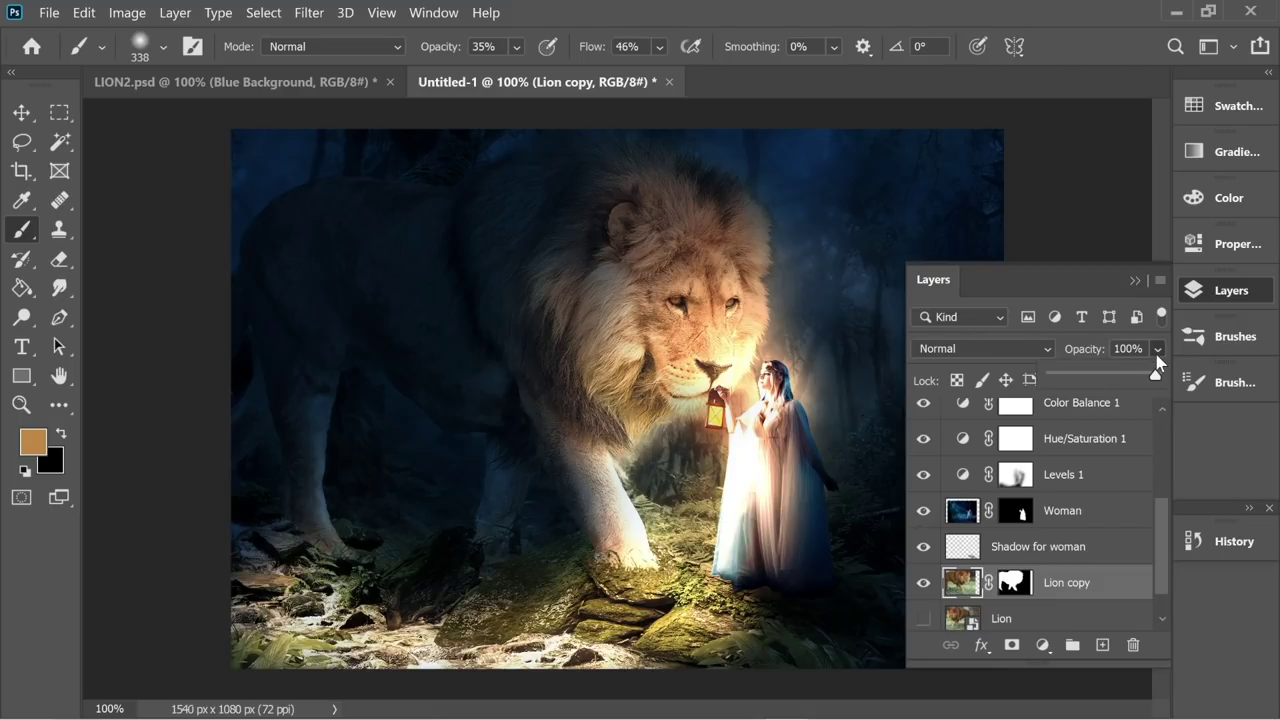
mouse_move(1097, 382)
left_mouse_down()
mouse_move(1082, 382)
mouse_move(1099, 380)
left_mouse_up()
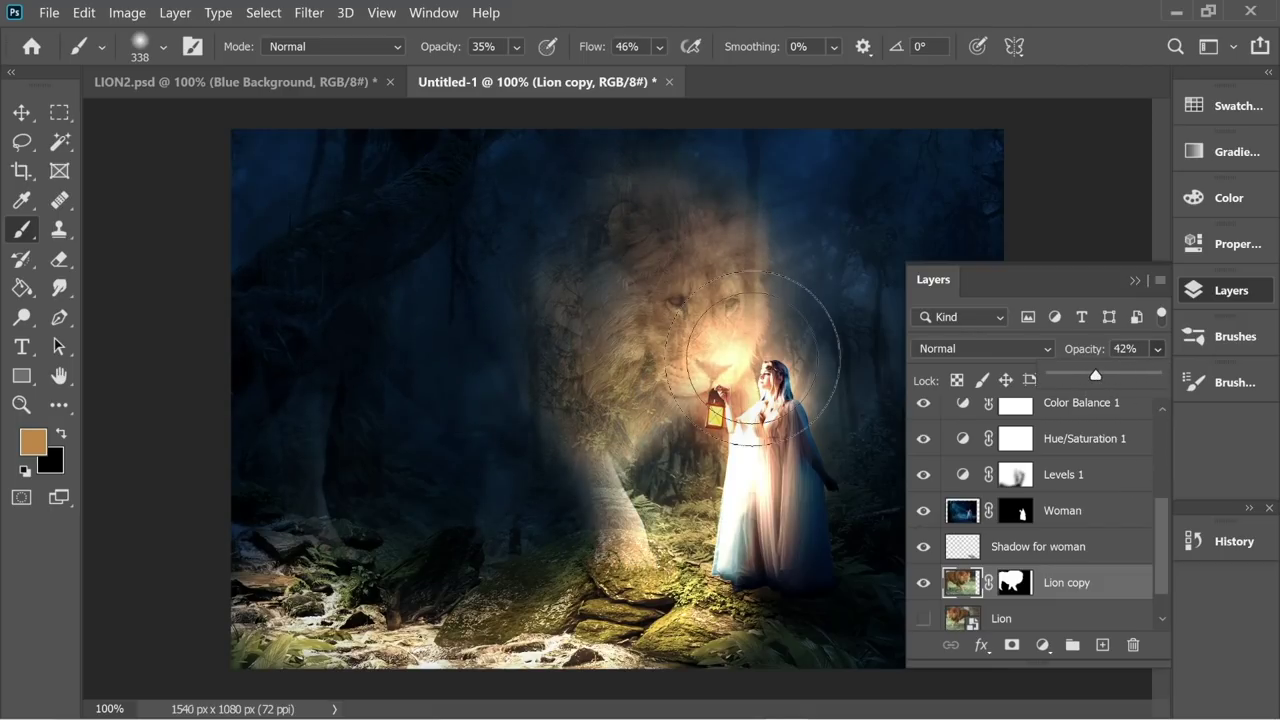
Step: Outline the slanting tree trunk over the lion's hindquarters with the Lasso tool, extending the selection down to its lower edge
left_click(22, 141)
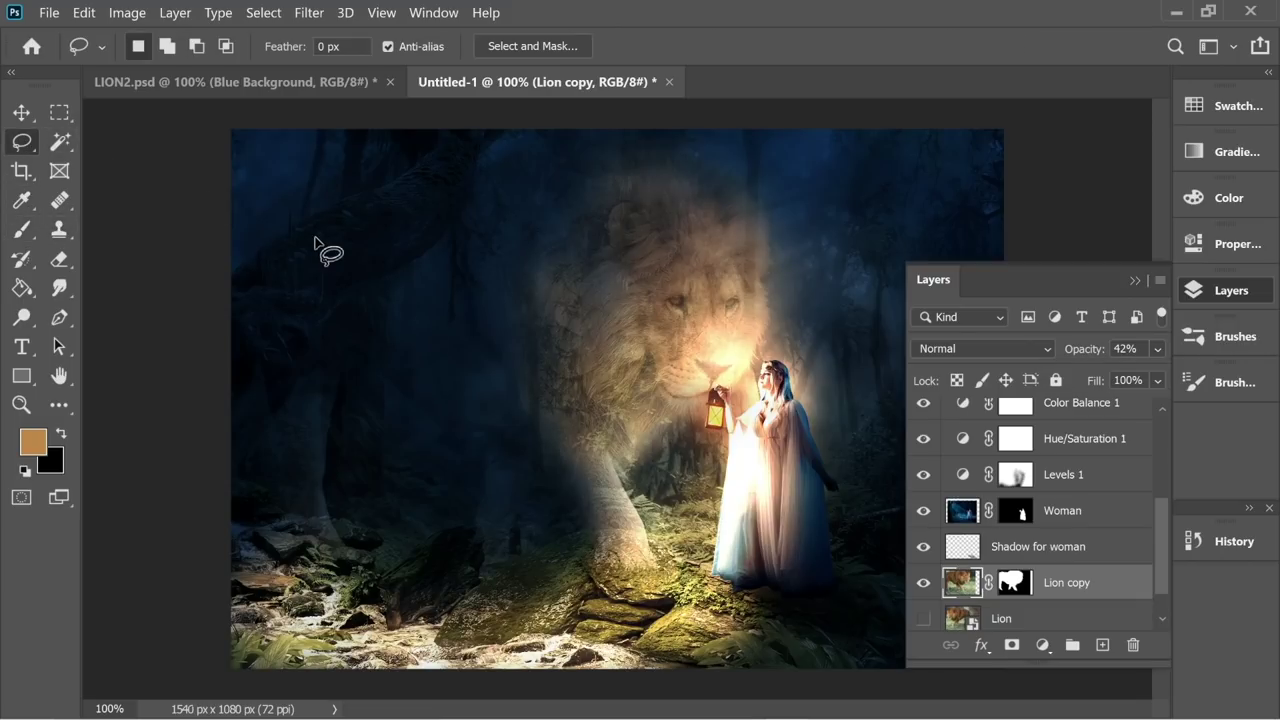
key("ctrl+plus")
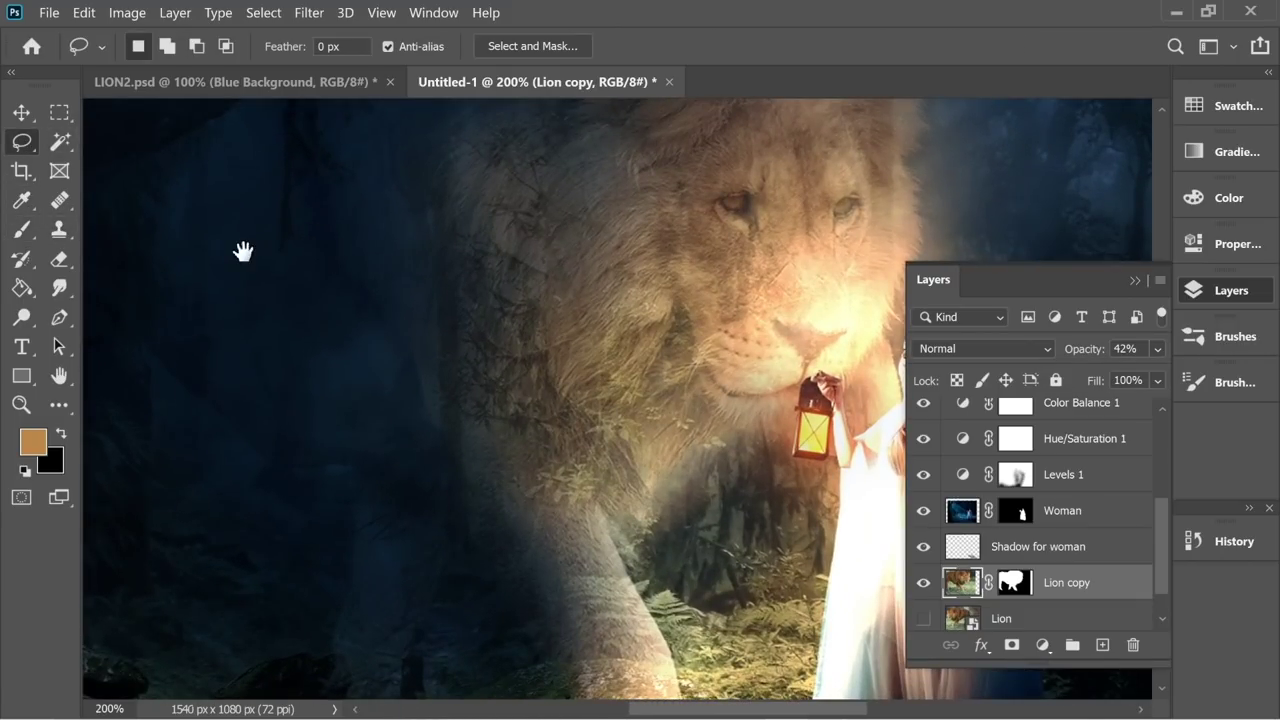
left_click_drag(243, 251, 488, 387)
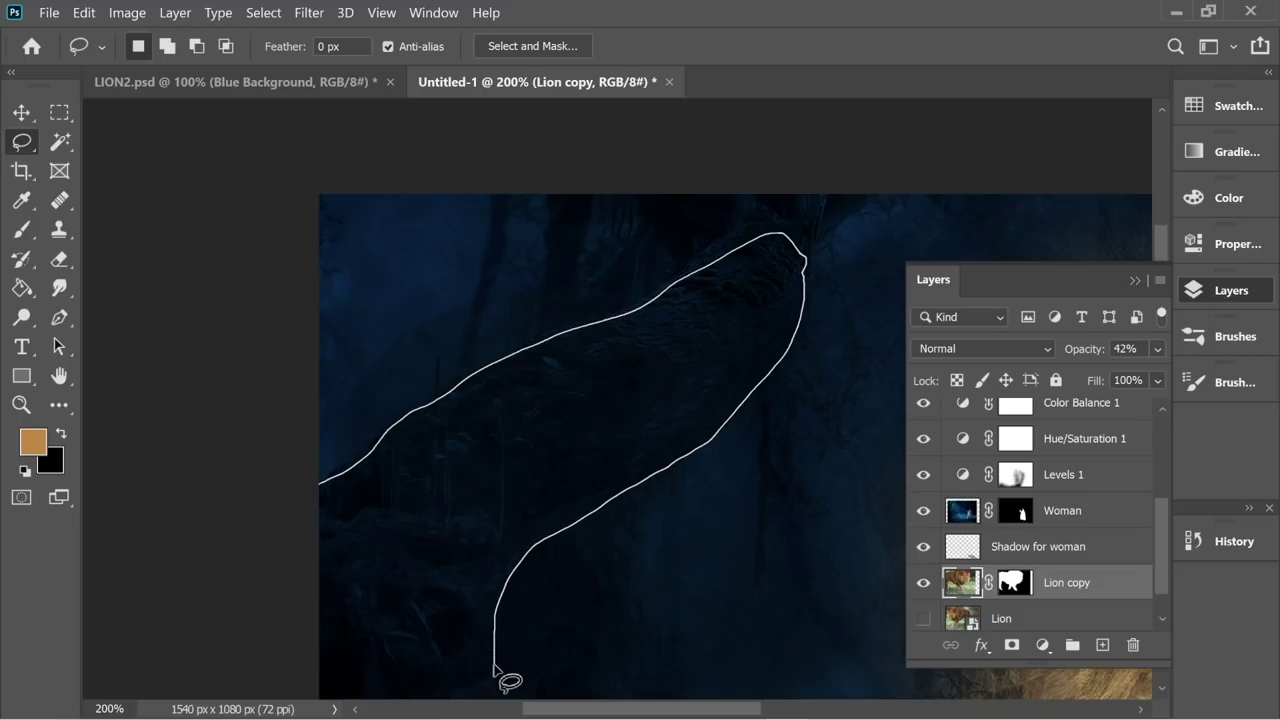
left_click_drag(343, 670, 244, 446)
left_click_drag(444, 487, 411, 207)
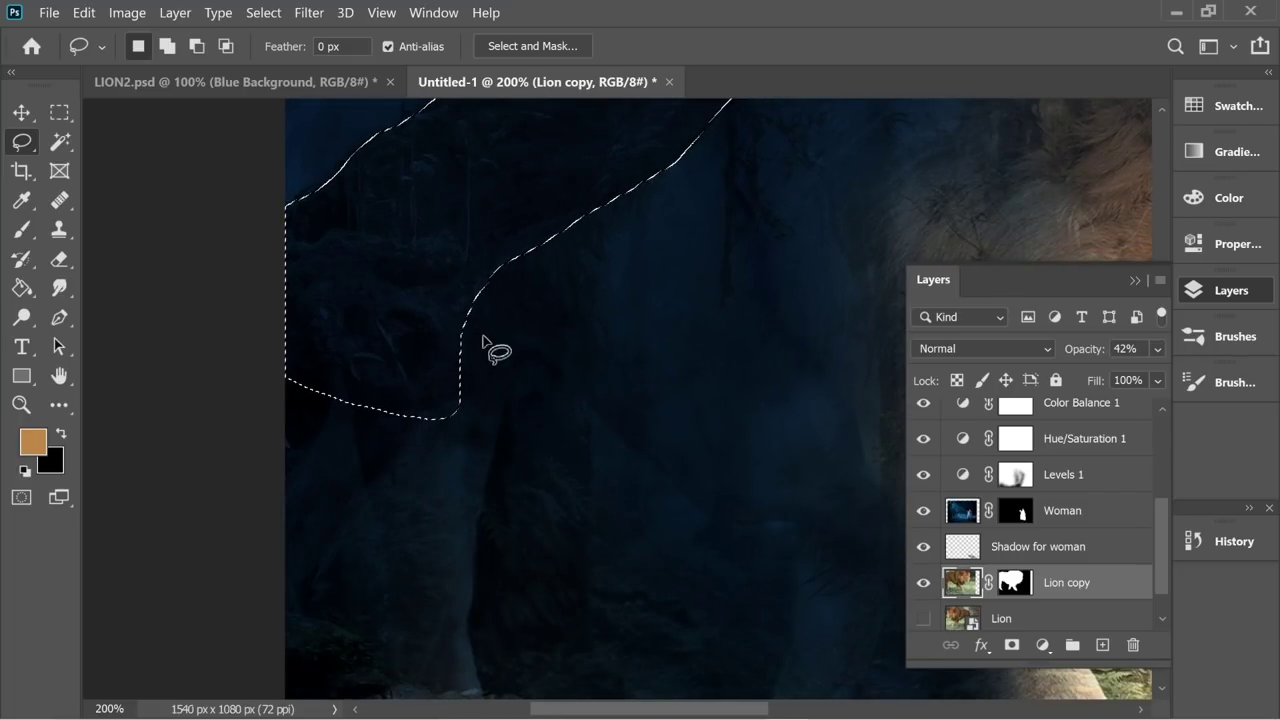
key("shift")
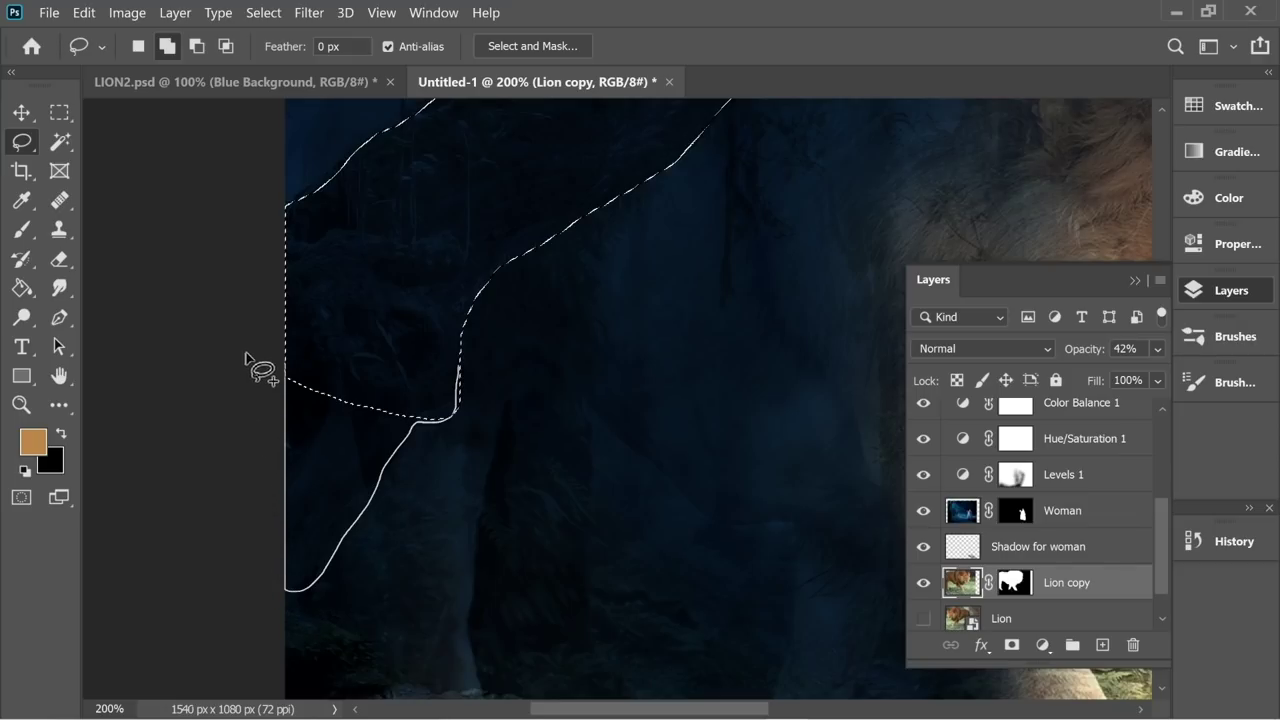
left_click_drag(246, 355, 290, 334)
mouse_move(528, 290)
left_mouse_down()
mouse_move(463, 389)
mouse_move(403, 289)
mouse_move(531, 267)
mouse_move(571, 317)
mouse_move(537, 391)
left_mouse_up()
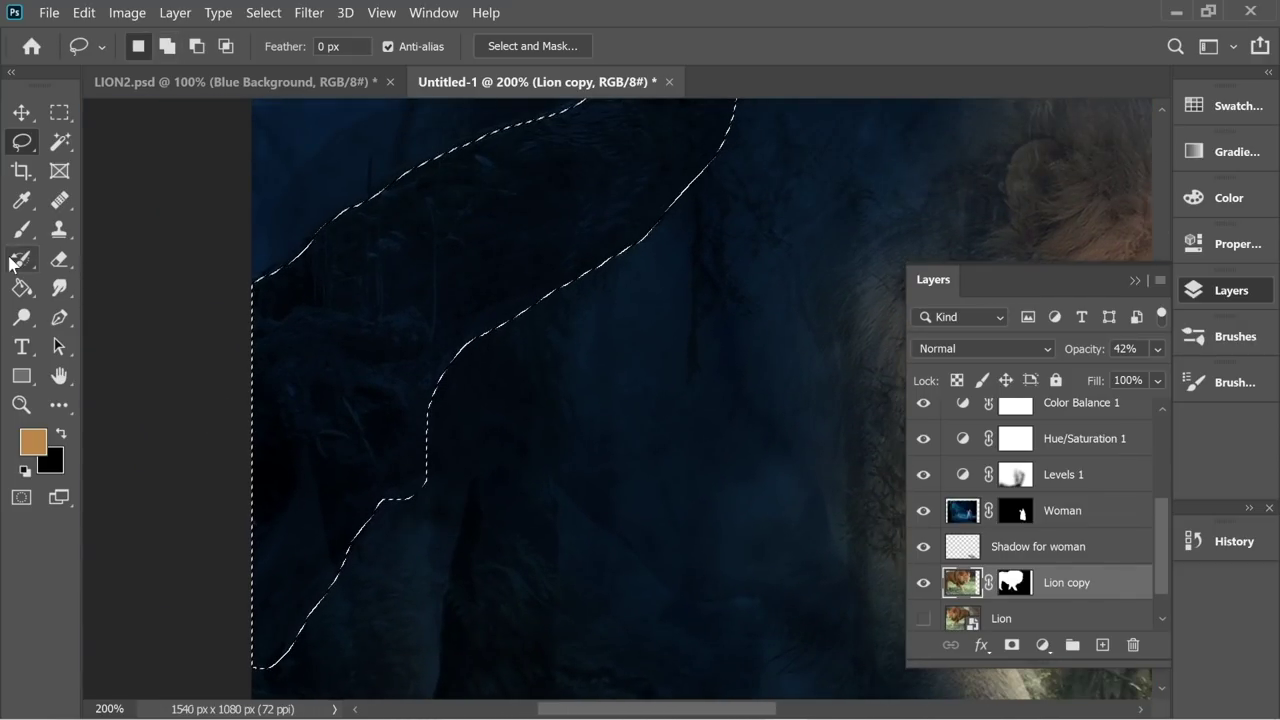
Step: Paint black inside the selection on the Lion copy mask at 100% brush opacity to bring the tree trunk in front of the lion
left_click(21, 229)
key("x")
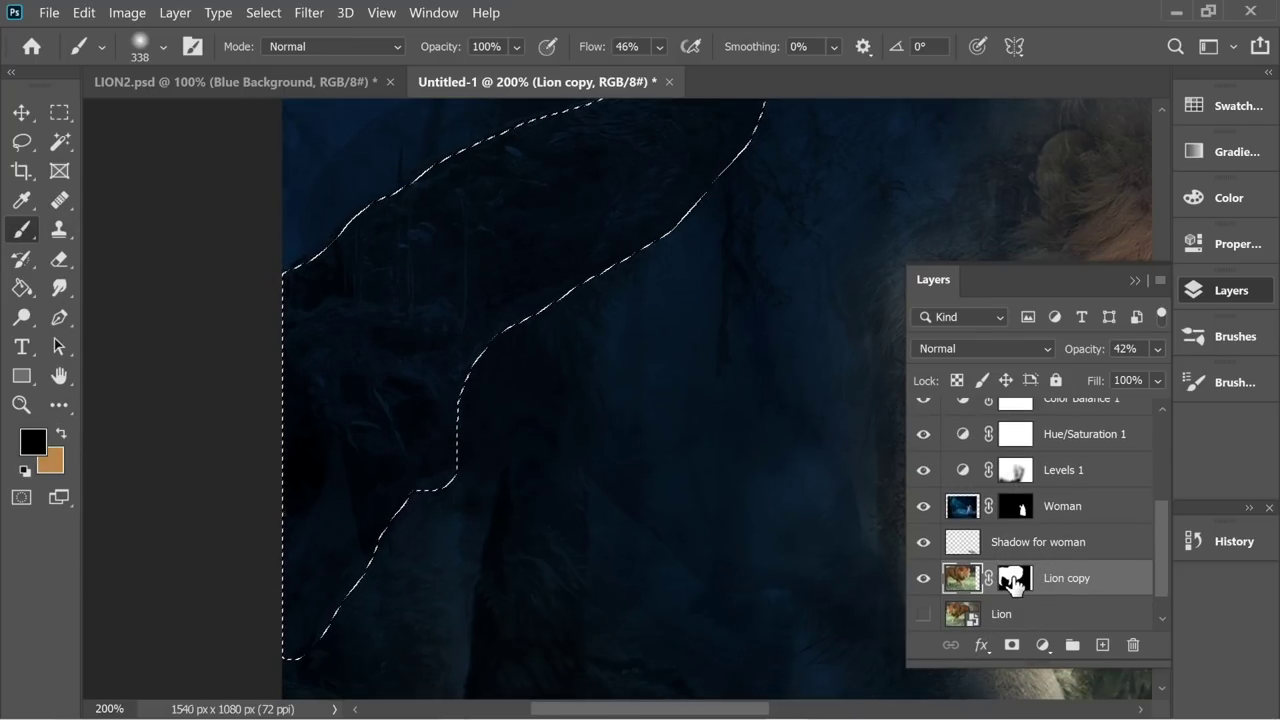
left_click(1020, 586)
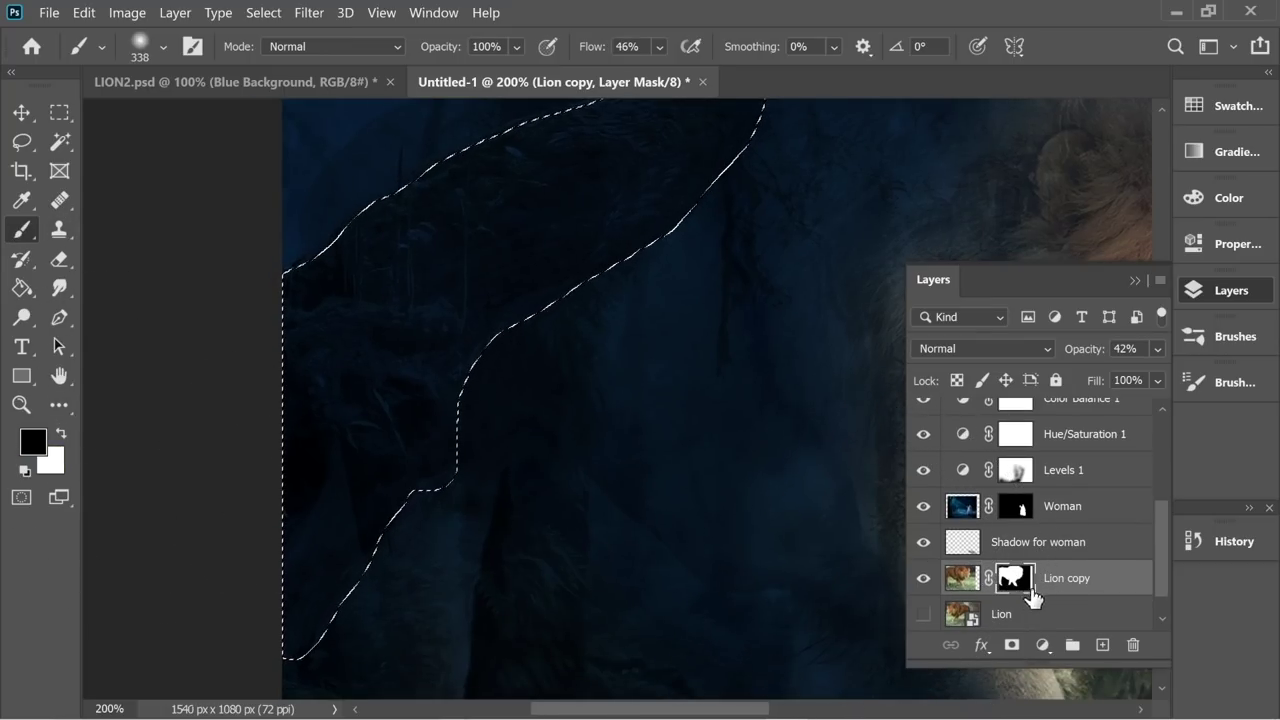
mouse_move(543, 229)
left_mouse_down()
mouse_move(371, 400)
mouse_move(369, 470)
left_mouse_up()
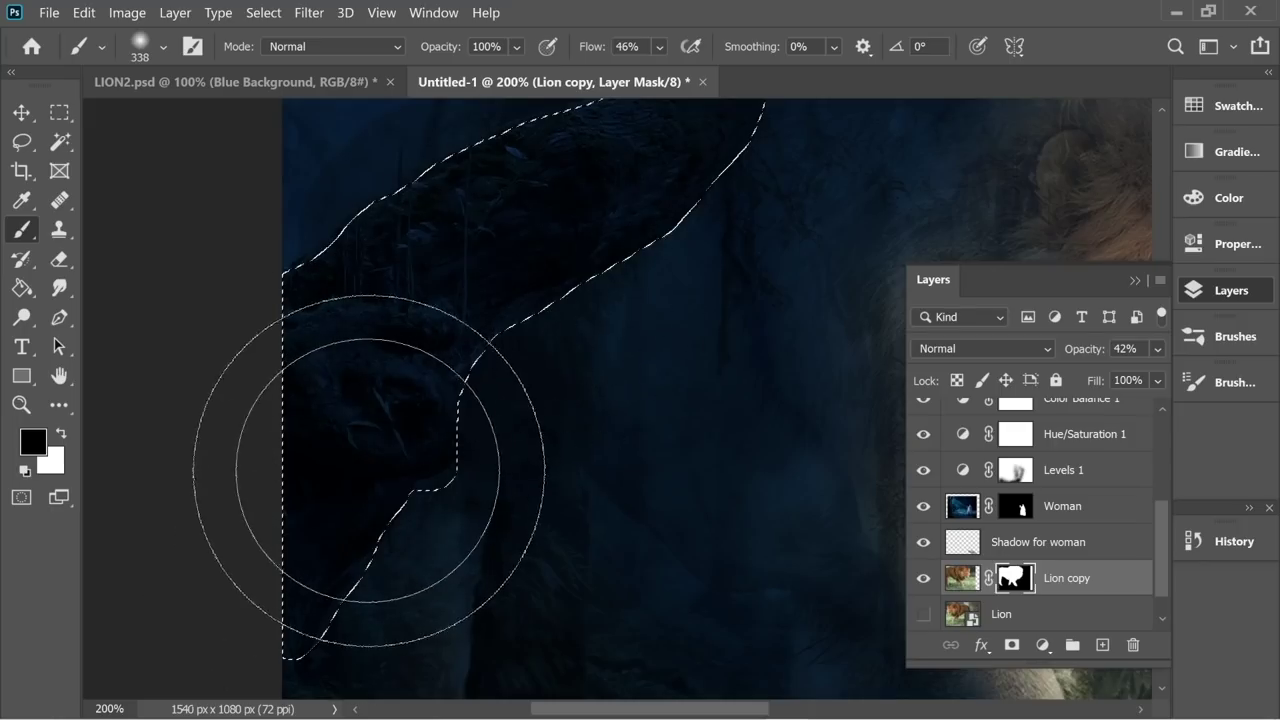
left_click_drag(486, 362, 403, 488)
mouse_move(508, 336)
left_mouse_down()
mouse_move(551, 304)
mouse_move(337, 586)
mouse_move(611, 251)
mouse_move(435, 415)
left_mouse_up()
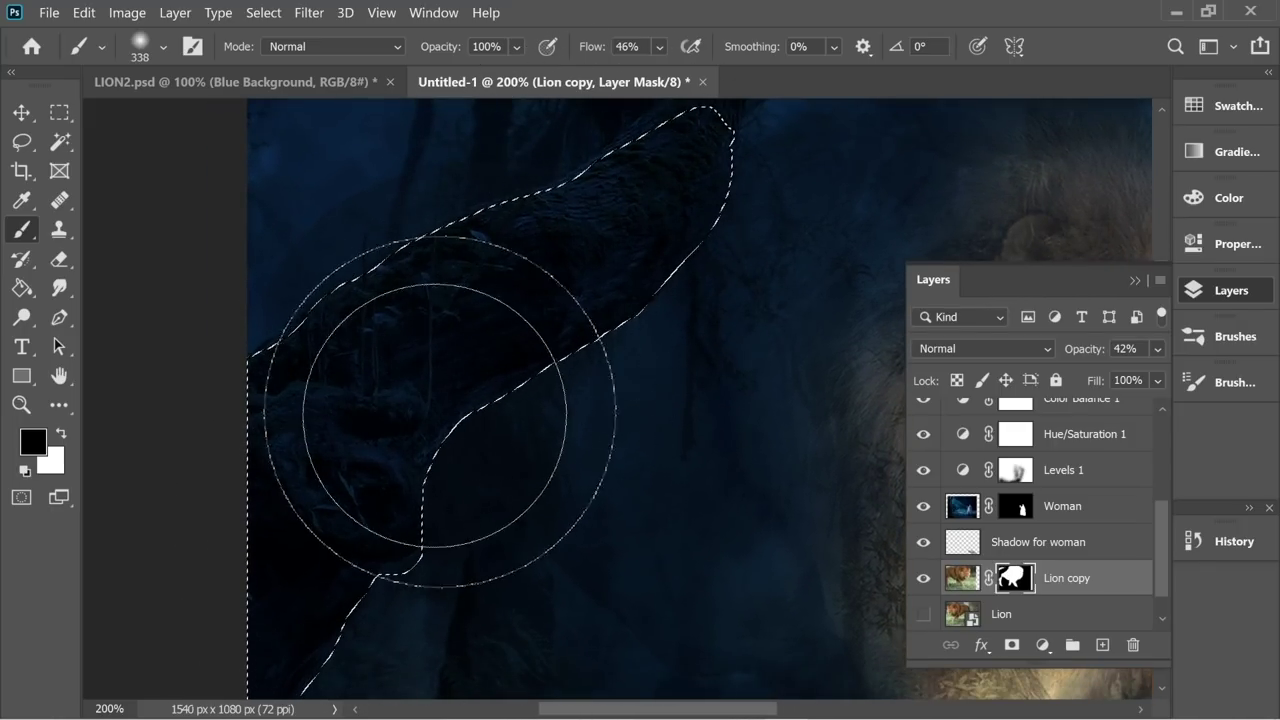
Step: Restore the Lion copy layer's opacity to 100% and check the trunk against the lion's body
left_click(1156, 349)
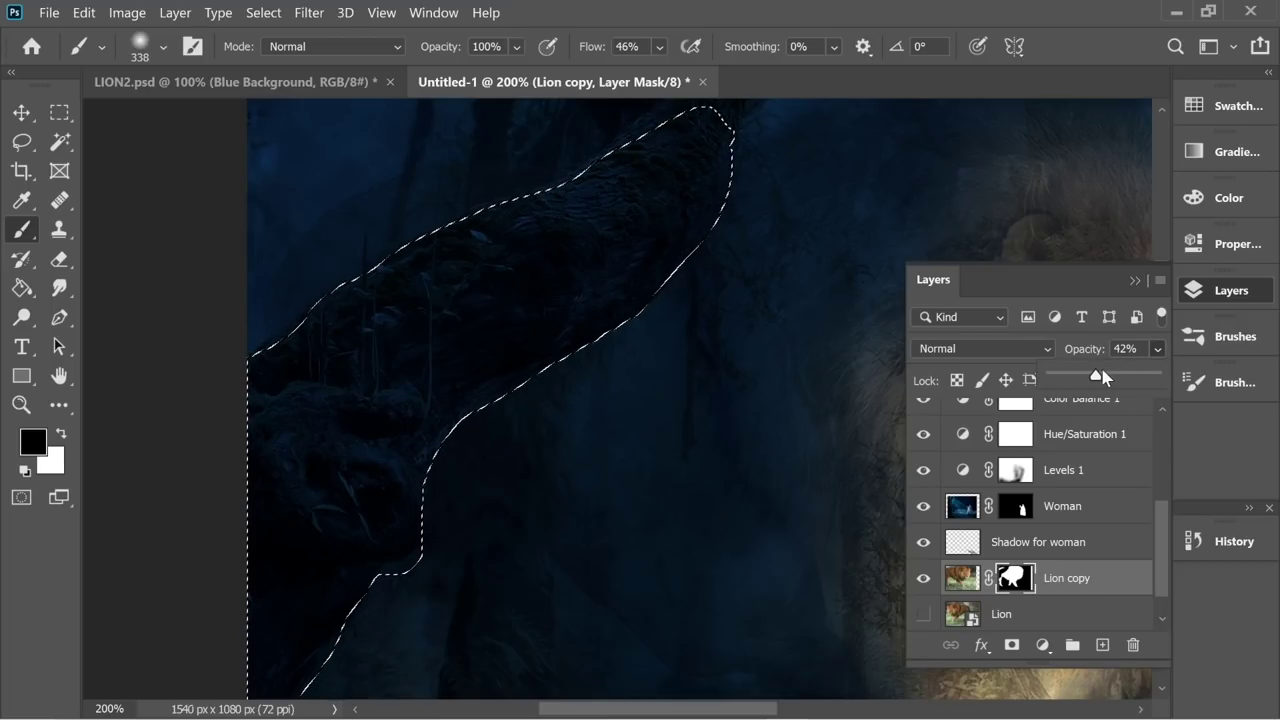
left_click_drag(1102, 376, 1158, 376)
left_click_drag(720, 372, 525, 292)
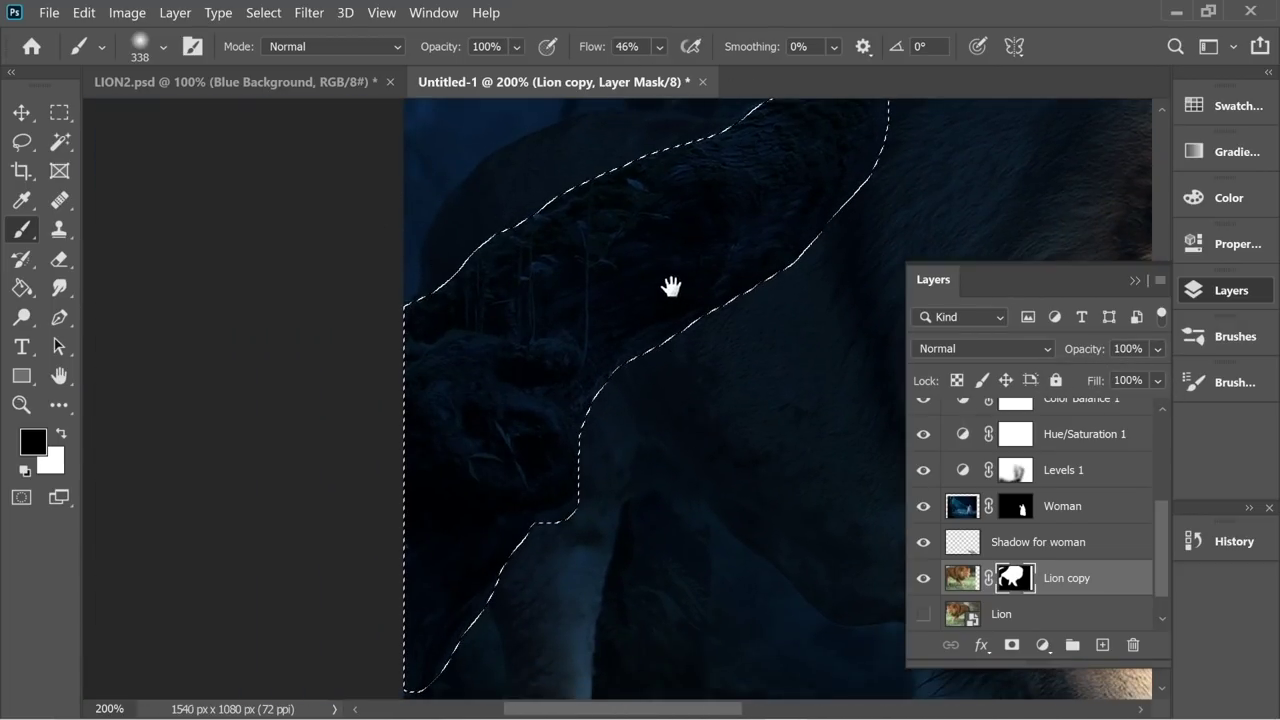
Step: Reduce the Lion copy layer's opacity to 35% and outline the mossy rock over the lion's brightly lit front paw with the Lasso tool
left_click_drag(671, 286, 614, 297)
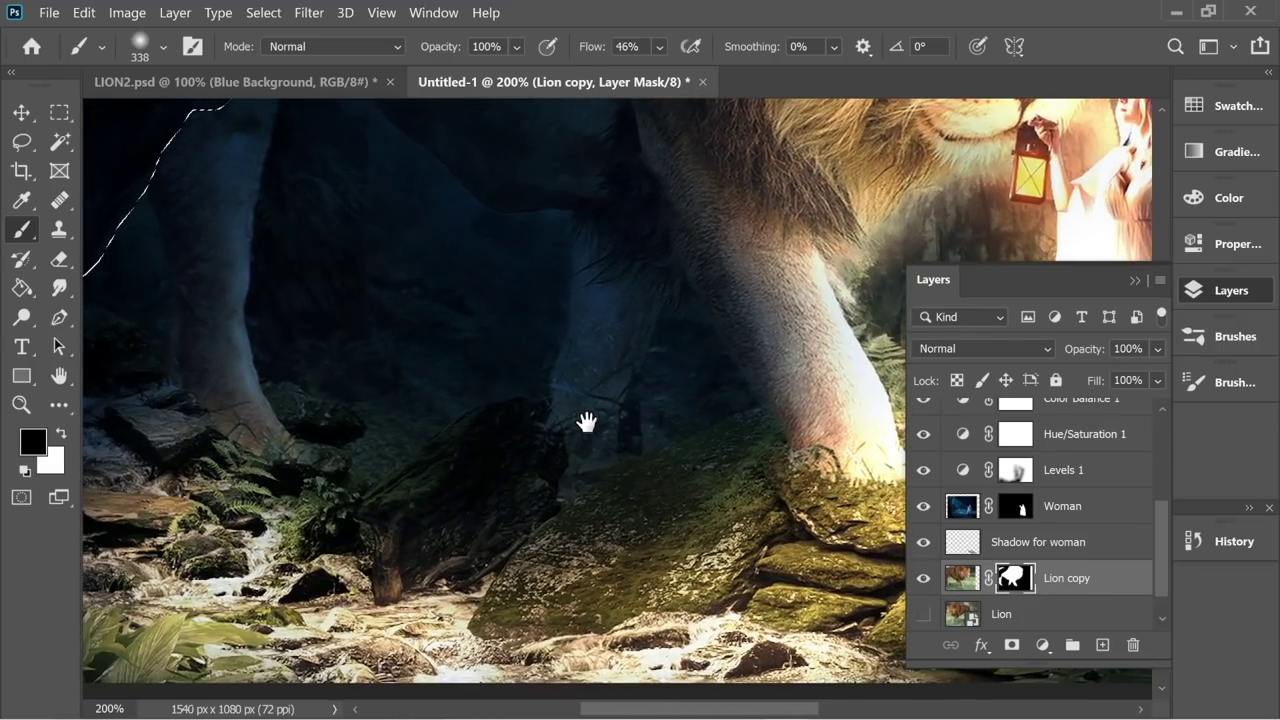
left_click_drag(1129, 360, 1088, 374)
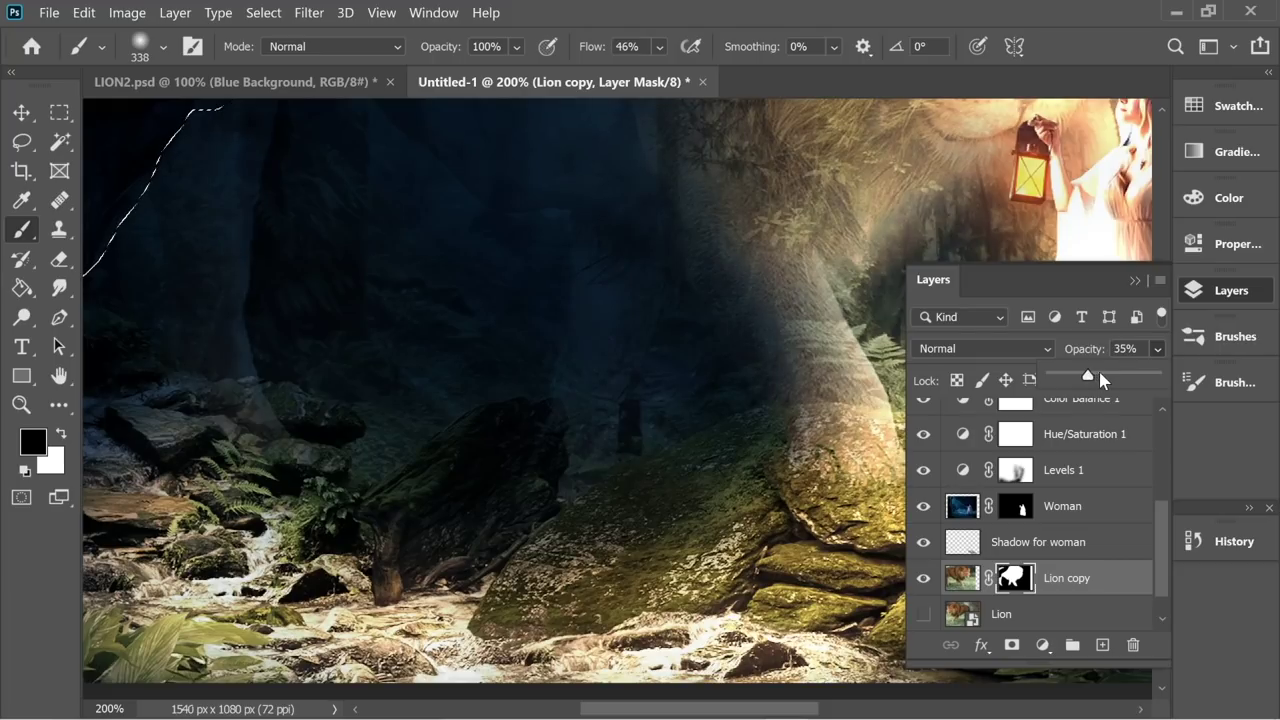
left_click(20, 145)
scroll(393, 368, "up", 2)
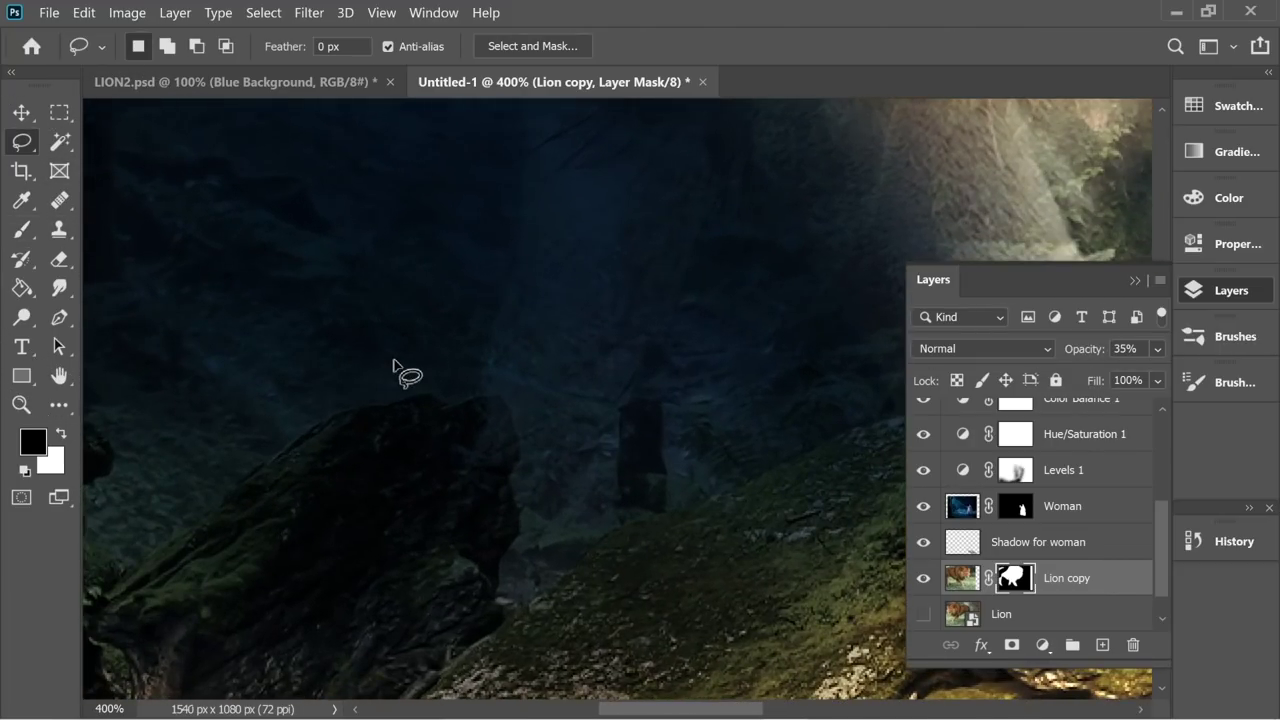
left_click_drag(616, 386, 428, 354)
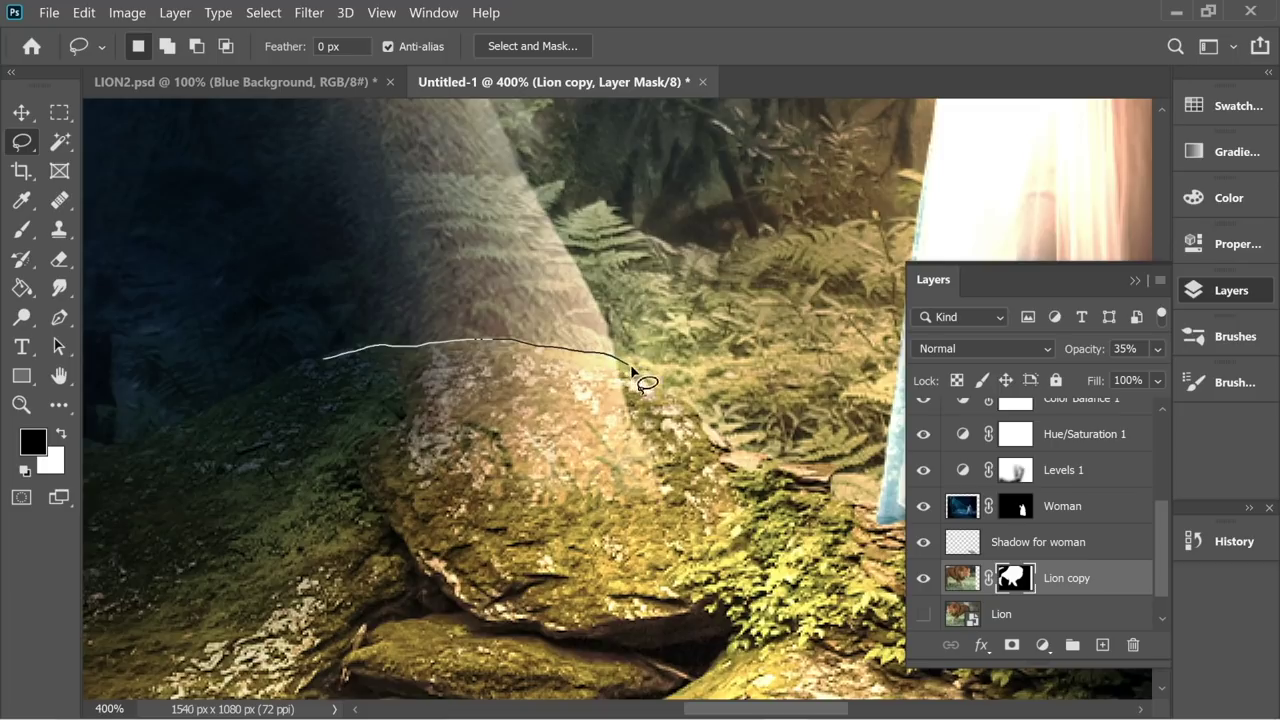
mouse_move(690, 607)
left_mouse_down()
mouse_move(451, 628)
mouse_move(287, 488)
mouse_move(300, 365)
left_mouse_up()
Step: Paint black inside the selection on the Lion copy mask to bring the mossy rock in front of the front paw
key("b")
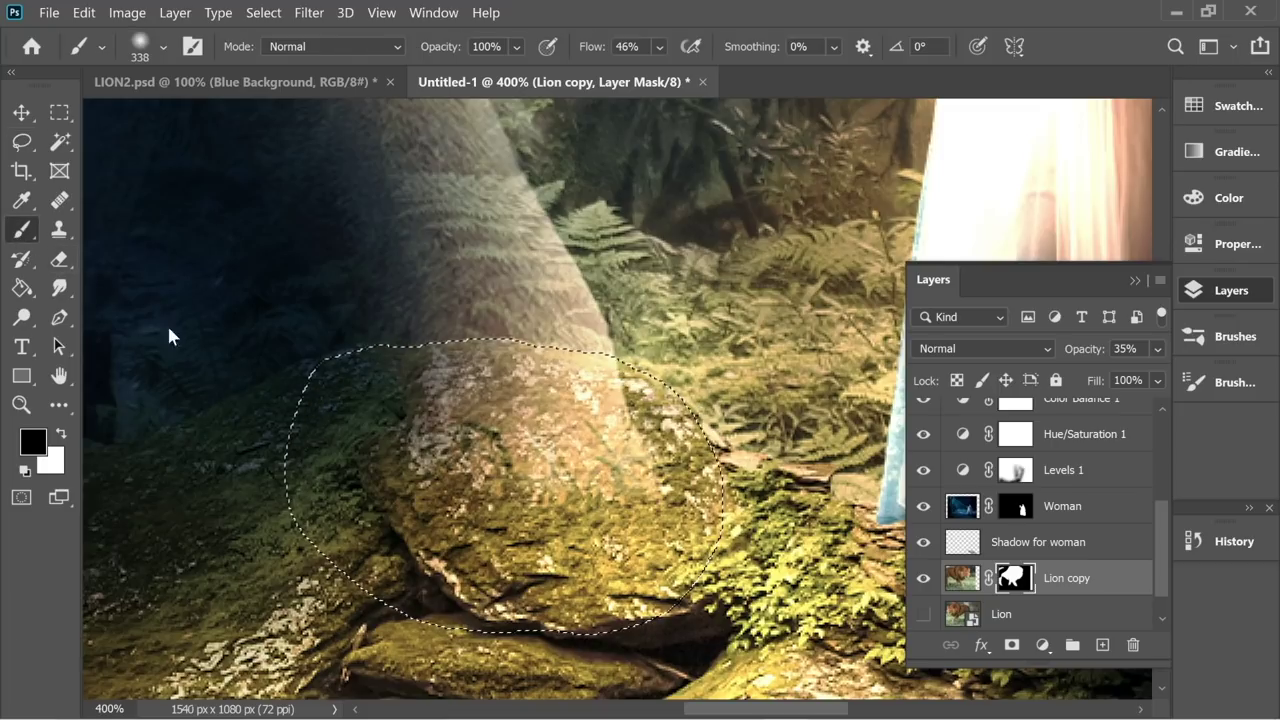
left_click(465, 440)
mouse_move(434, 431)
left_mouse_down()
mouse_move(449, 400)
mouse_move(508, 405)
mouse_move(623, 363)
mouse_move(657, 386)
left_mouse_up()
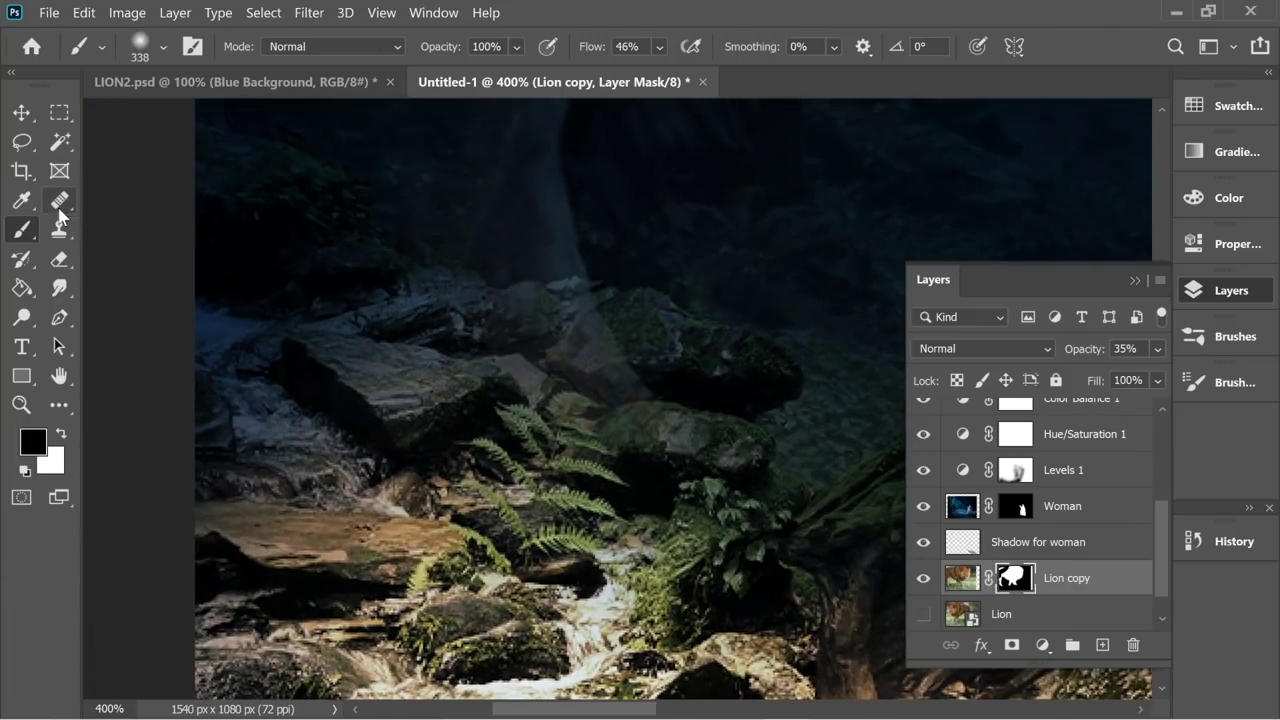
Step: Lasso the stream rocks and fern over the lion's hind paw, paint them black on the Lion copy mask, and deselect
left_click(24, 152)
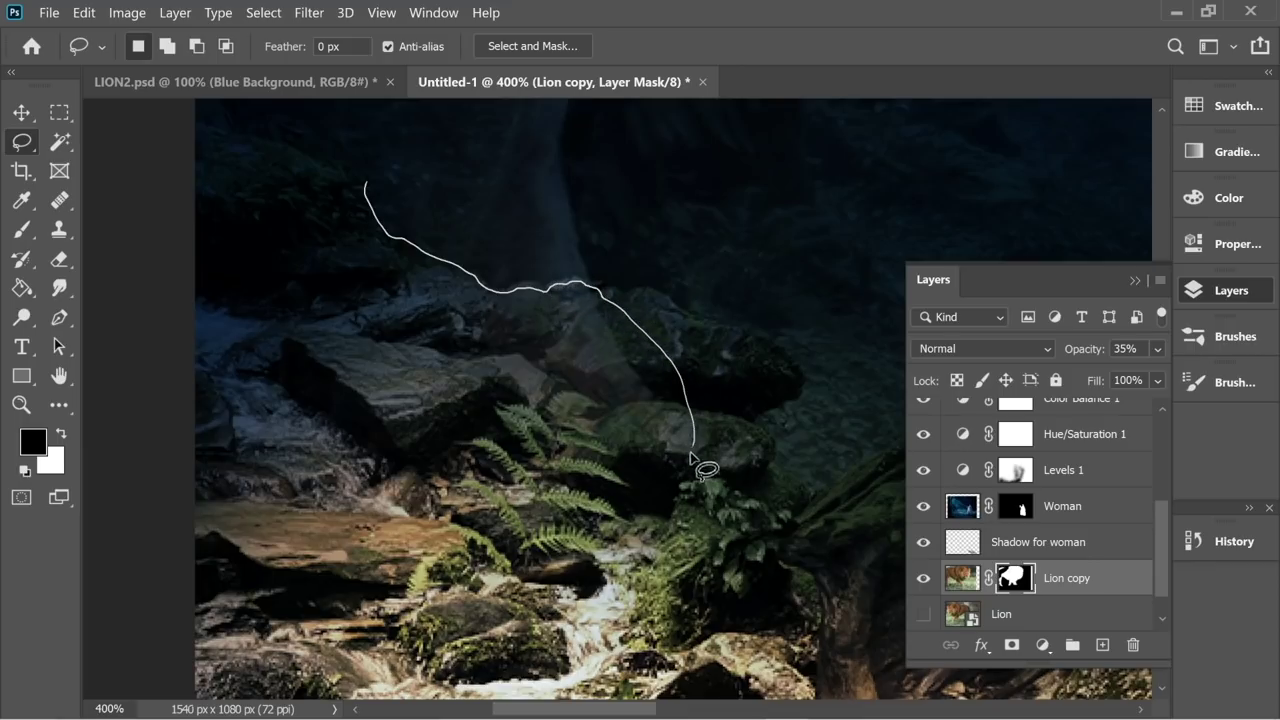
mouse_move(693, 463)
left_mouse_down()
mouse_move(550, 565)
mouse_move(345, 442)
mouse_move(320, 252)
left_mouse_up()
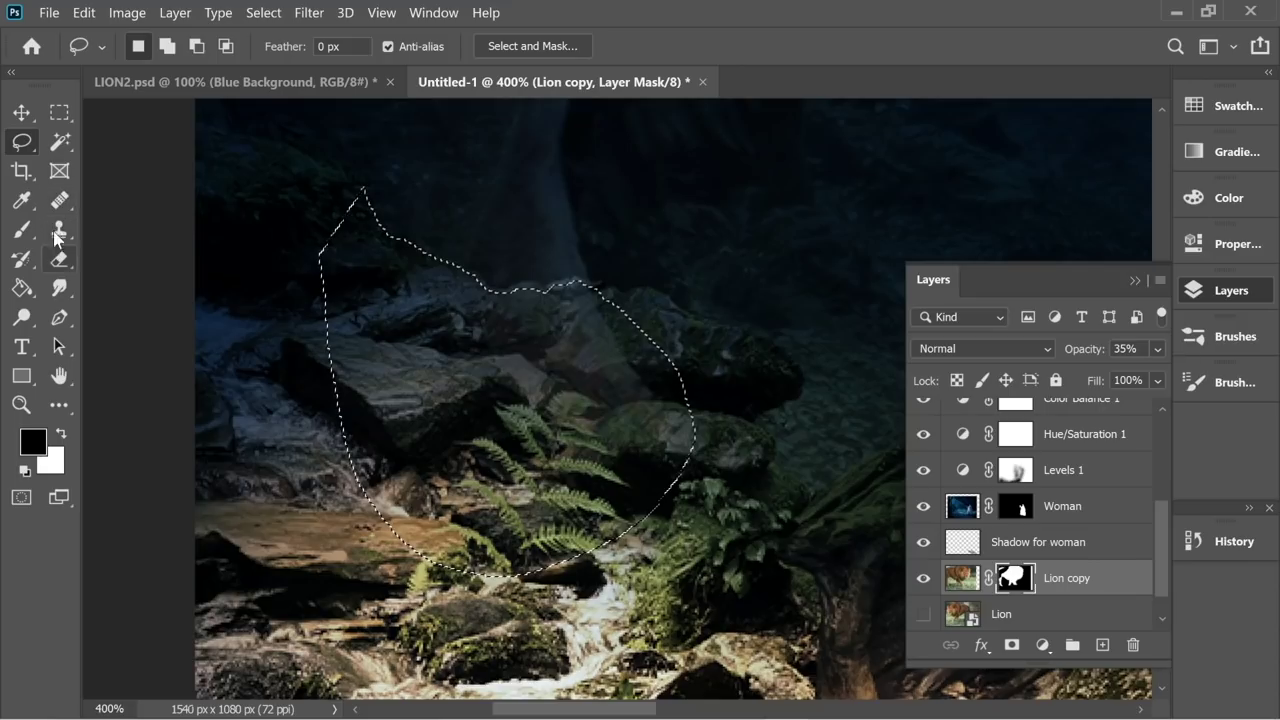
left_click(22, 229)
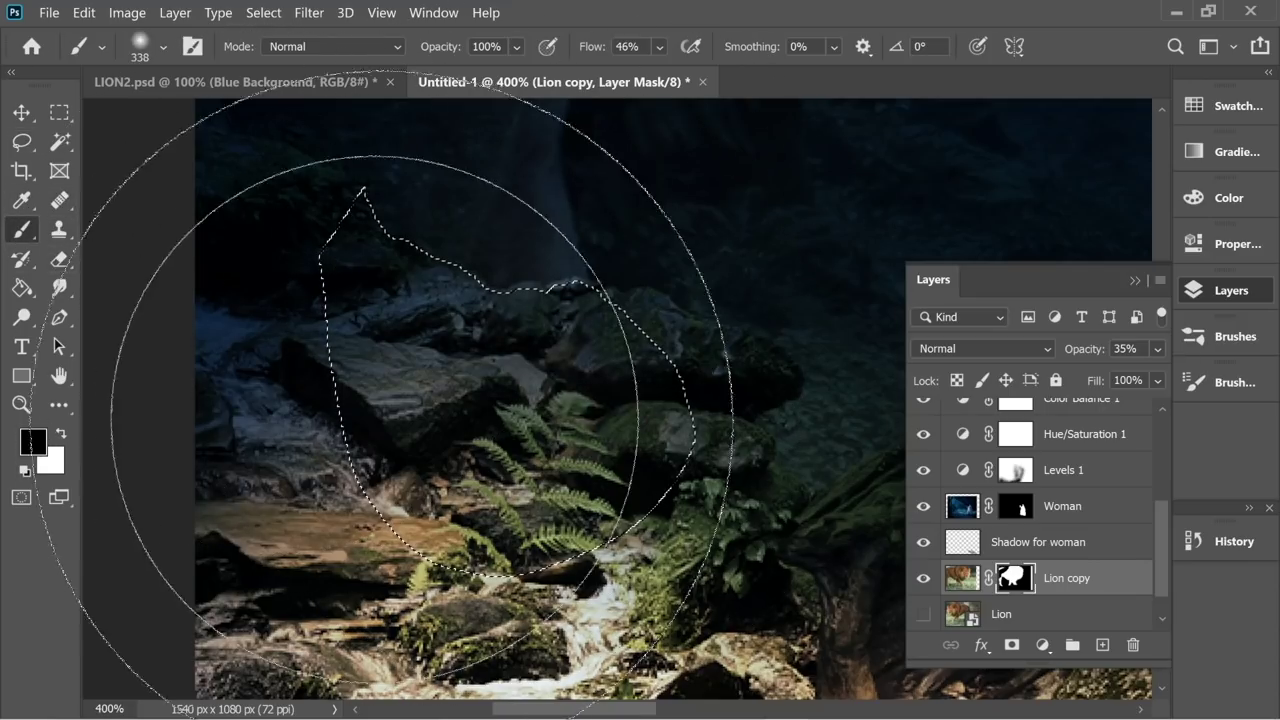
left_click(60, 112)
left_click(691, 292)
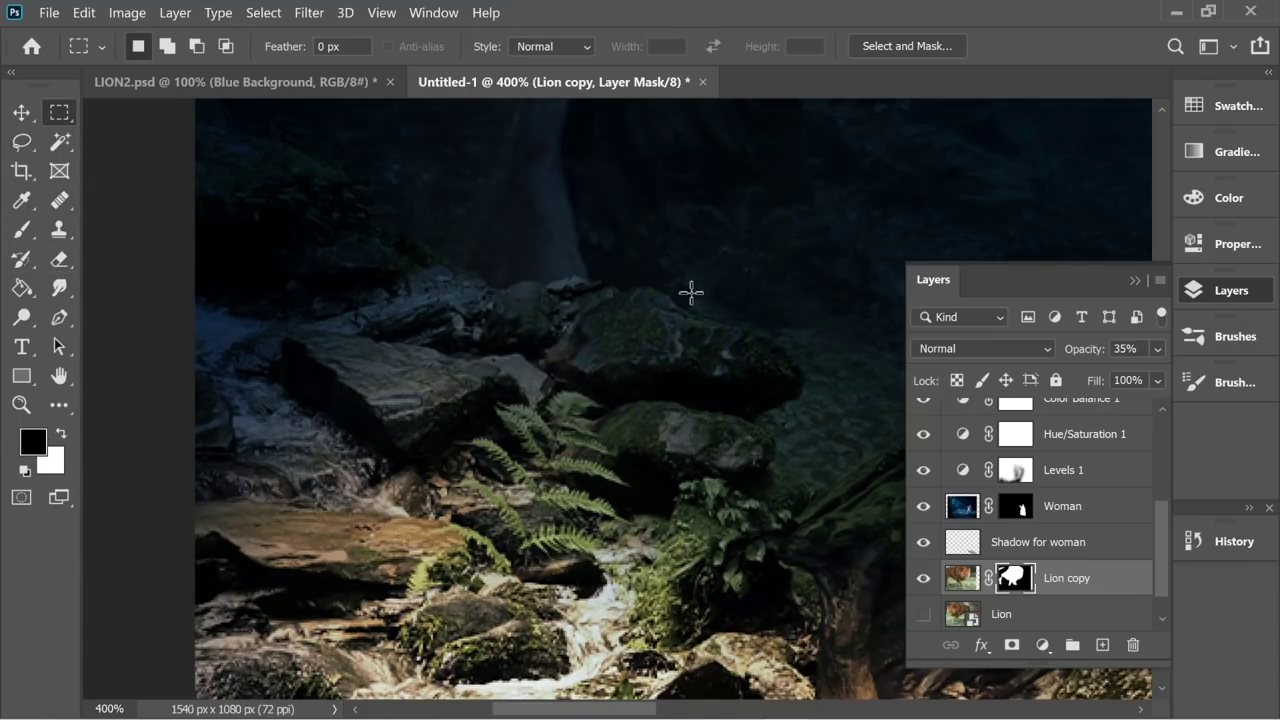
Step: Restore the Lion copy layer's opacity to 100% and check how both front legs meet the rocks
left_click_drag(691, 292, 541, 335)
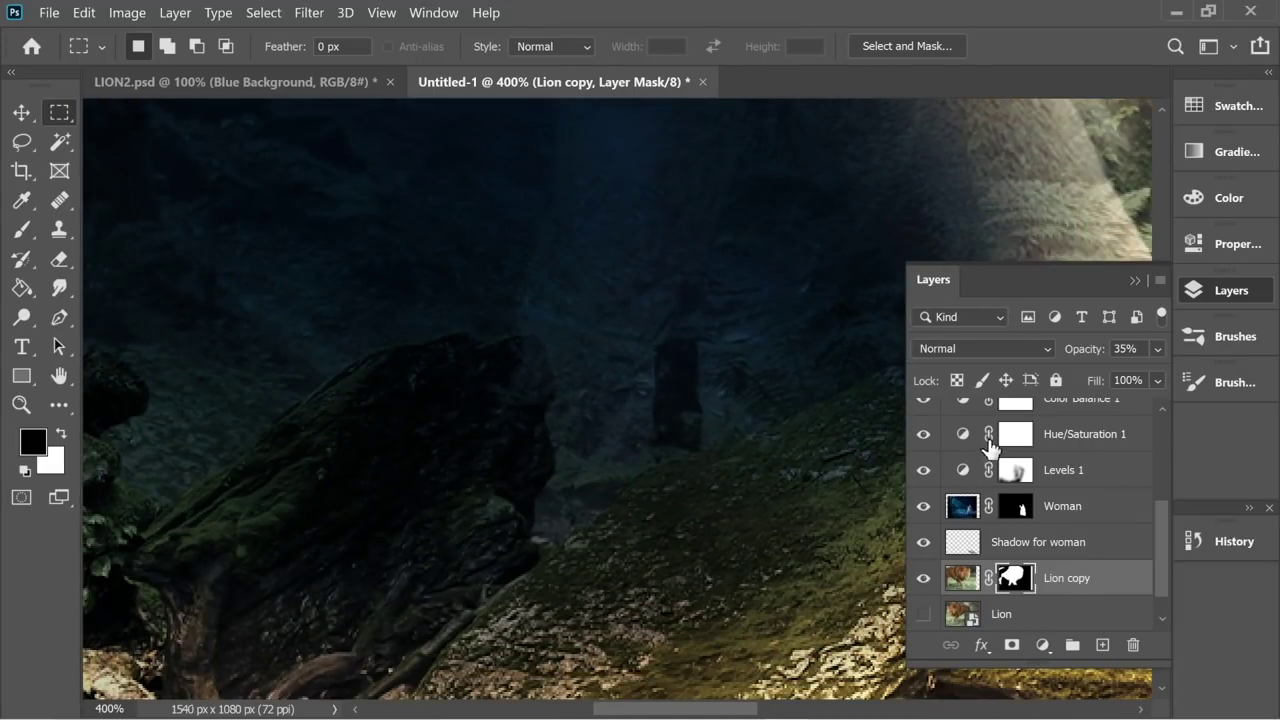
left_click_drag(1120, 383, 1172, 394)
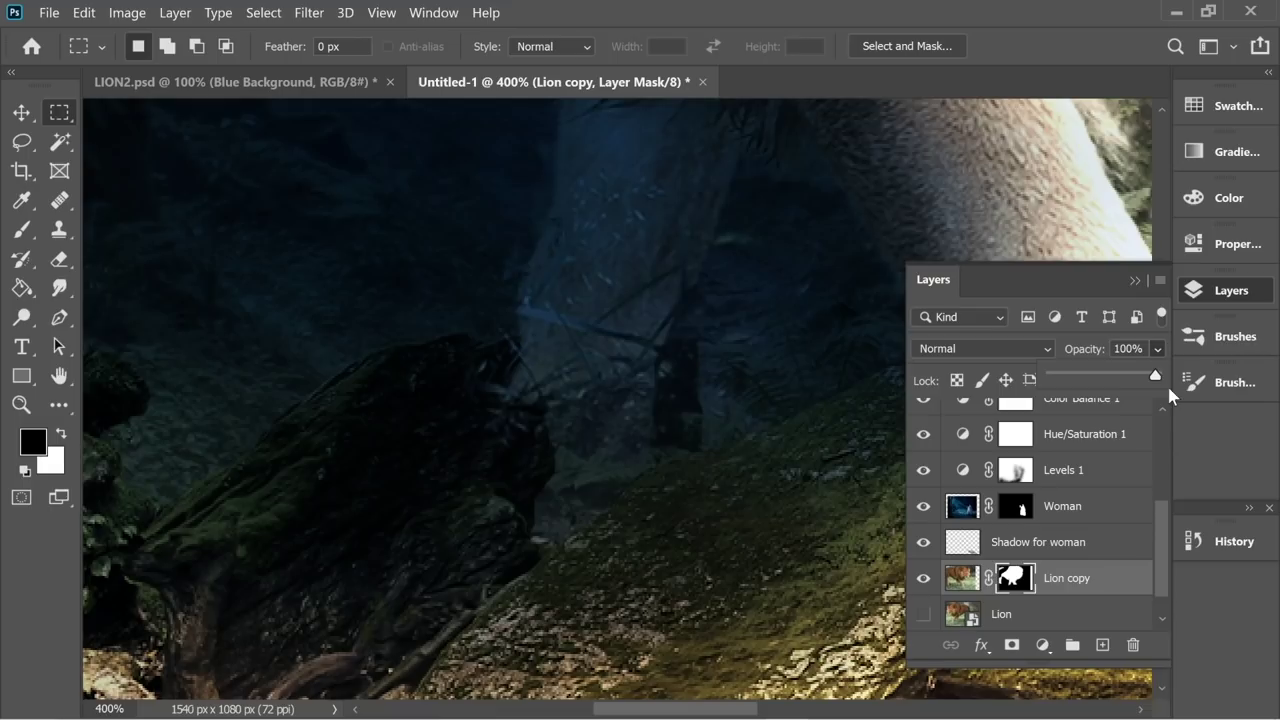
left_click_drag(869, 381, 699, 356)
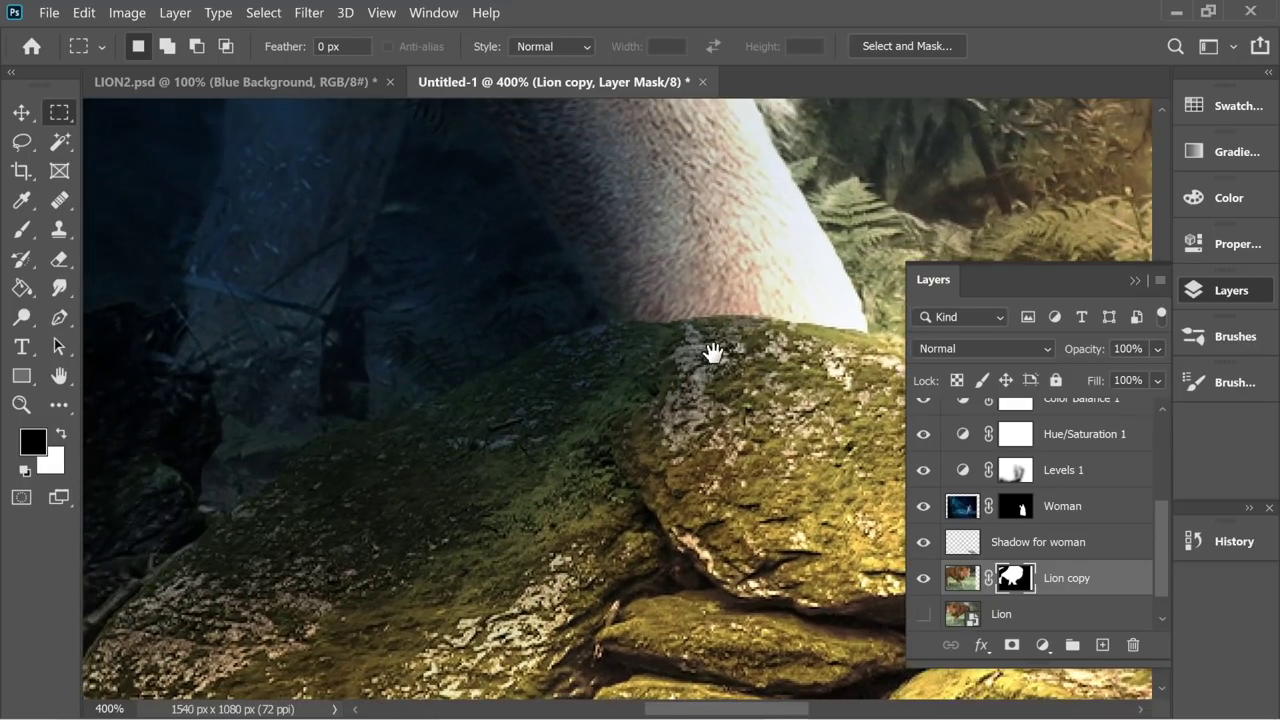
left_click_drag(500, 335, 649, 364)
mouse_move(410, 356)
left_mouse_down()
mouse_move(620, 371)
mouse_move(429, 356)
left_mouse_up()
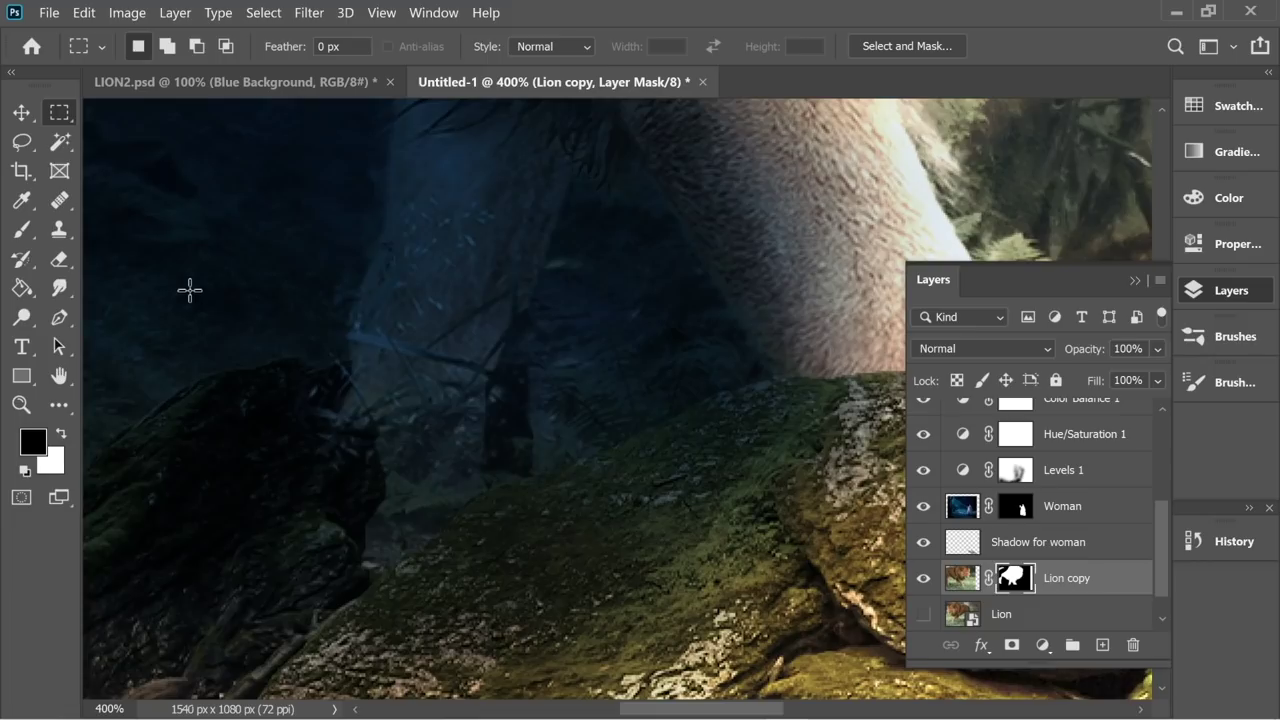
Step: Convert the Lion copy layer to a smart object and rasterize it so its mask is merged into the pixels
left_click(60, 230)
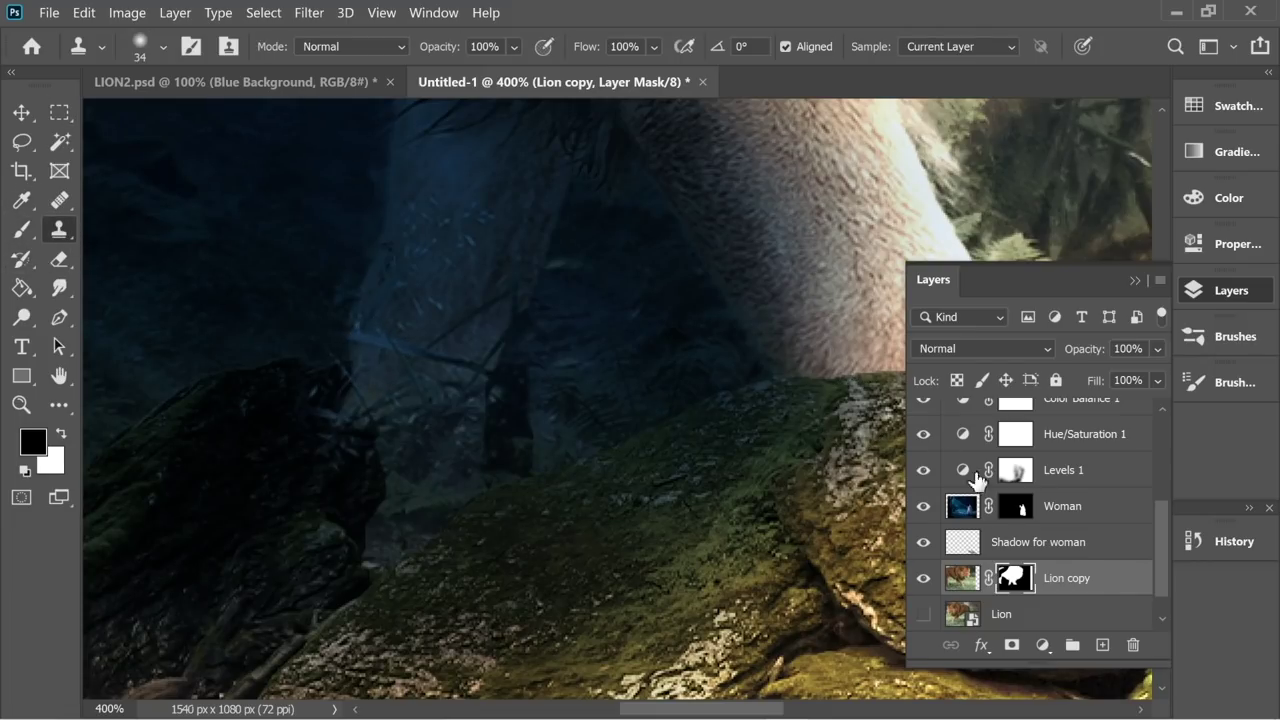
left_click_drag(848, 509, 698, 484)
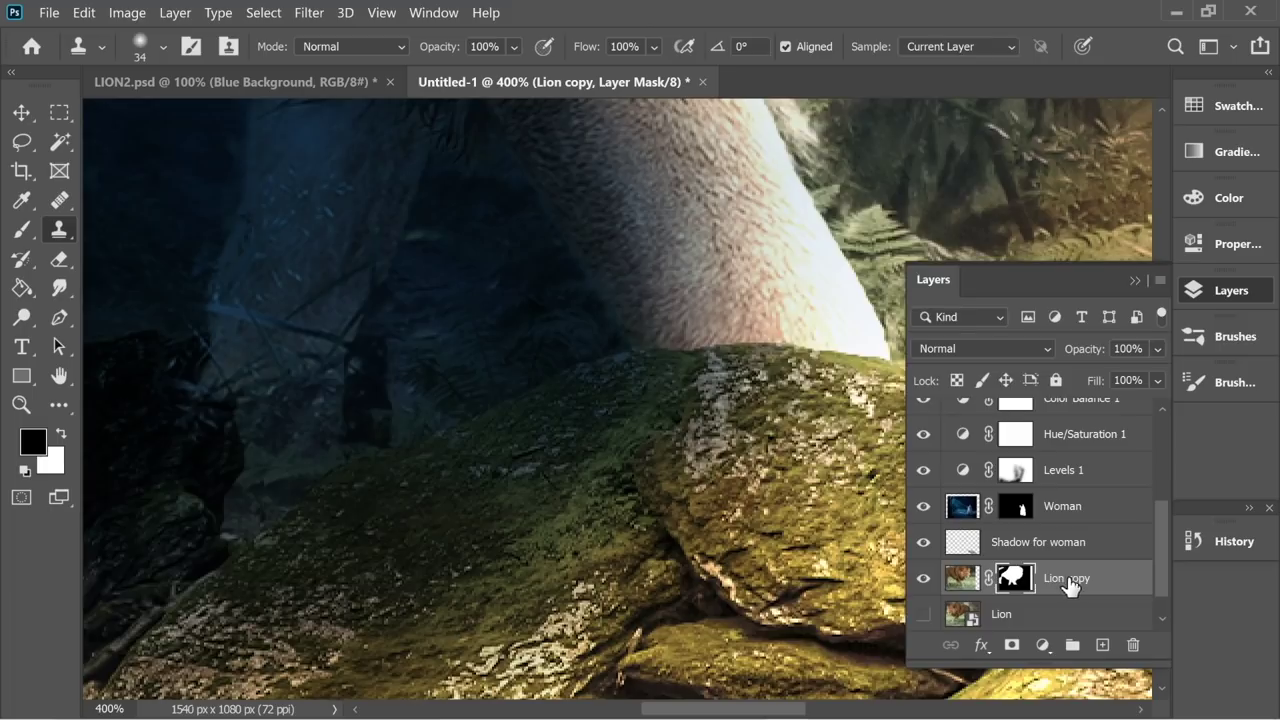
right_click(1070, 585)
left_click(891, 300)
right_click(1066, 590)
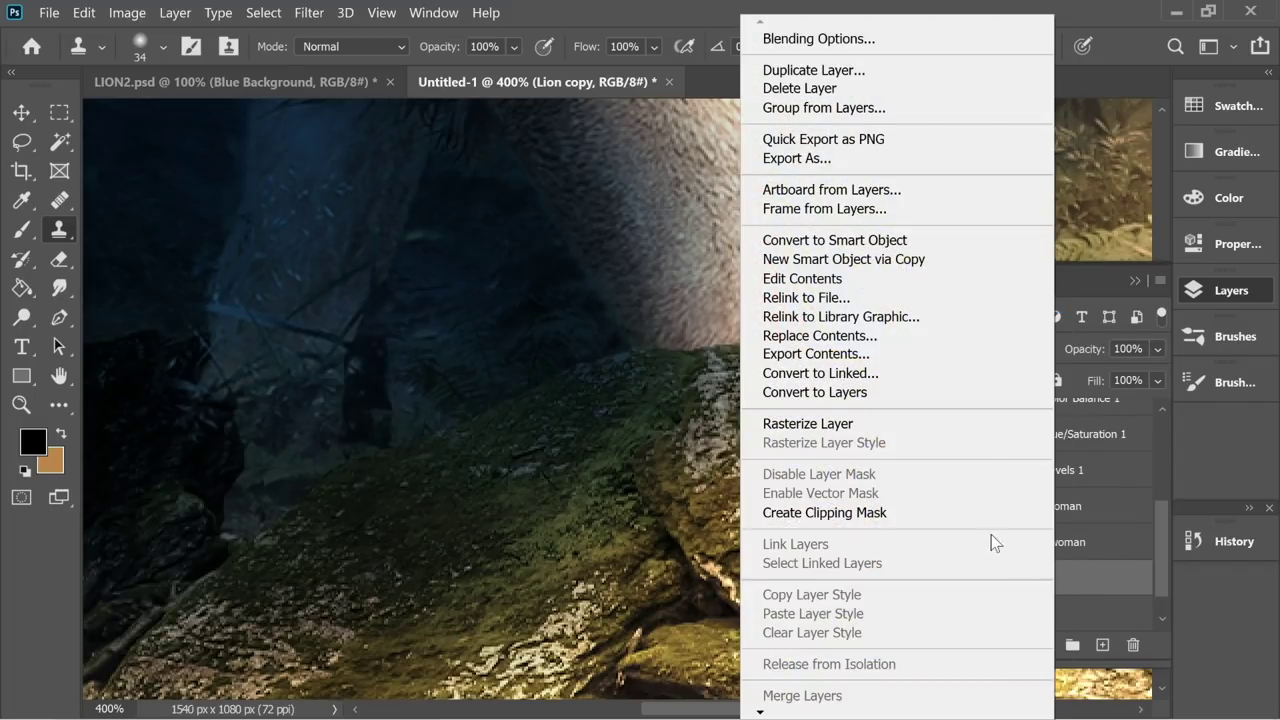
left_click(838, 422)
Step: Clone leg fur over the branches on the lion's shadowed front leg with the Clone Stamp, extending the leg down to a paw
left_click_drag(215, 376, 445, 386)
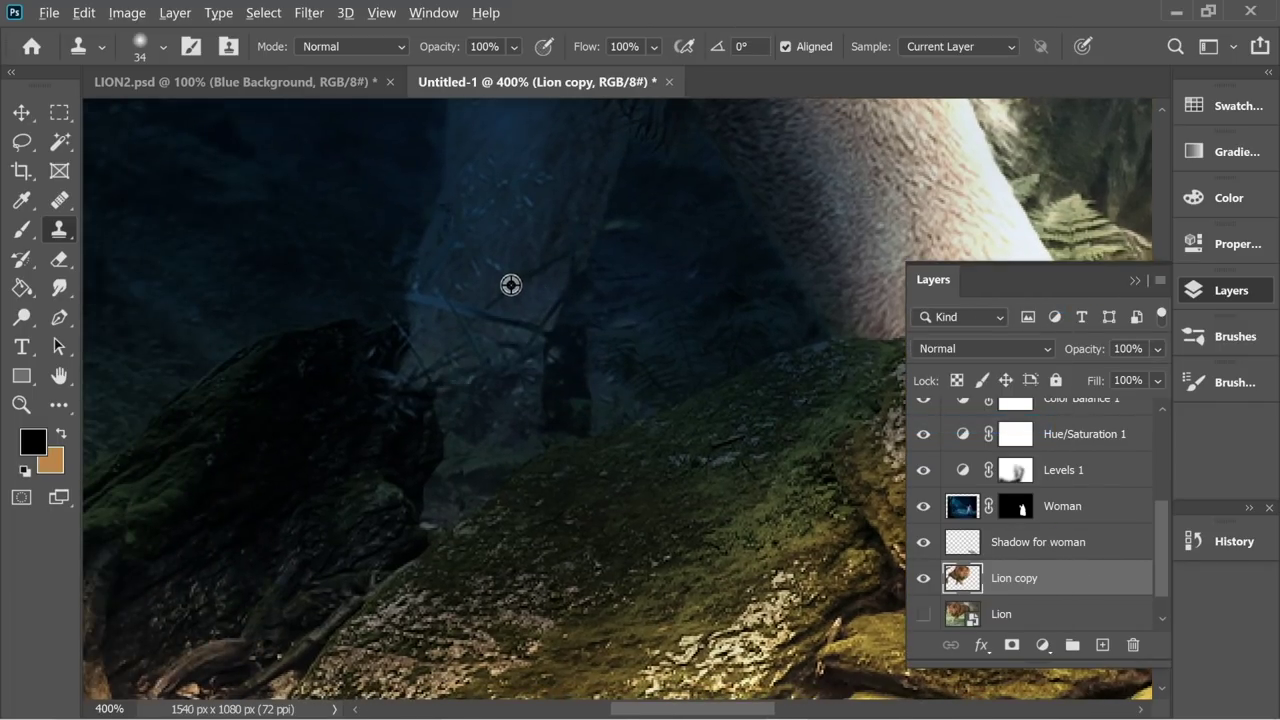
left_click(489, 225, "alt")
mouse_move(443, 351)
left_mouse_down()
mouse_move(487, 333)
mouse_move(489, 385)
mouse_move(470, 401)
mouse_move(442, 333)
mouse_move(428, 340)
mouse_move(478, 363)
mouse_move(505, 400)
left_mouse_up()
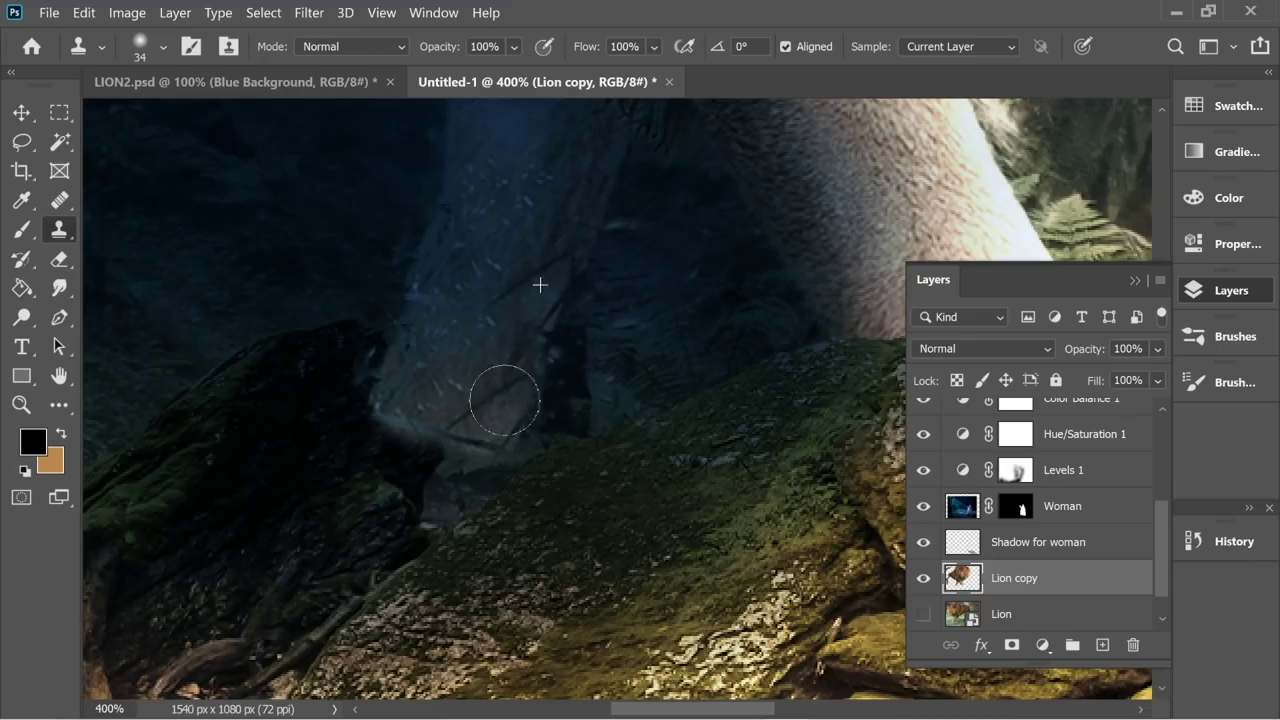
mouse_move(446, 330)
left_mouse_down()
mouse_move(391, 385)
mouse_move(390, 410)
mouse_move(427, 463)
mouse_move(460, 469)
left_mouse_up()
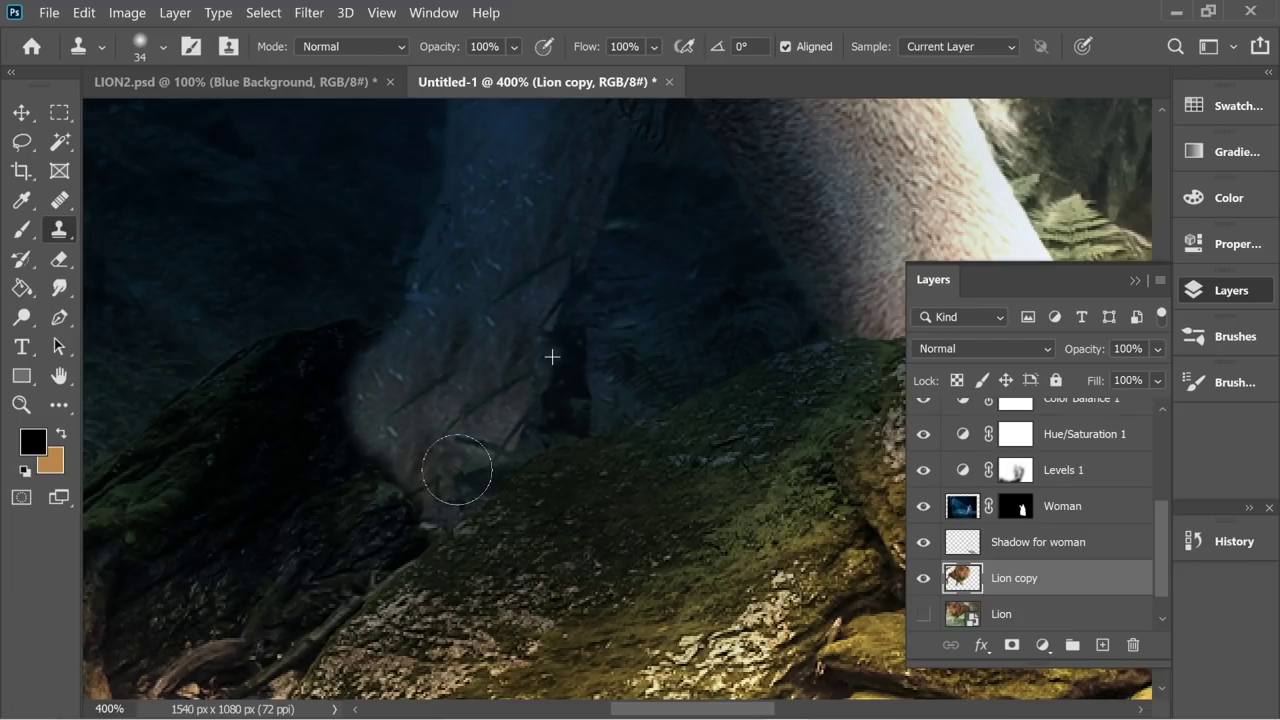
left_click(509, 289, "alt")
mouse_move(468, 399)
left_mouse_down()
mouse_move(471, 445)
mouse_move(443, 457)
mouse_move(449, 503)
mouse_move(437, 500)
left_mouse_up()
left_click(520, 286, "alt")
mouse_move(470, 455)
left_mouse_down()
mouse_move(443, 514)
mouse_move(403, 478)
left_mouse_up()
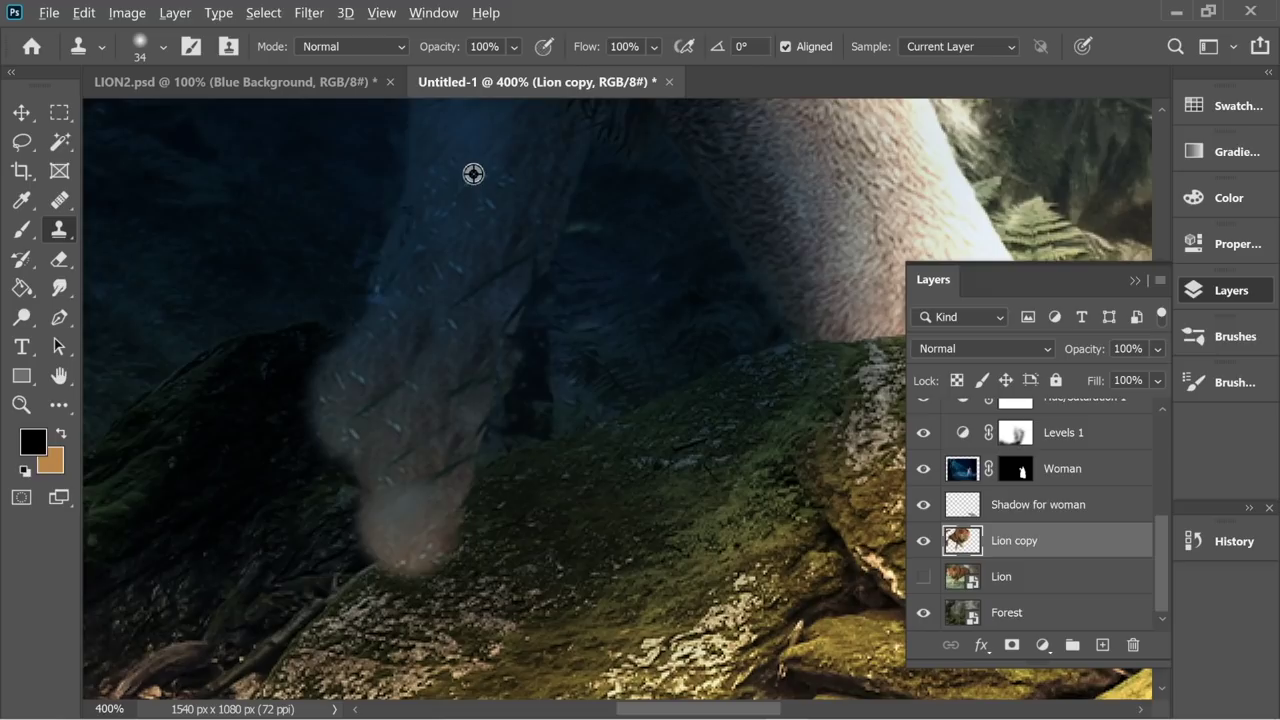
Step: Clone clean fur down the shadowed front leg to cover the dark diagonal streaks and even out both edges
left_click_drag(531, 231, 466, 478)
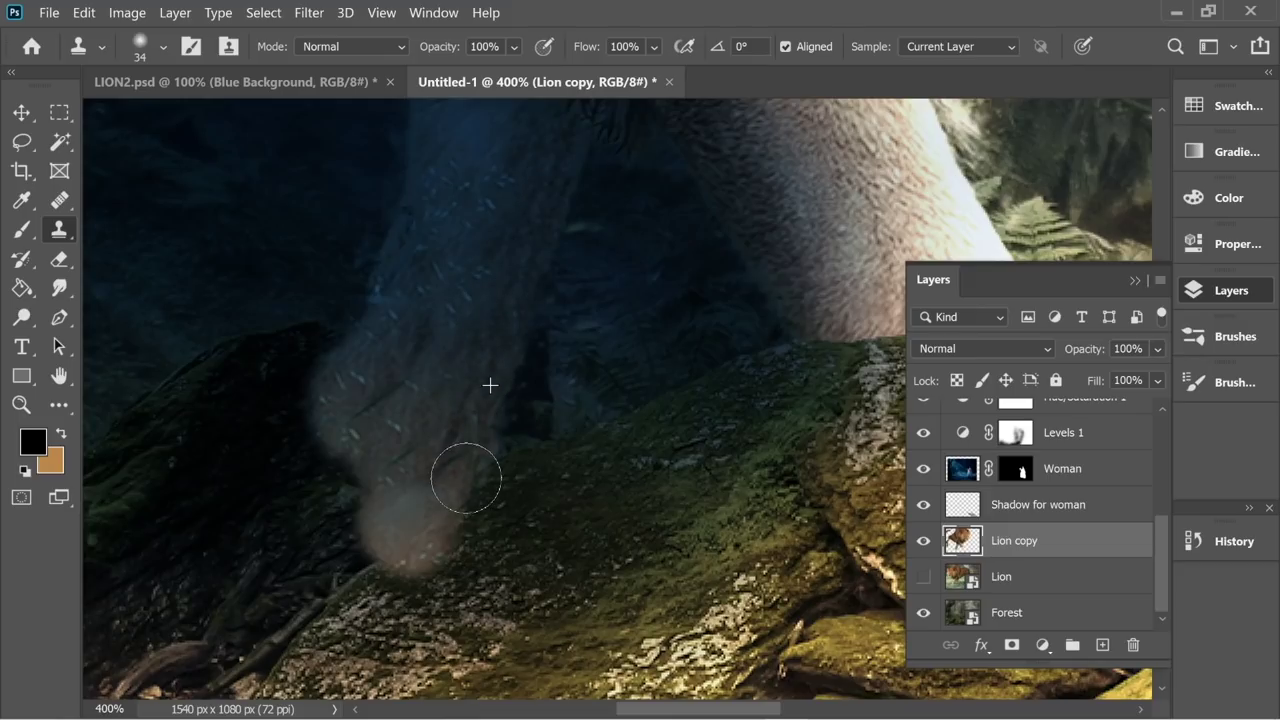
left_click(527, 188, "alt")
left_click_drag(495, 300, 452, 486)
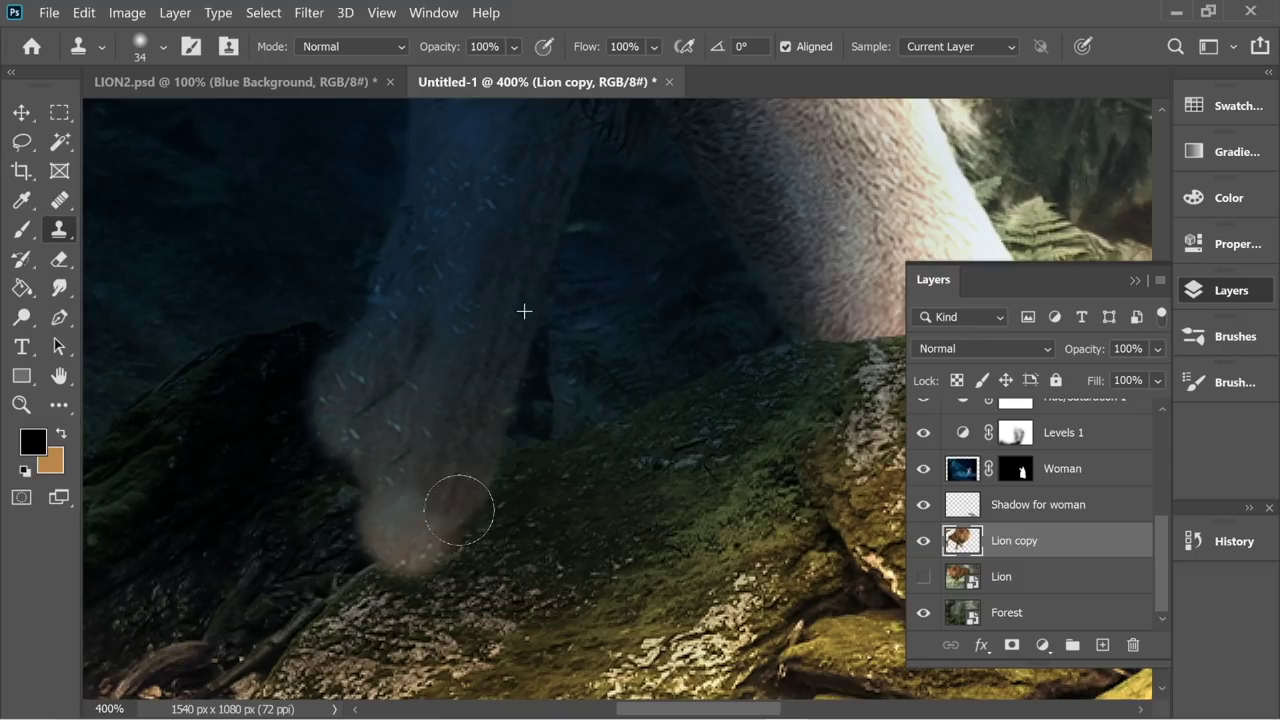
left_click_drag(459, 510, 472, 398)
left_click(457, 151, "alt")
left_click_drag(418, 262, 372, 412)
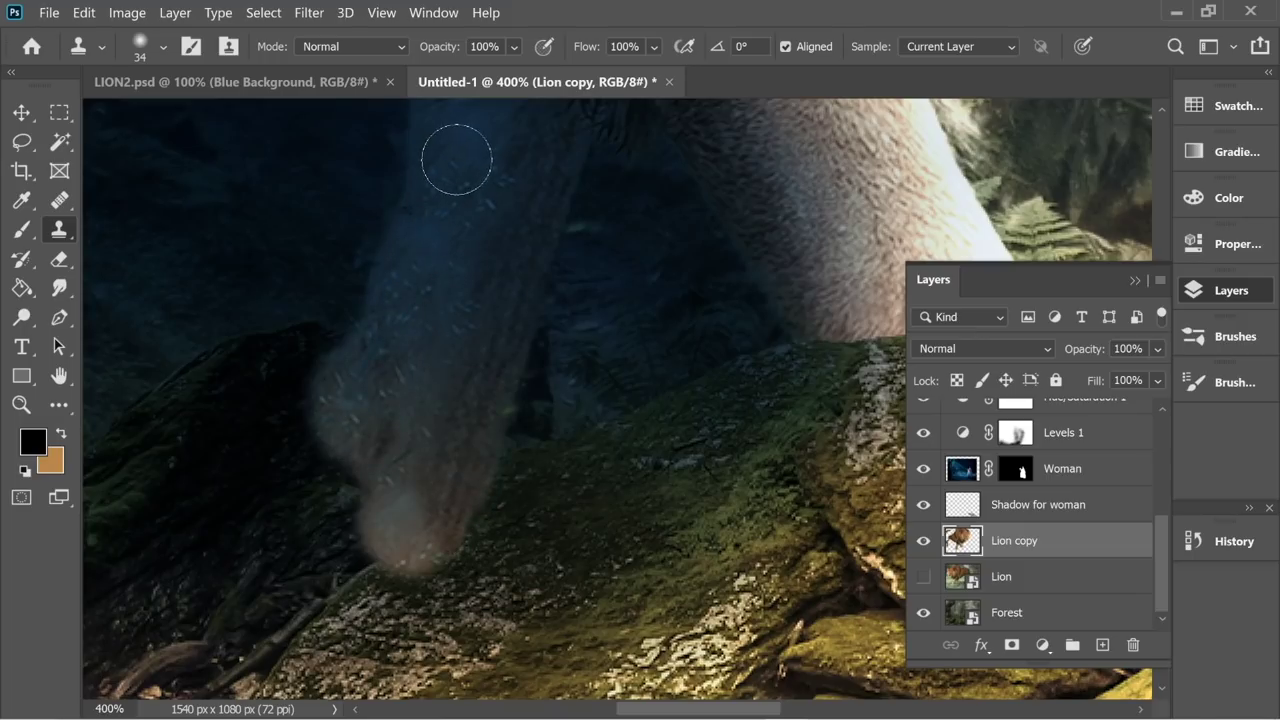
Step: Sample fur from the upper part of the shadowed front leg and clone it over the light specks below
scroll(455, 200, "up", 5)
left_click_drag(422, 352, 365, 589)
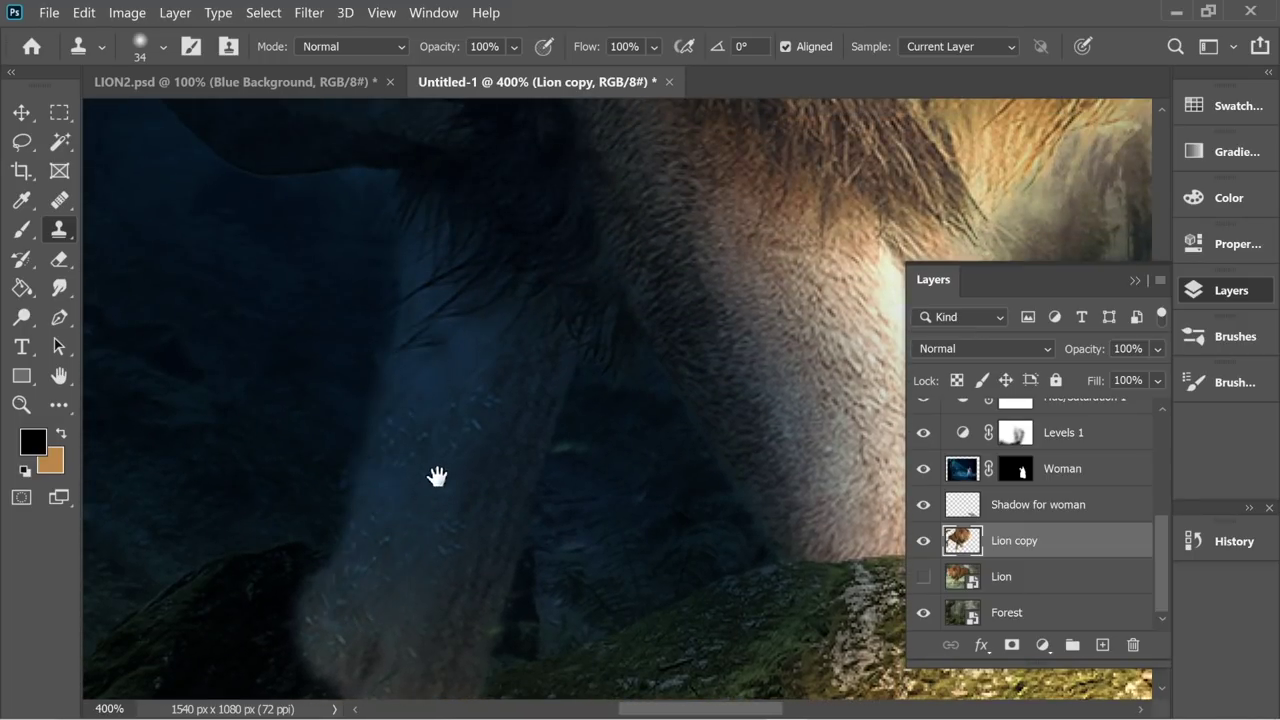
left_click_drag(437, 477, 445, 475)
left_click(473, 376, "alt")
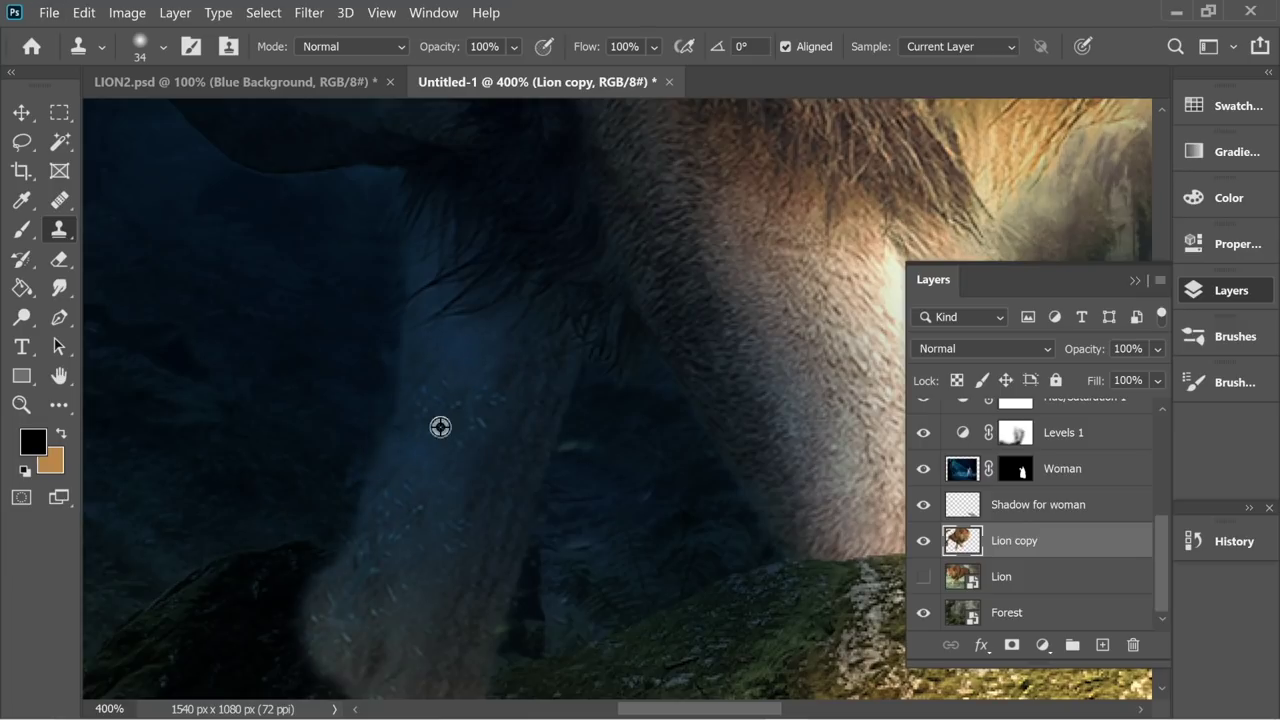
left_click_drag(393, 508, 361, 584)
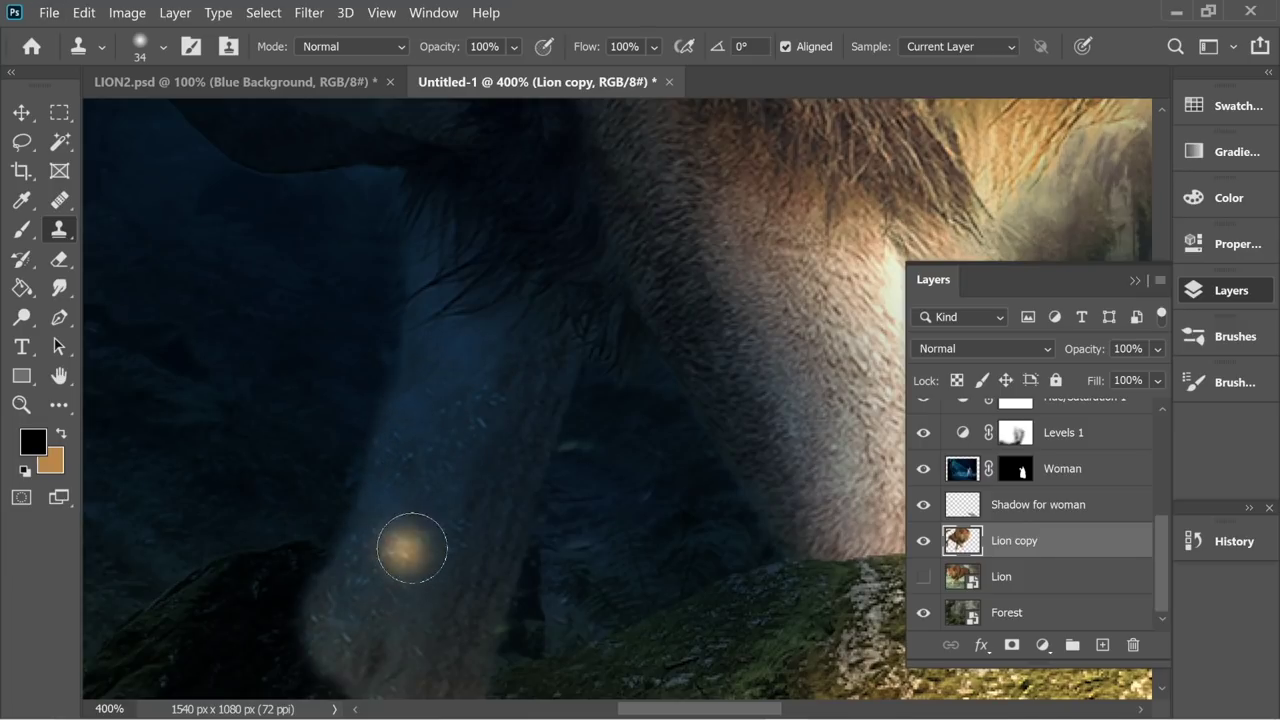
left_click_drag(407, 650, 449, 431)
mouse_move(390, 366)
left_mouse_down()
mouse_move(531, 434)
mouse_move(581, 435)
left_mouse_up()
left_click(417, 306, "alt")
left_click(383, 380)
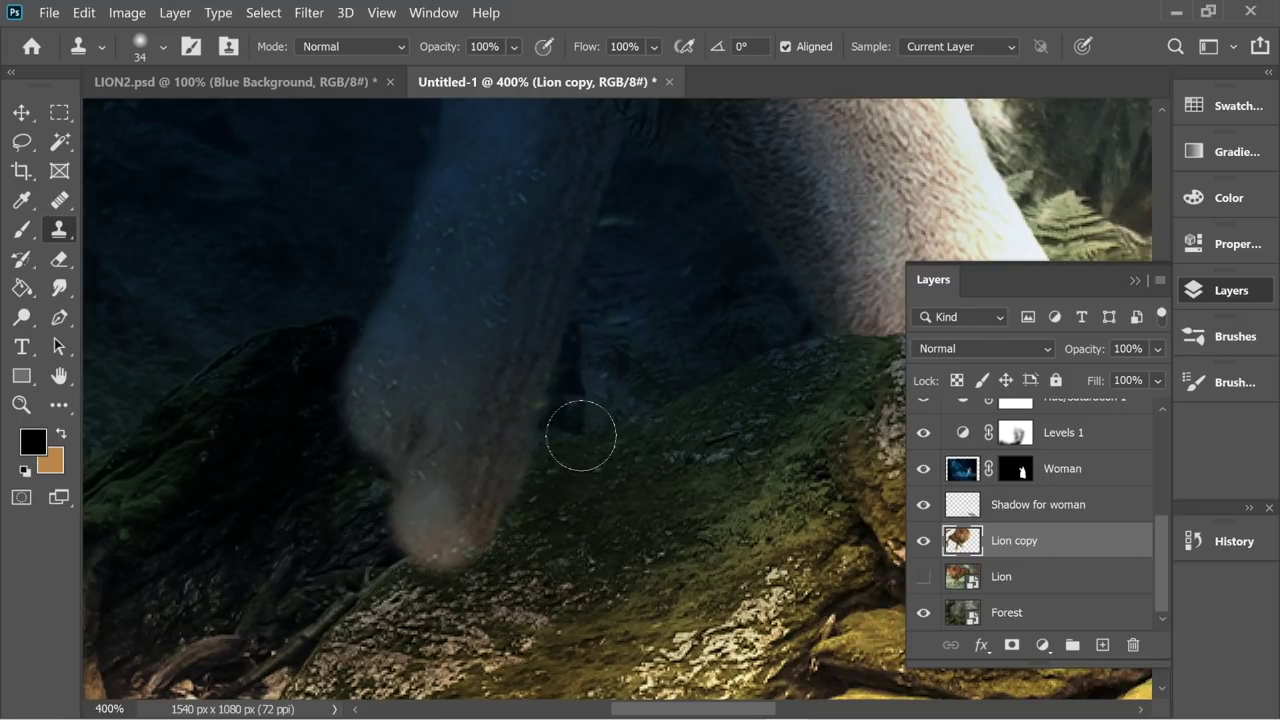
Step: Clone darker fur from the leg's inner edge onto the paw of the shadowed front leg
left_click(557, 248, "alt")
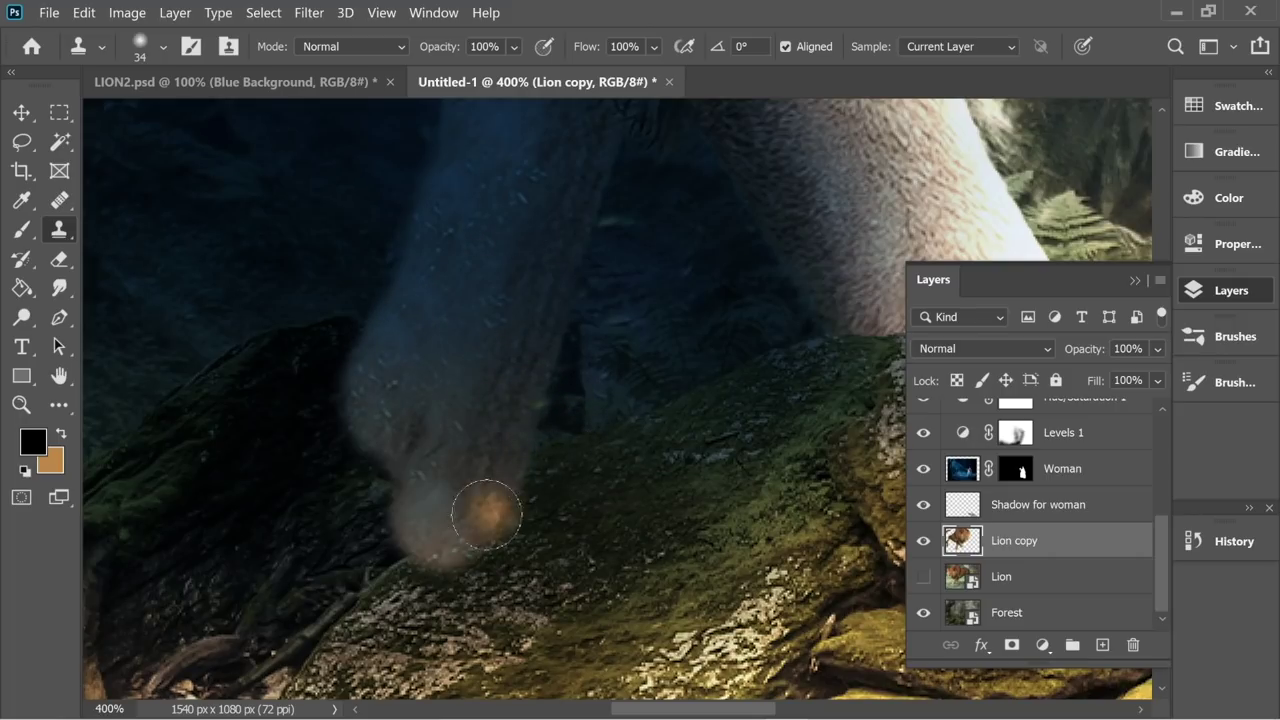
left_click_drag(480, 530, 478, 520)
left_click(480, 509)
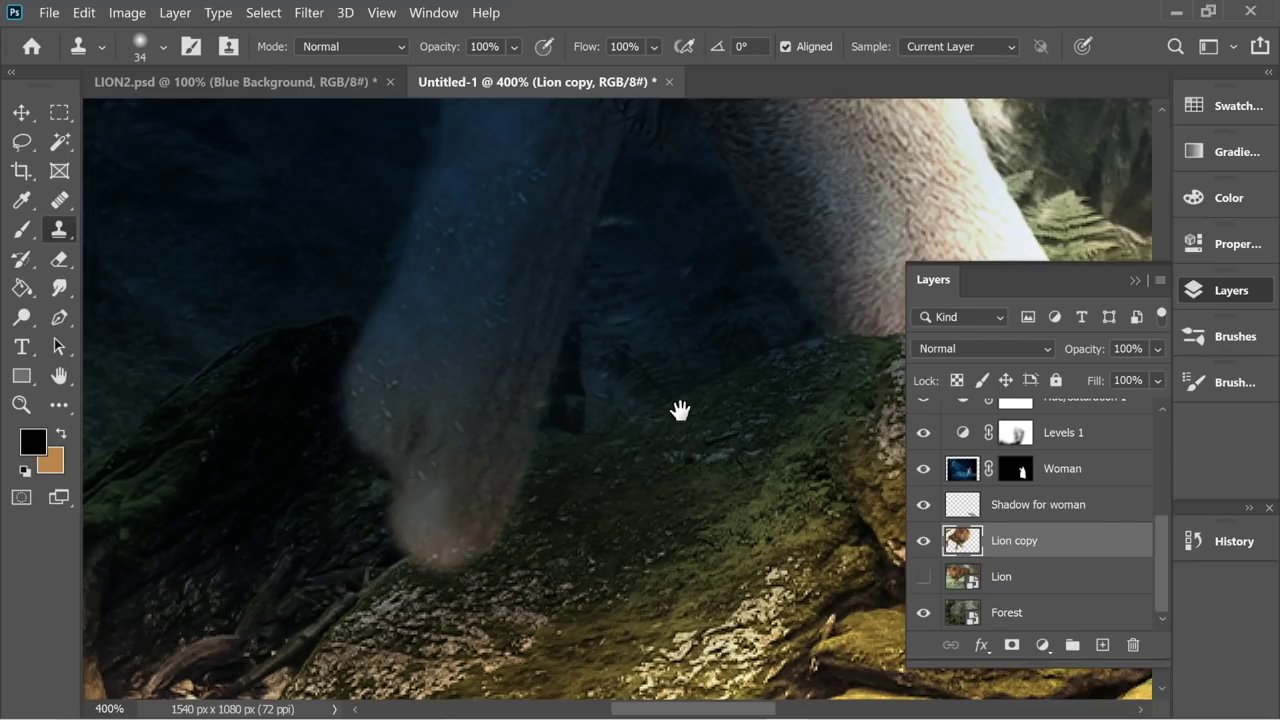
Step: Lower the Lion copy layer's opacity to 29% and lasso the part of the shadowed front leg overlapping the dark rock and mossy slope
mouse_move(680, 409)
left_mouse_down()
mouse_move(646, 391)
mouse_move(668, 378)
mouse_move(600, 371)
mouse_move(606, 414)
mouse_move(586, 380)
mouse_move(633, 394)
left_mouse_up()
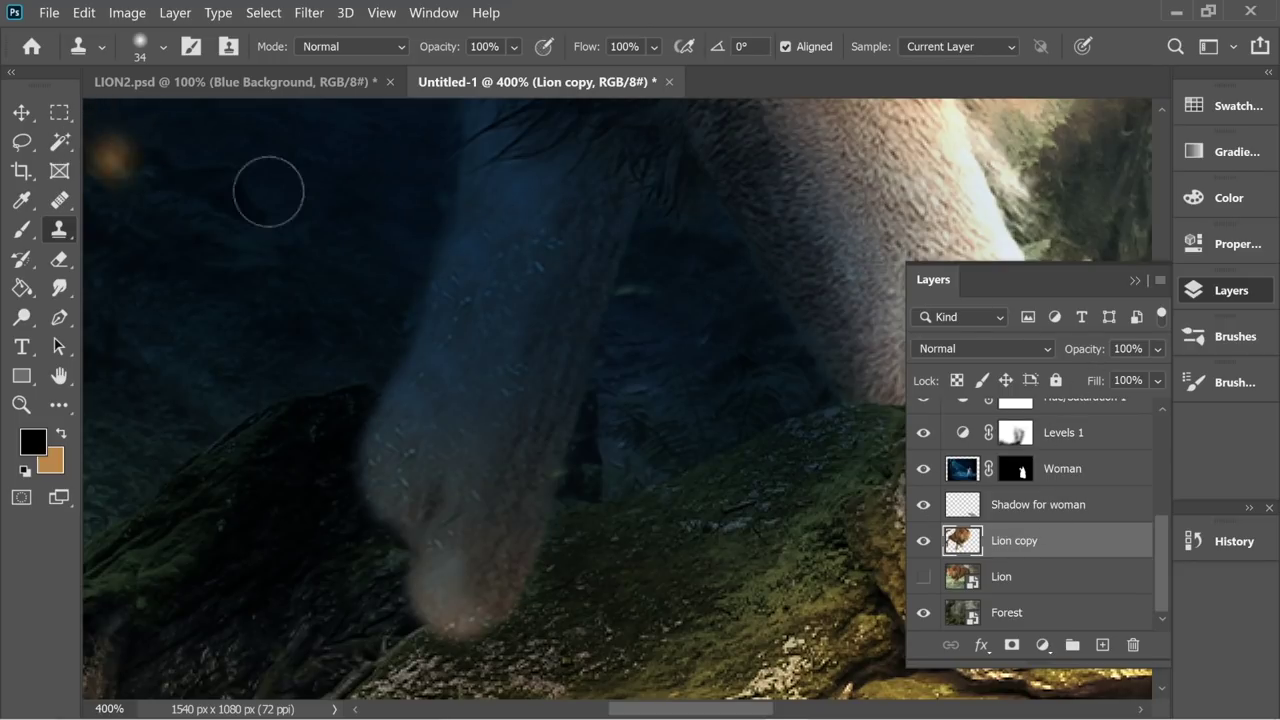
left_click(1157, 349)
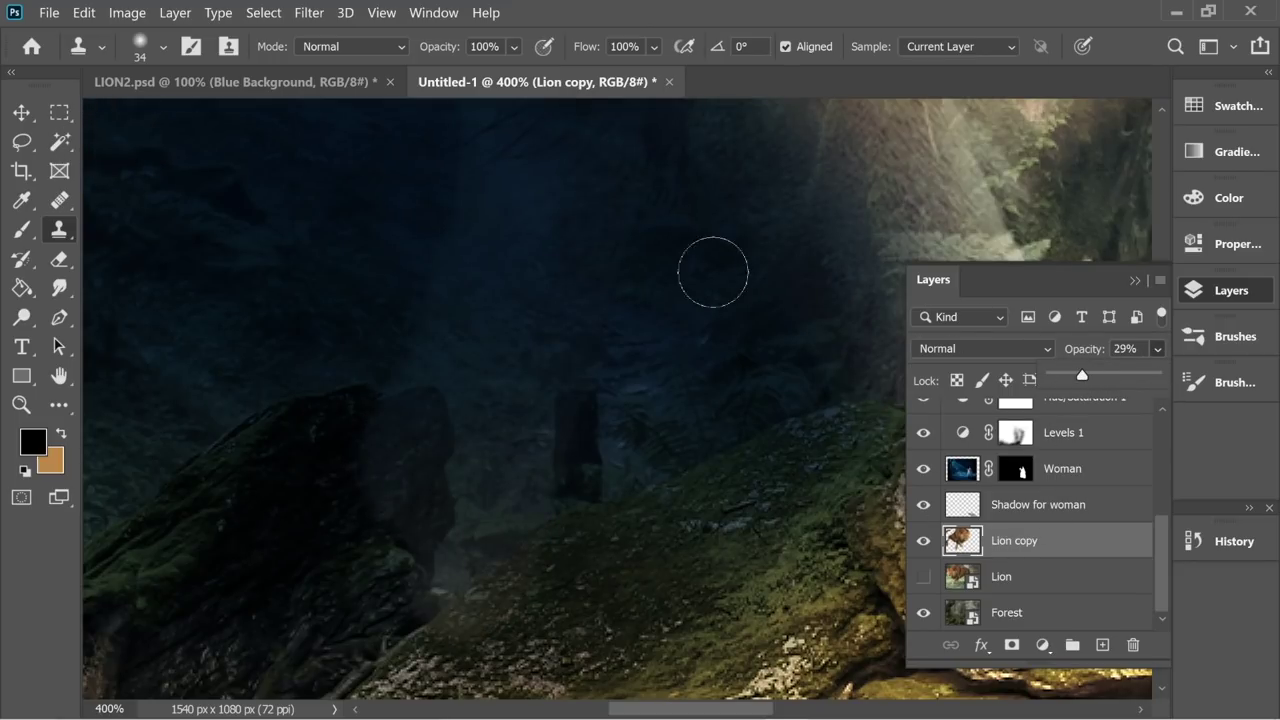
left_click(22, 141)
key("ctrl+plus")
key("ctrl+plus")
key("ctrl+plus")
key("ctrl+plus")
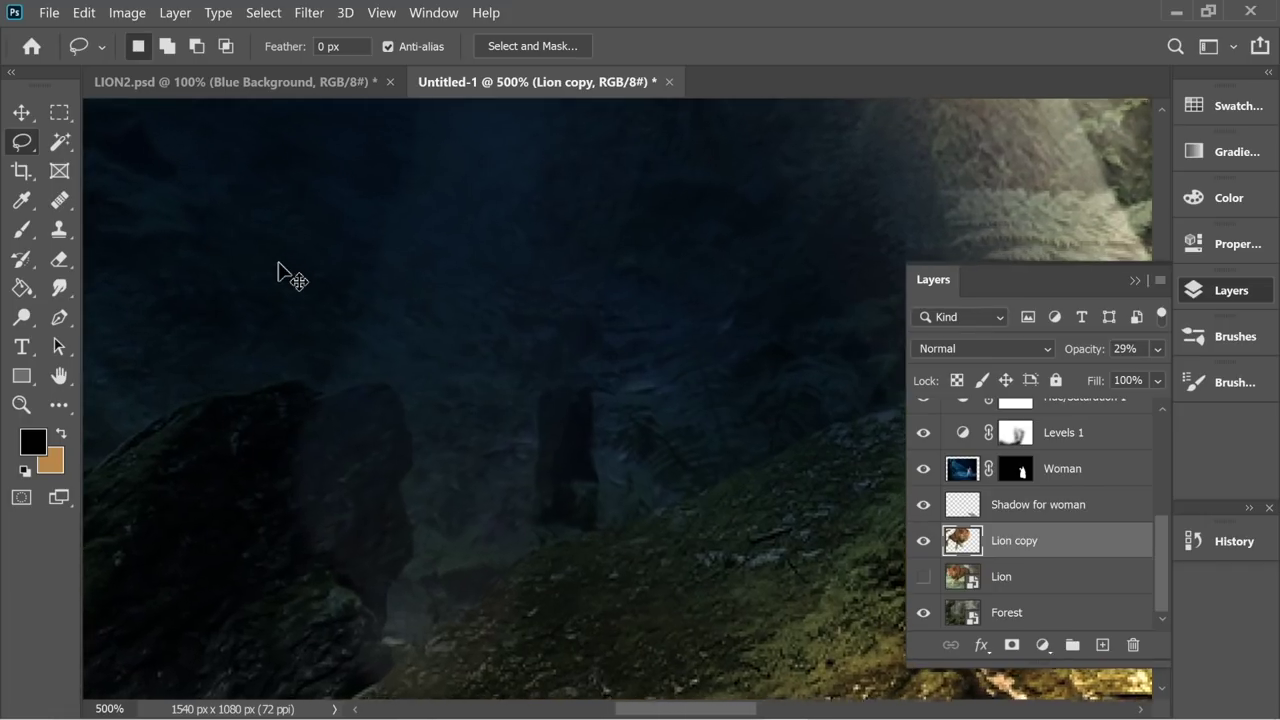
mouse_move(280, 263)
left_mouse_down()
mouse_move(464, 224)
mouse_move(538, 318)
left_mouse_up()
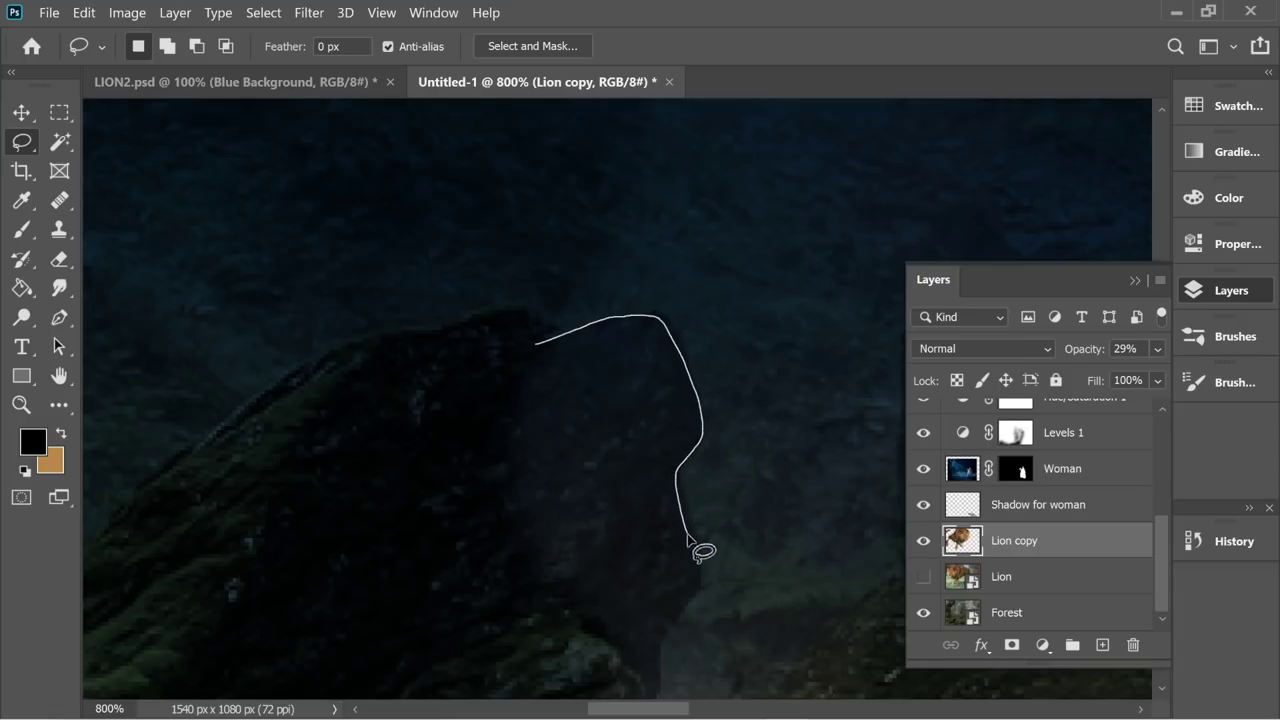
mouse_move(662, 633)
left_mouse_down()
mouse_move(651, 663)
mouse_move(503, 431)
mouse_move(457, 331)
mouse_move(461, 342)
left_mouse_up()
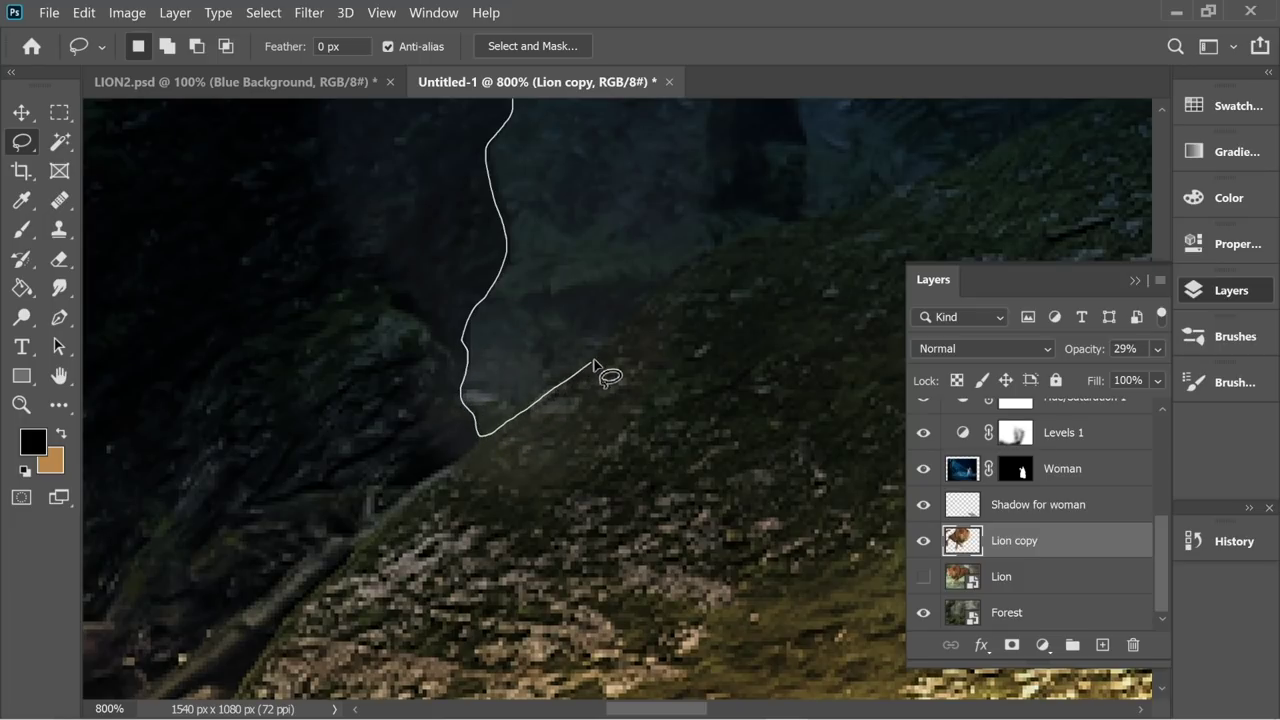
mouse_move(740, 245)
left_mouse_down()
mouse_move(760, 517)
mouse_move(459, 610)
mouse_move(135, 408)
mouse_move(161, 233)
mouse_move(200, 285)
mouse_move(250, 428)
left_mouse_up()
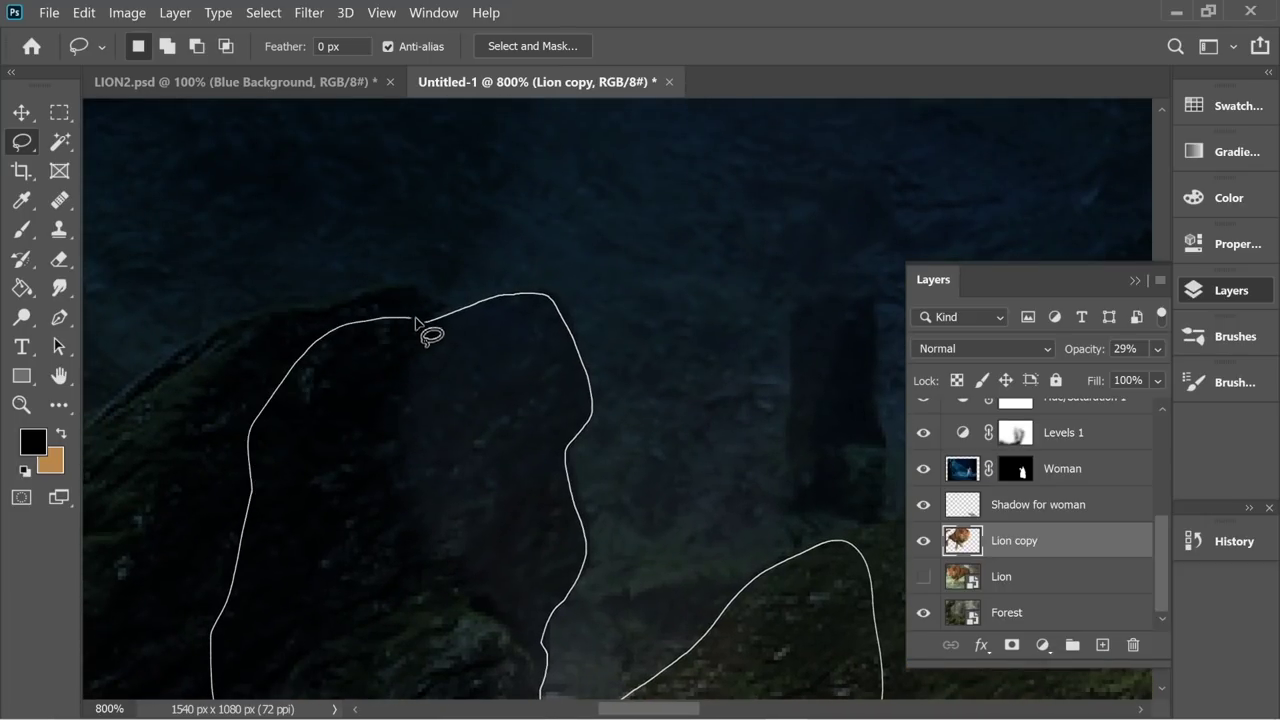
left_click_drag(416, 318, 424, 321)
Step: Erase the lower leg and paw inside the selection over the rocks with a 139 px soft eraser, and deselect
key("ctrl+d")
key("ctrl+minus")
key("ctrl+minus")
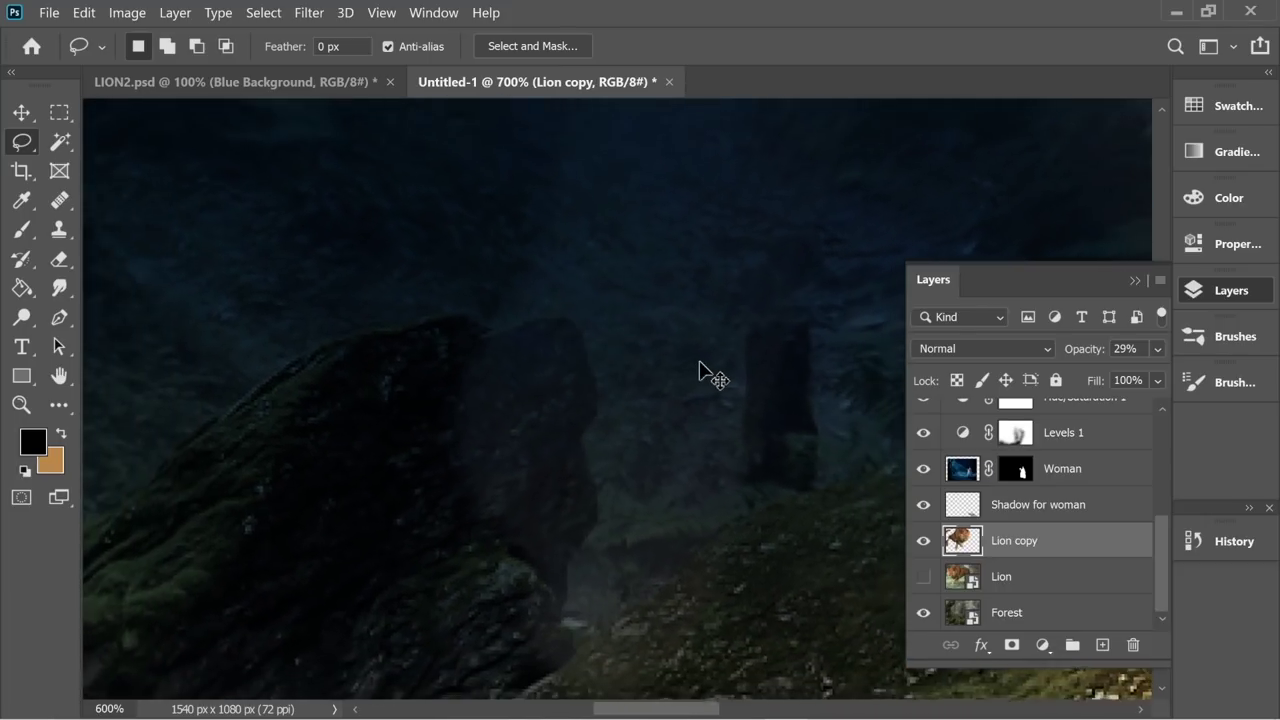
key("ctrl+minus")
key("ctrl+minus")
key("ctrl+shift+d")
key("e")
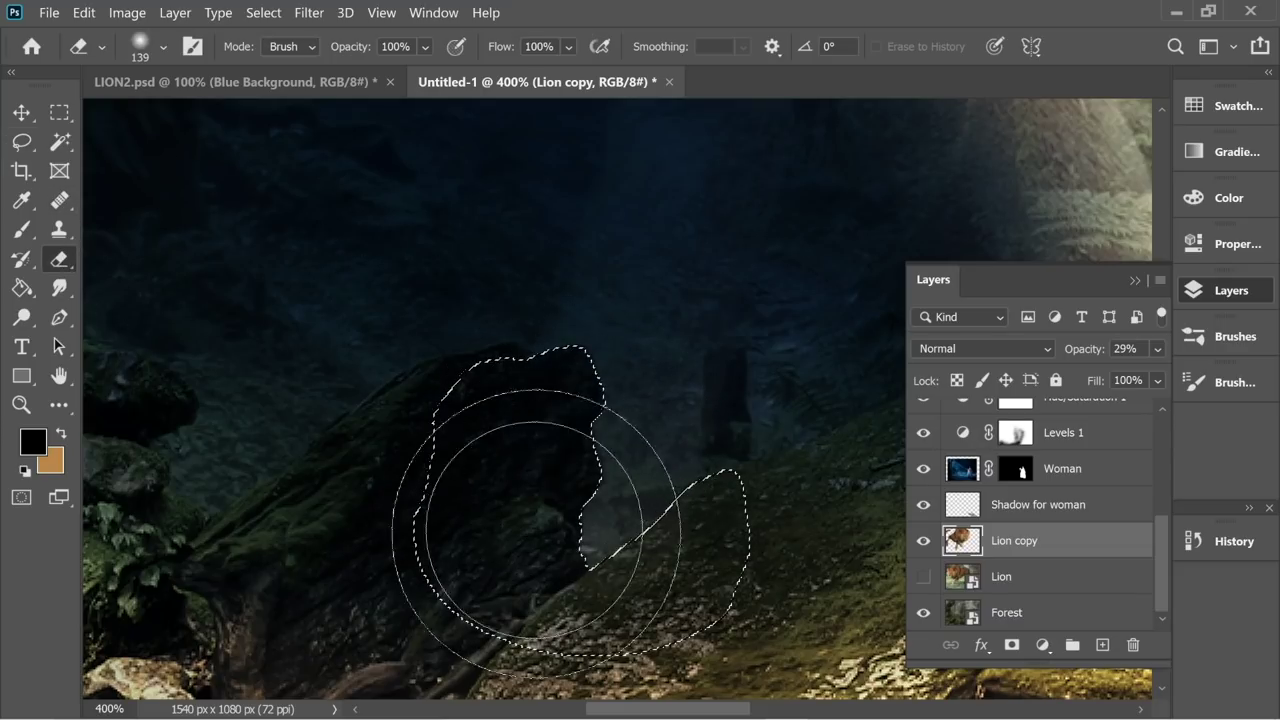
key("ctrl+plus")
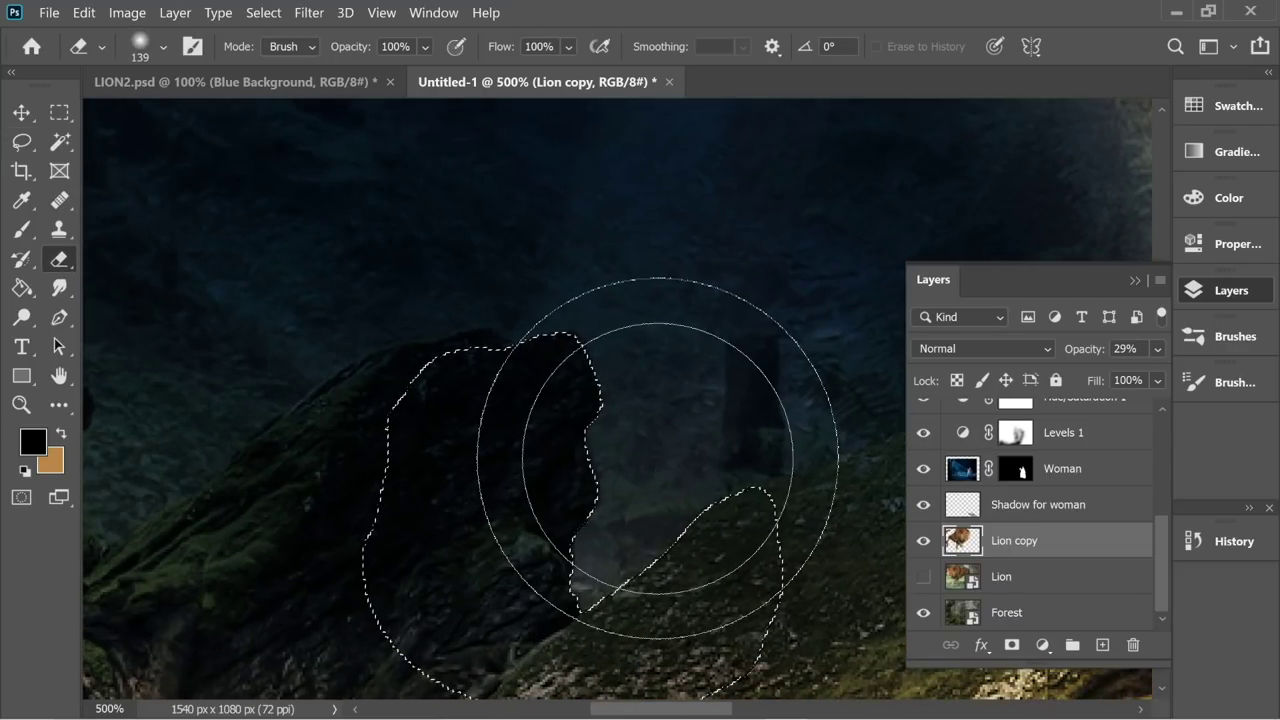
left_click_drag(594, 296, 541, 448)
left_click(57, 114)
left_click(462, 211)
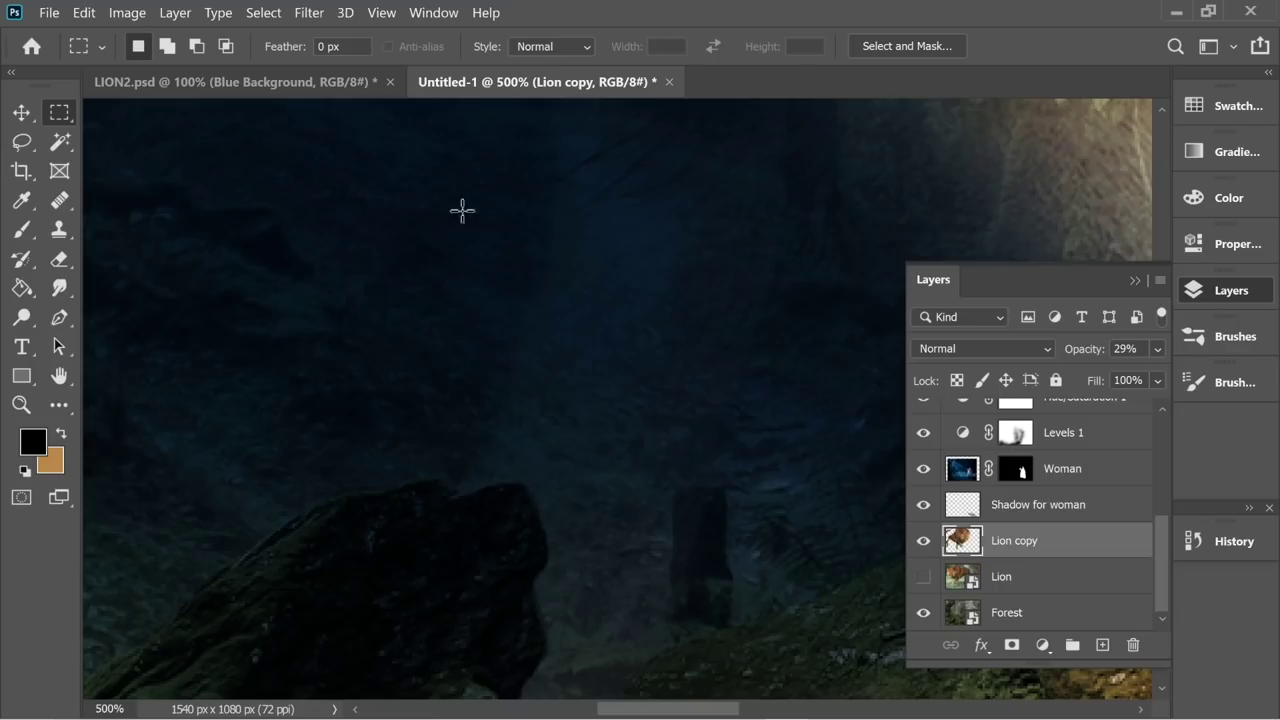
Step: Restore the Lion copy layer to 100% opacity and erase the leg's rough outer edge above the dark rock with a 61 px eraser
left_click_drag(1097, 375, 1160, 374)
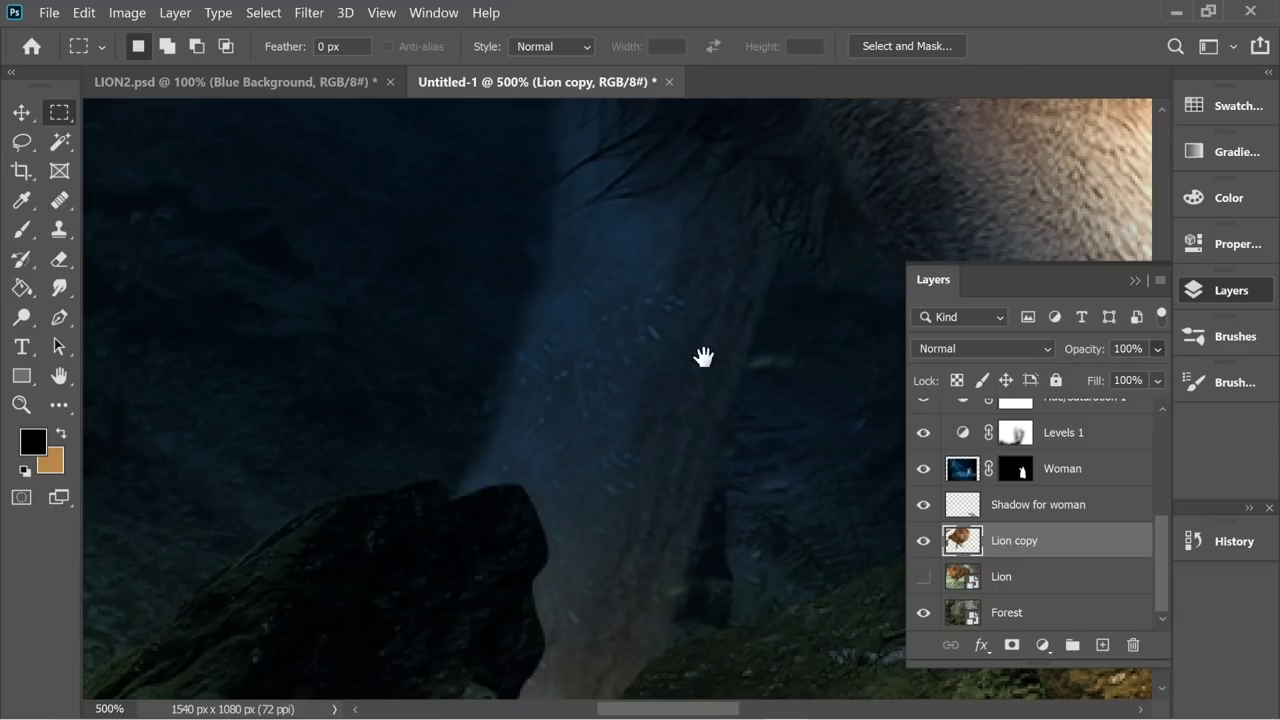
left_click_drag(736, 399, 711, 351)
key("e")
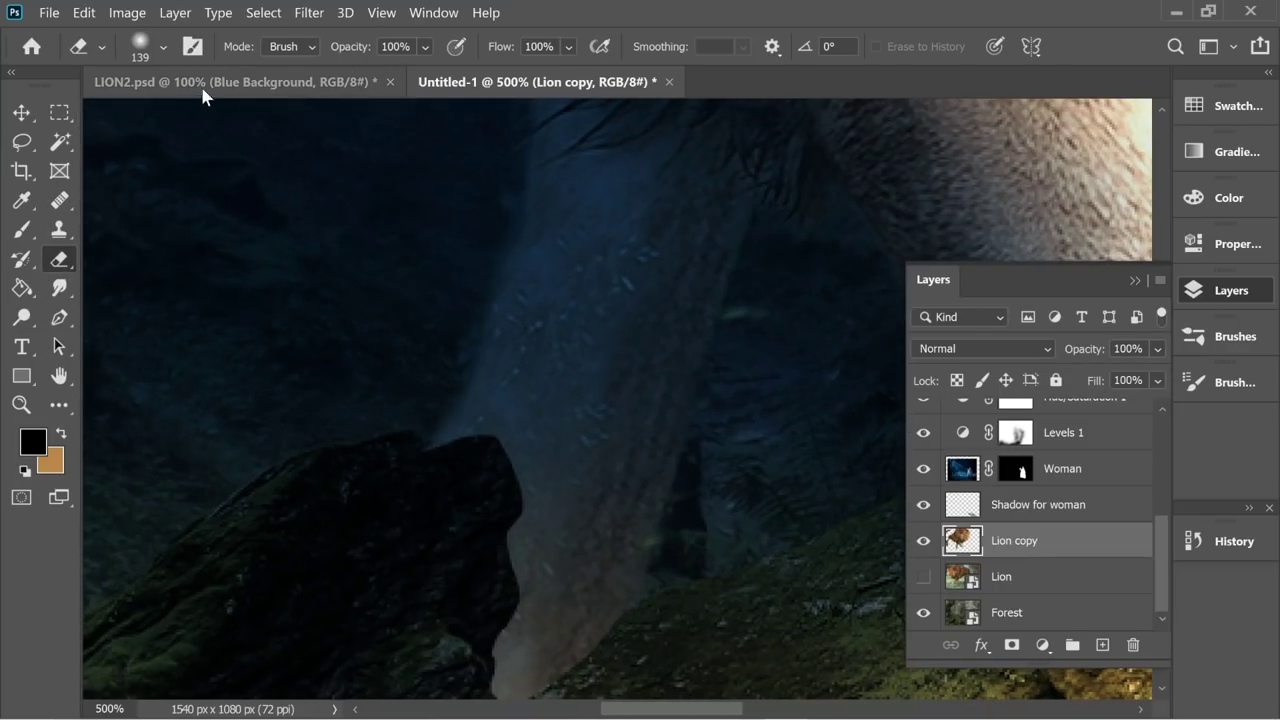
left_click(162, 46)
key("Return")
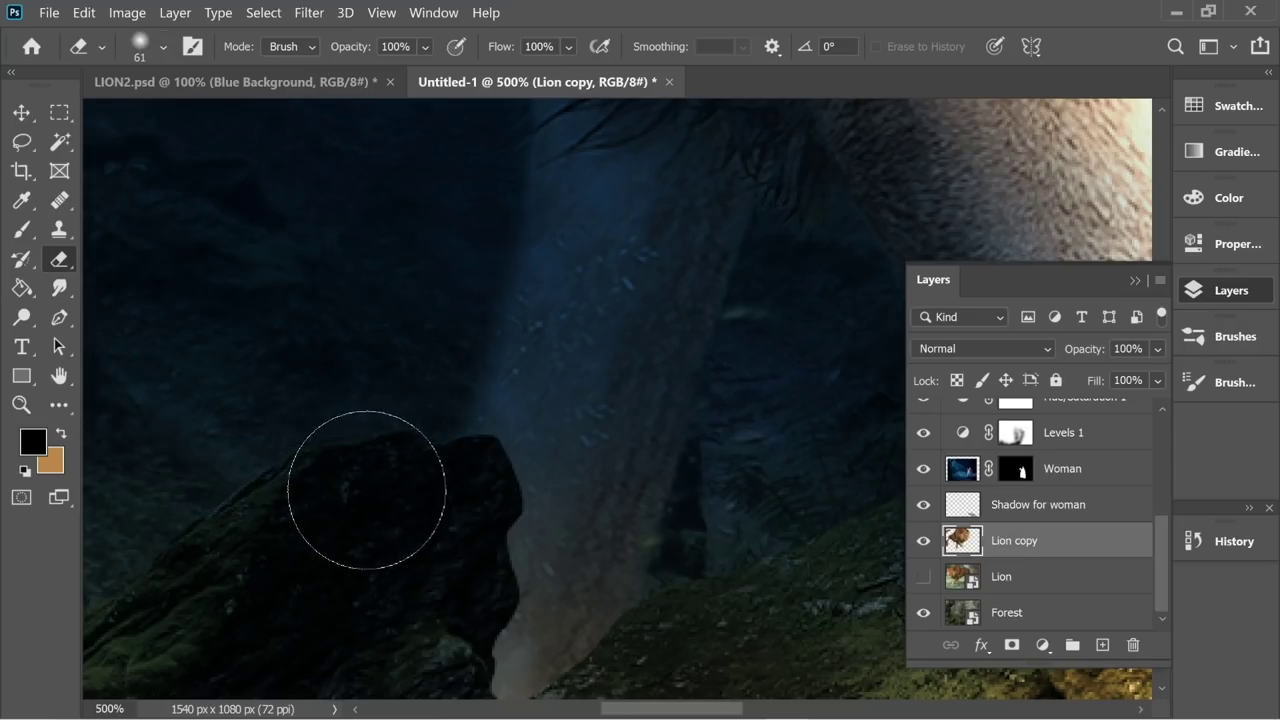
left_click_drag(523, 358, 295, 250)
mouse_move(594, 211)
left_mouse_down()
mouse_move(543, 286)
mouse_move(506, 423)
mouse_move(451, 534)
mouse_move(440, 610)
left_mouse_up()
key("ctrl+z")
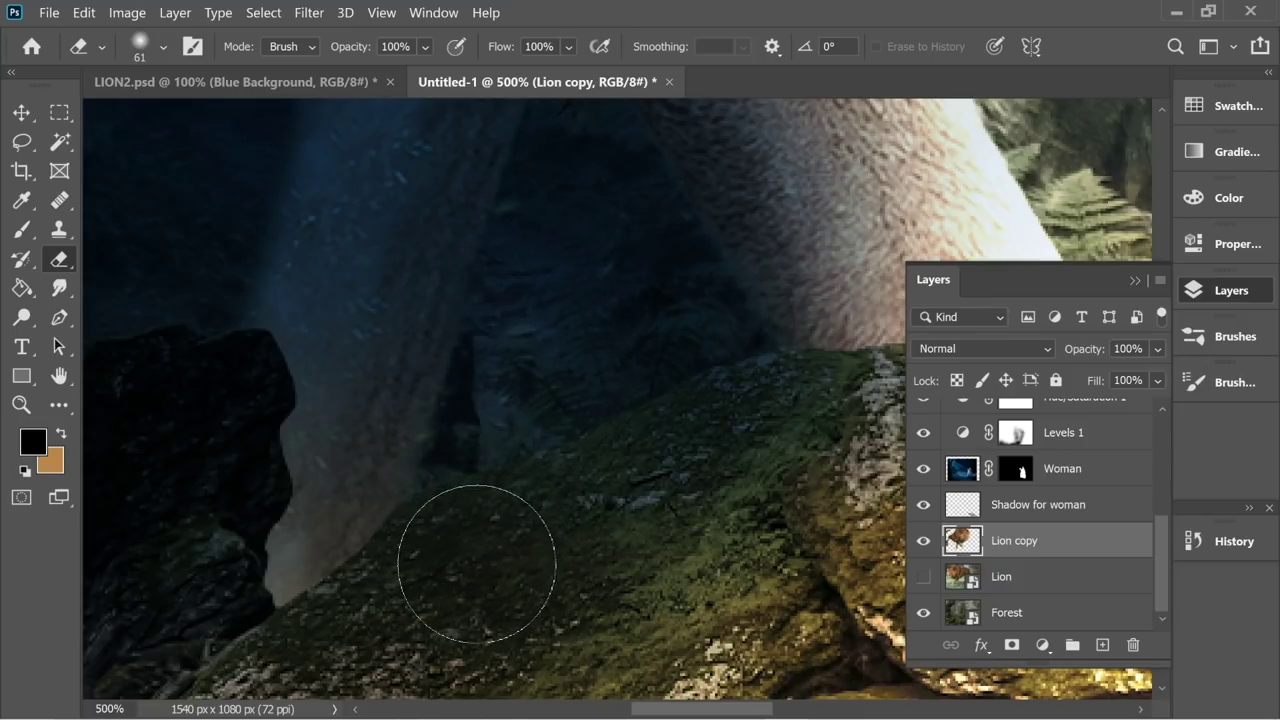
left_click_drag(311, 531, 306, 528)
Step: Select the Light 2 layer and erase its warm glow from the lower part of the shadowed front leg
scroll(1075, 440, "up", 5)
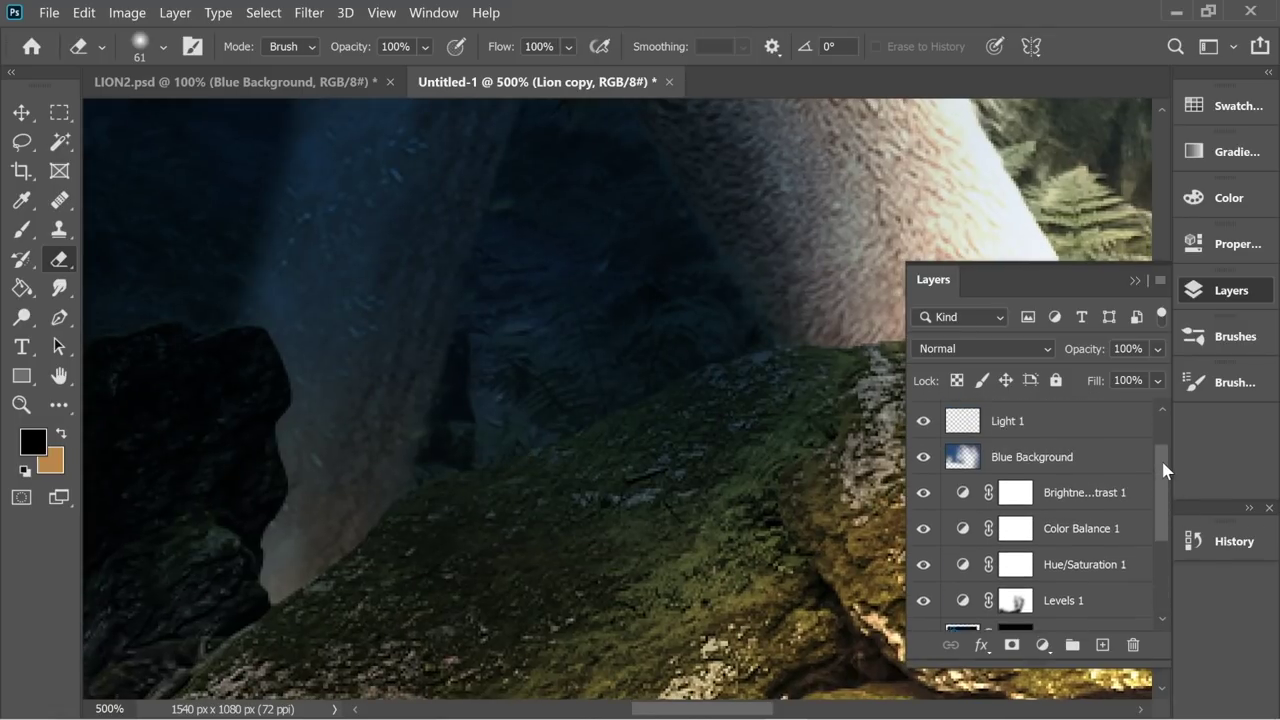
left_click(1018, 454)
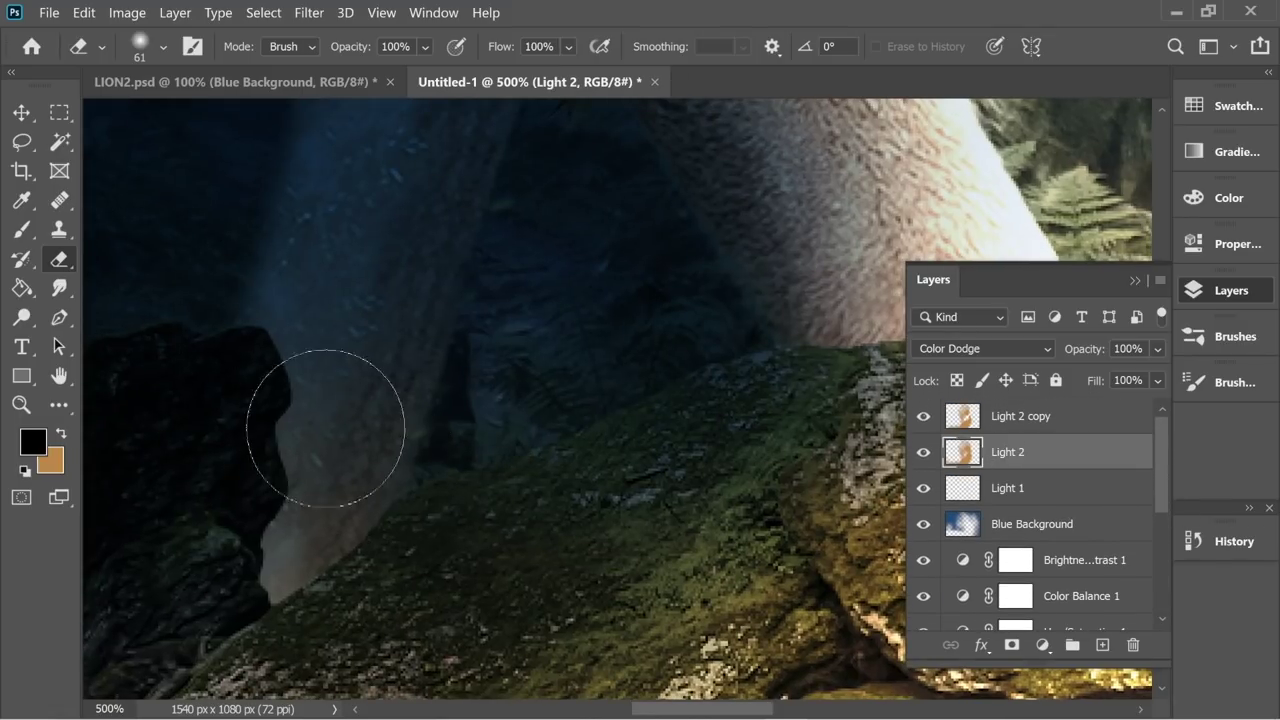
left_click(1037, 425)
left_click(1018, 460)
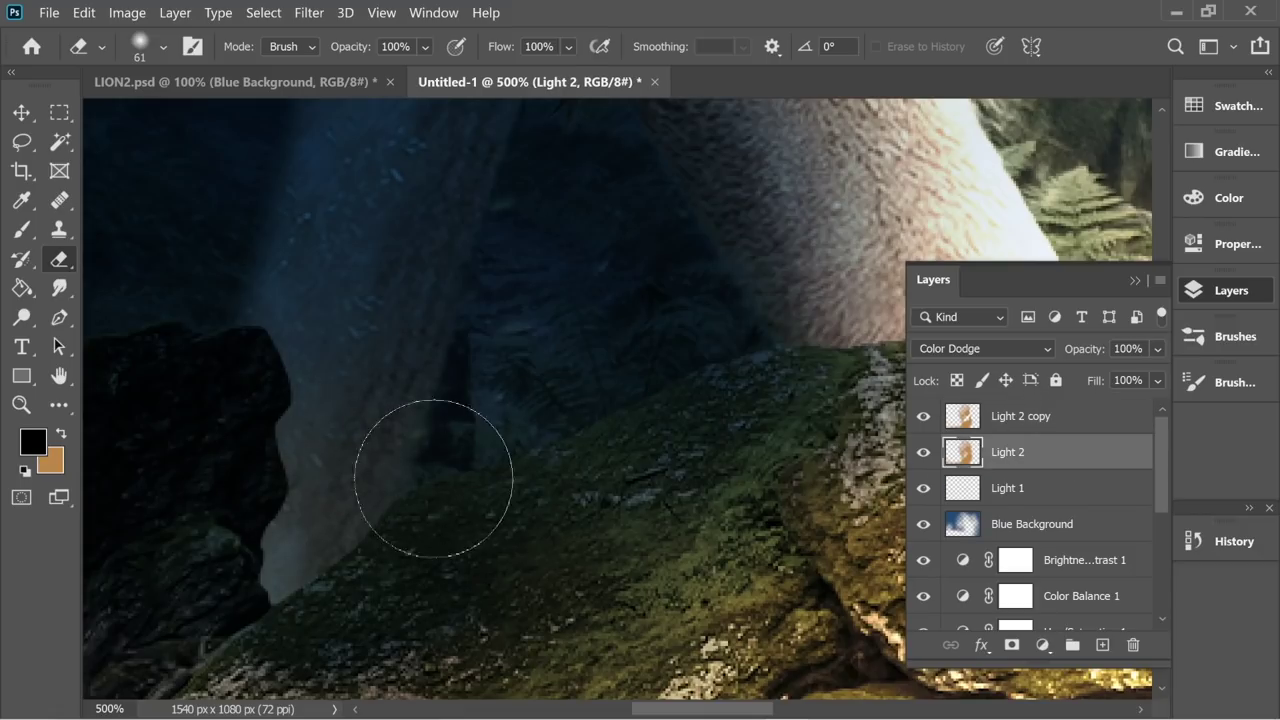
left_click_drag(422, 476, 420, 451)
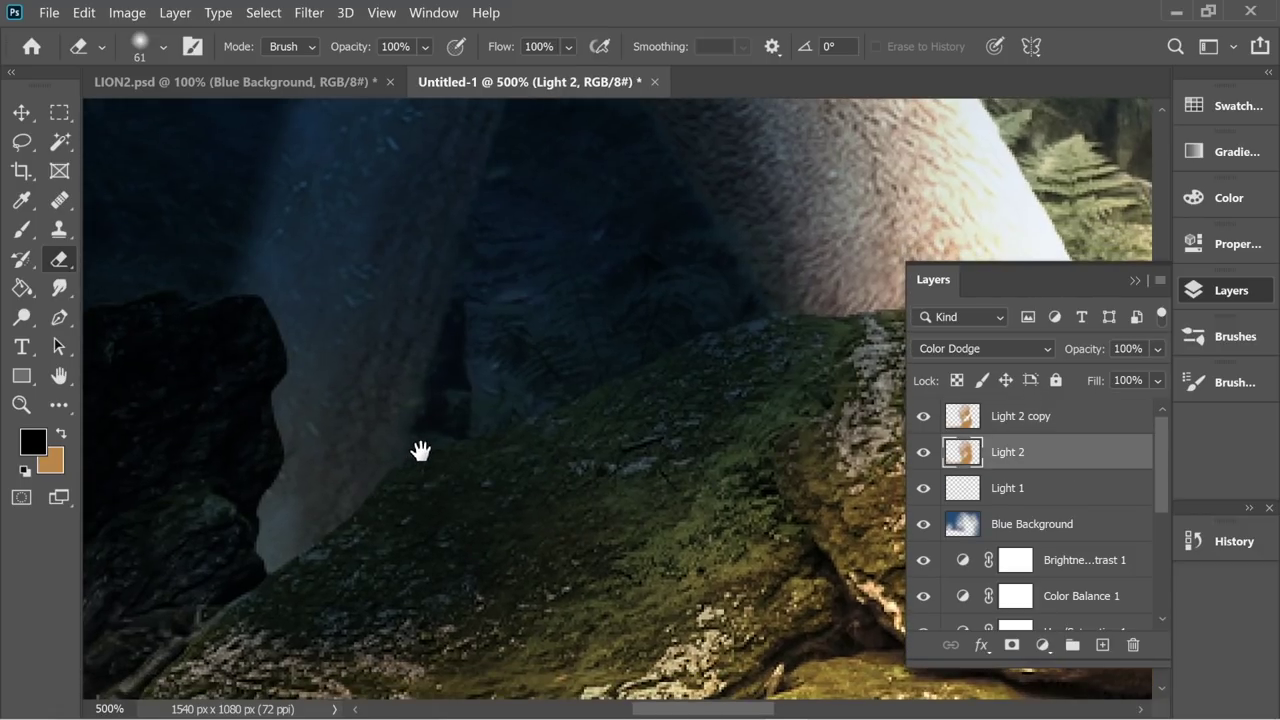
left_click_drag(591, 603, 669, 435)
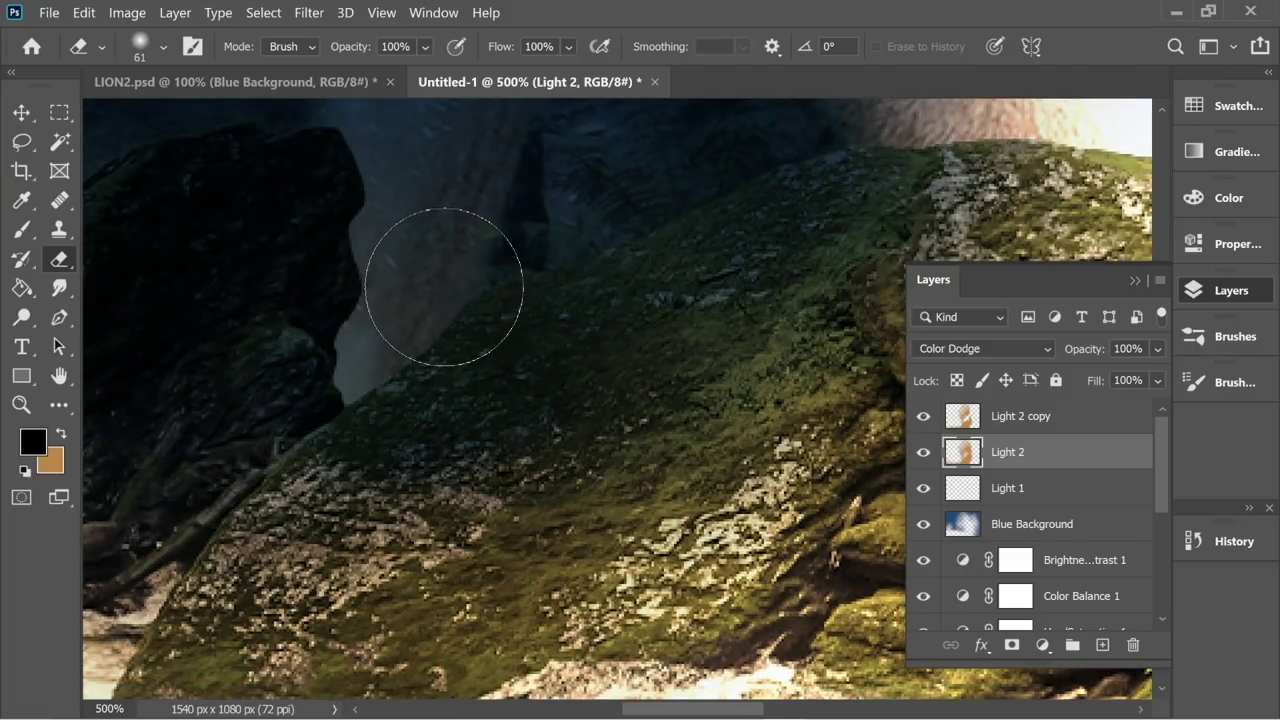
key("ctrl+minus")
key("ctrl+minus")
key("ctrl+minus")
key("ctrl+minus")
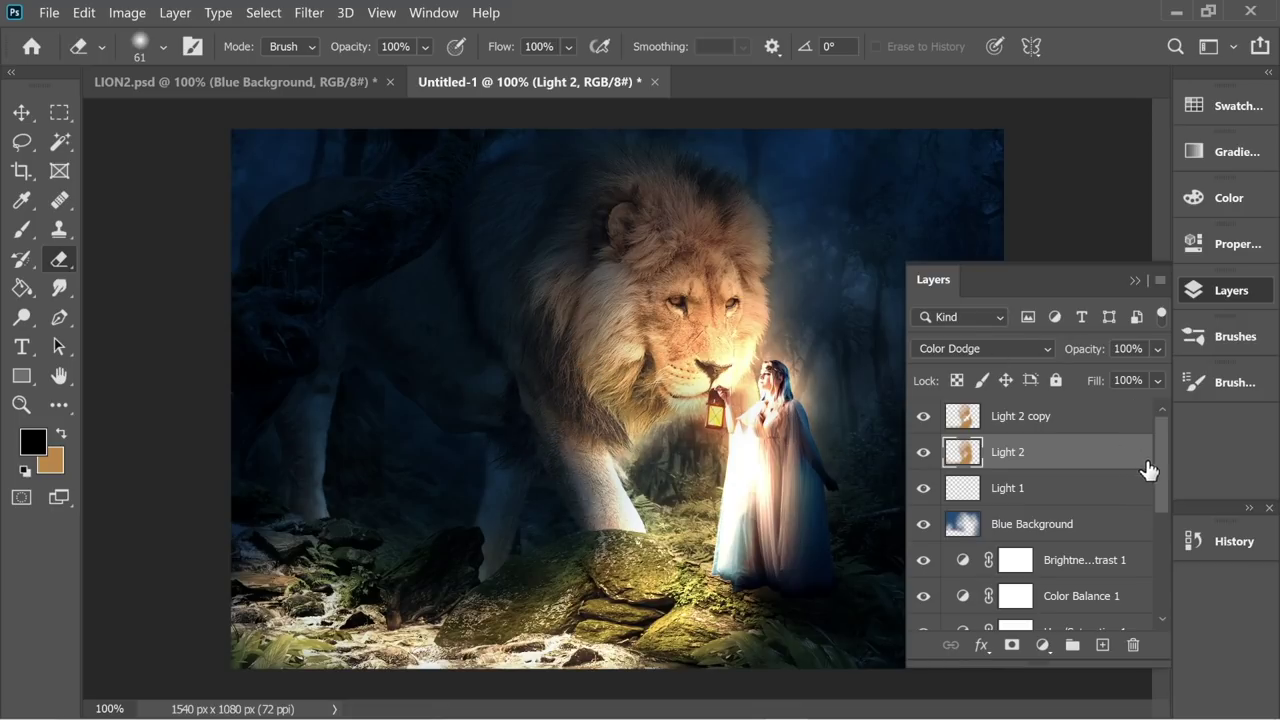
Step: Set the brightness of the Brightness/Contrast 1 adjustment layer to -49
left_click_drag(1160, 472, 1154, 547)
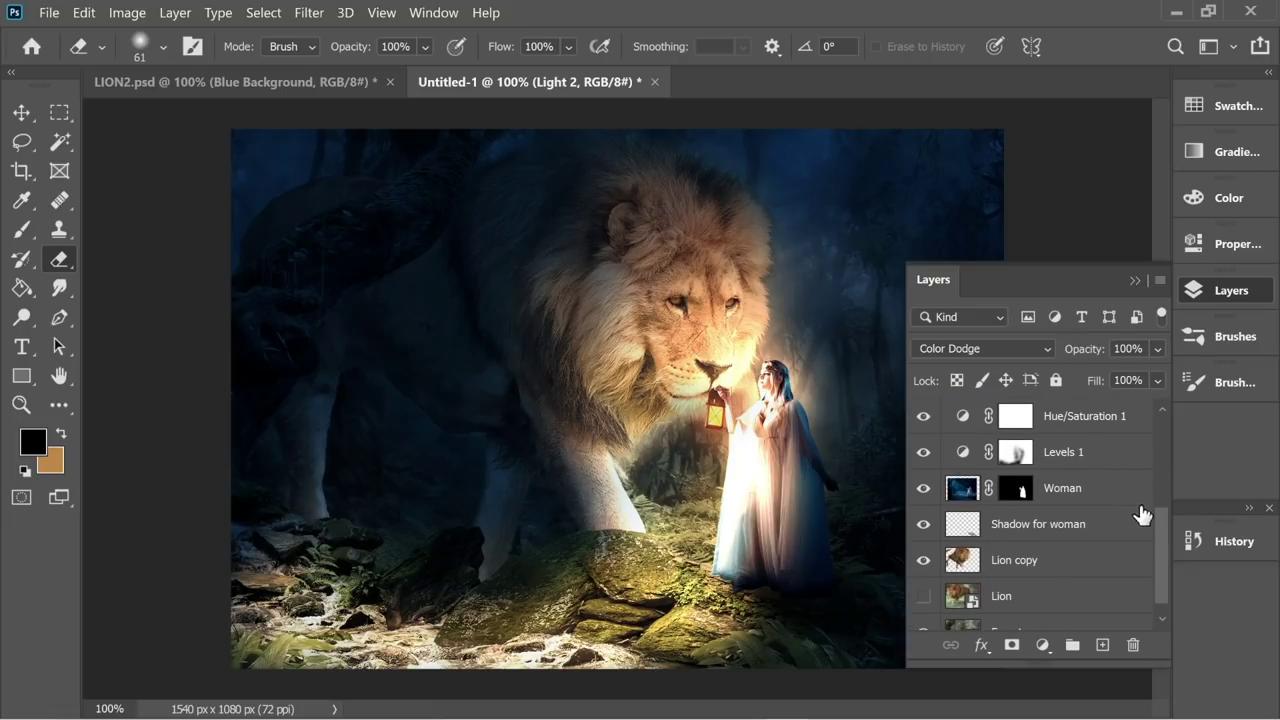
scroll(1155, 495, "up", 3)
double_click(968, 455)
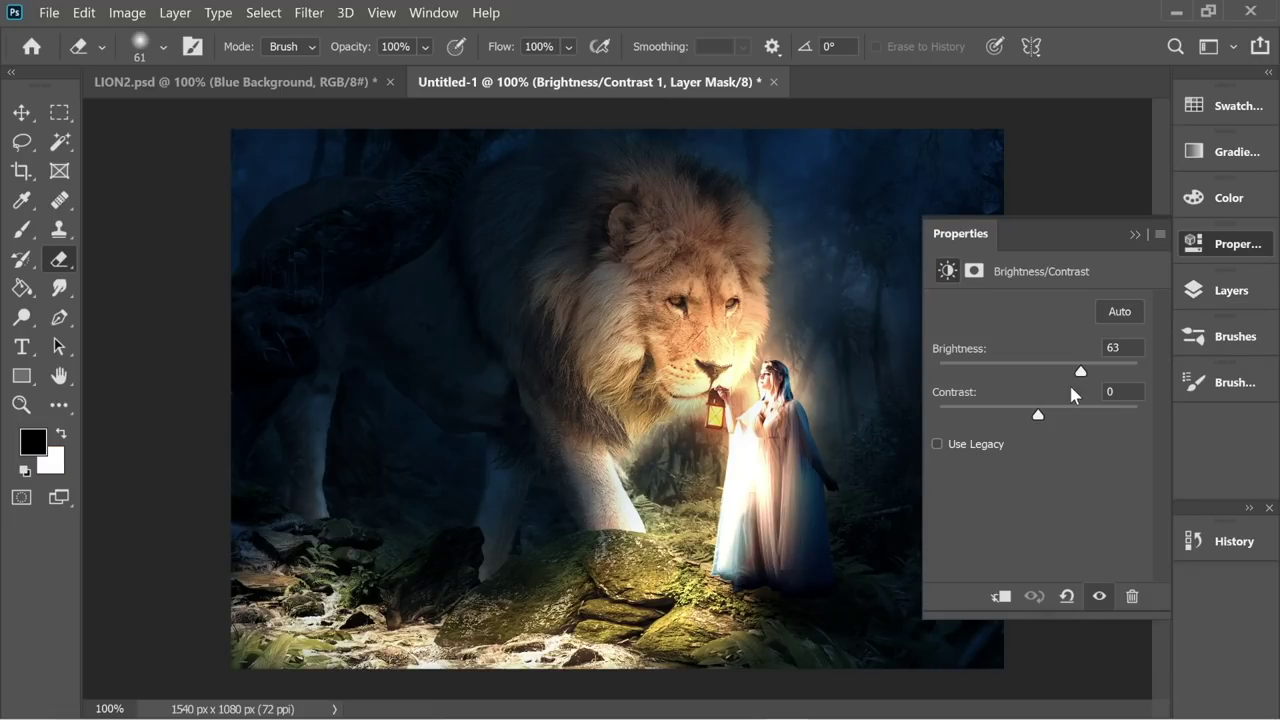
left_click_drag(1079, 372, 983, 376)
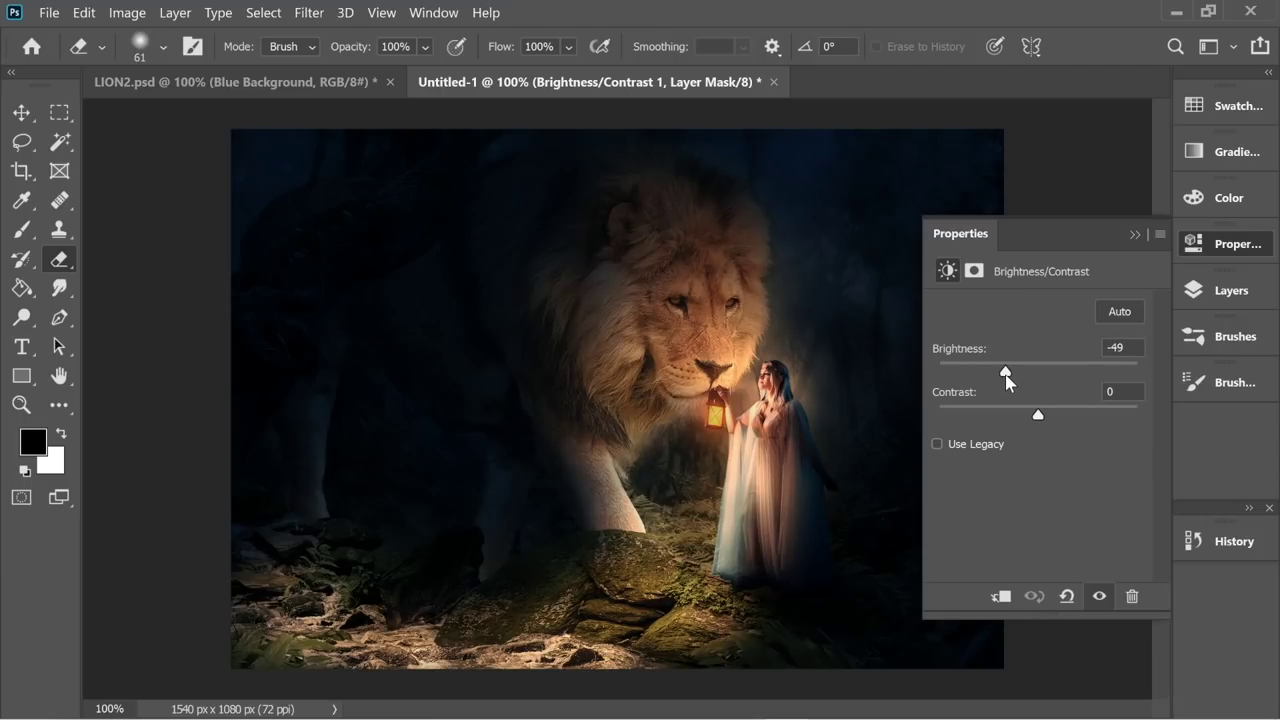
left_click(1135, 234)
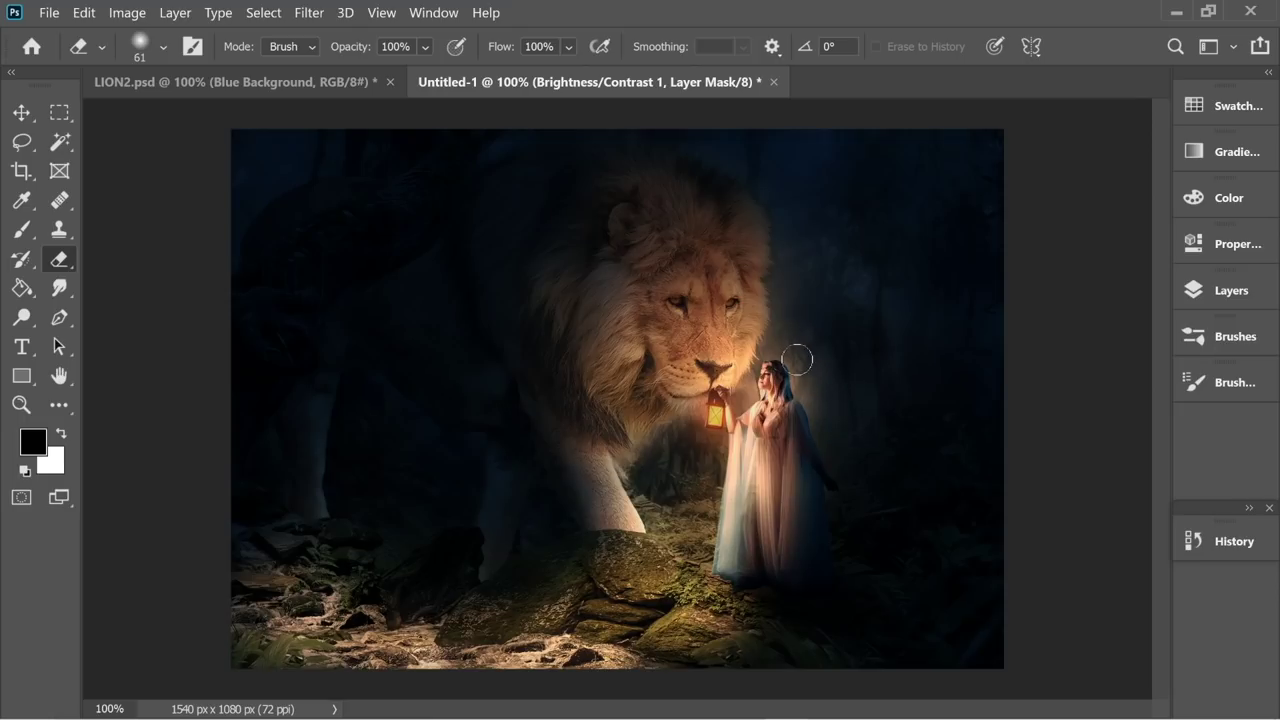
Step: Erase the glow behind the woman's head and back on the Light 2 layer with a 105 px soft eraser
left_click(1225, 290)
scroll(1060, 445, "up", 3)
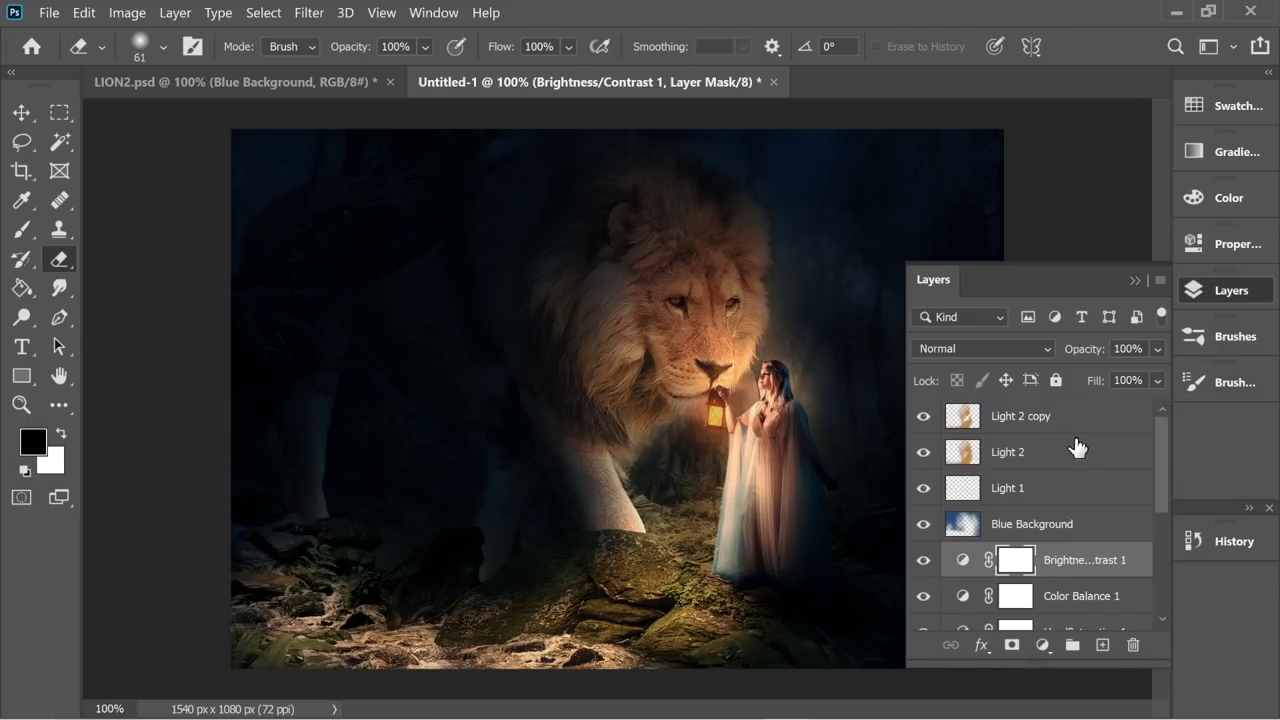
left_click(1005, 452)
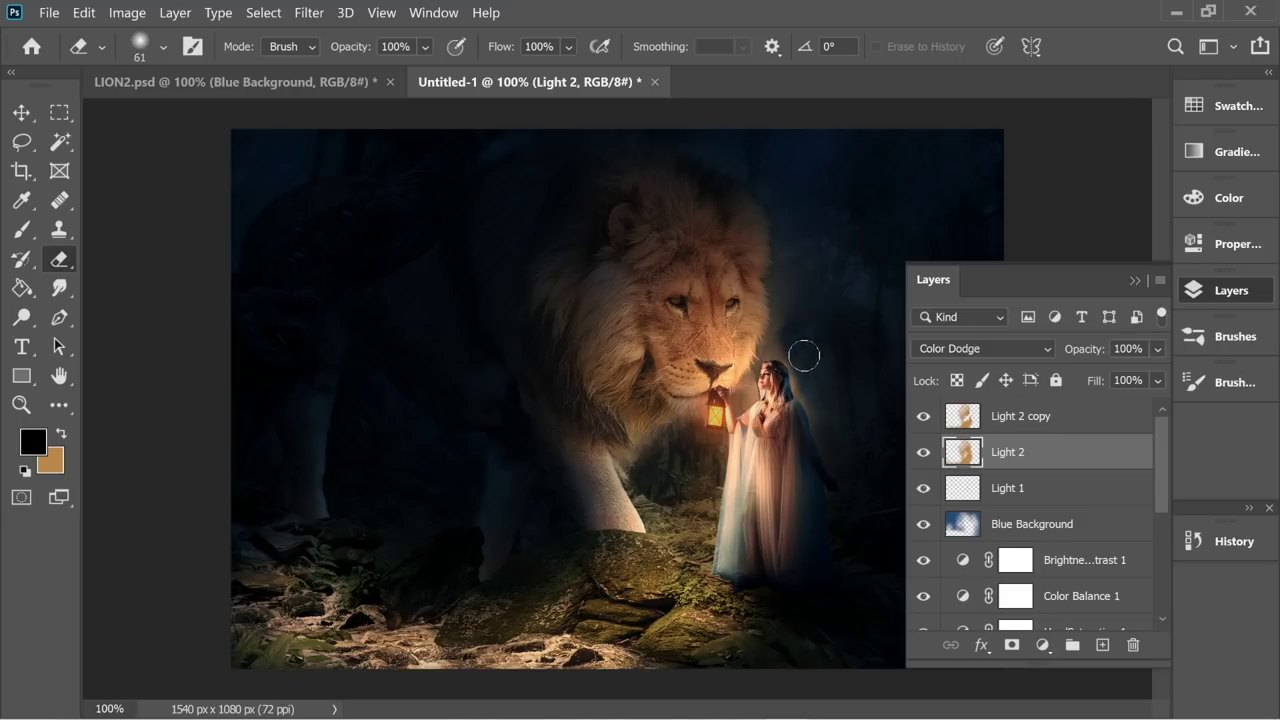
left_click(163, 47)
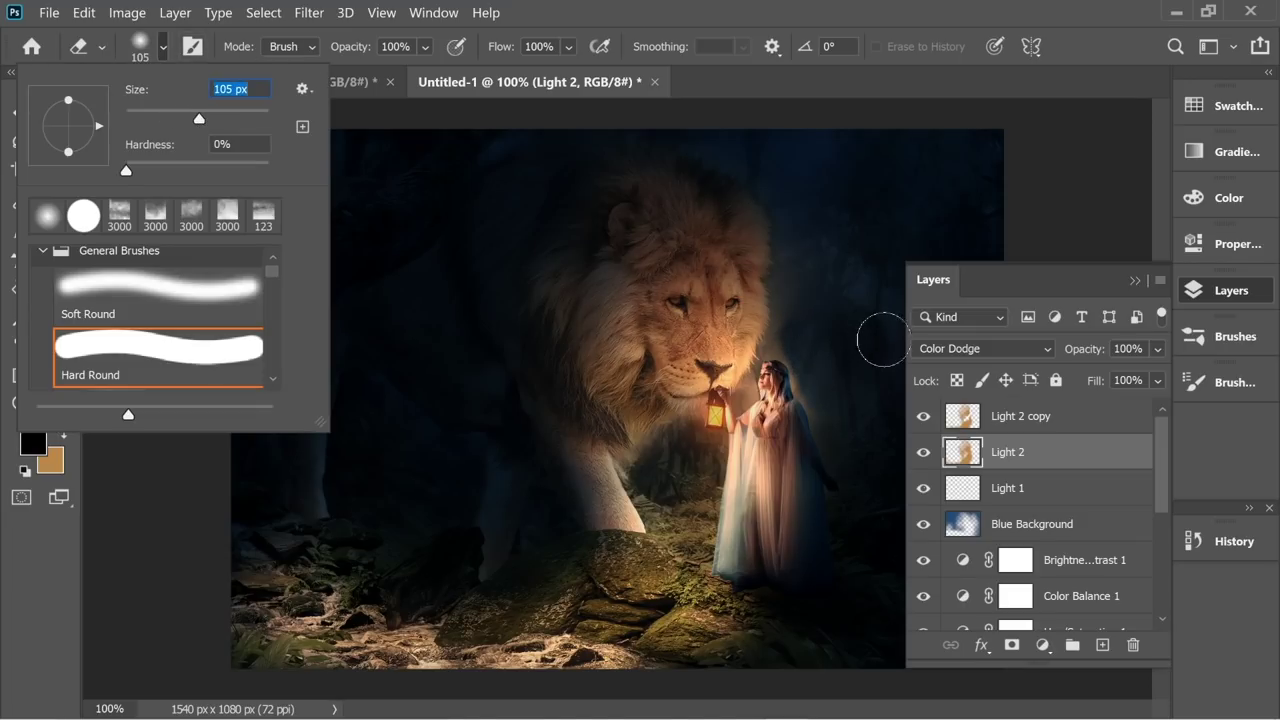
left_click(805, 358)
mouse_move(845, 456)
left_mouse_down()
mouse_move(821, 381)
mouse_move(818, 419)
mouse_move(805, 360)
mouse_move(793, 187)
mouse_move(811, 430)
mouse_move(795, 363)
mouse_move(843, 469)
mouse_move(788, 352)
mouse_move(840, 351)
left_mouse_up()
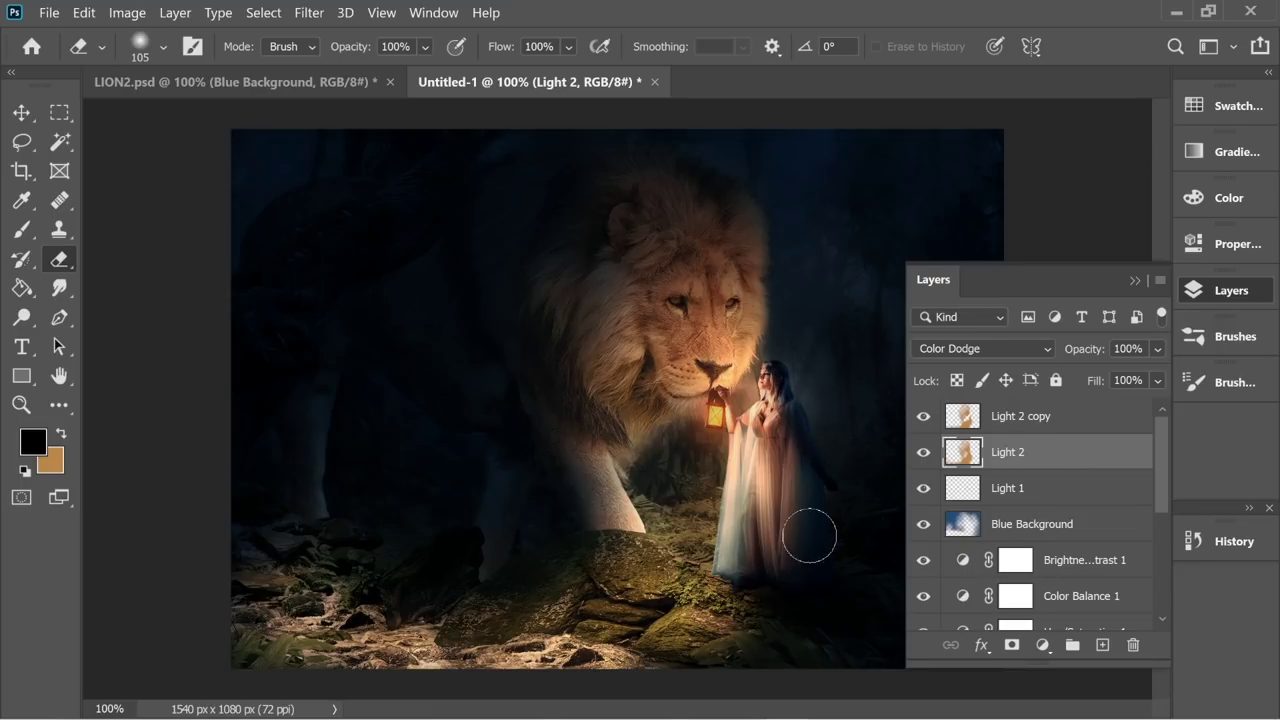
Step: Switch to the Brush with the orange swatch as foreground color, and save the document as lio.psd
left_click(24, 230)
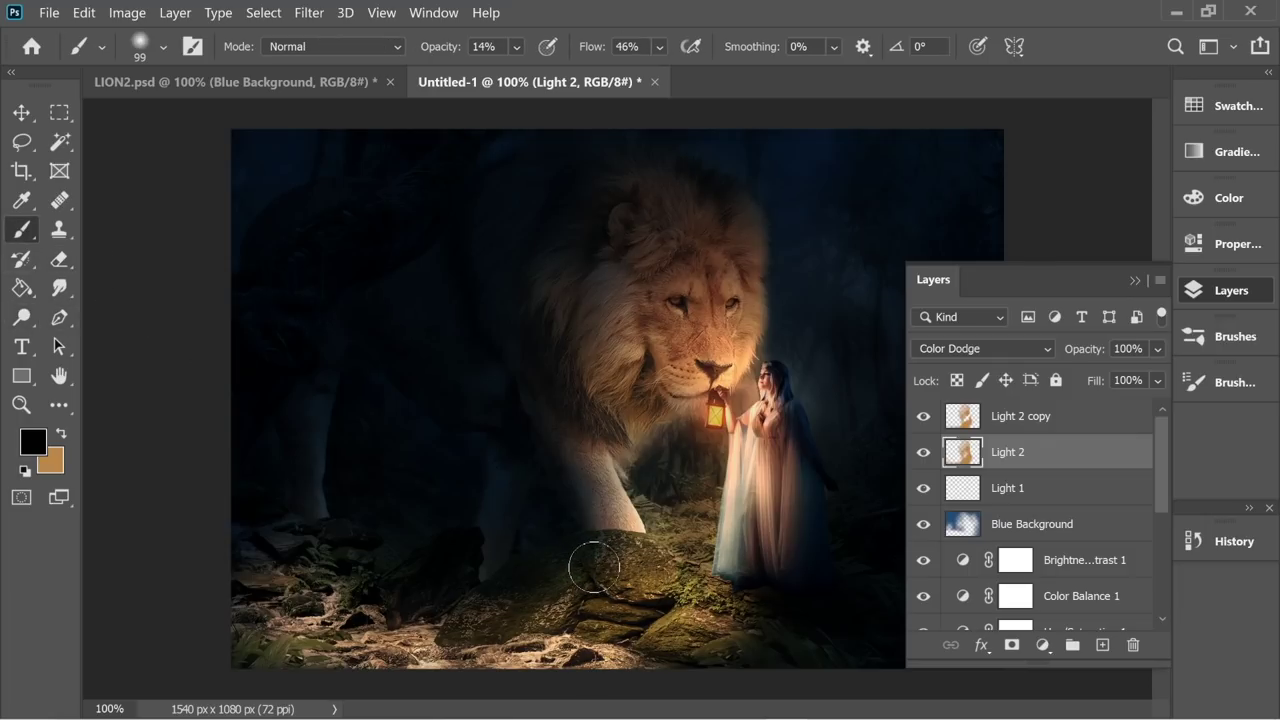
left_click(60, 435)
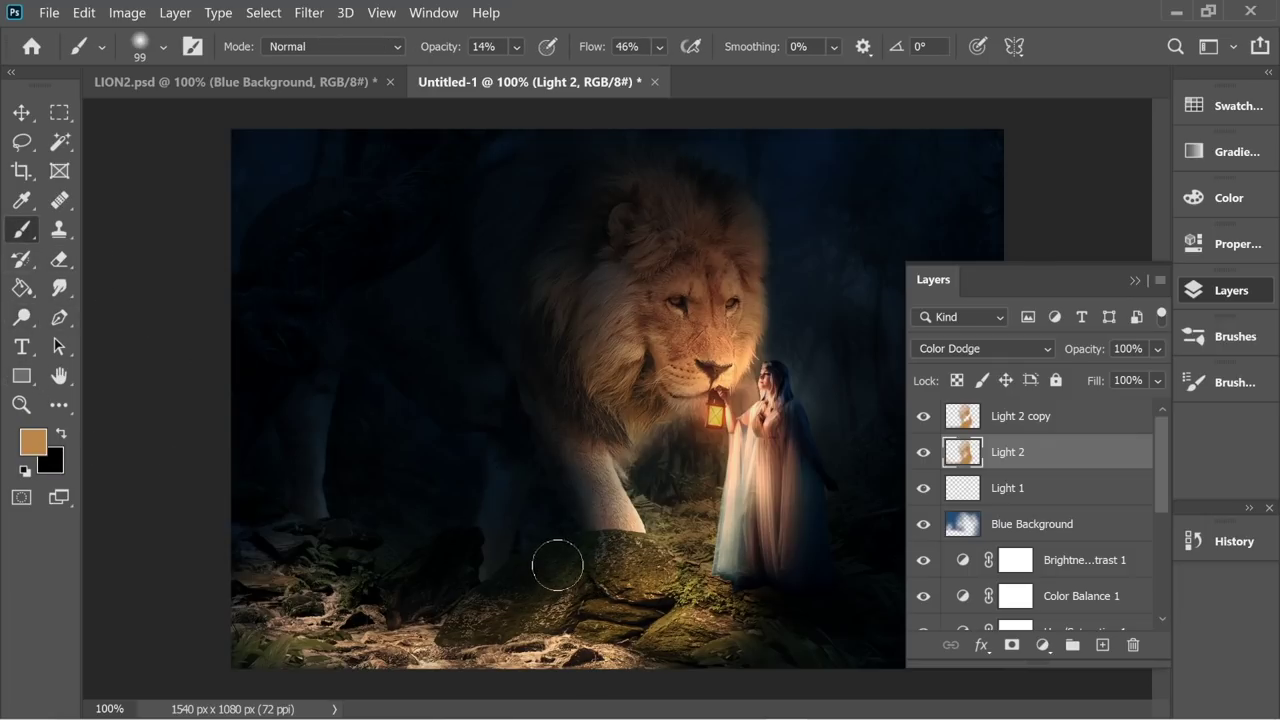
left_click(988, 425)
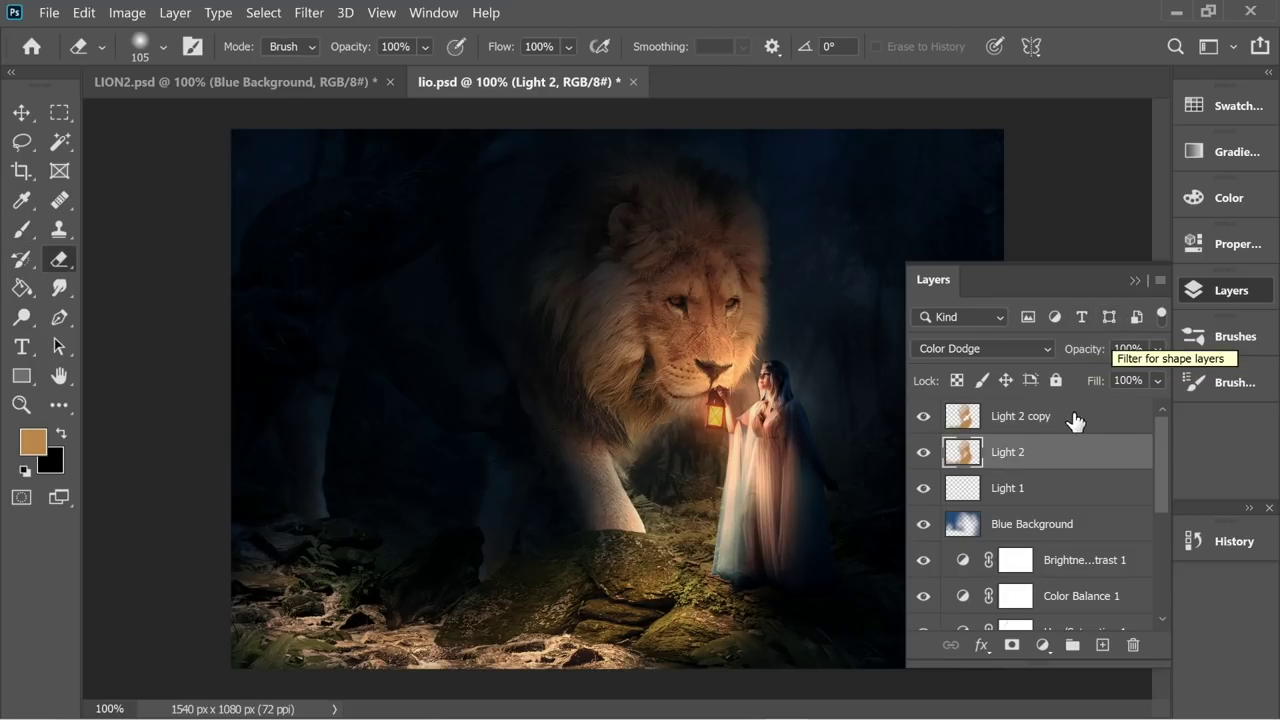
Step: Raise the white output level of the Levels 1 adjustment layer to 151
scroll(1064, 432, "down", 3)
left_click(1083, 515)
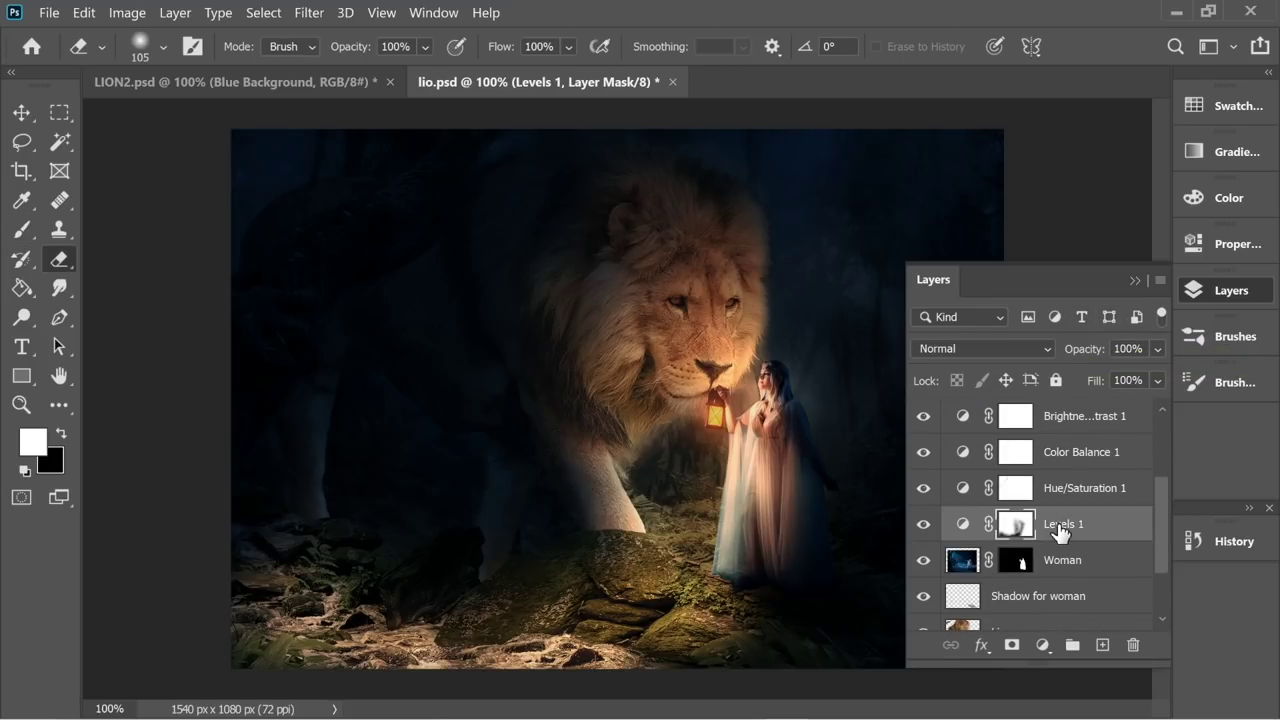
double_click(963, 527)
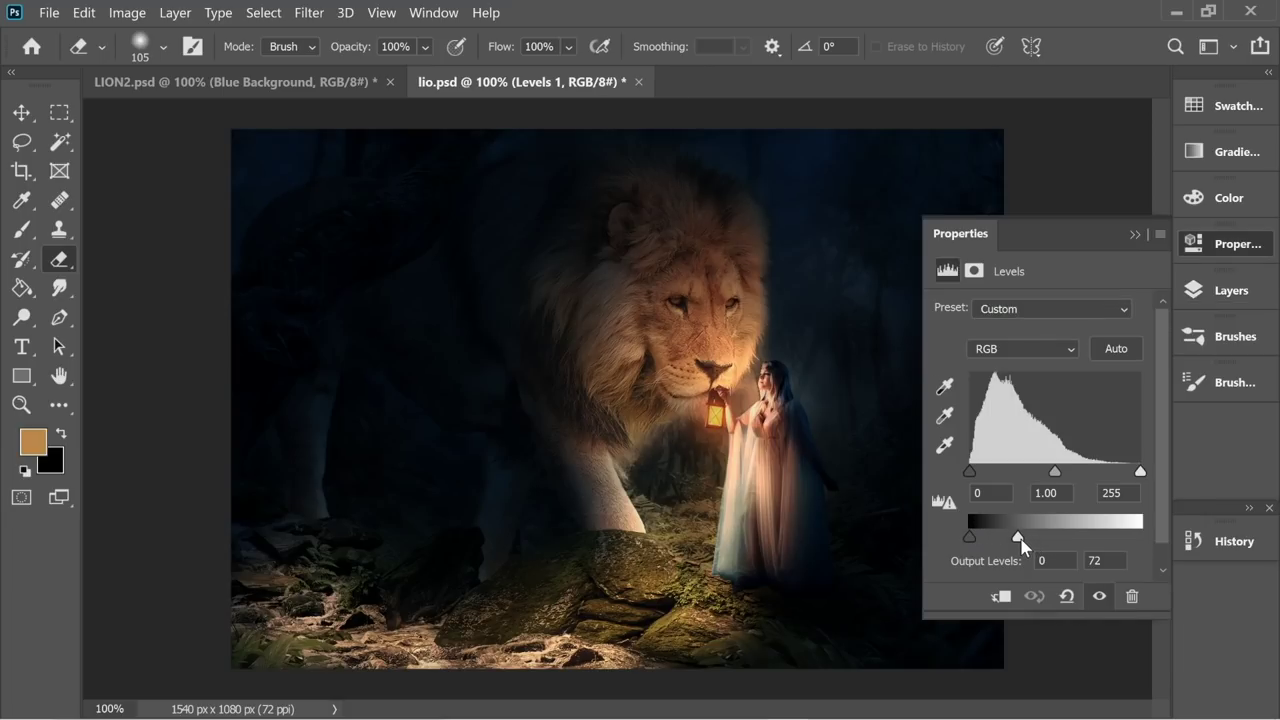
left_click_drag(1020, 537, 1054, 538)
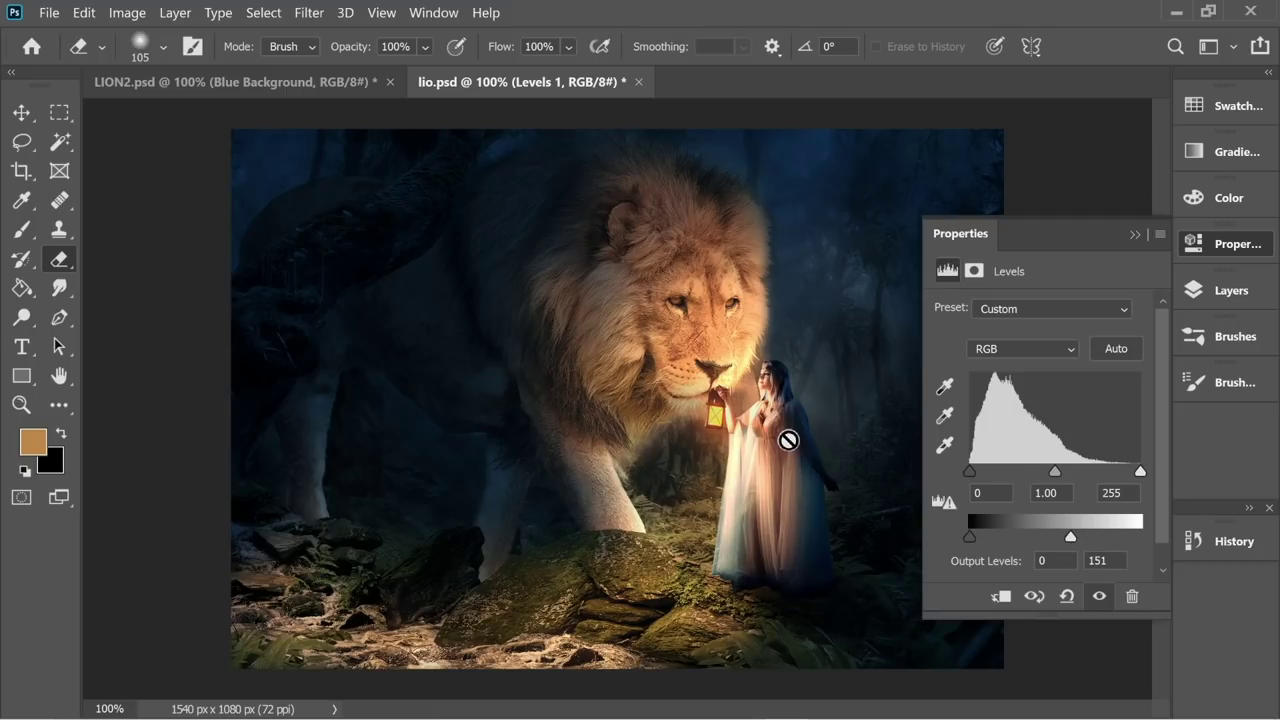
left_click(1134, 235)
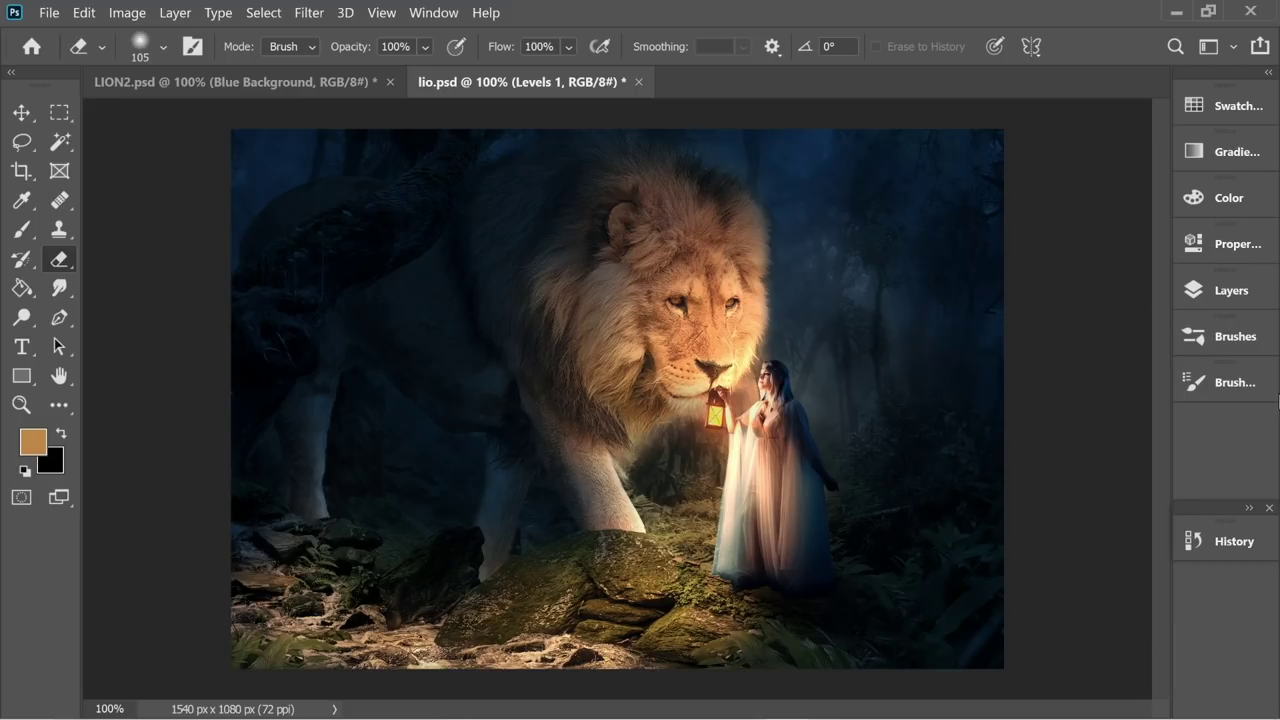
Step: Deepen the shadow beneath the woman's dress hem on the Shadow for woman layer with a 56 px soft black brush
left_click(1195, 291)
scroll(1043, 540, "down", 2)
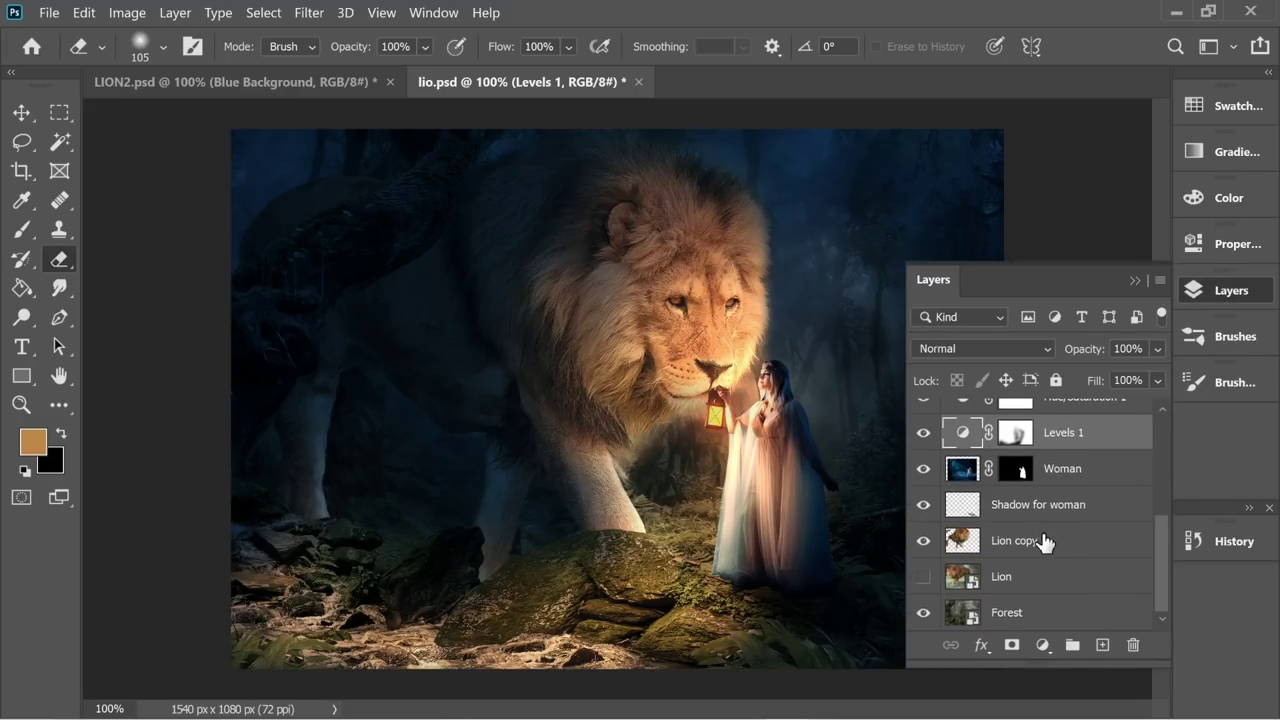
scroll(1043, 540, "up", 3)
scroll(1066, 587, "down", 1)
left_click(1064, 580)
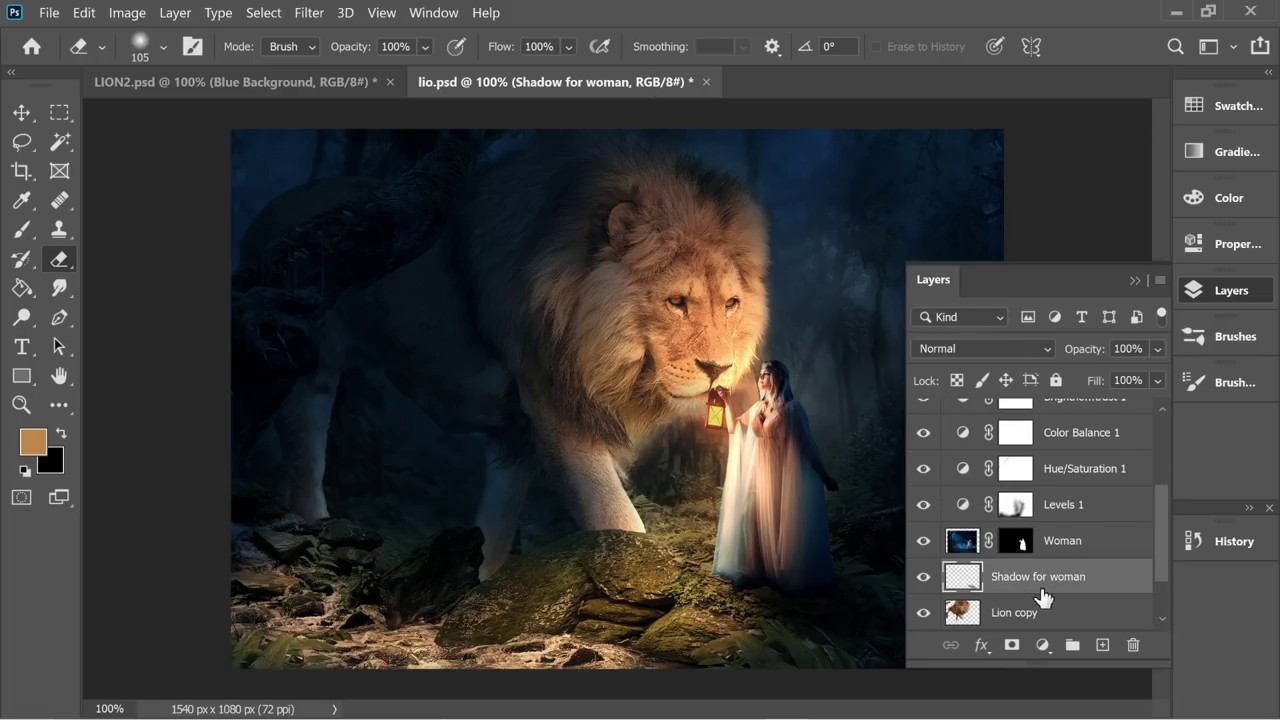
left_click(1135, 280)
key("b")
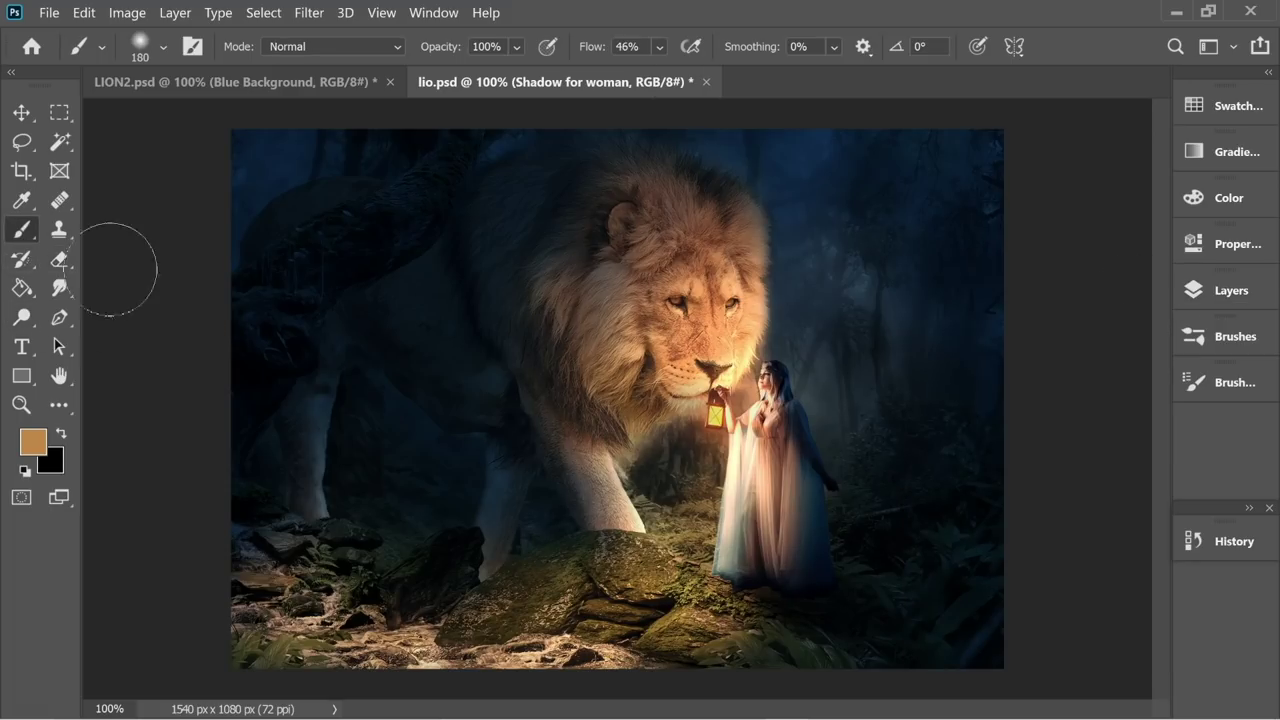
scroll(708, 518, "up", 3)
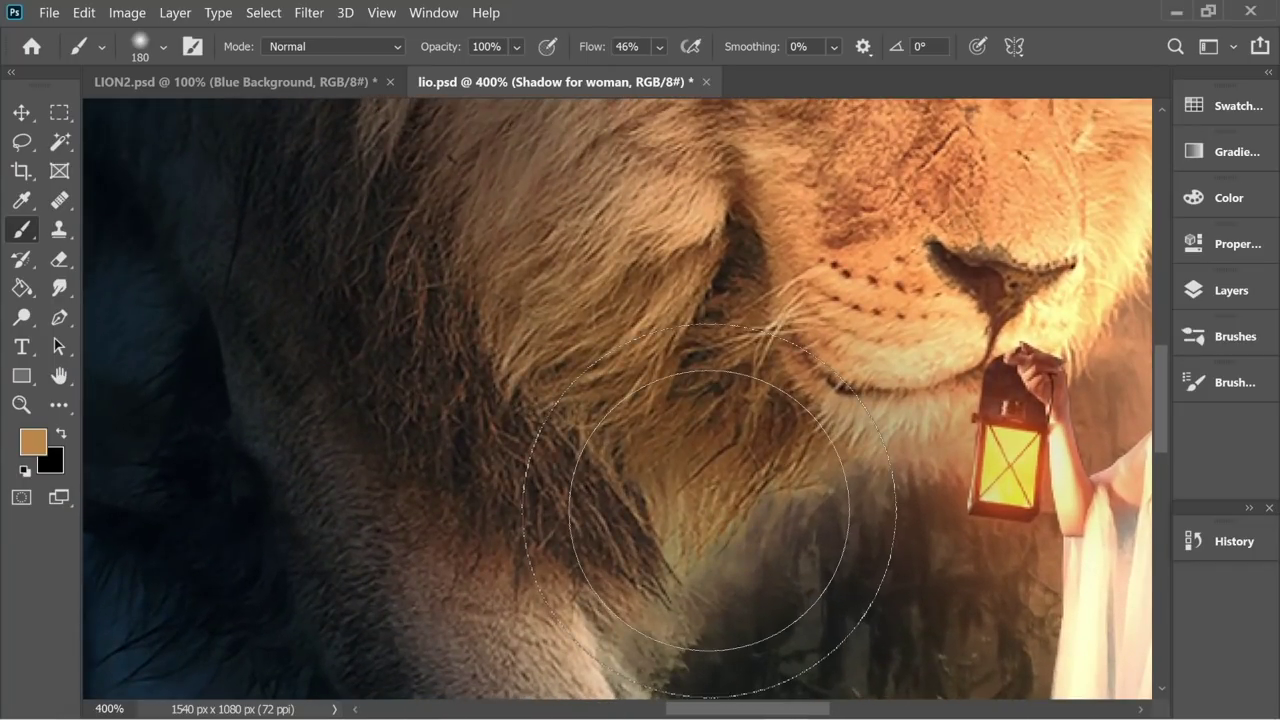
left_click_drag(709, 509, 548, 143)
left_click_drag(835, 574, 741, 526)
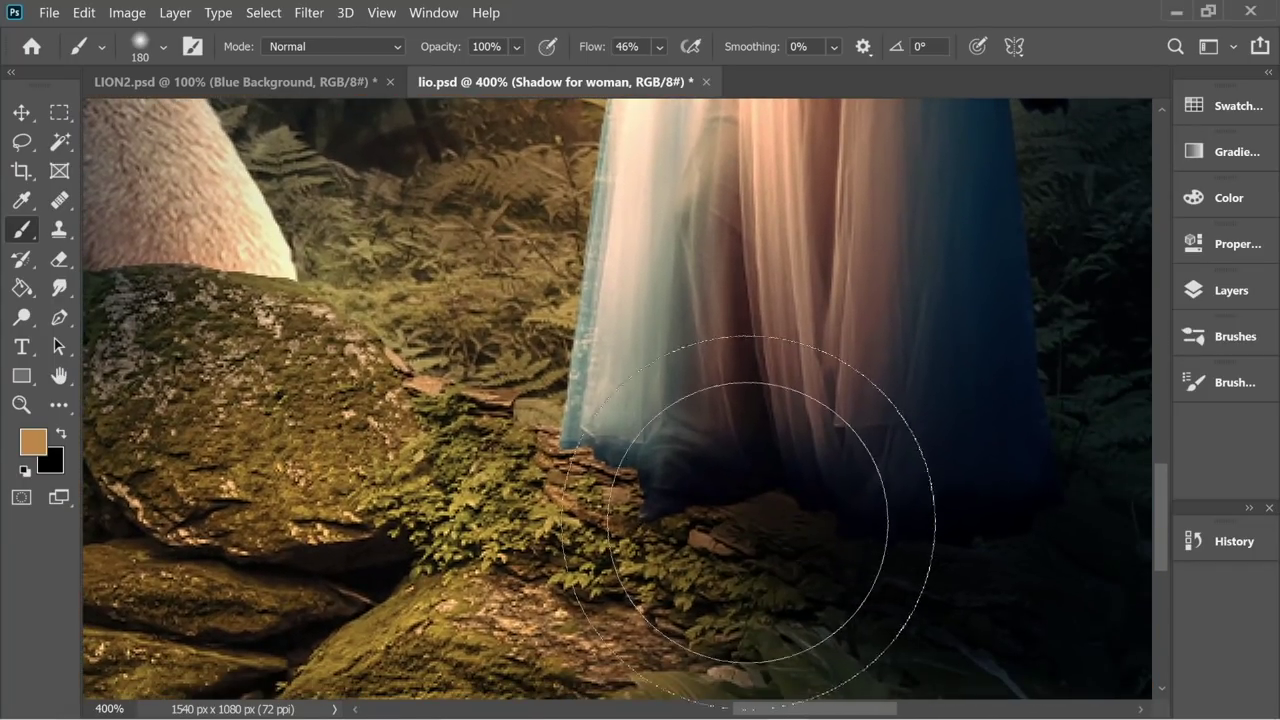
left_click(164, 47)
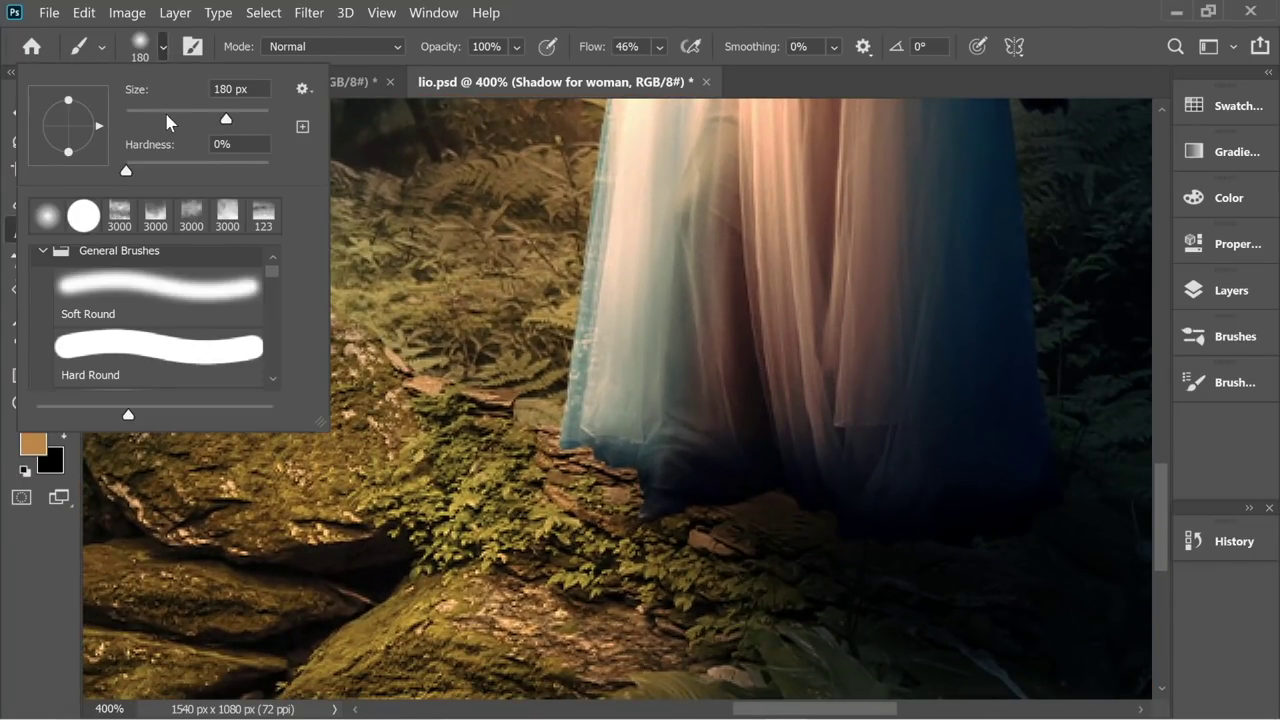
left_click(165, 118)
left_click(64, 437)
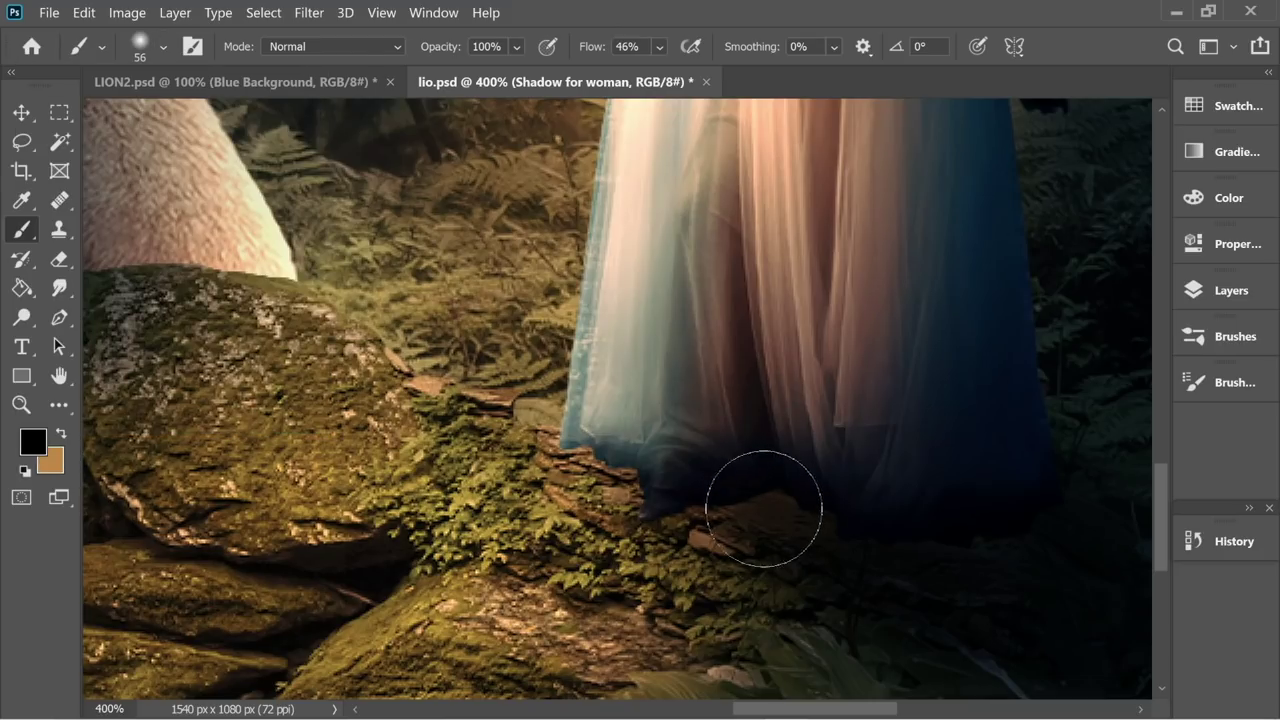
mouse_move(766, 509)
left_mouse_down()
mouse_move(729, 487)
mouse_move(791, 510)
mouse_move(696, 489)
mouse_move(734, 520)
mouse_move(673, 505)
mouse_move(921, 585)
mouse_move(964, 552)
mouse_move(924, 536)
mouse_move(1006, 526)
mouse_move(709, 529)
mouse_move(697, 510)
mouse_move(1000, 529)
mouse_move(727, 446)
mouse_move(663, 507)
left_mouse_up()
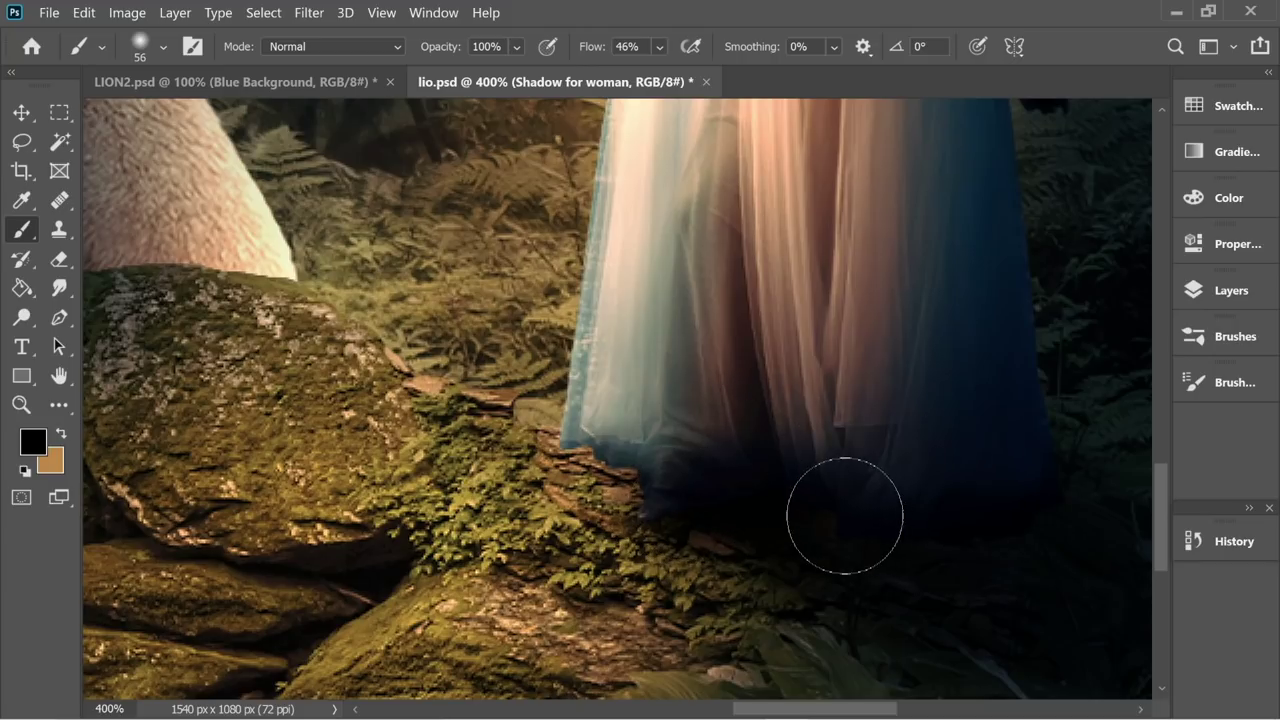
key("ctrl+1")
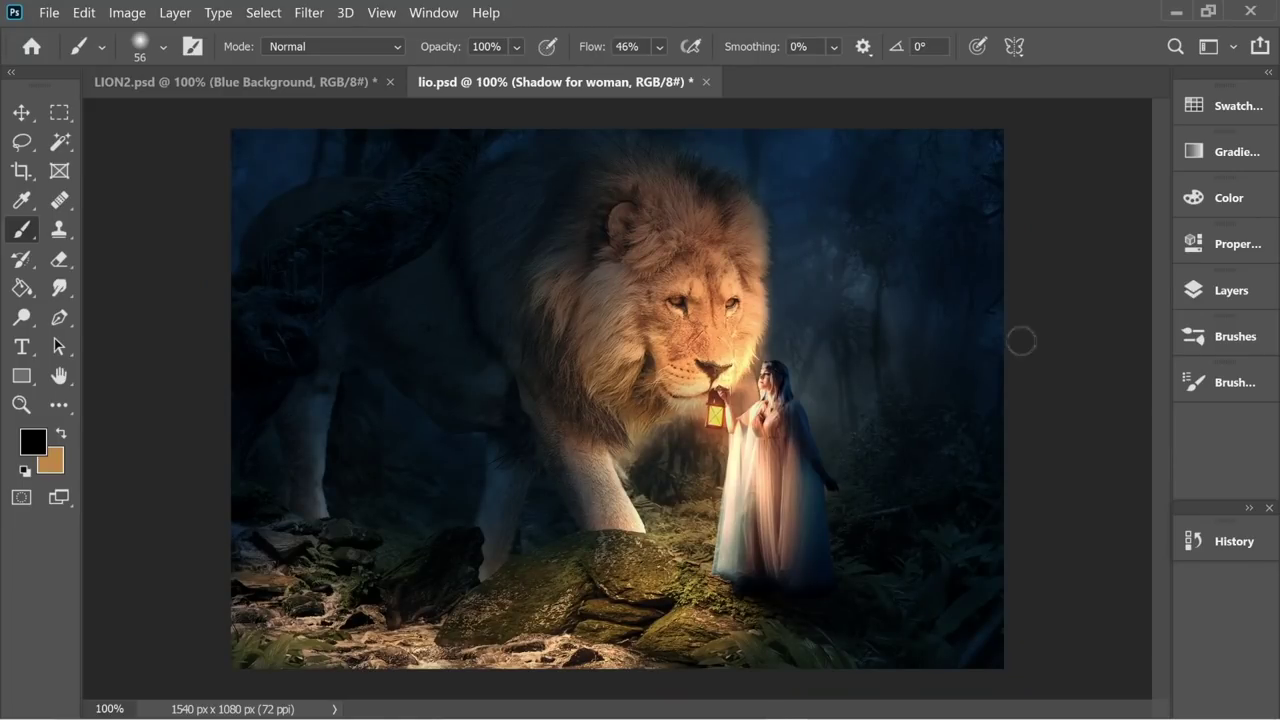
Step: Convert the Lion copy layer to a smart object
left_click(1222, 291)
scroll(1090, 565, "down", 2)
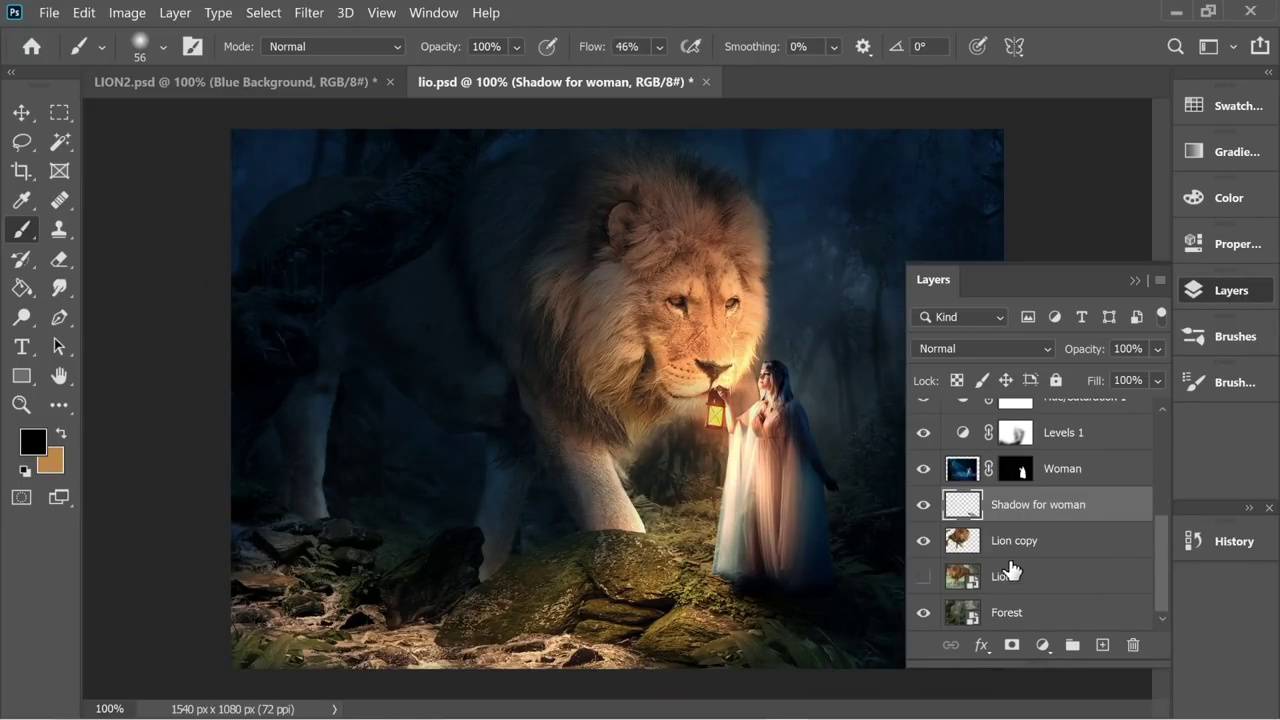
scroll(1077, 530, "up", 5)
scroll(1110, 592, "down", 5)
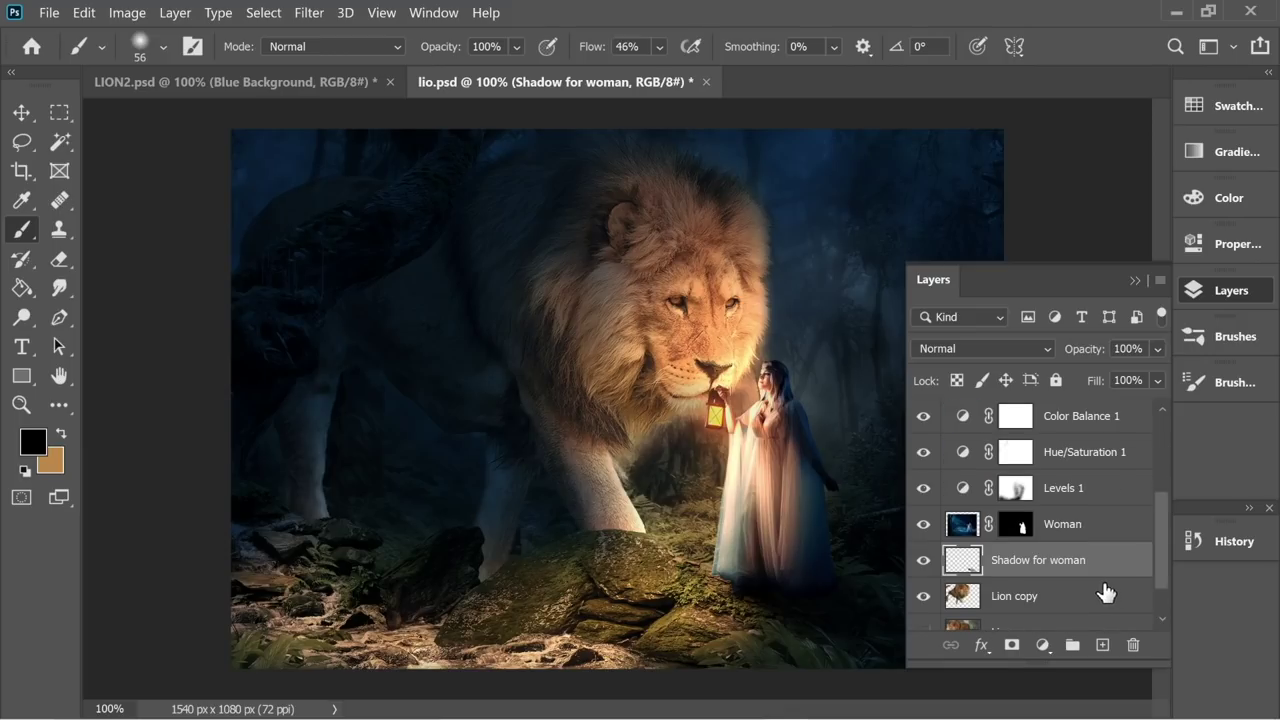
left_click(995, 552)
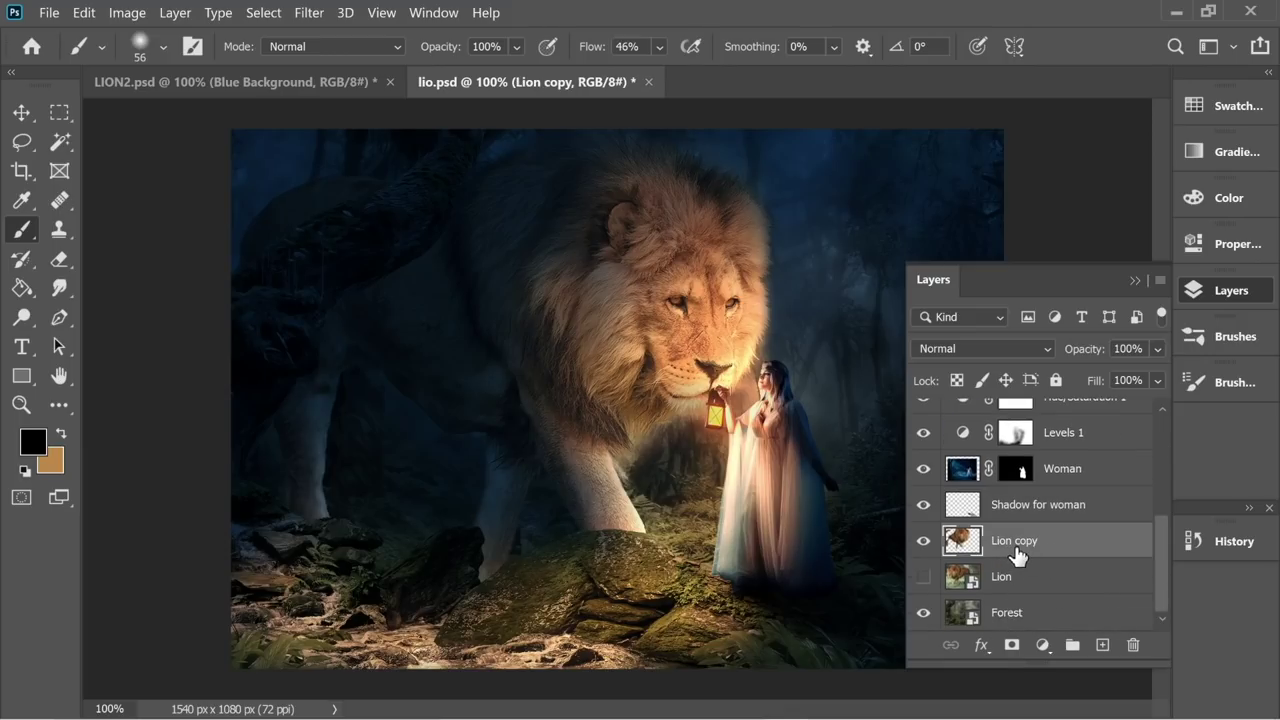
right_click(1016, 550)
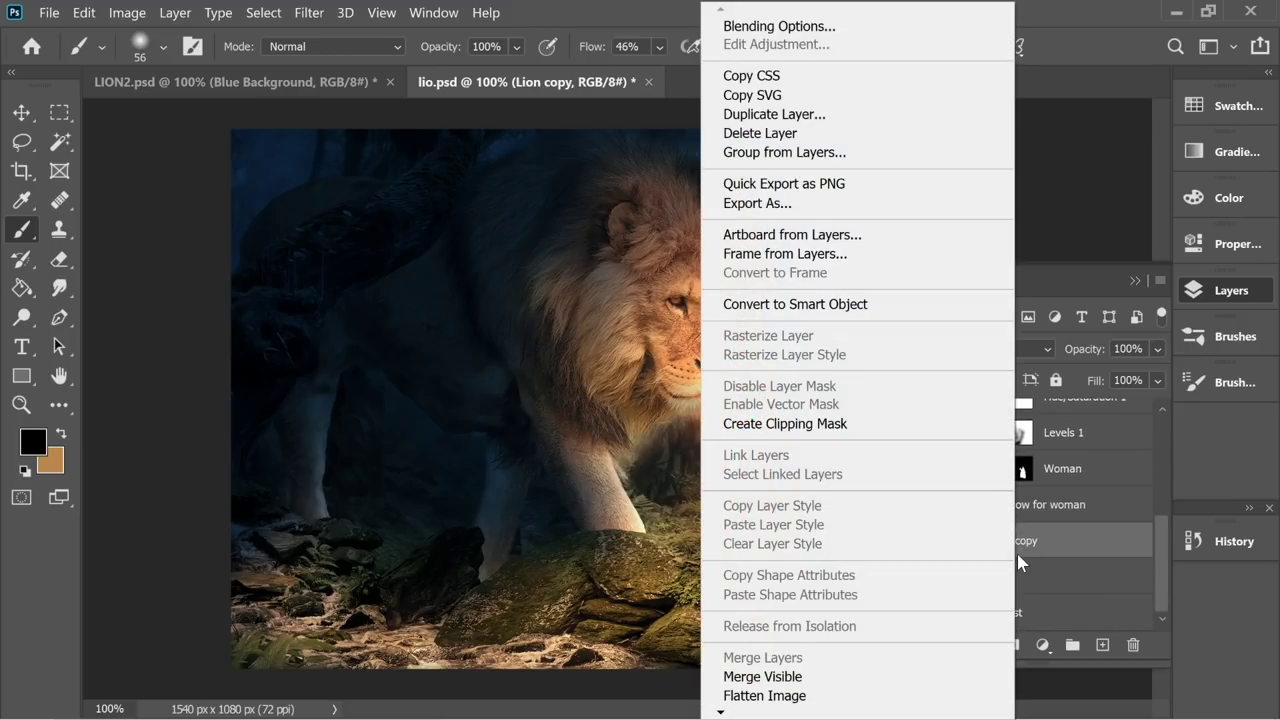
left_click(845, 306)
Step: Apply a Gaussian Blur with a 2.5 pixel radius to the Lion copy smart object
left_click(307, 22)
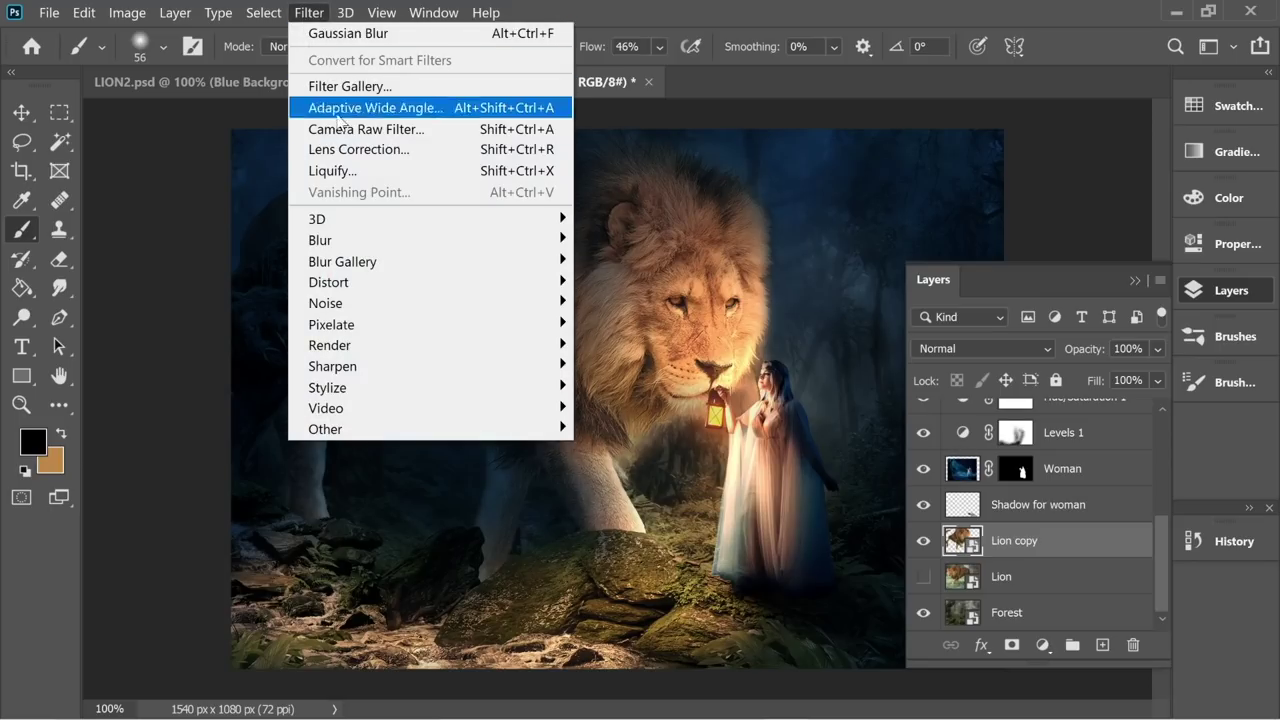
mouse_move(352, 240)
left_click(625, 323)
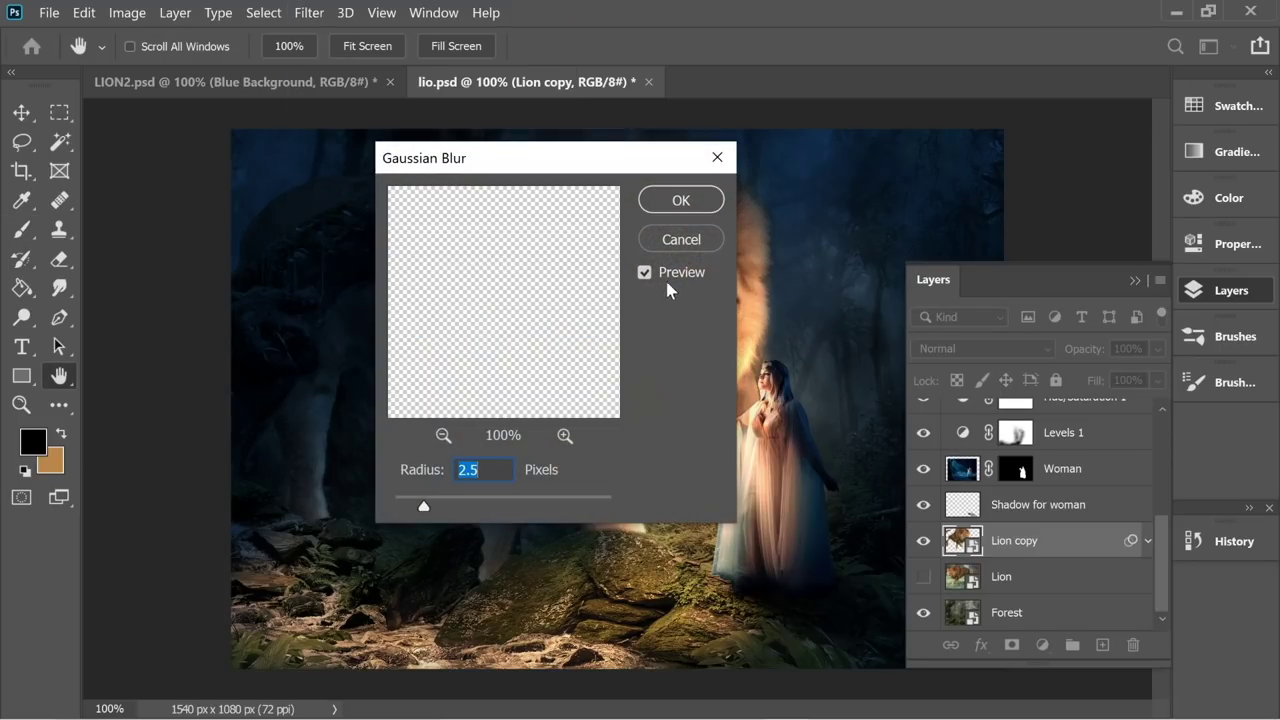
left_click(670, 204)
key("b")
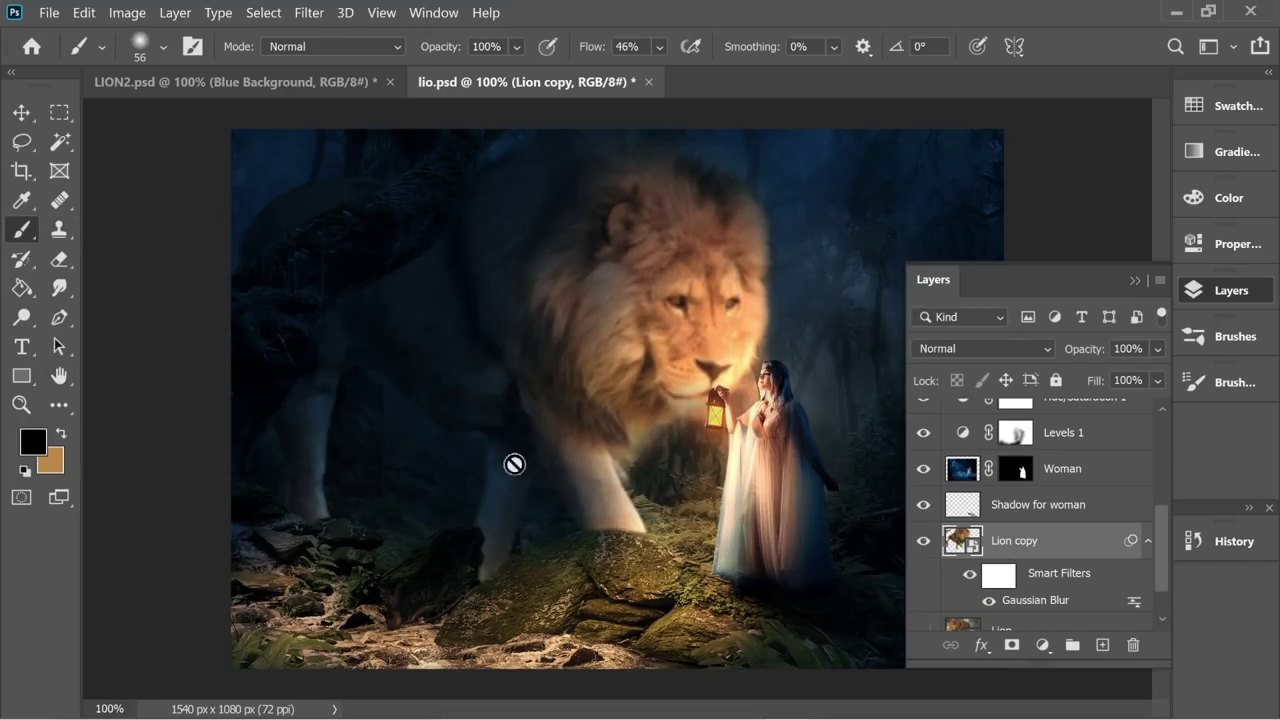
Step: Mask the blur off the lion's face, mane and front leg by painting its filter mask with a 155 px black brush
left_click(1068, 582)
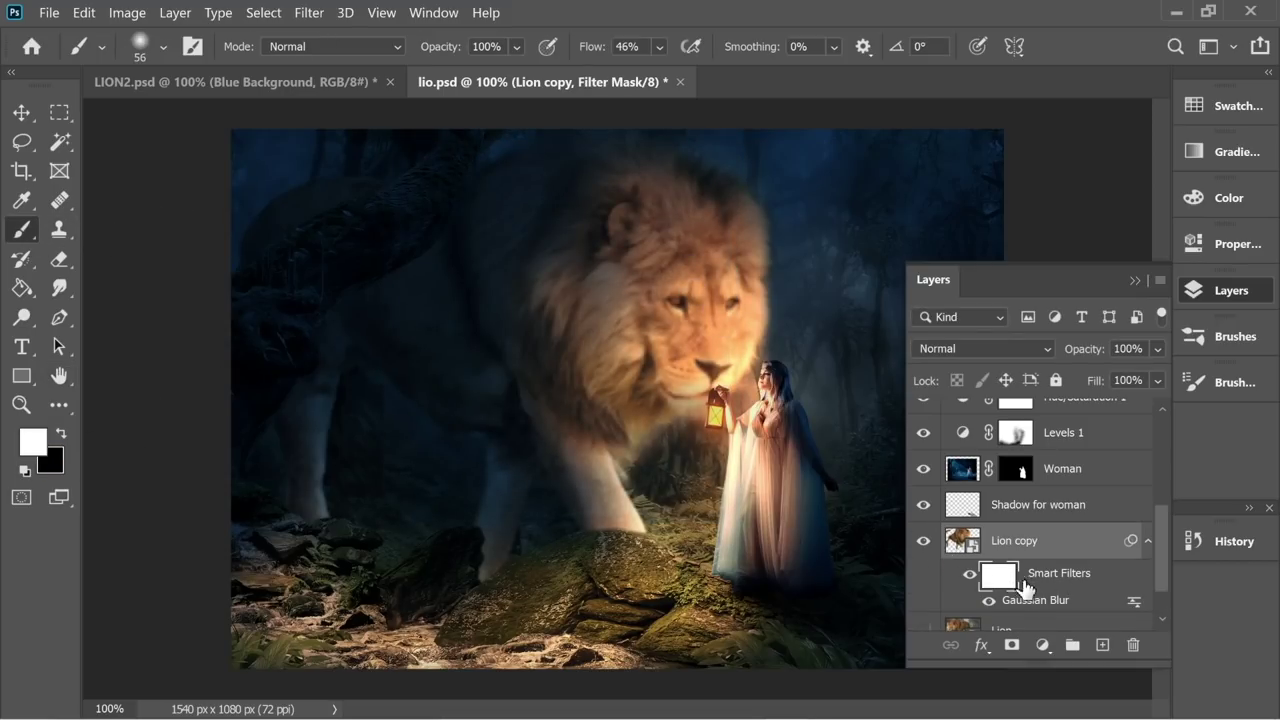
left_click(61, 431)
left_click(164, 46)
left_click_drag(190, 118, 216, 118)
left_click(694, 329)
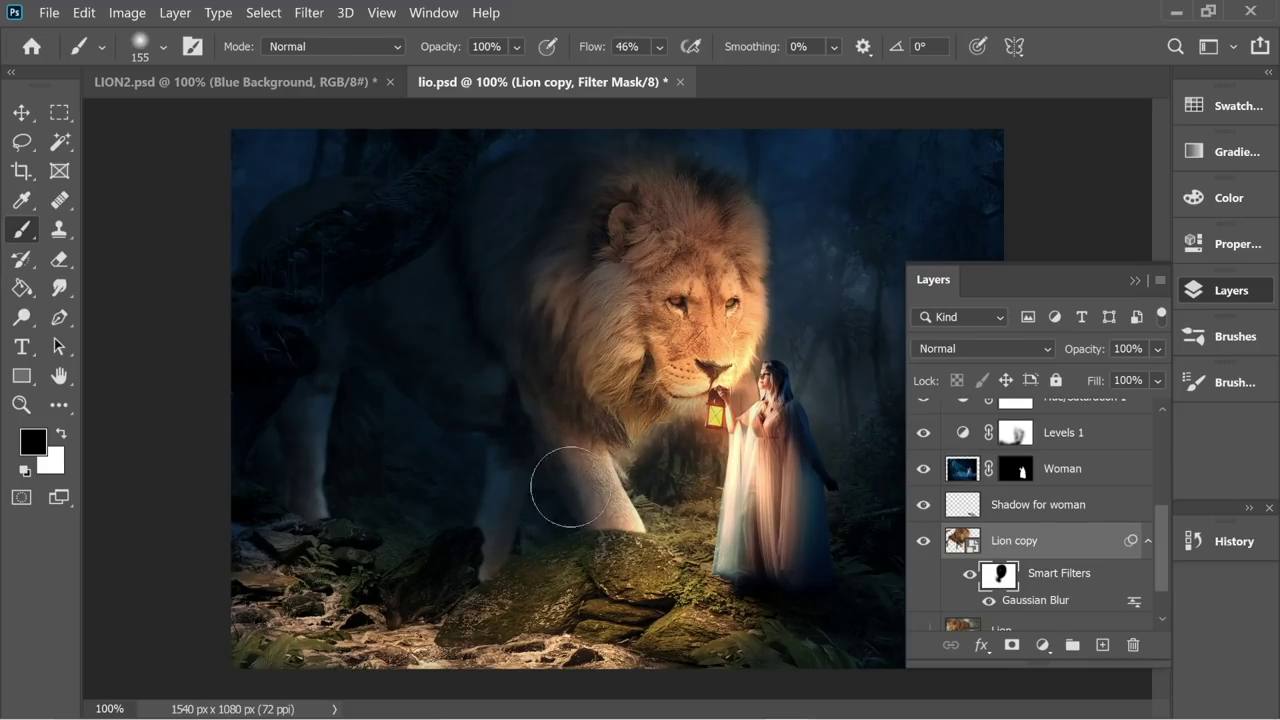
Step: Soften the blur transition around the mane on the Lion copy filter mask with a 275 px brush at 52% opacity
left_click(163, 46)
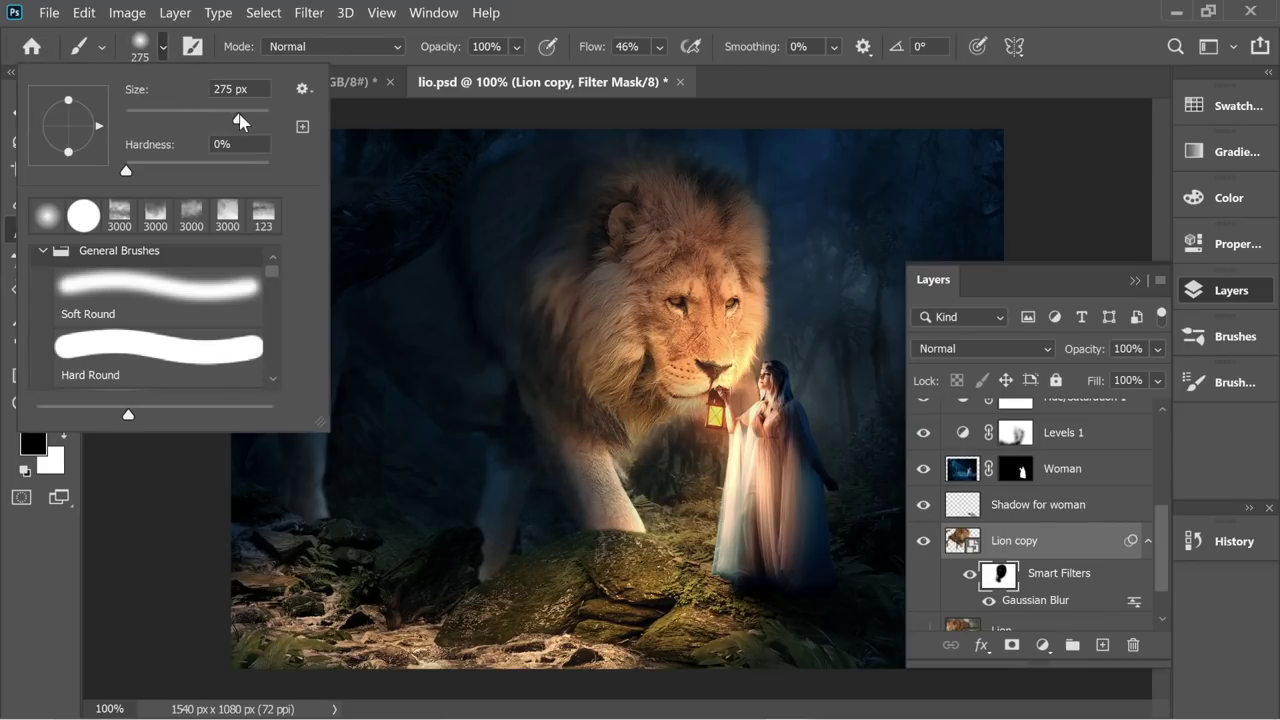
left_click(560, 272)
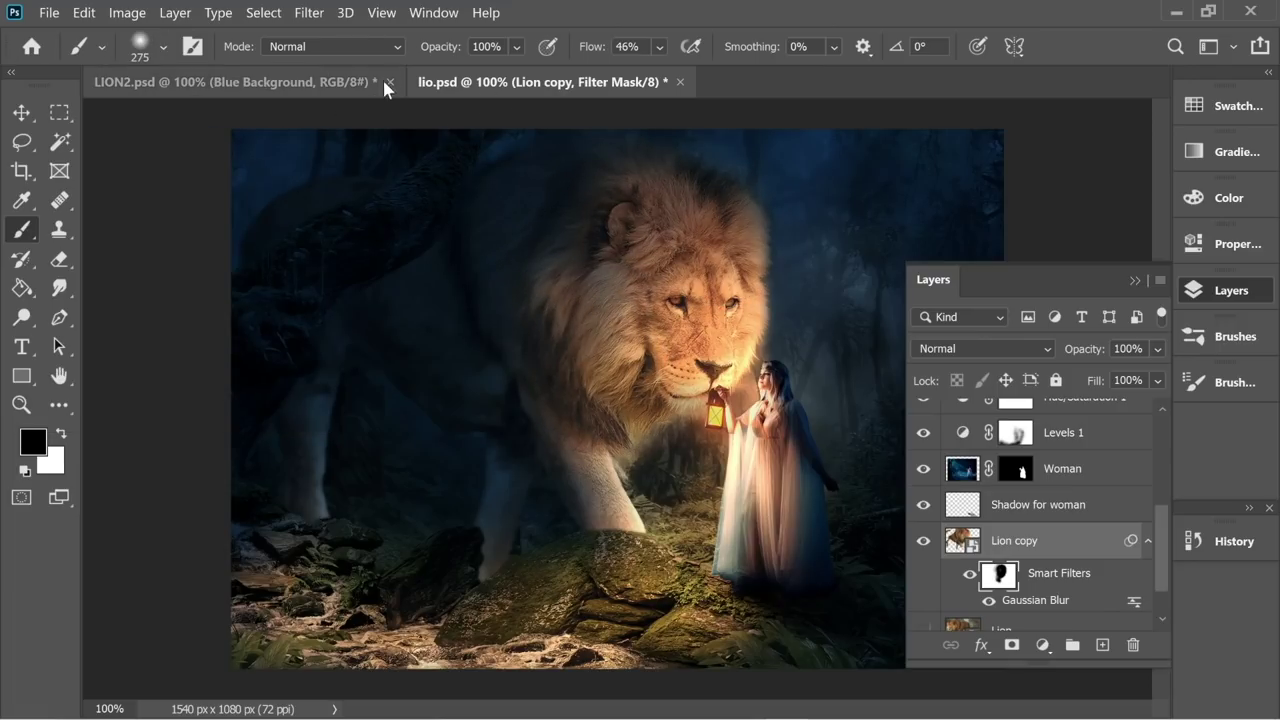
left_click(511, 48)
left_click_drag(534, 76, 531, 76)
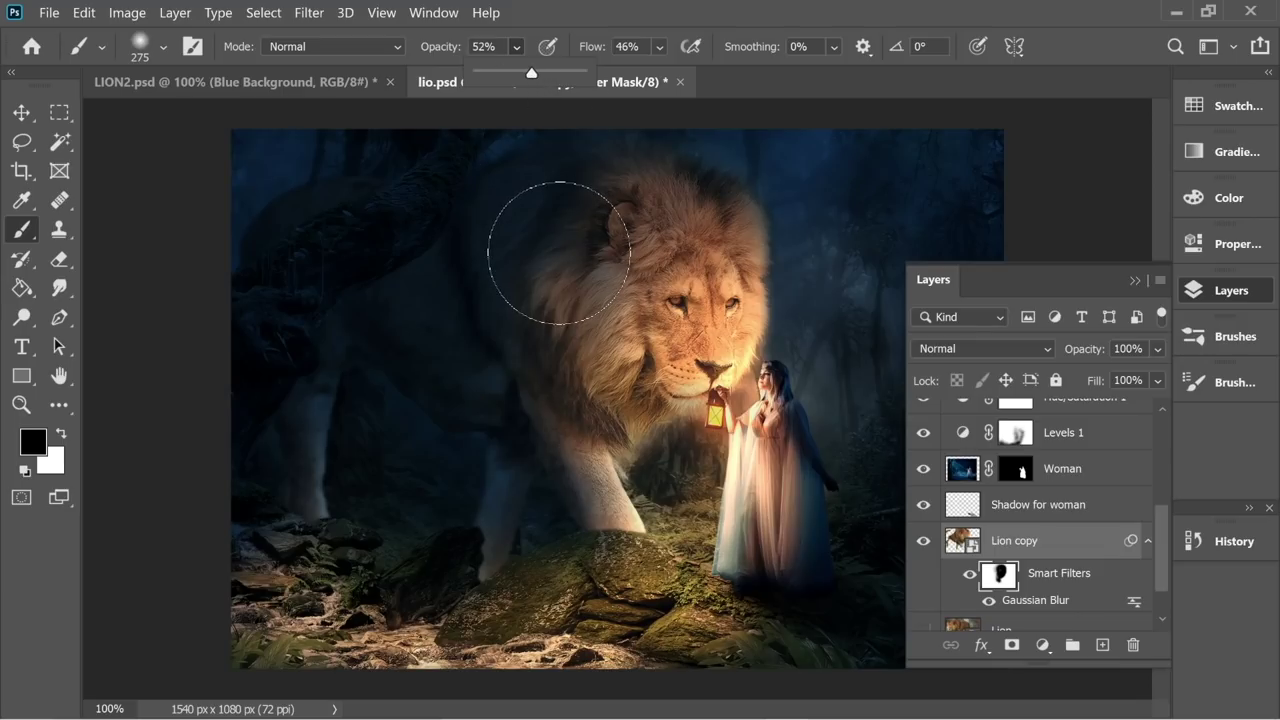
left_click(559, 253)
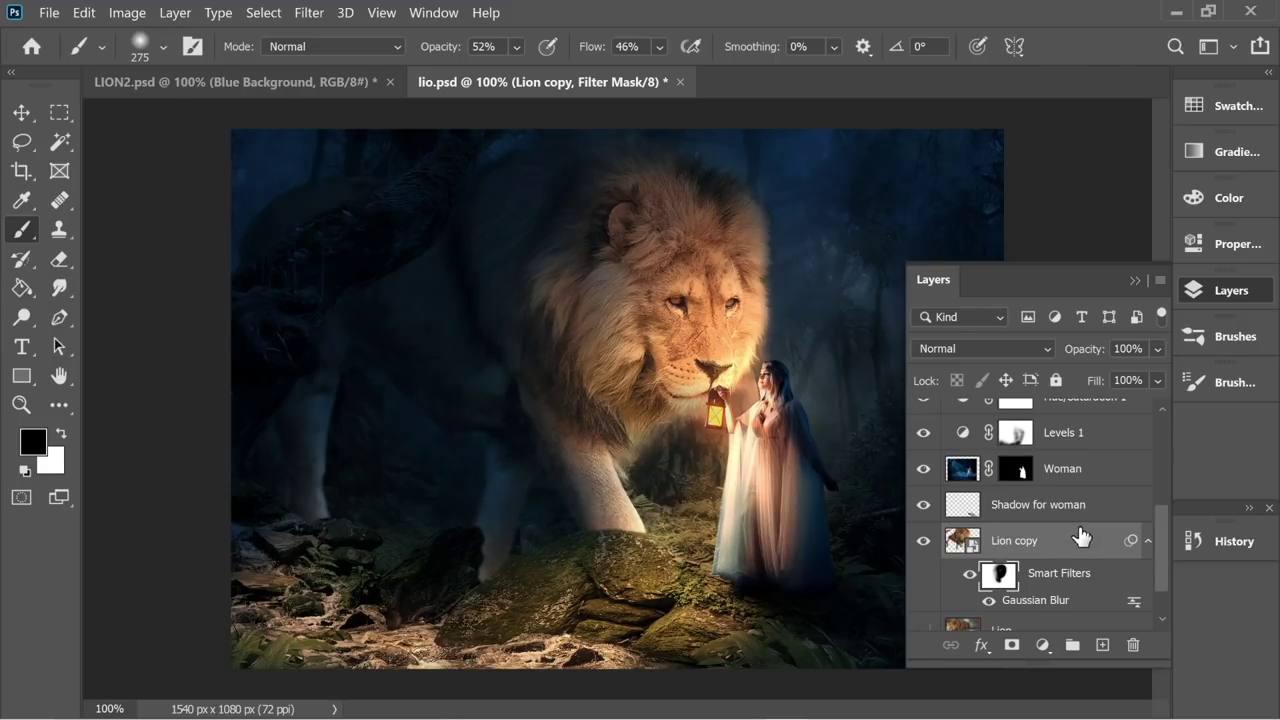
Step: Apply a Gaussian Blur to the Forest layer
scroll(1085, 565, "down", 2)
left_click(1008, 613)
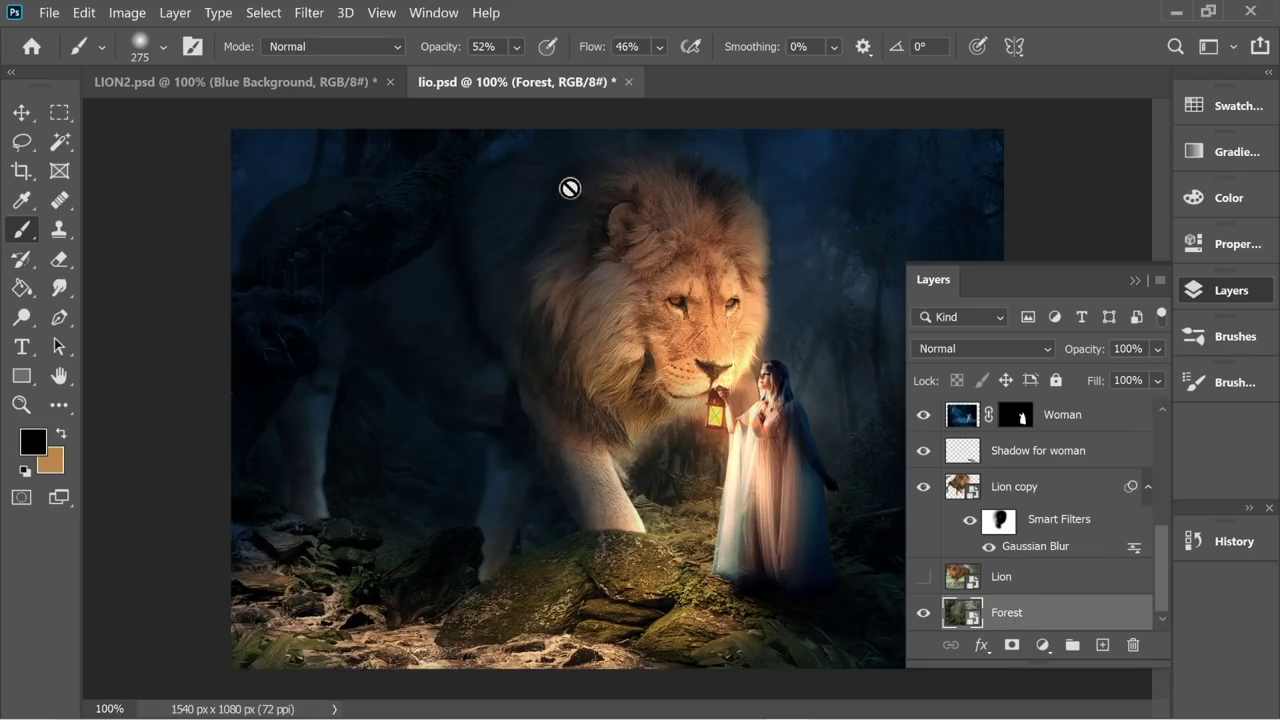
left_click(309, 12)
mouse_move(534, 246)
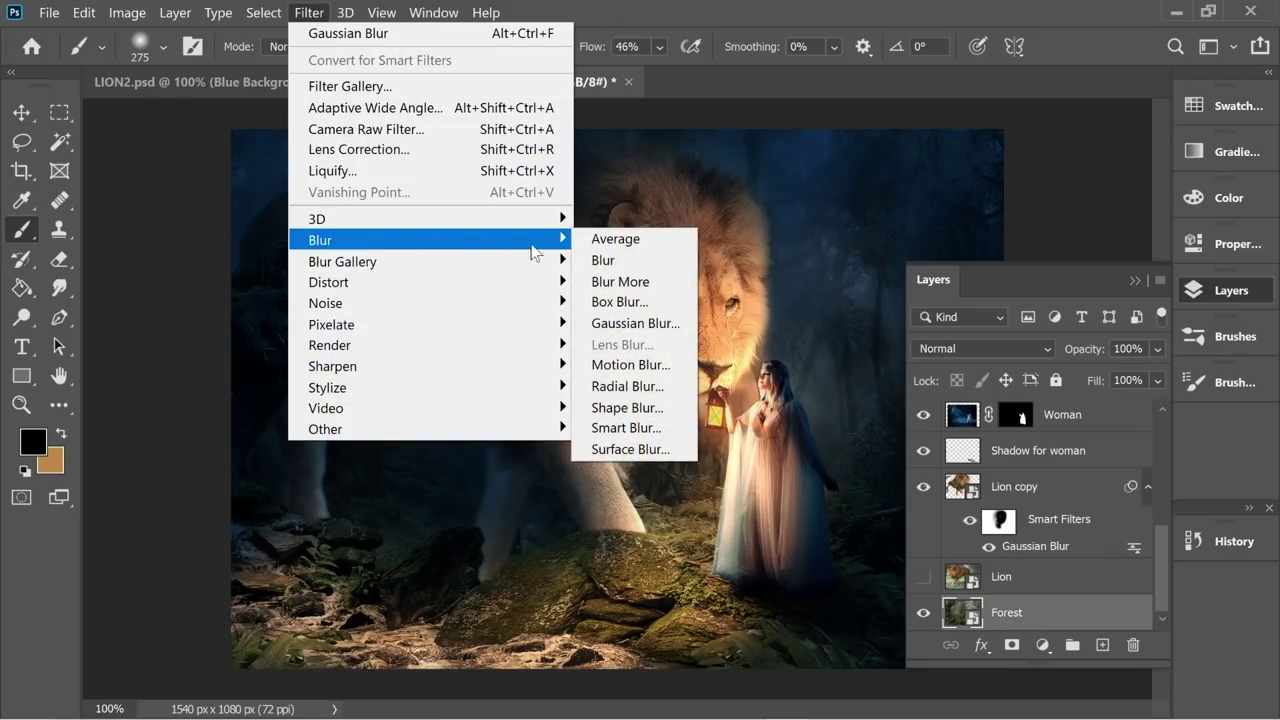
left_click(650, 330)
left_click(694, 205)
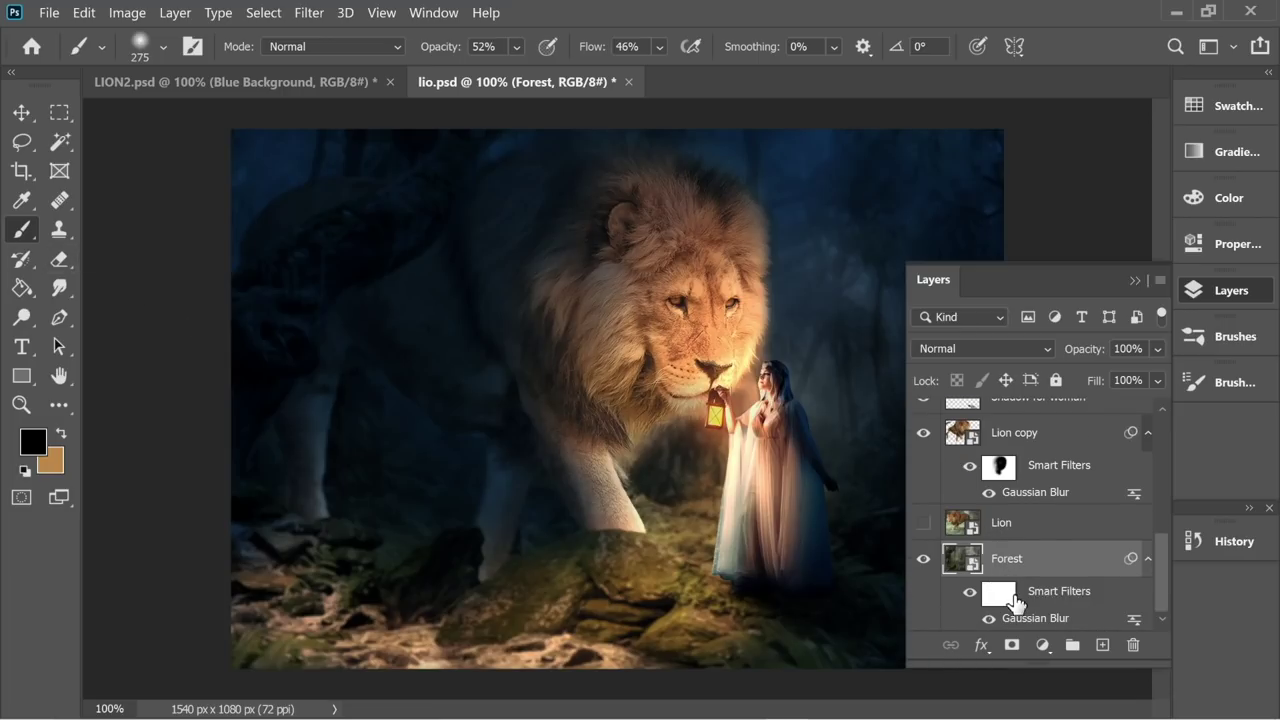
Step: Paint out the blur over the foreground rocks on the Forest filter mask with black at 52% opacity, and reduce the 275 px brush to 61 px
left_click(1028, 597)
left_click(1130, 279)
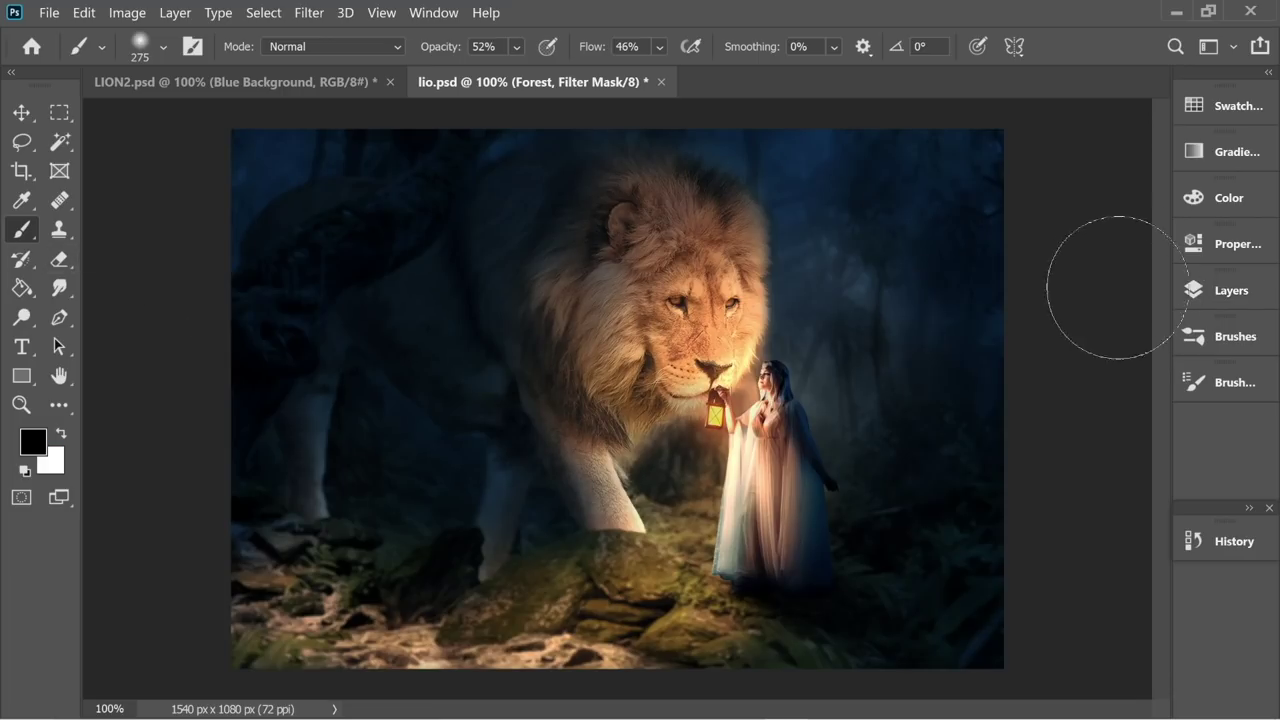
mouse_move(481, 666)
left_mouse_down()
mouse_move(609, 620)
mouse_move(538, 641)
mouse_move(591, 607)
mouse_move(542, 612)
mouse_move(608, 604)
mouse_move(569, 606)
mouse_move(602, 586)
mouse_move(642, 608)
left_mouse_up()
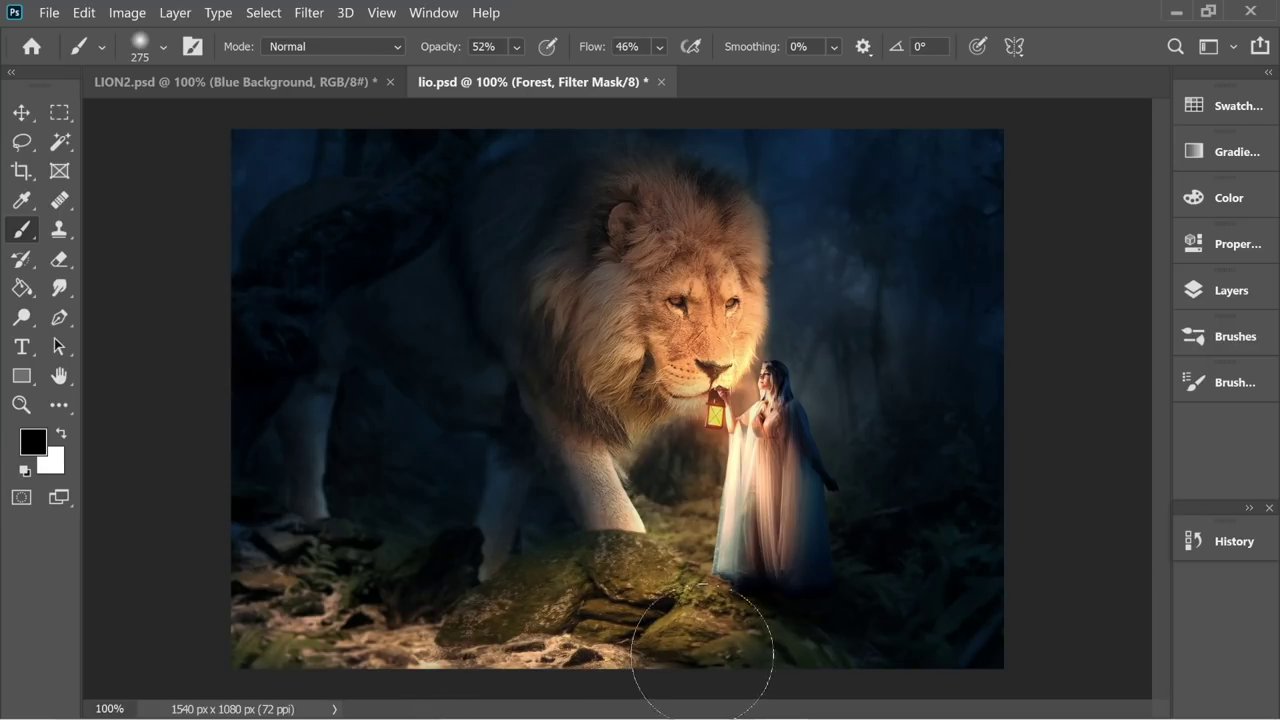
mouse_move(355, 628)
left_mouse_down()
mouse_move(333, 590)
mouse_move(407, 597)
mouse_move(419, 614)
mouse_move(304, 588)
mouse_move(517, 638)
mouse_move(463, 648)
mouse_move(569, 602)
mouse_move(639, 607)
mouse_move(758, 672)
mouse_move(613, 589)
mouse_move(537, 619)
mouse_move(701, 658)
mouse_move(755, 650)
mouse_move(709, 656)
mouse_move(616, 598)
mouse_move(565, 596)
mouse_move(508, 625)
mouse_move(446, 613)
mouse_move(457, 582)
mouse_move(437, 633)
mouse_move(381, 640)
mouse_move(325, 617)
mouse_move(269, 562)
mouse_move(206, 537)
left_mouse_up()
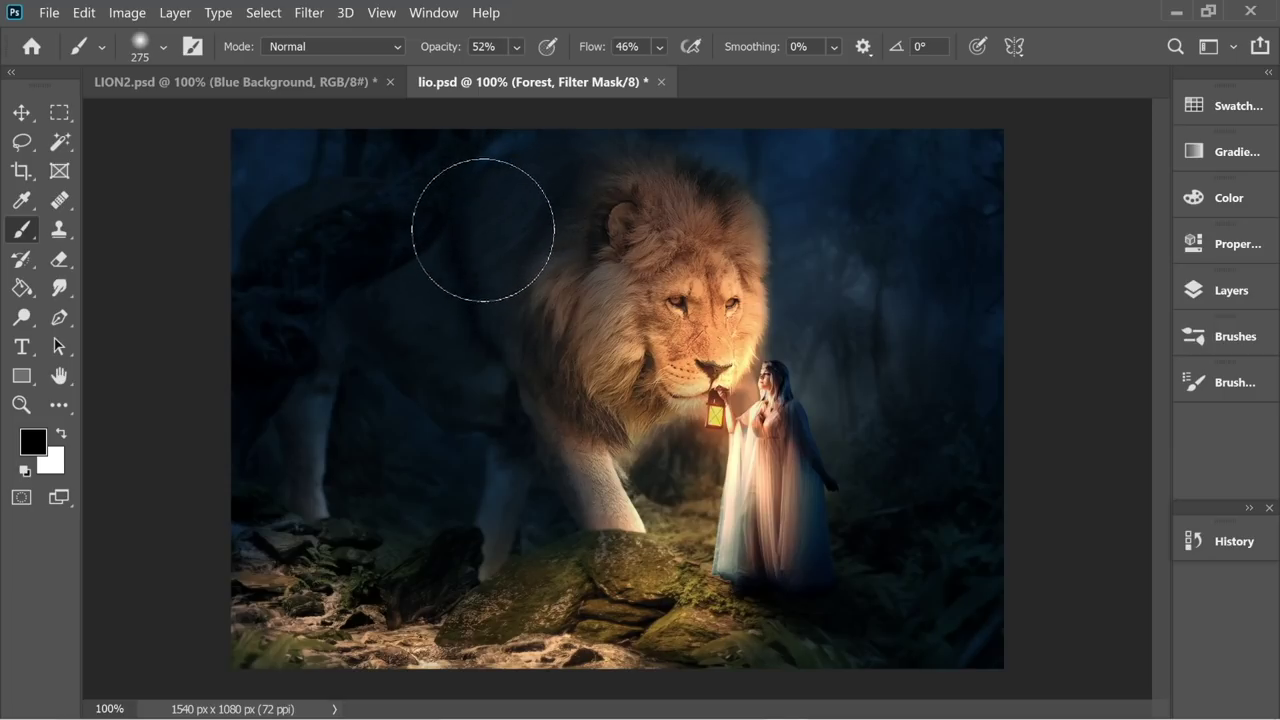
left_click(150, 46)
left_click(167, 119)
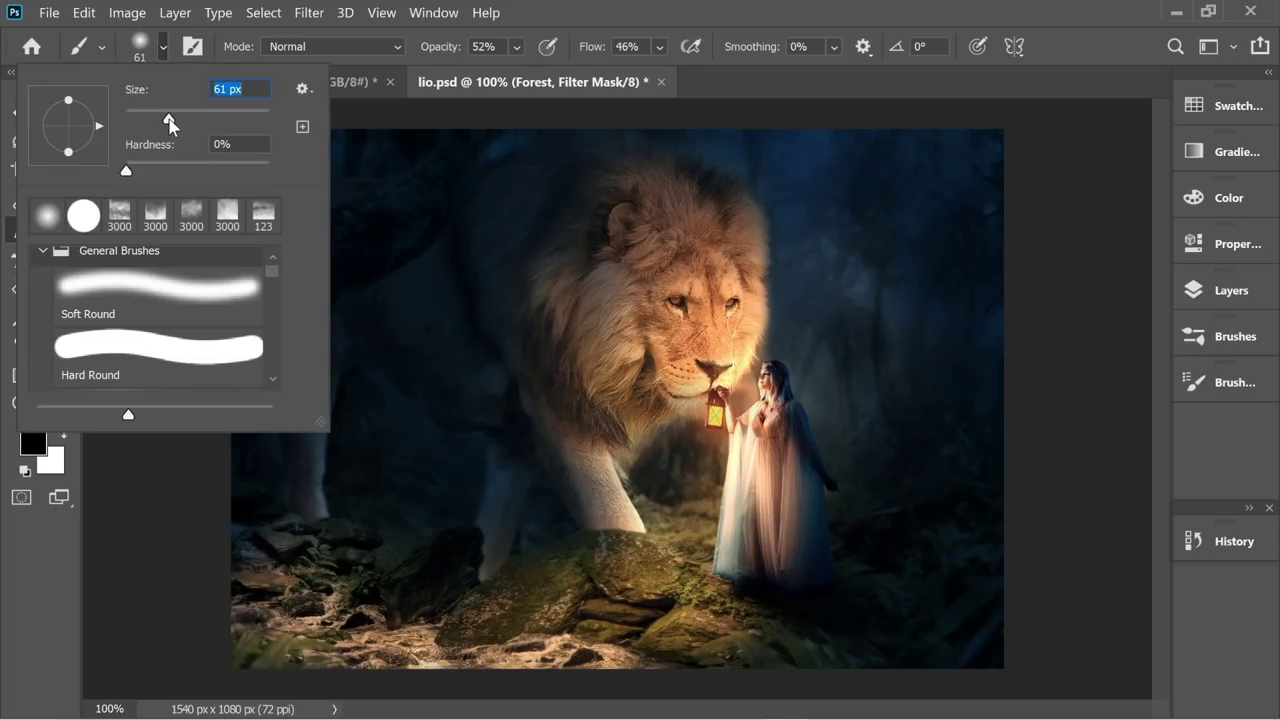
key("Return")
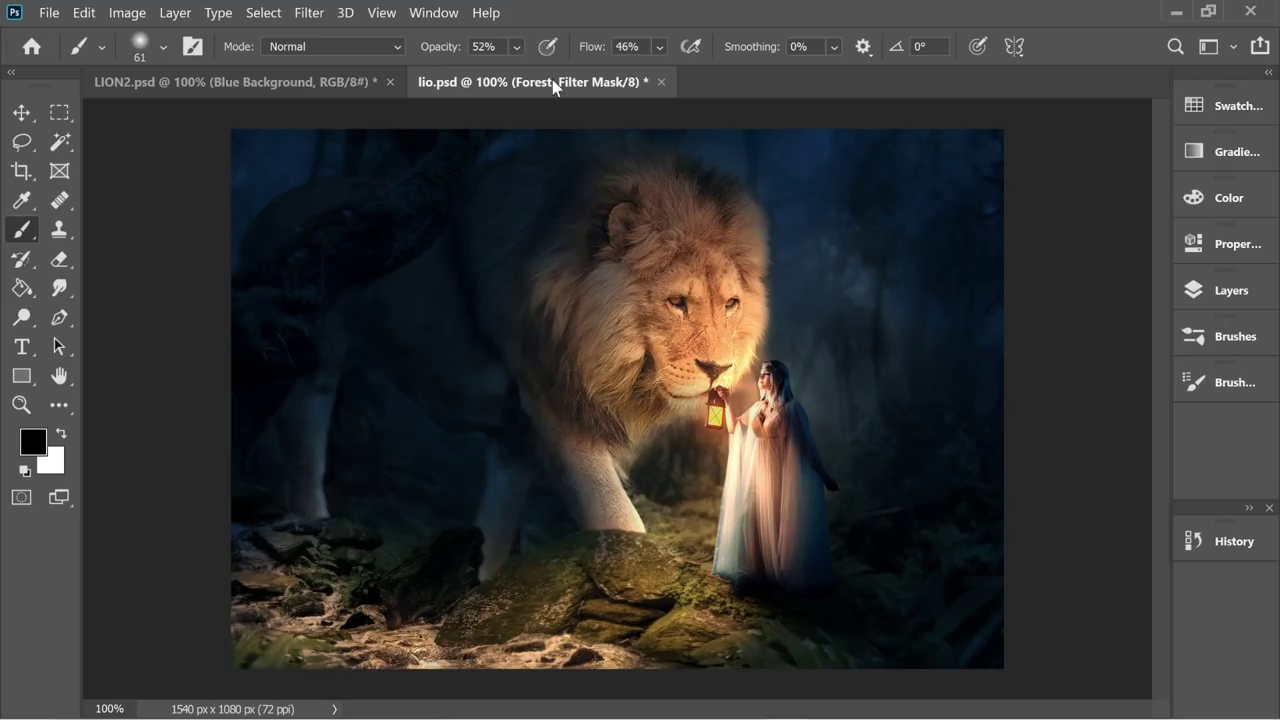
key("0")
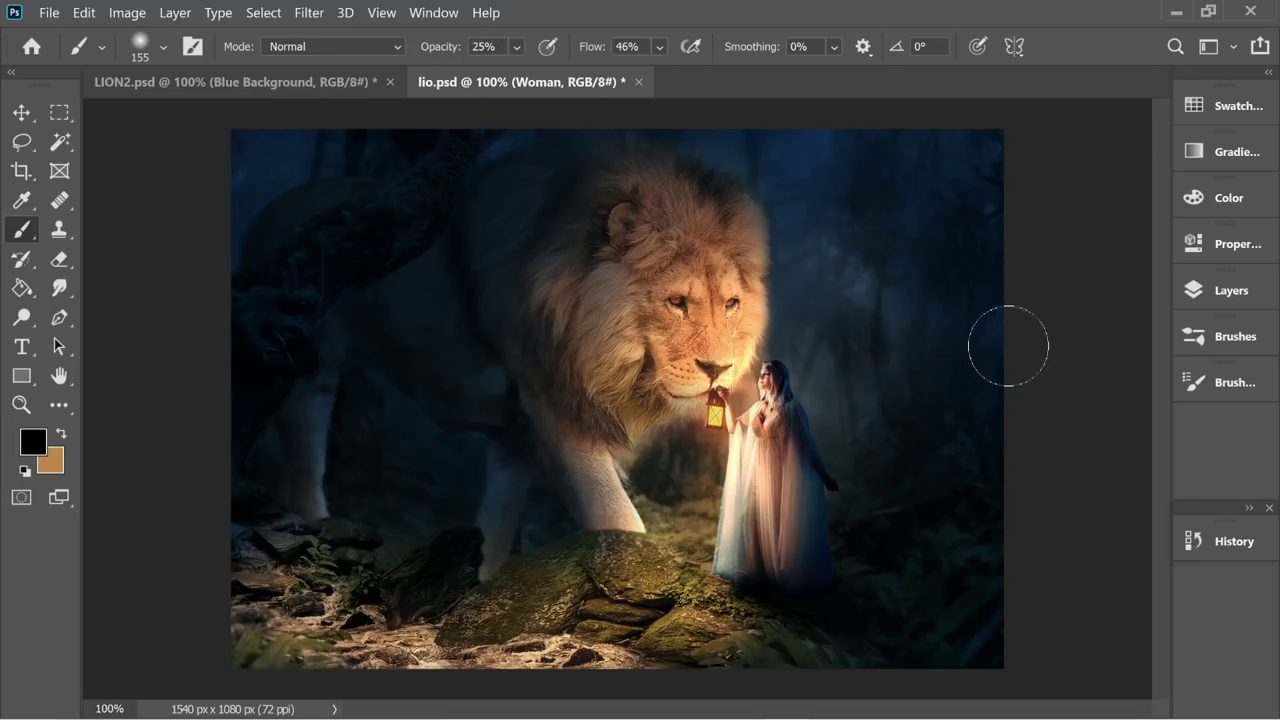
Step: Raise the white output level of the Levels 1 adjustment layer to 173
left_click(1210, 291)
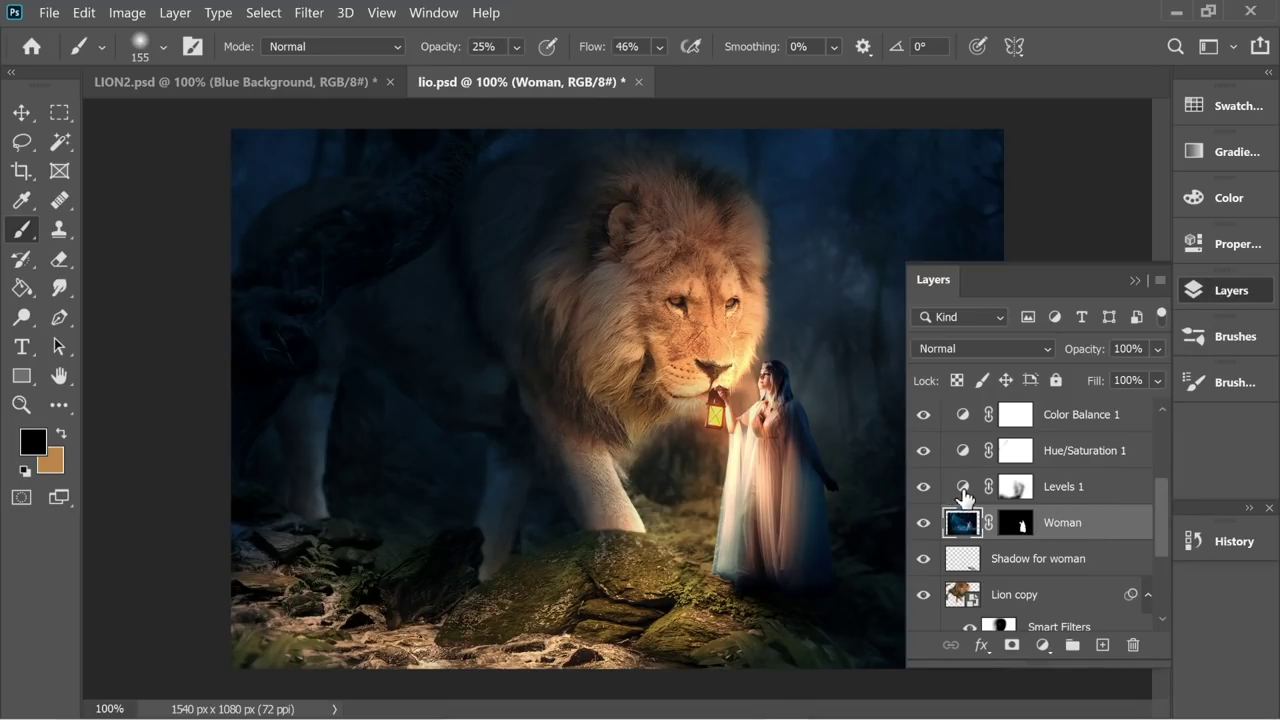
double_click(964, 488)
left_click_drag(1076, 537, 1087, 539)
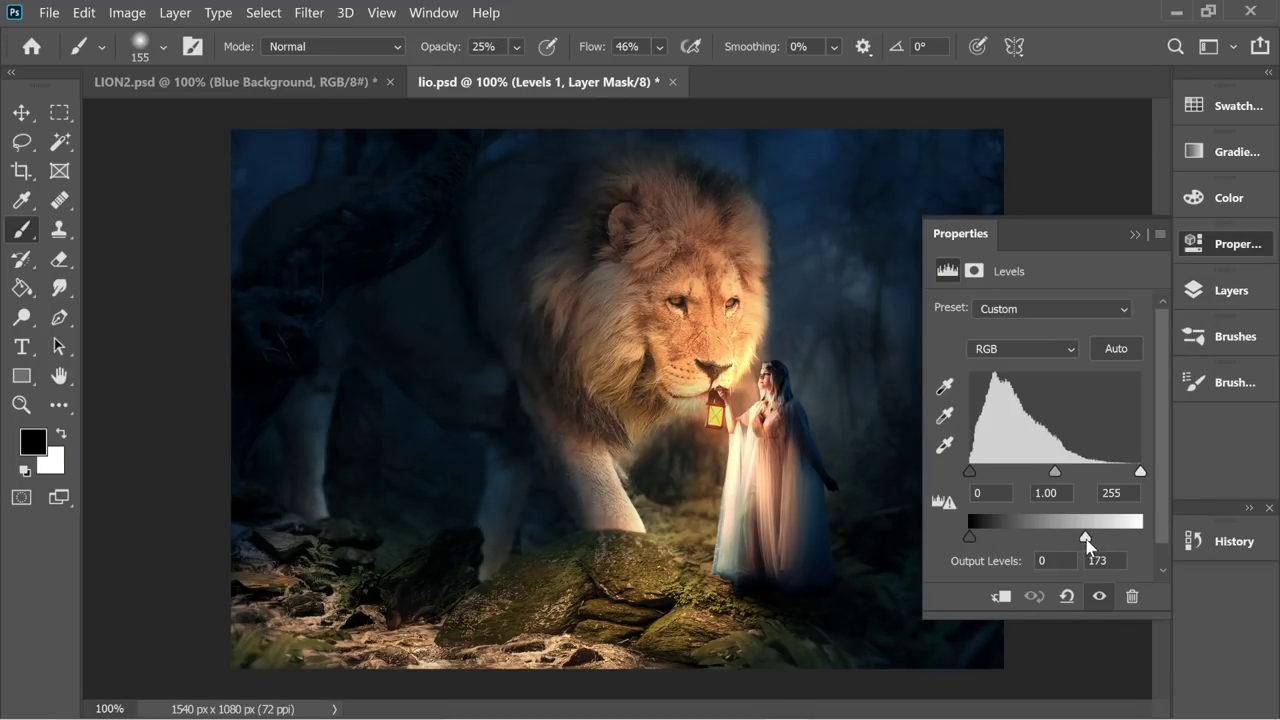
left_click(1134, 236)
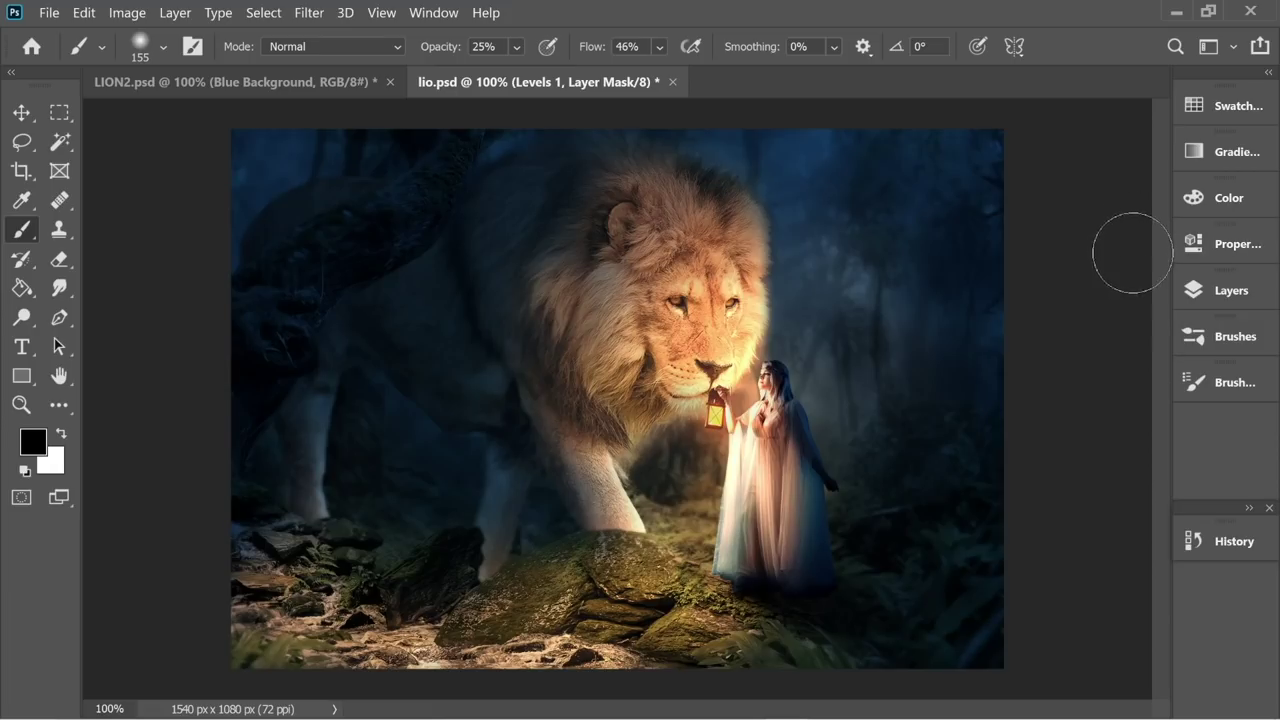
left_click(1232, 291)
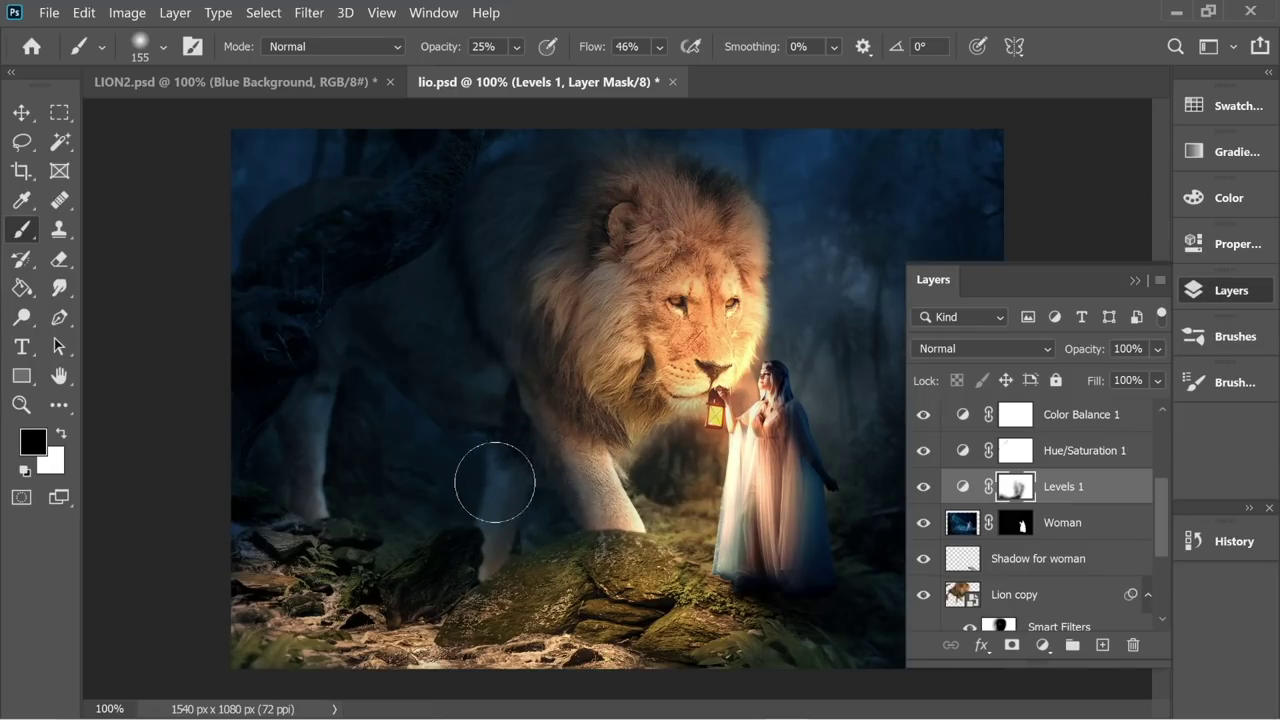
Step: Paint black at 25% opacity over the lion's far front leg on the Levels 1 mask with the 155 px brush
mouse_move(495, 482)
left_mouse_down()
mouse_move(480, 486)
mouse_move(480, 508)
mouse_move(565, 500)
left_mouse_up()
scroll(1025, 505, "down", 1)
scroll(1018, 535, "up", 4)
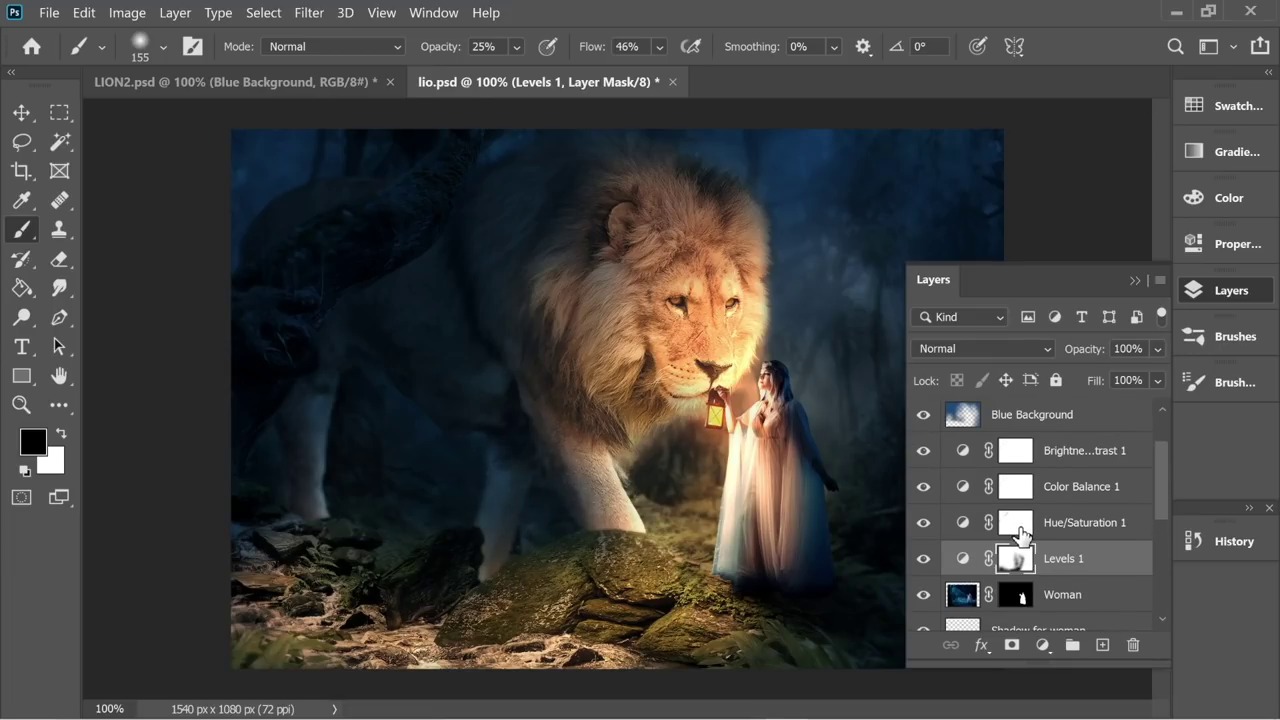
Step: Load the lion's outline as a selection and rasterize the Lion copy layer
scroll(1020, 537, "up", 3)
scroll(1000, 520, "down", 8)
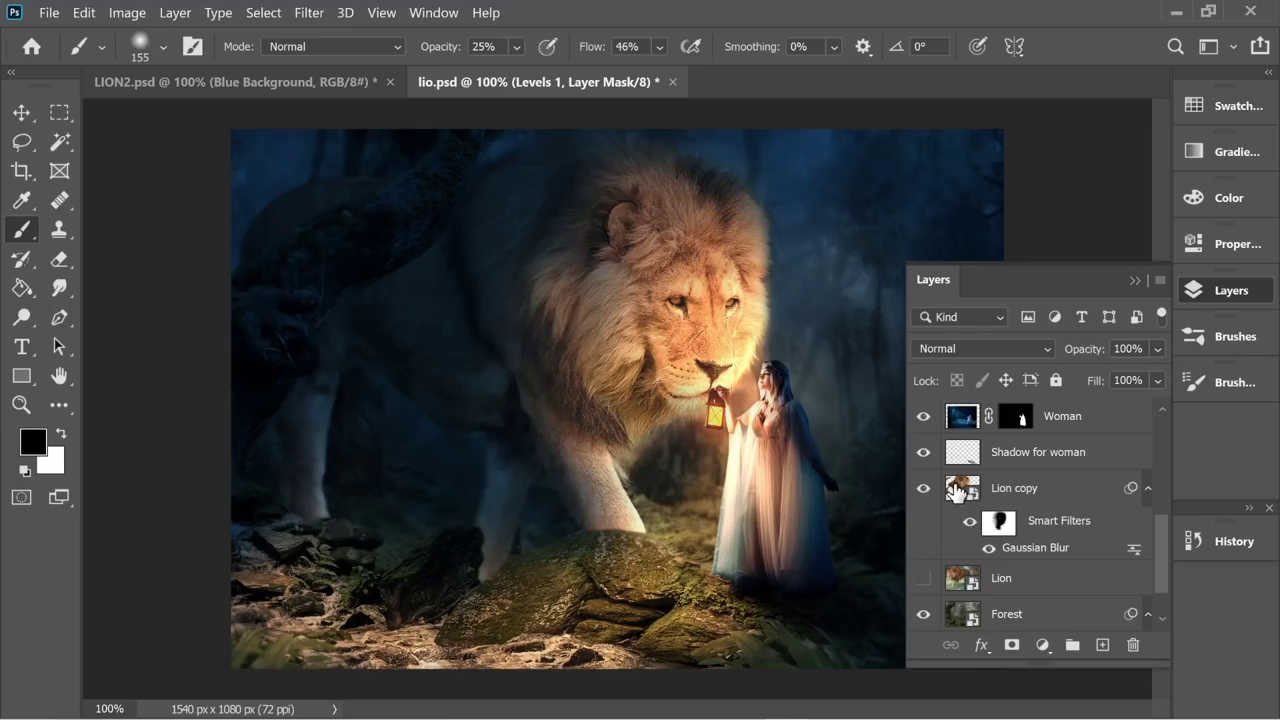
left_click_drag(956, 490, 959, 488)
left_click(960, 490, "ctrl")
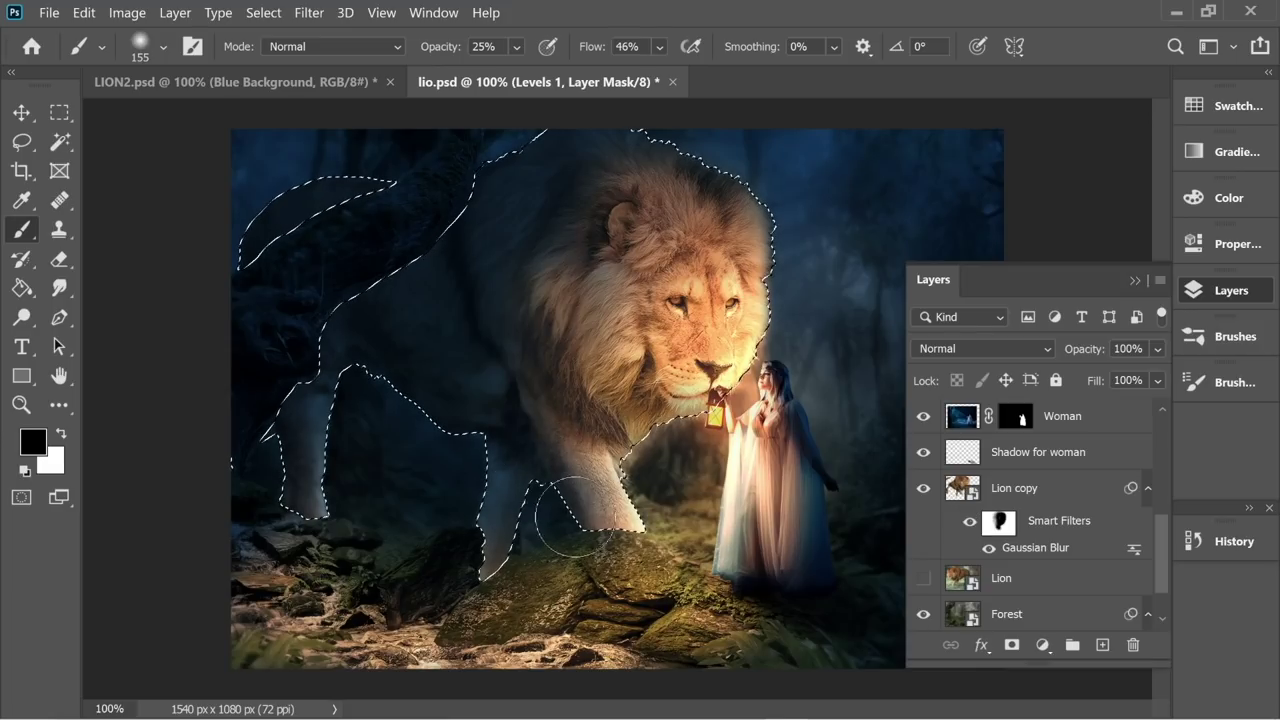
left_click(1013, 490)
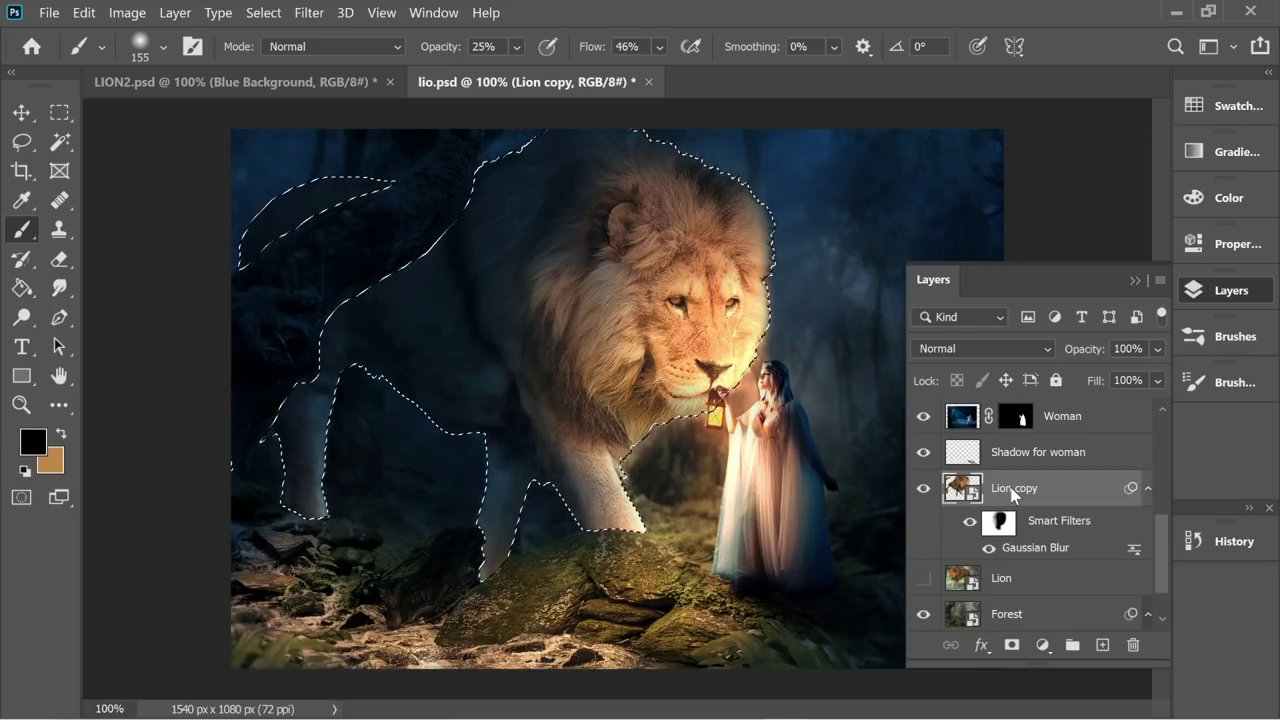
right_click(1006, 491)
left_click(800, 424)
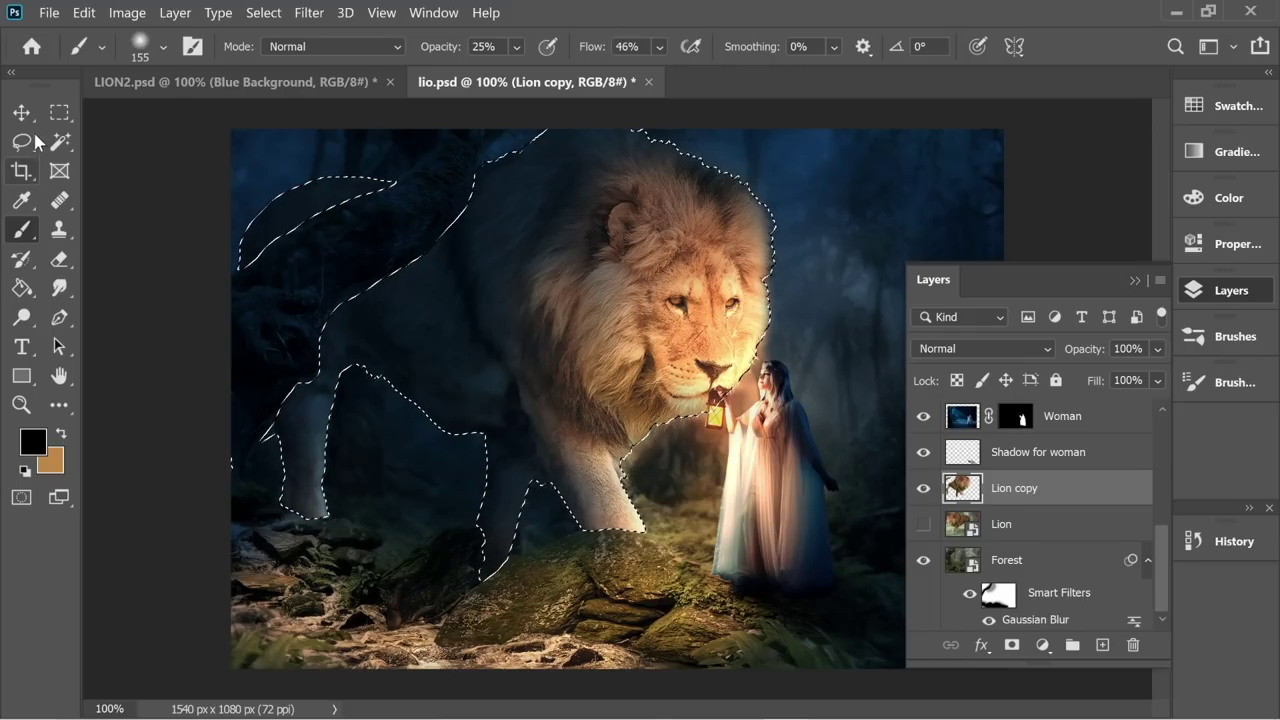
Step: Darken the lion's far front leg inside the selection with black, using a 155 px brush at 25% opacity, and clear the selection
left_click(60, 112)
key("ctrl+d")
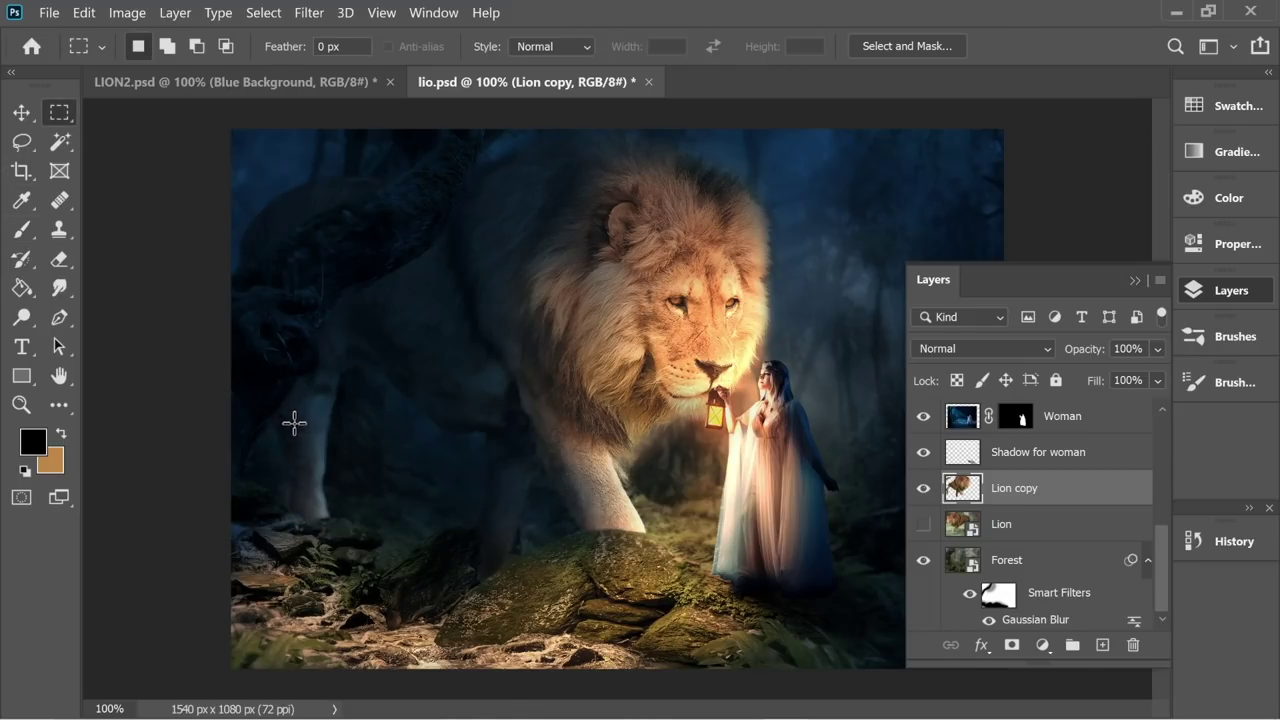
key("ctrl+shift+d")
left_click(24, 231)
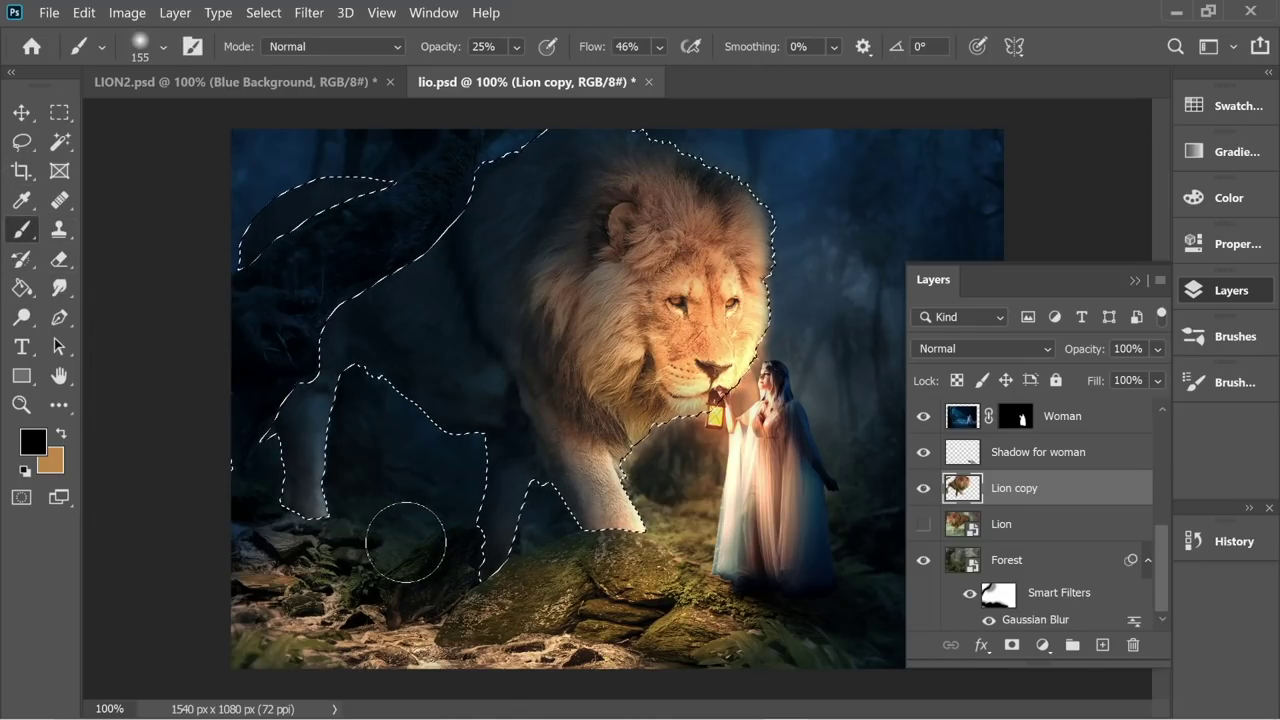
key("m")
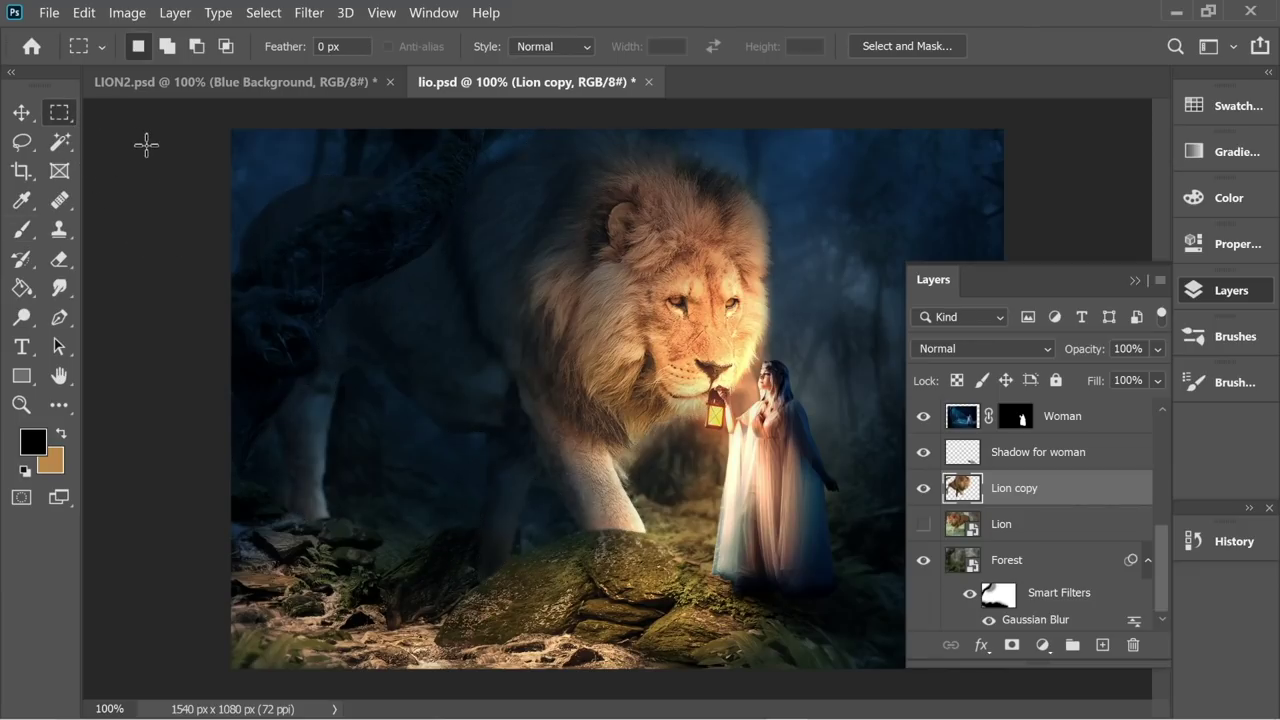
left_click(22, 231)
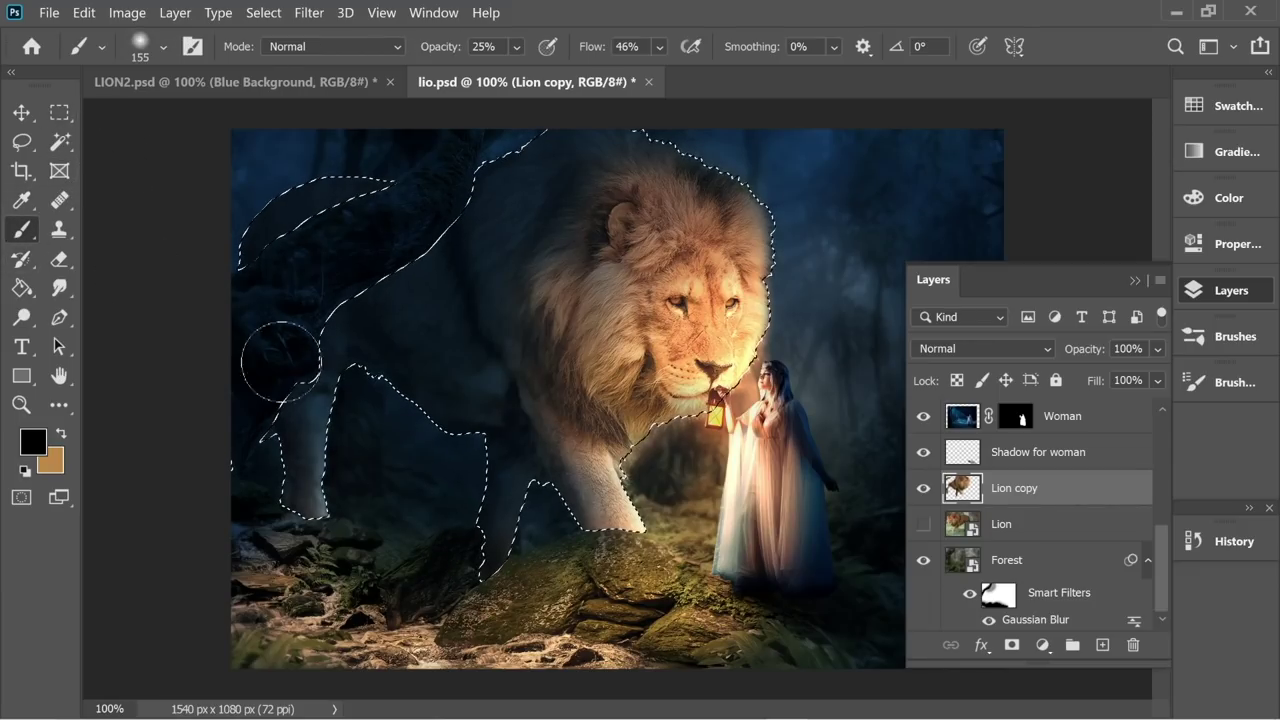
left_click(60, 112)
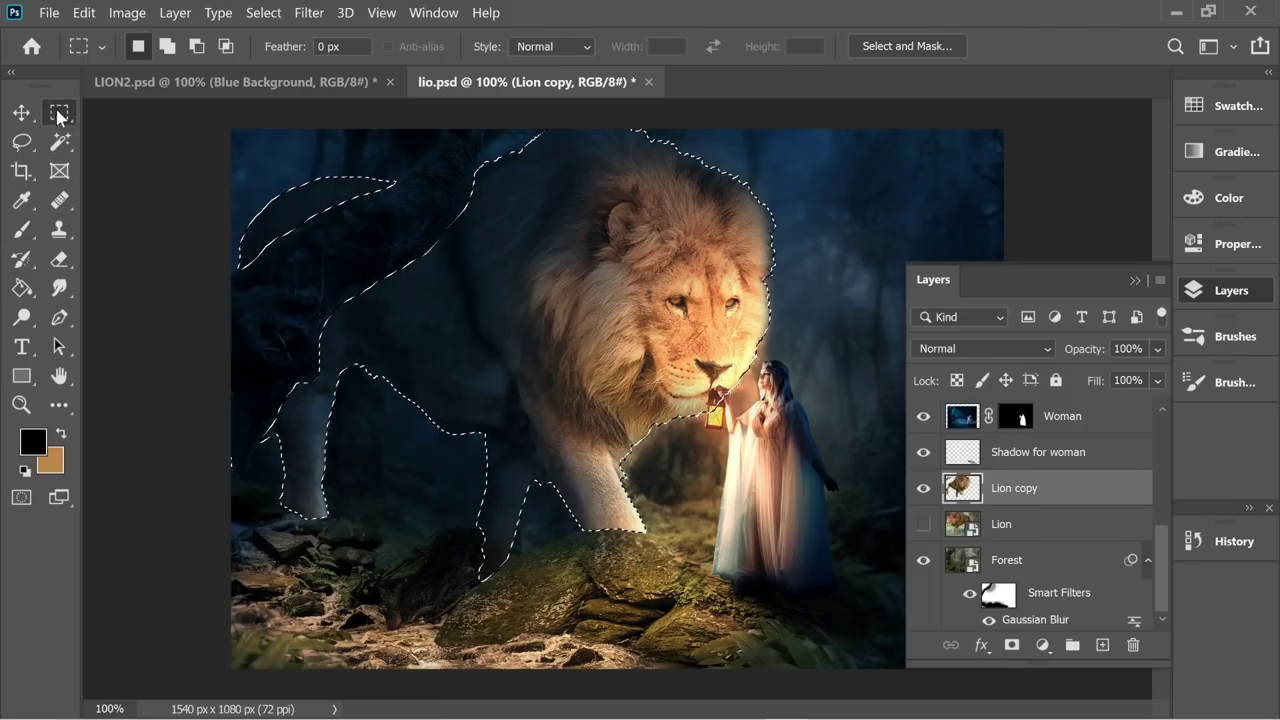
left_click(185, 173)
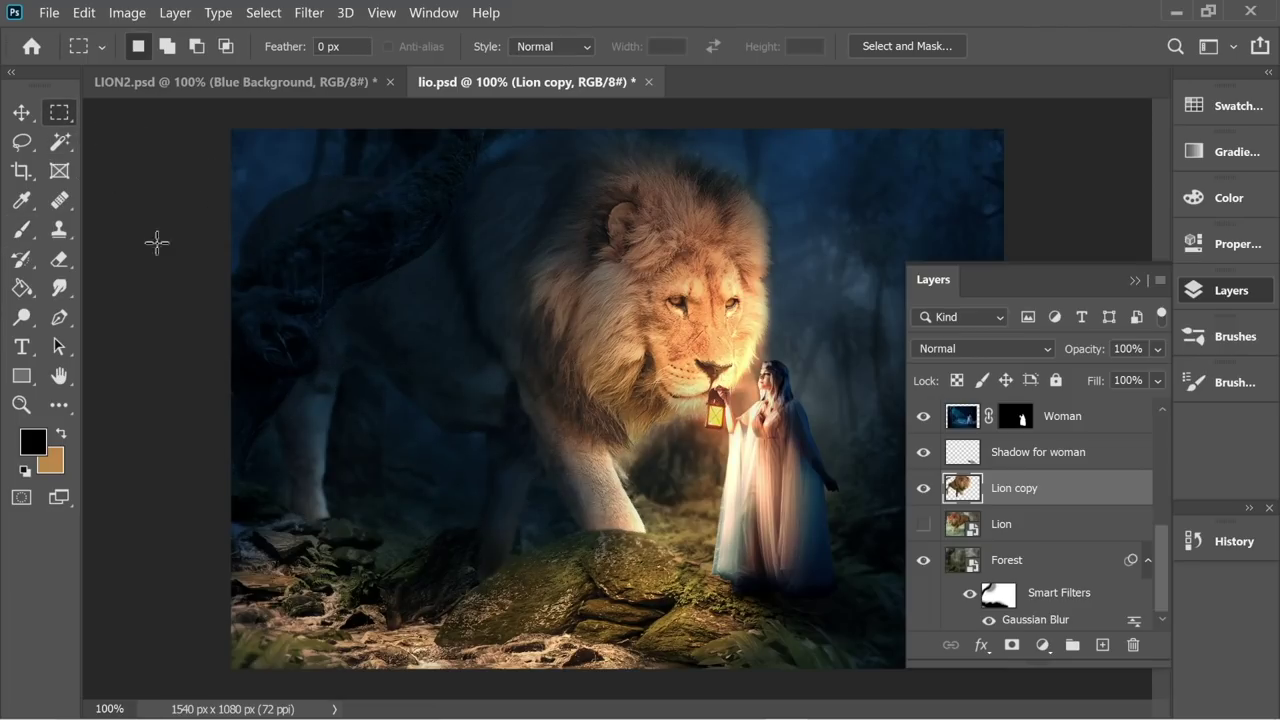
key("ctrl+shift+d")
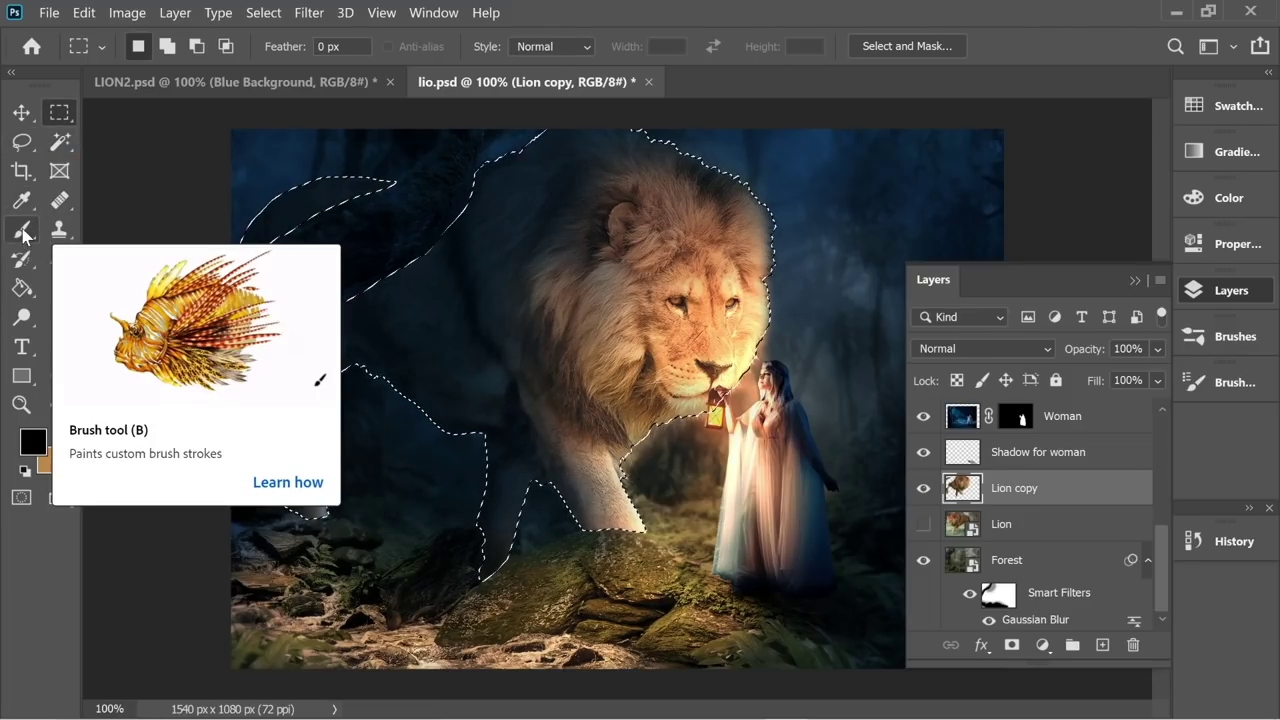
left_click(22, 231)
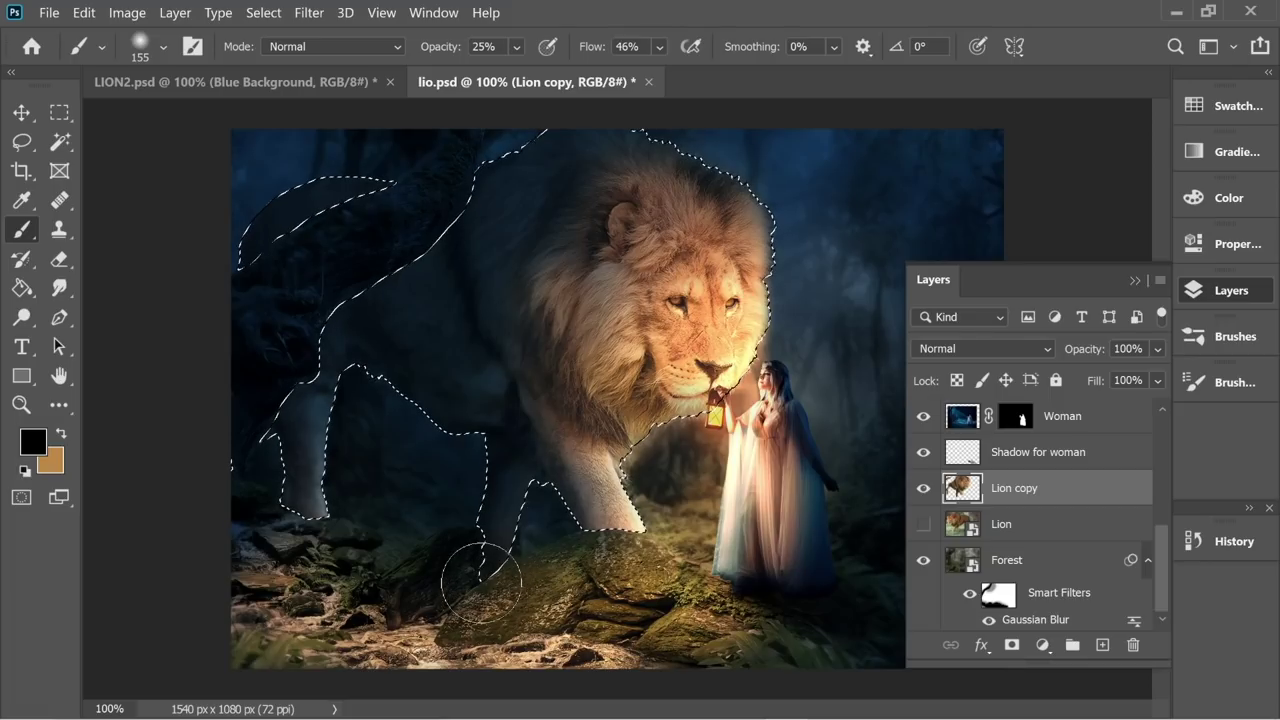
left_click(62, 114)
left_click_drag(154, 143, 157, 146)
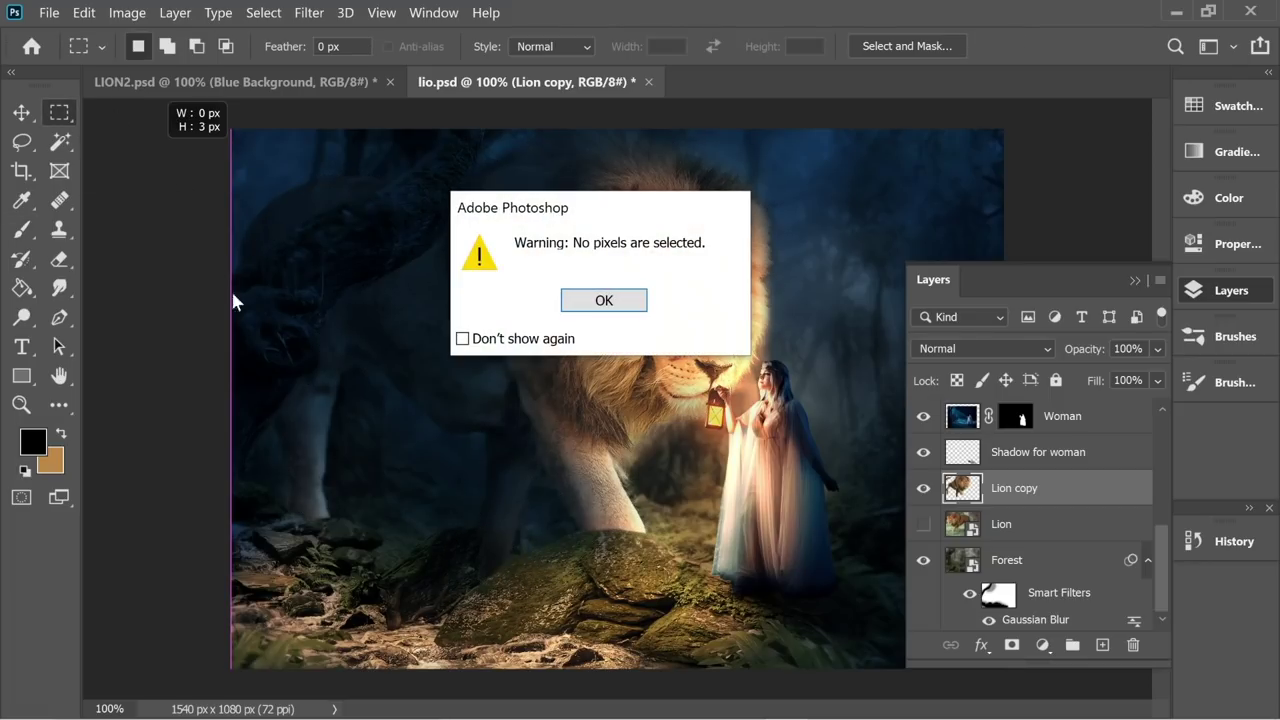
left_click(600, 302)
Step: Paint a warm orange glow around the lantern on the Light 1 layer with a 196 px brush at 13% opacity
key("x")
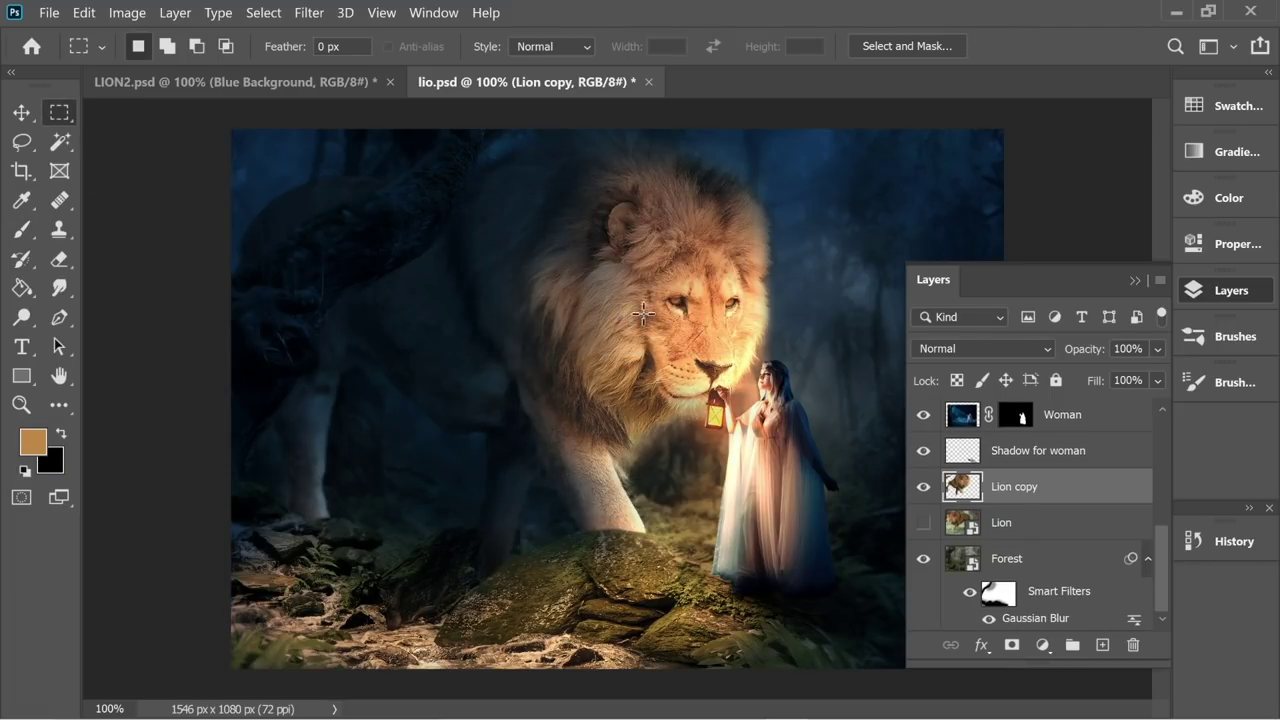
scroll(1100, 522, "up", 5)
left_click(1012, 488)
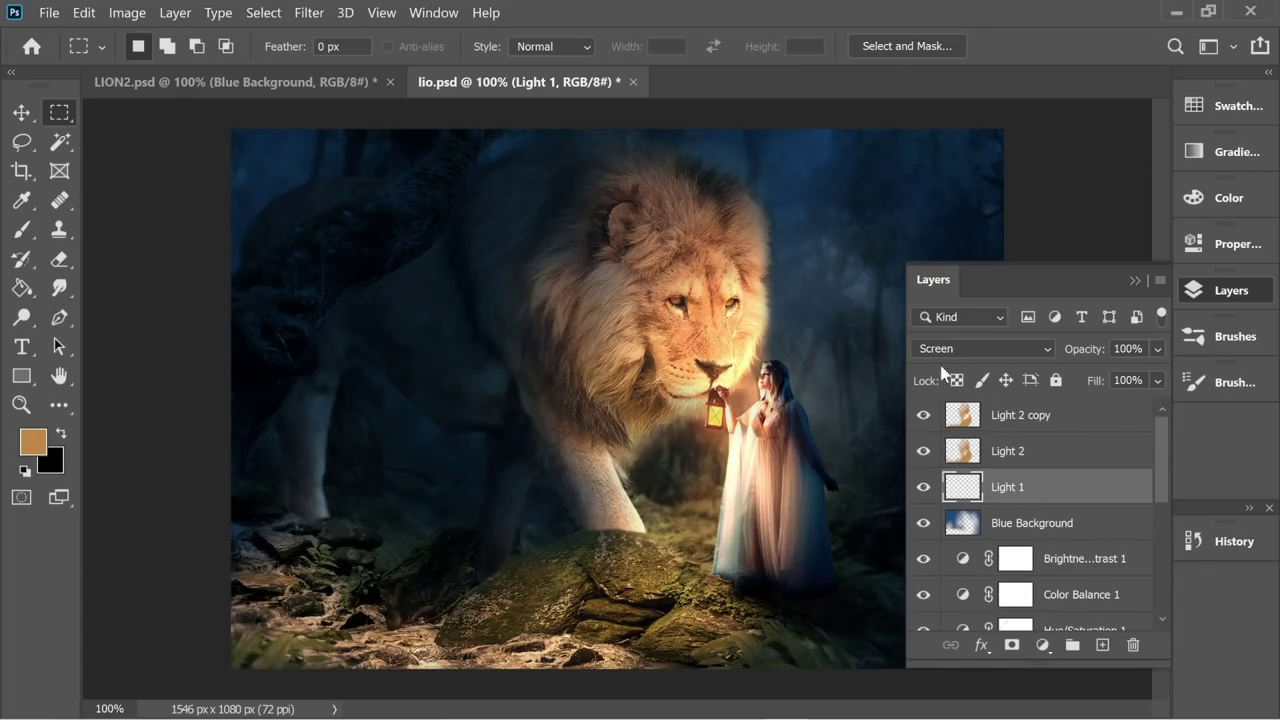
left_click(22, 229)
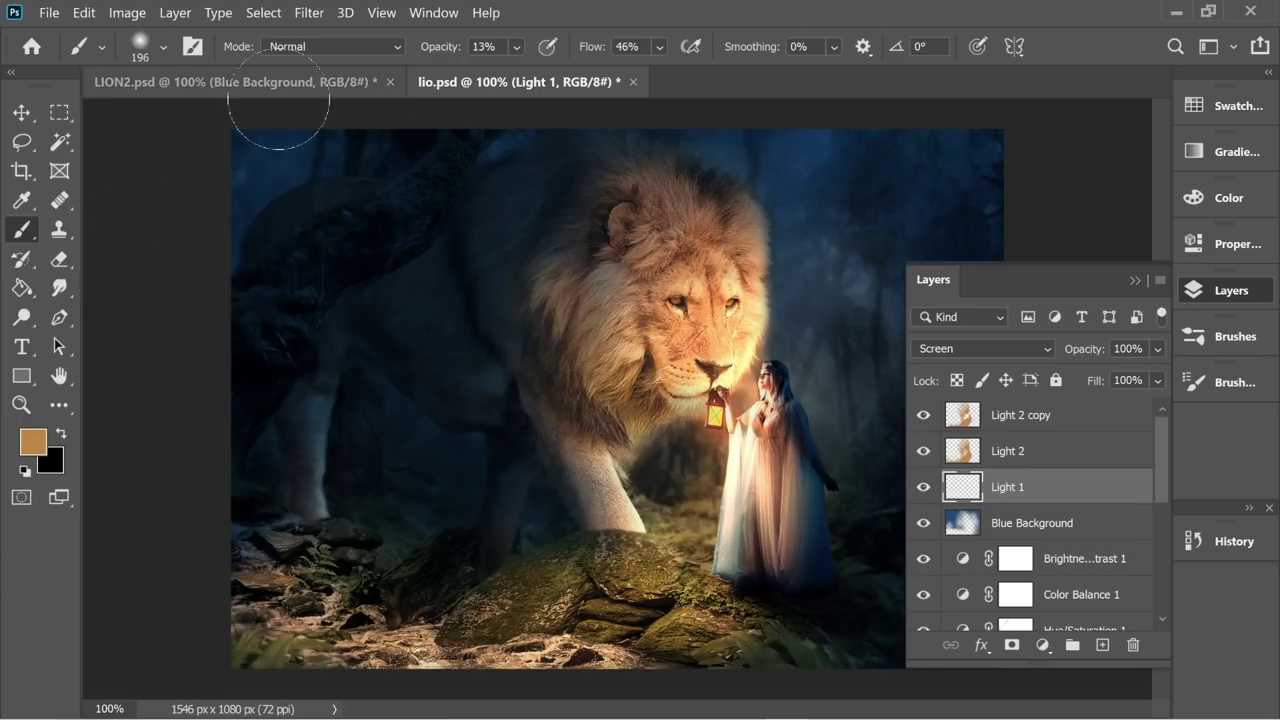
left_click(702, 432)
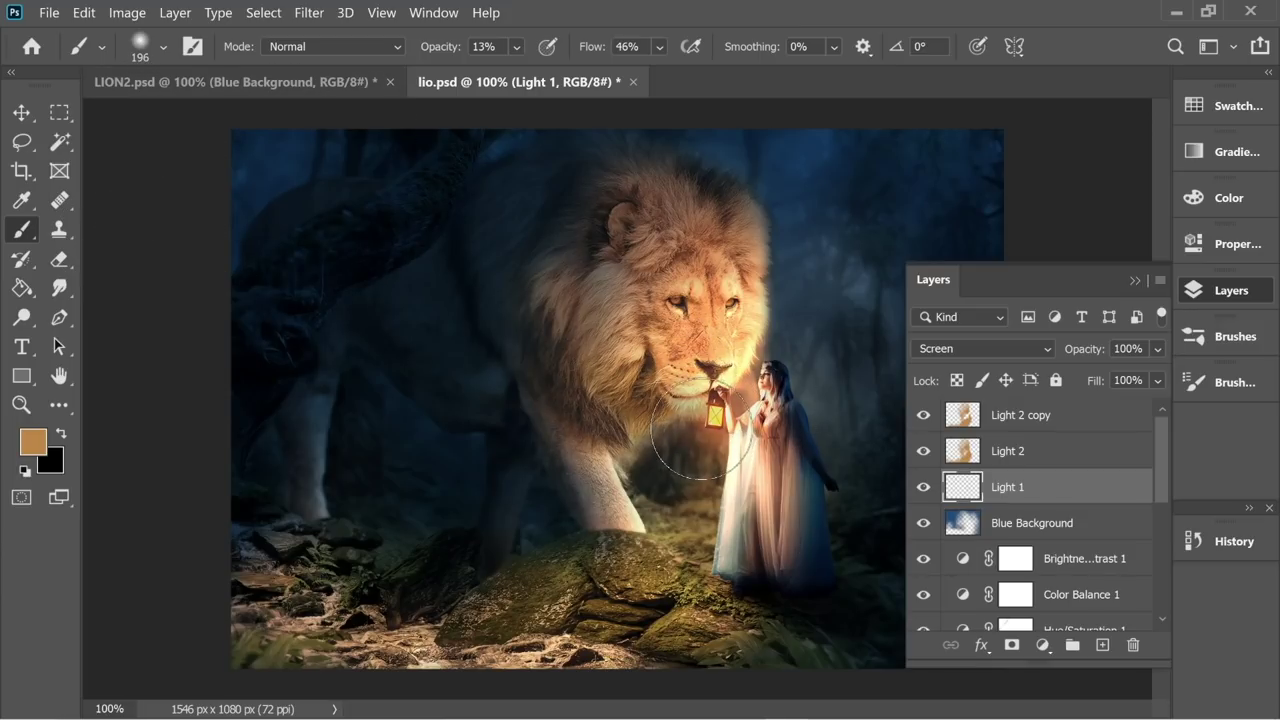
left_click(695, 430)
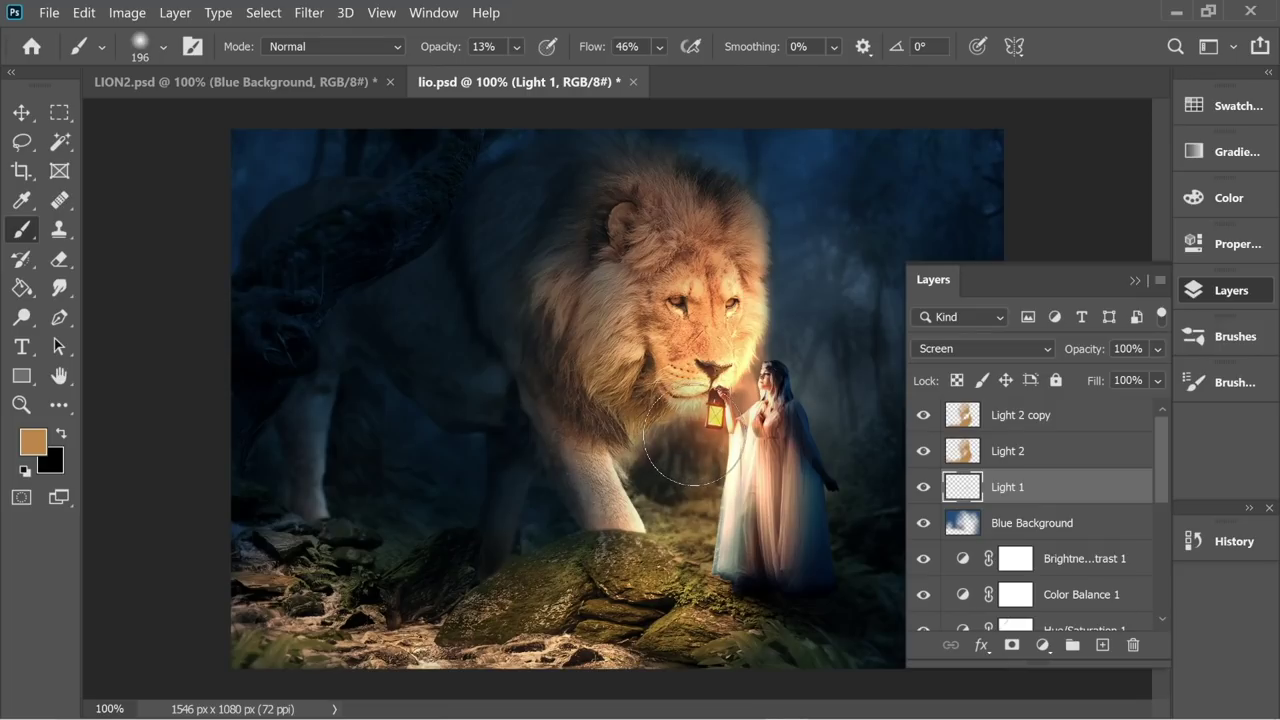
left_click(696, 440)
key("ctrl+z")
left_click(702, 432)
left_click(704, 440)
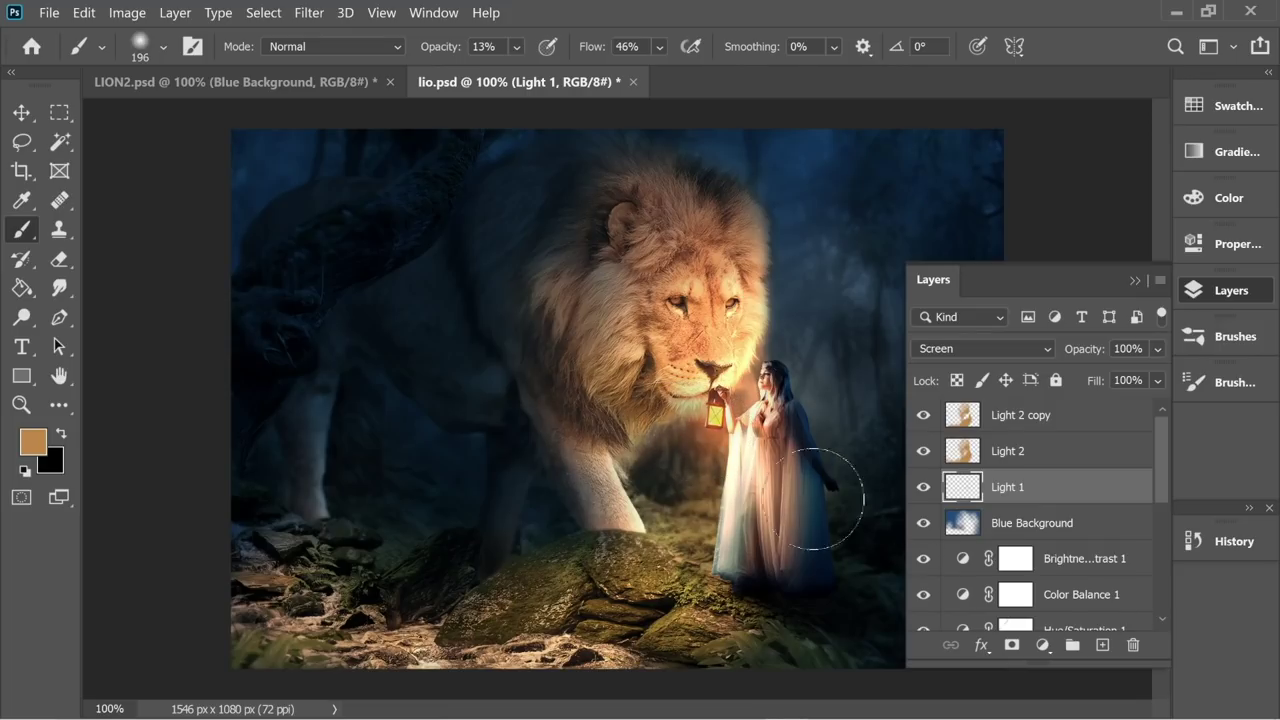
left_click(684, 436)
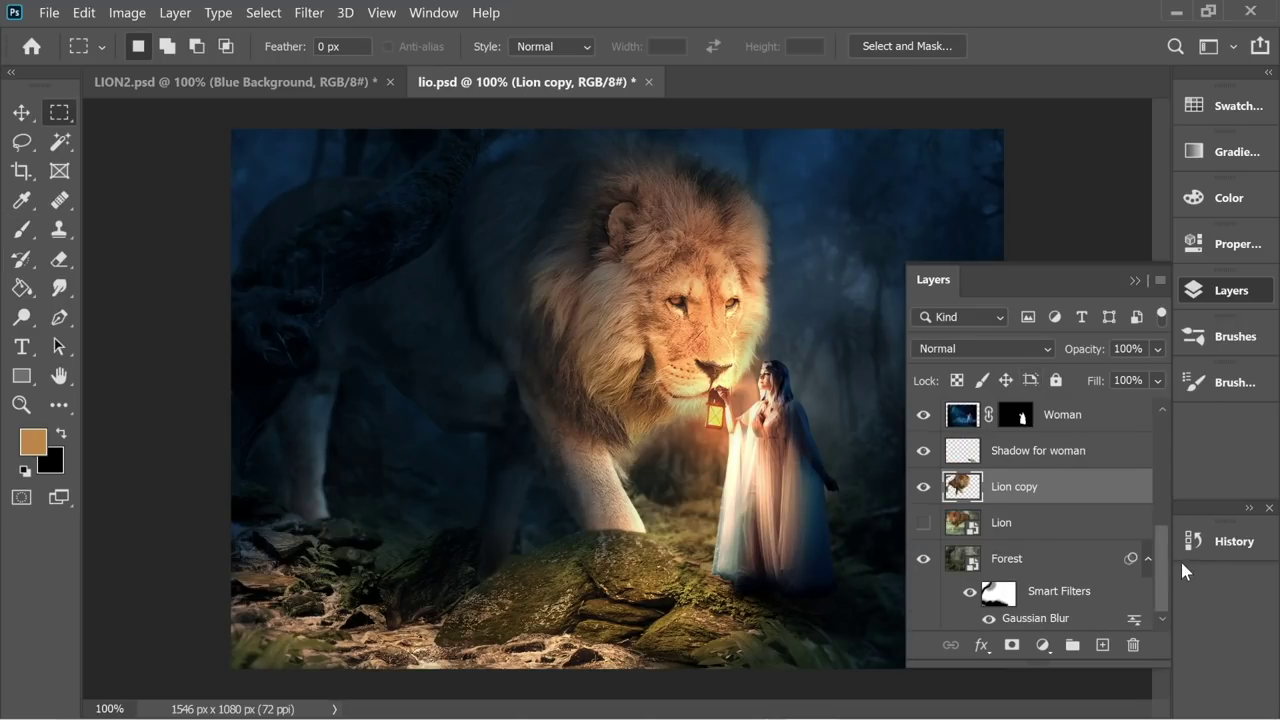
Step: Erase stray light around the woman's head on the Light 2 layer with a soft 36 px eraser at 12% opacity
scroll(1157, 441, "up", 5)
left_click(1027, 458)
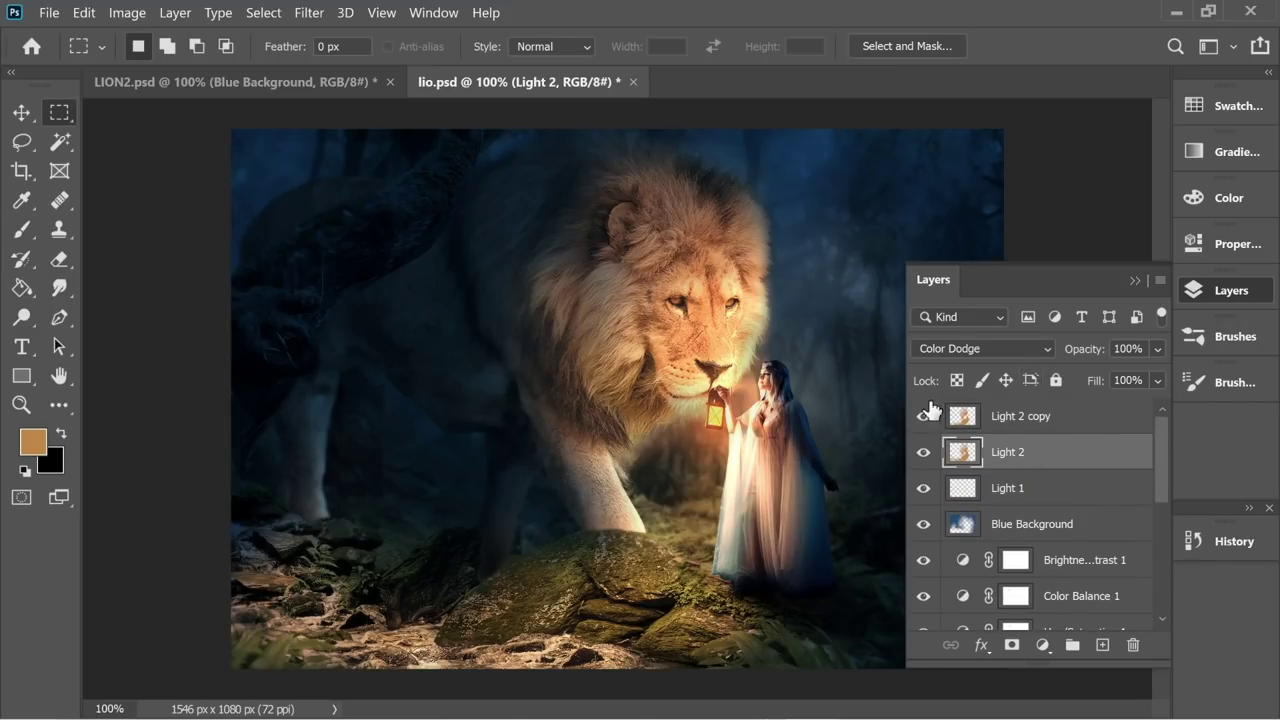
left_click(60, 258)
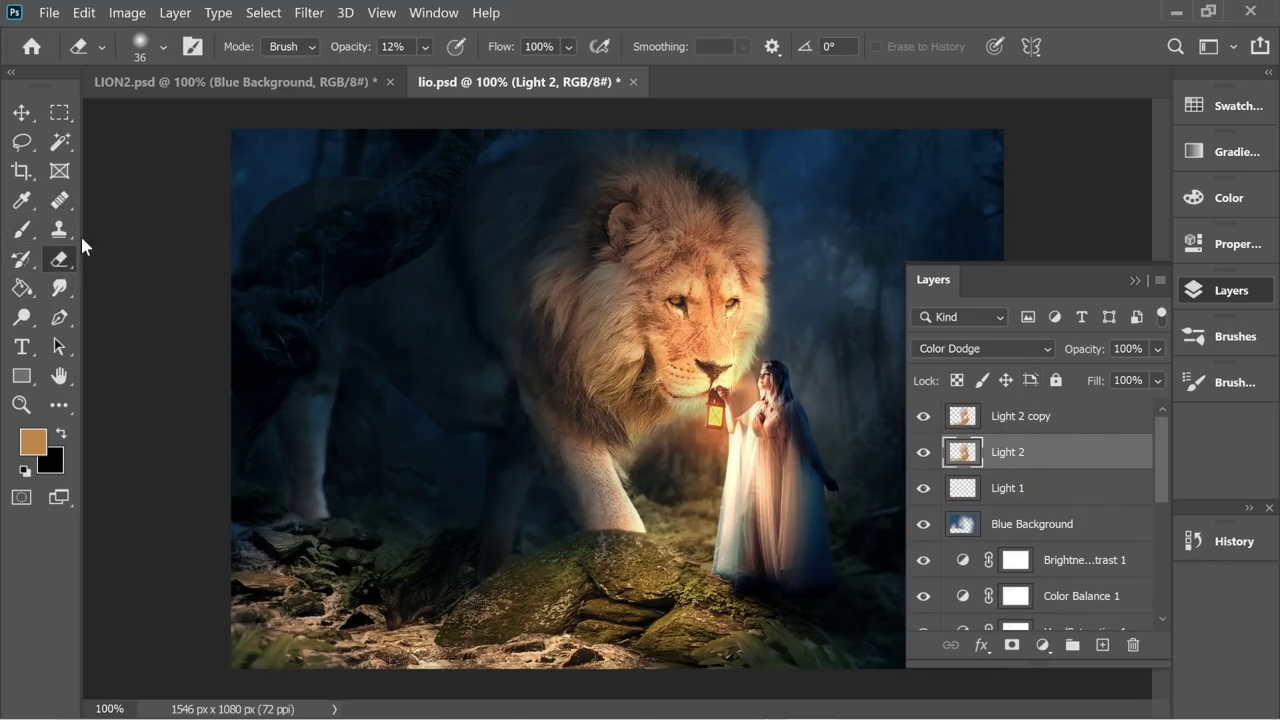
left_click(164, 47)
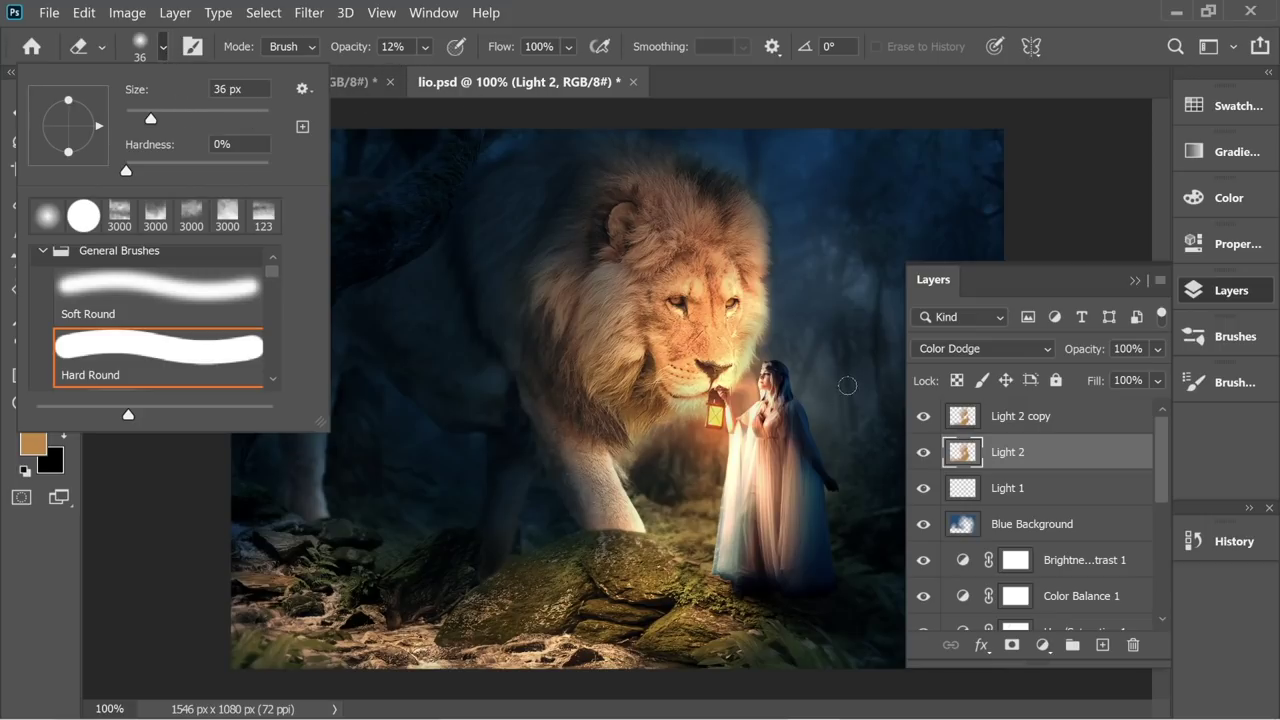
left_click(775, 352)
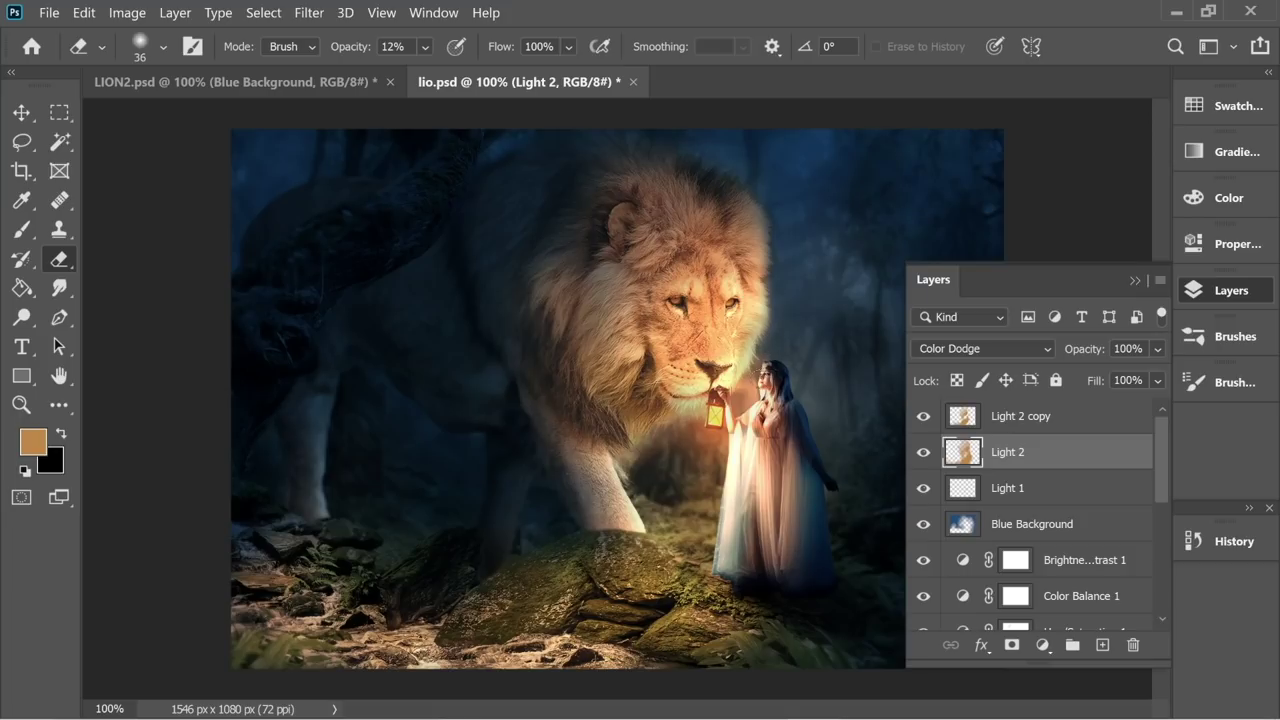
left_click(164, 47)
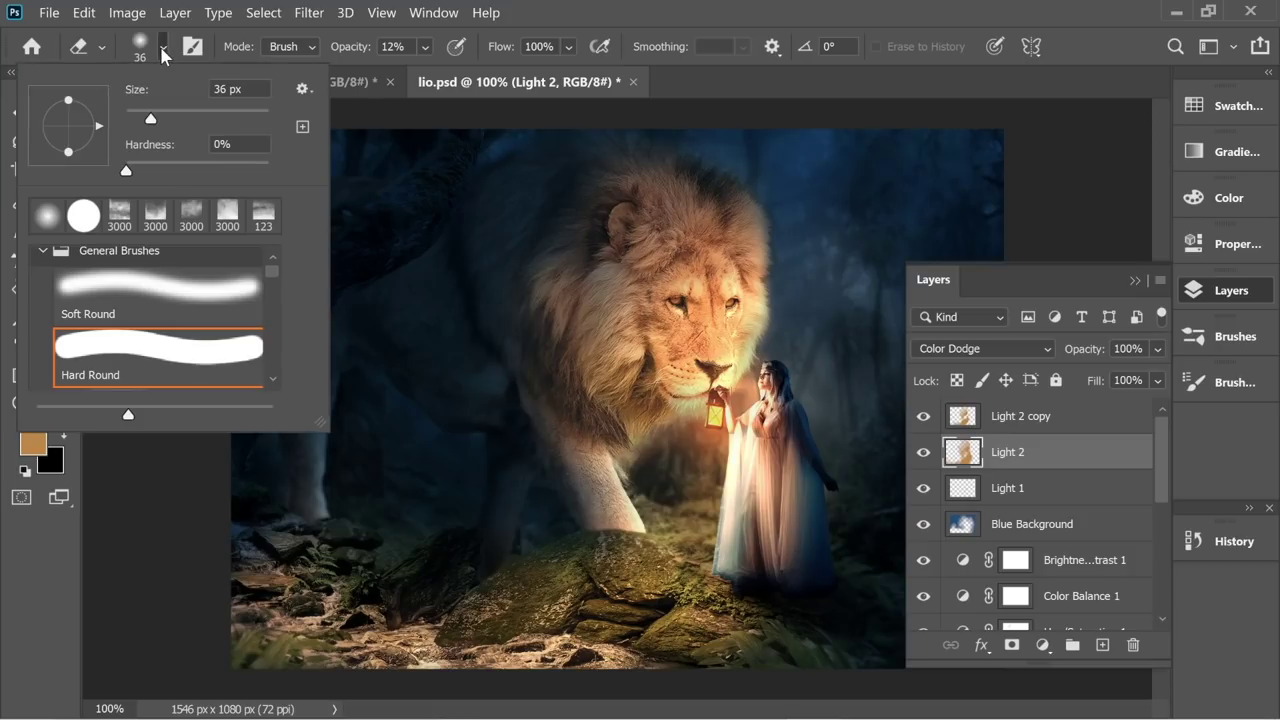
left_click(162, 46)
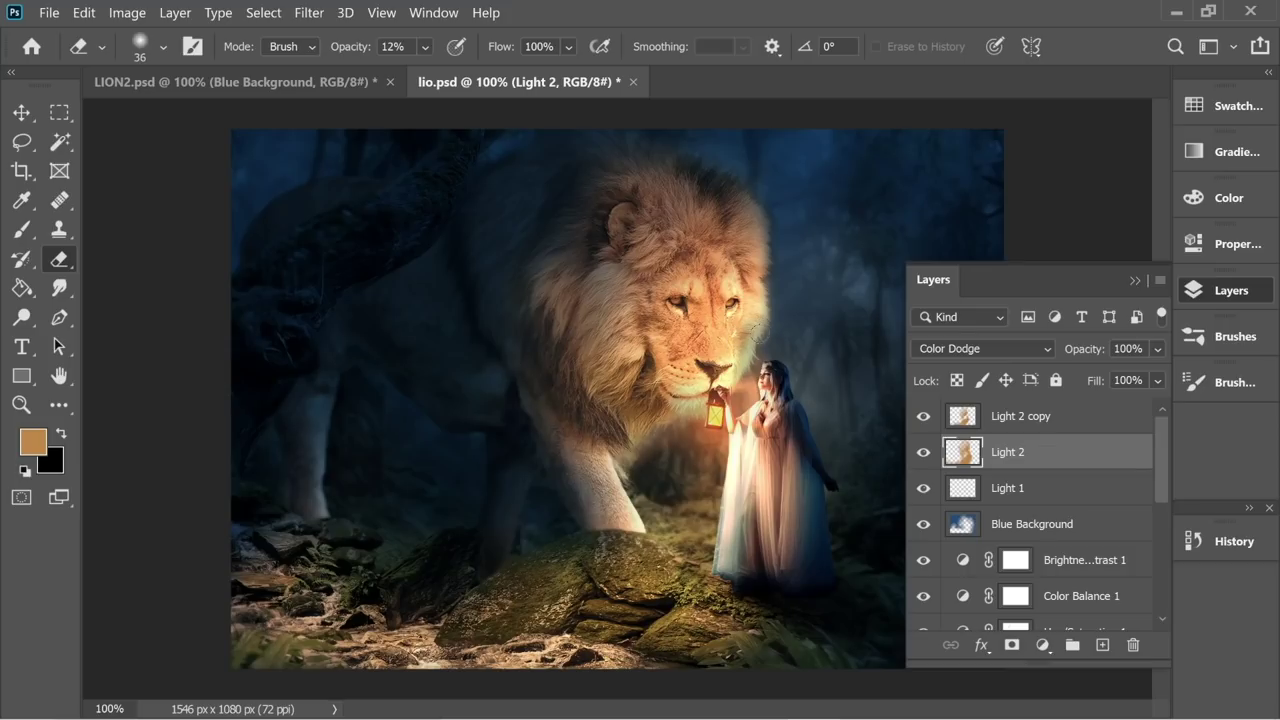
Step: Enlarge the eraser to 95 px and soften the Light 2 glow between the lion's face and the woman
left_click(160, 47)
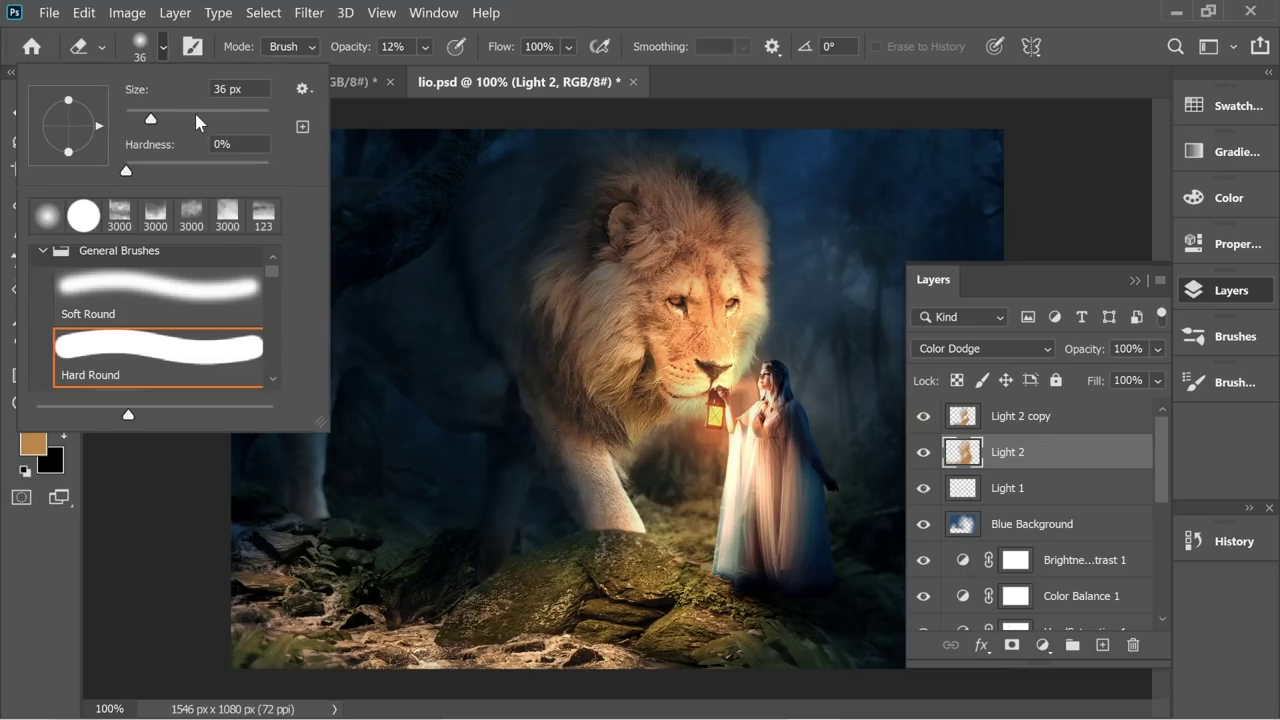
left_click(194, 112)
left_click(761, 335)
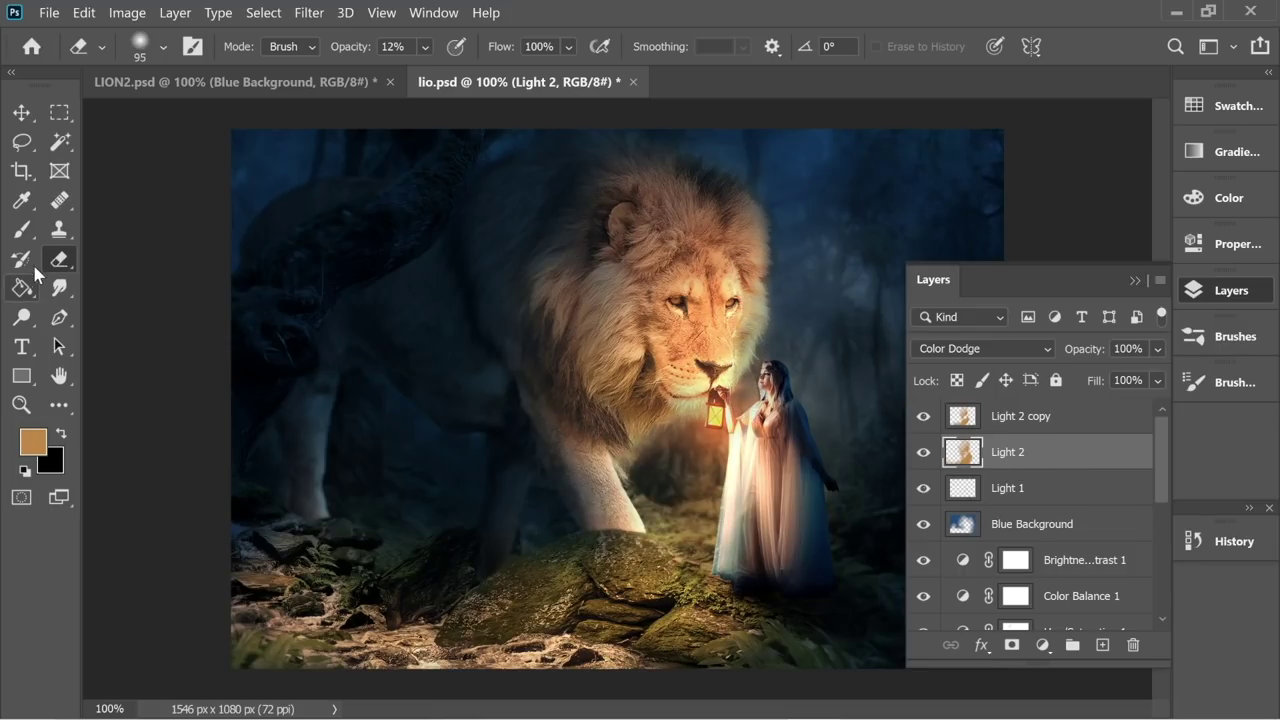
Step: Paint warm orange light on the Light 2 layer with a soft 73 px brush at 13% opacity
left_click(21, 229)
left_click(163, 46)
left_click_drag(152, 118, 180, 118)
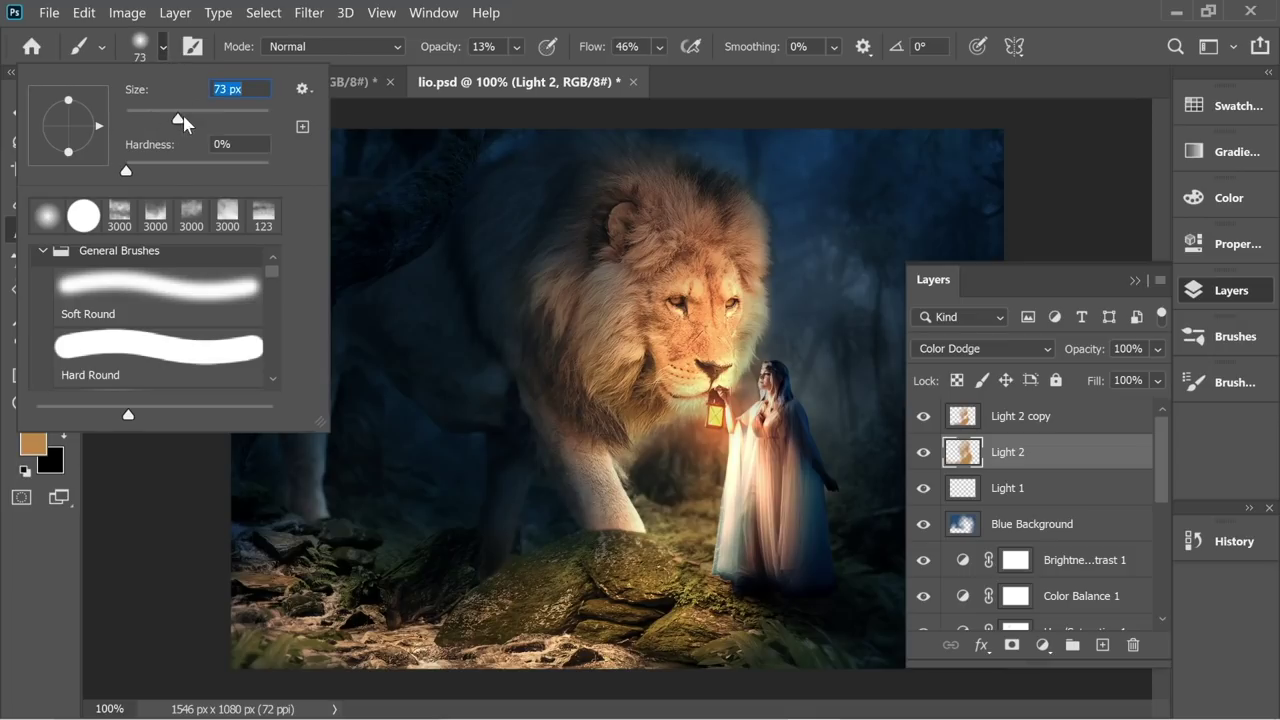
key("Return")
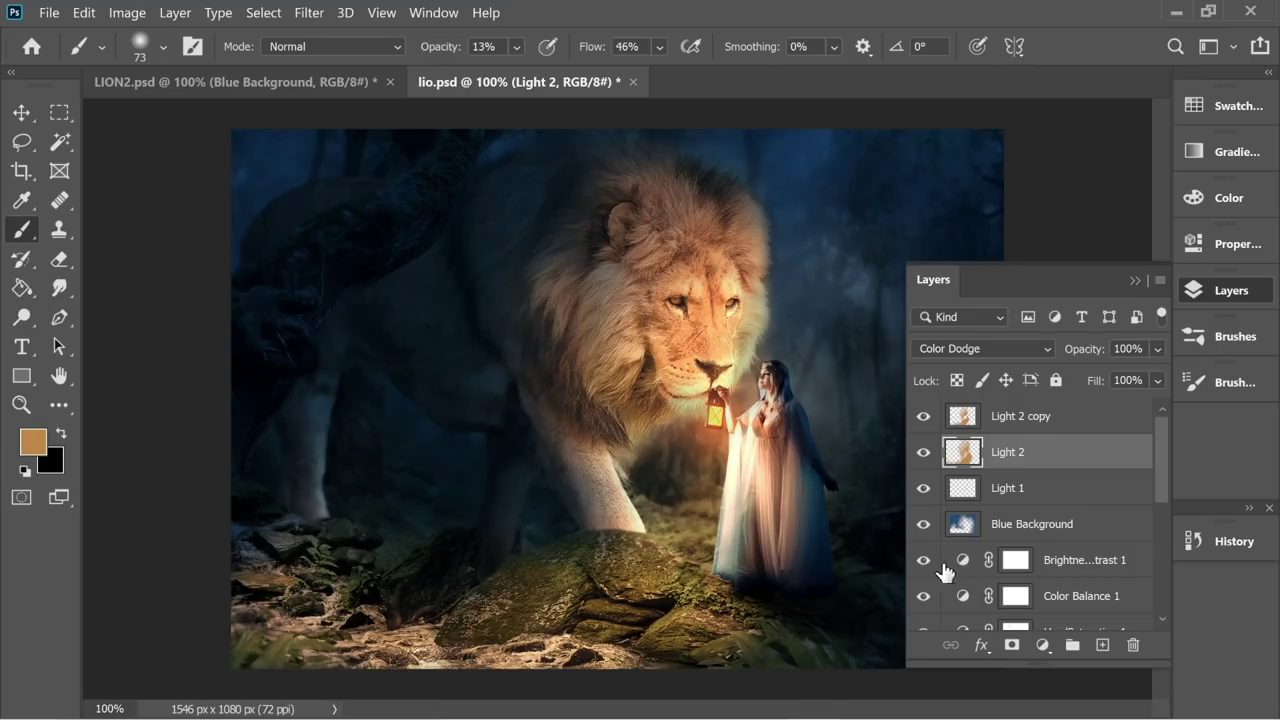
Step: Paint black over the selected tree trunk on the Levels 1 and Brightness/Contrast 1 masks with a soft 168 px brush at 100% opacity
left_click_drag(1158, 470, 1105, 543)
double_click(966, 515)
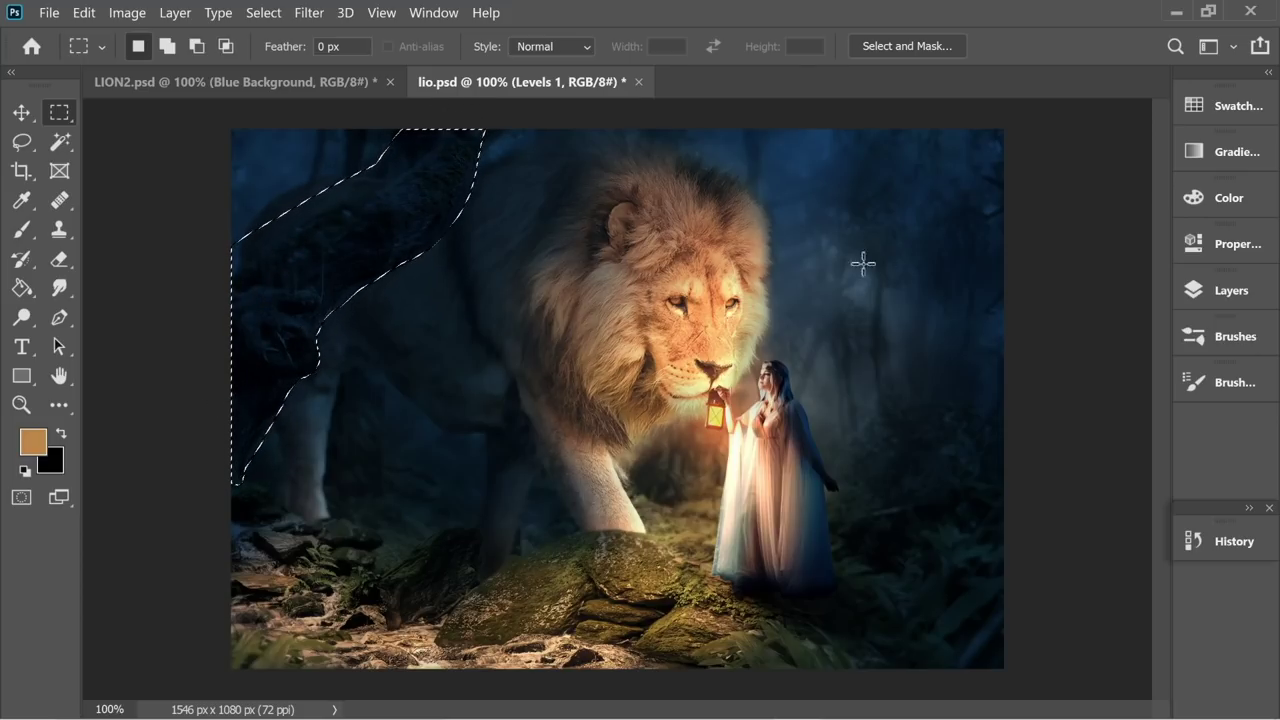
left_click(1230, 298)
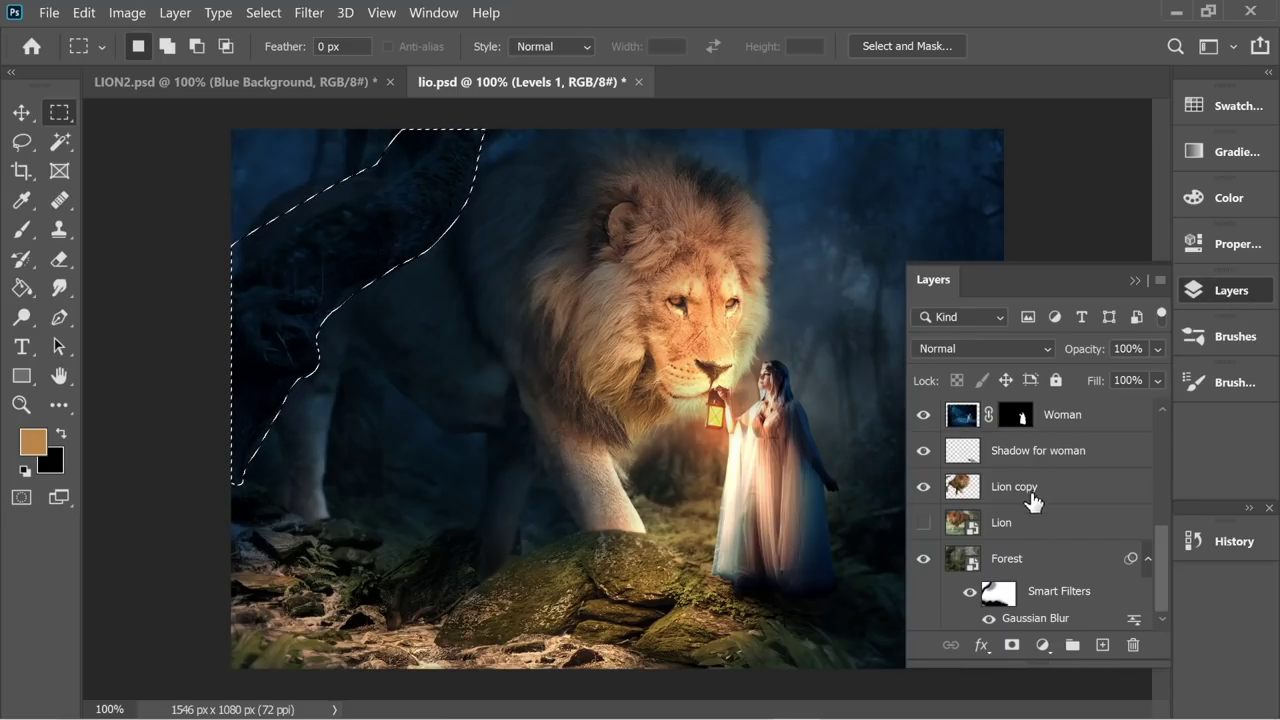
scroll(1080, 510, "up", 3)
scroll(1080, 527, "down", 1)
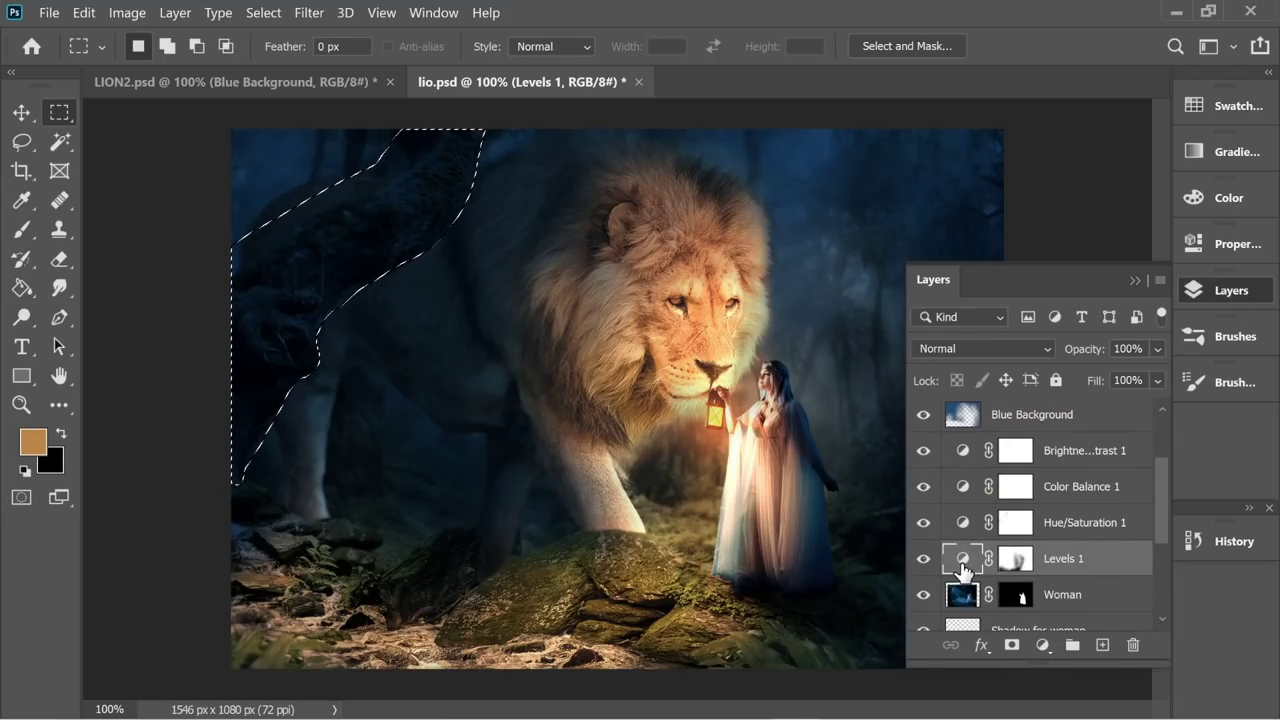
left_click(1022, 564)
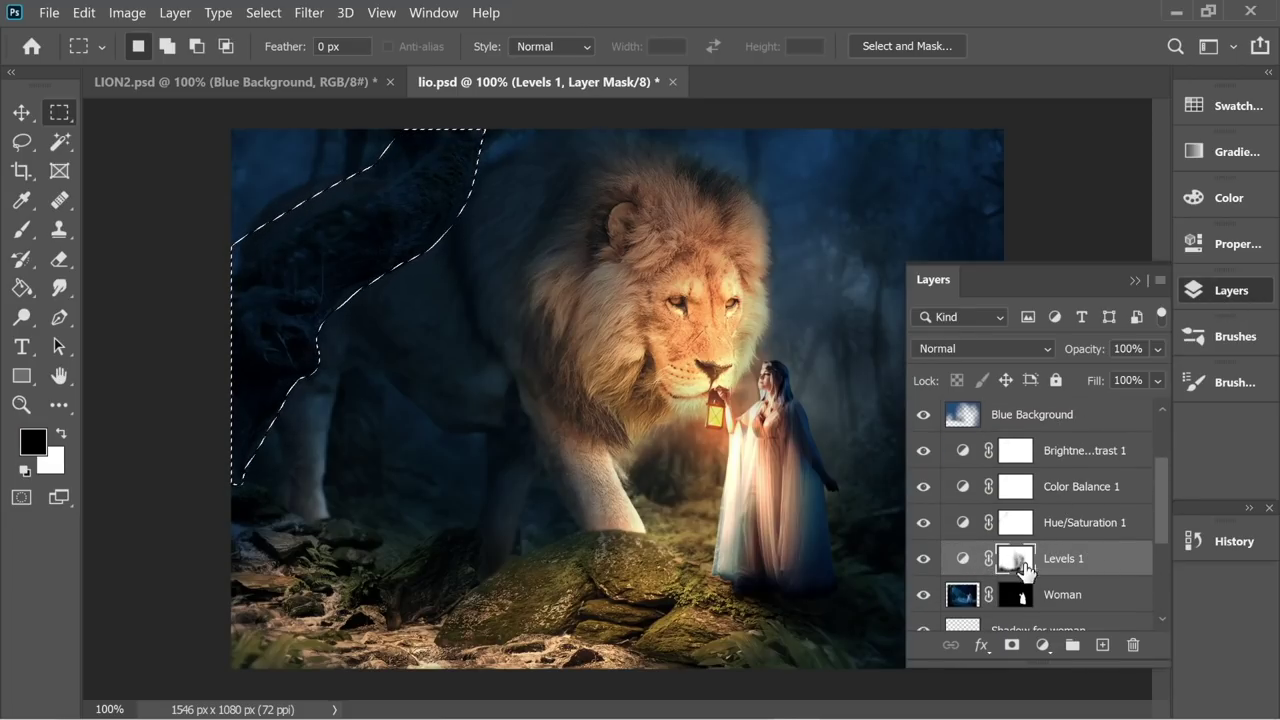
left_click(24, 230)
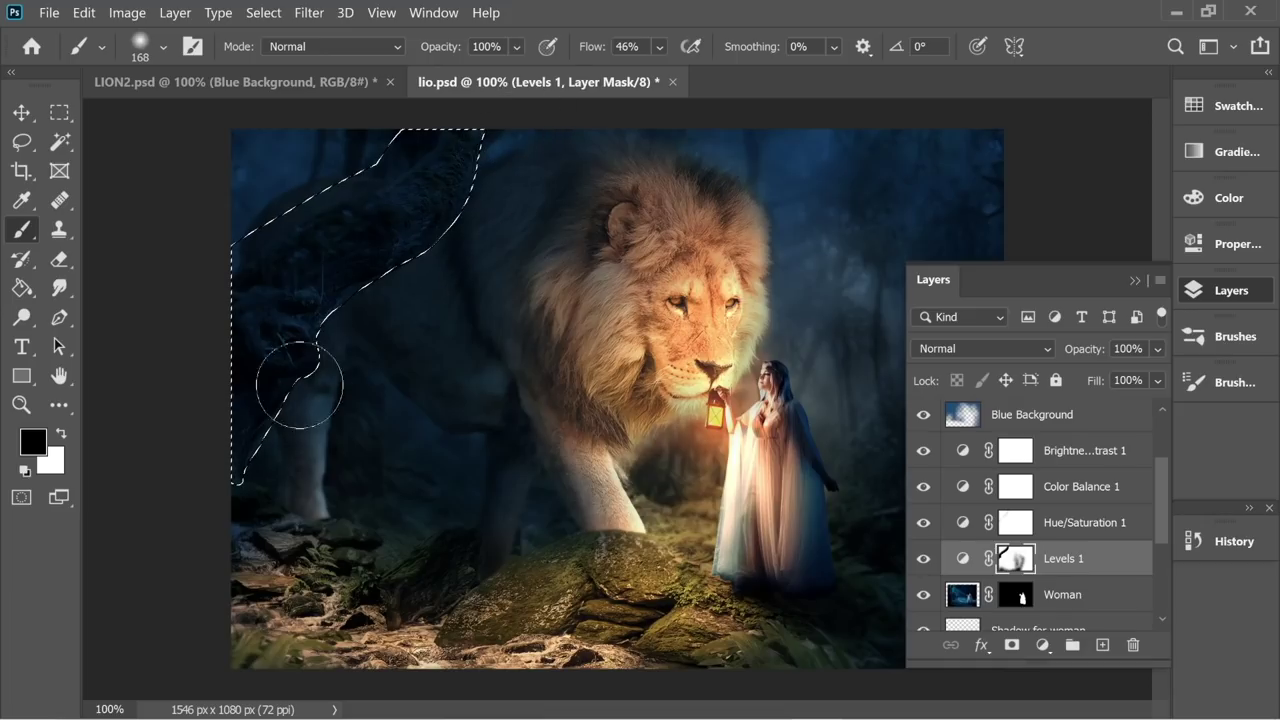
left_click(1025, 451)
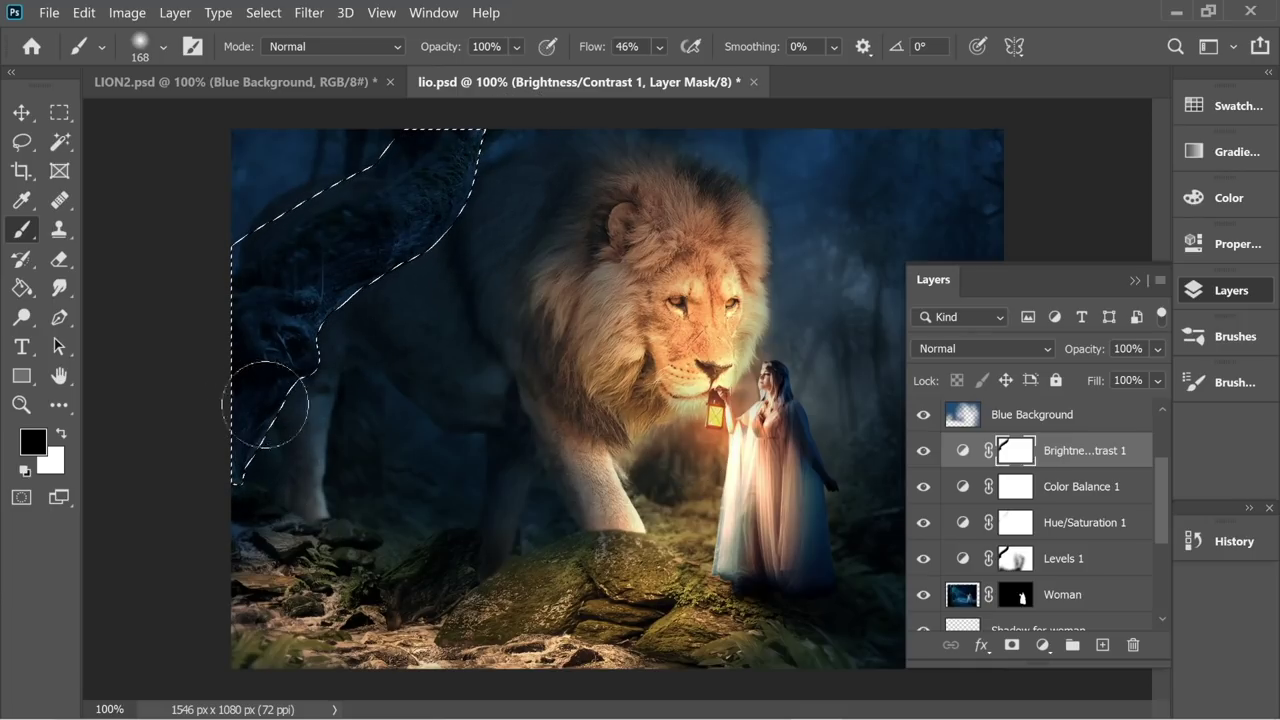
Step: Paint orange light over the selected trunk on Light 2 copy and Light 2, softening Light 2 with a 338 px eraser at 12% opacity
scroll(1090, 445, "up", 3)
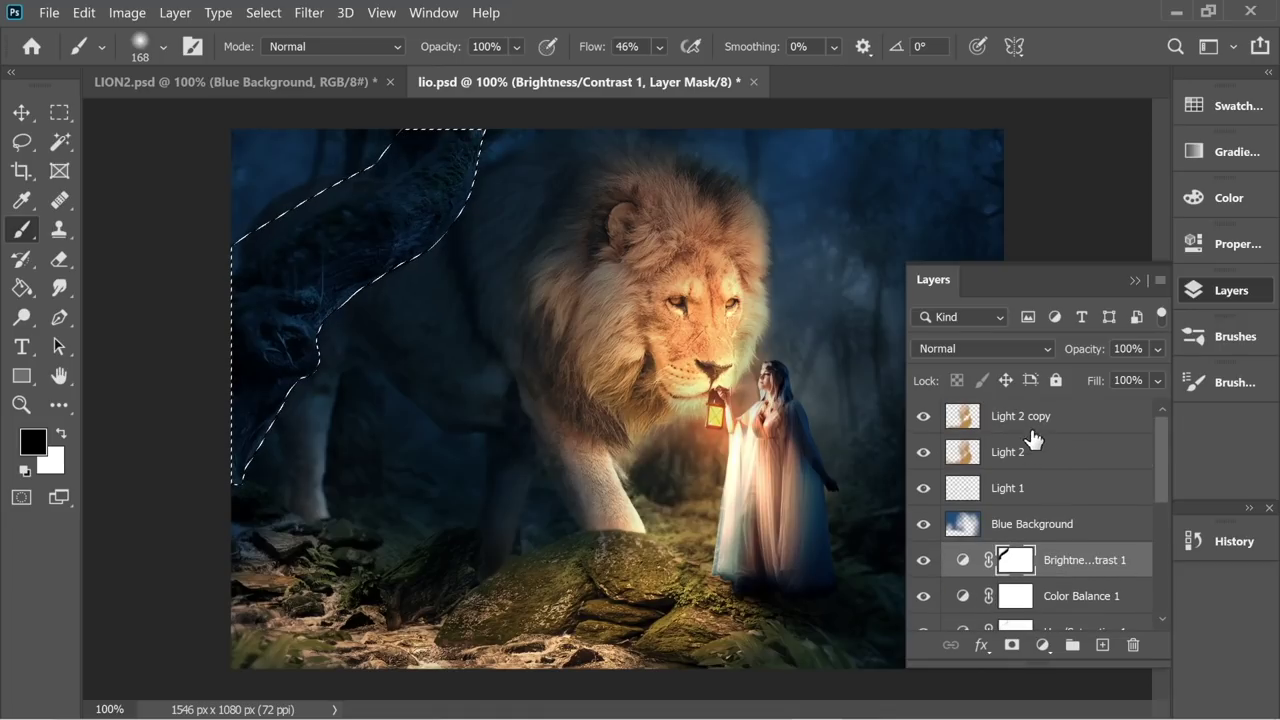
left_click(1041, 428)
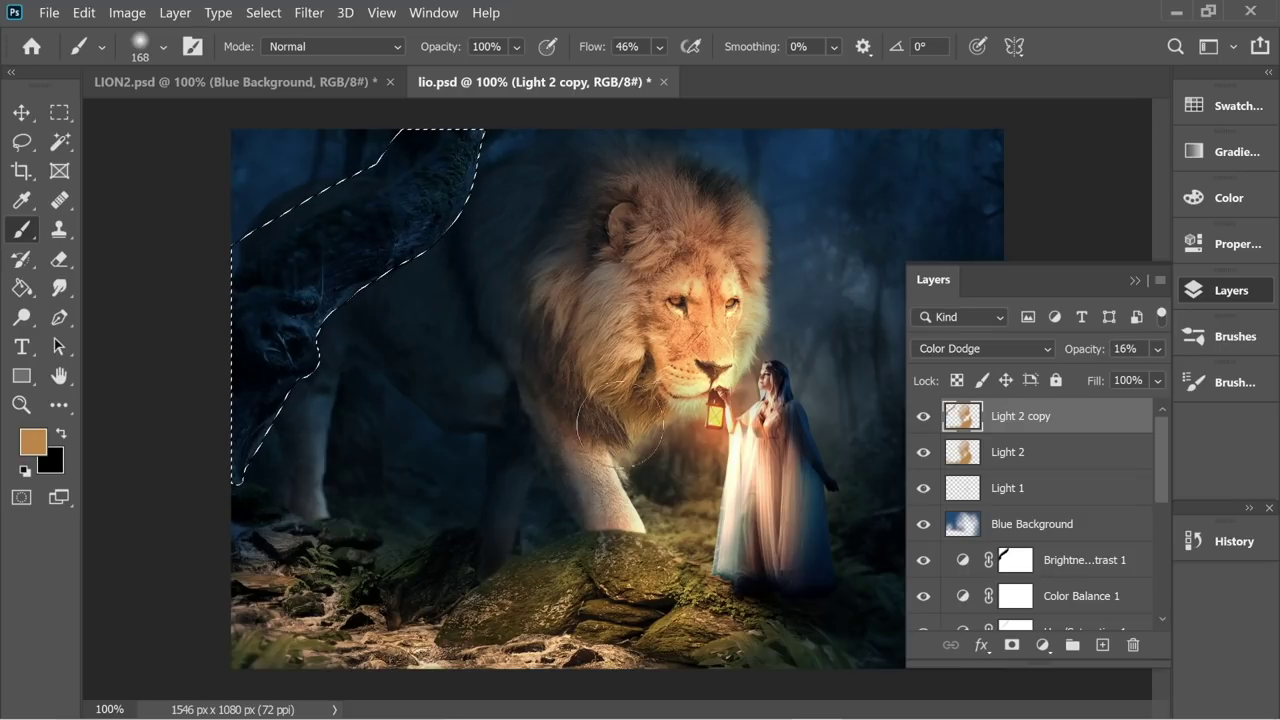
left_click(1010, 458)
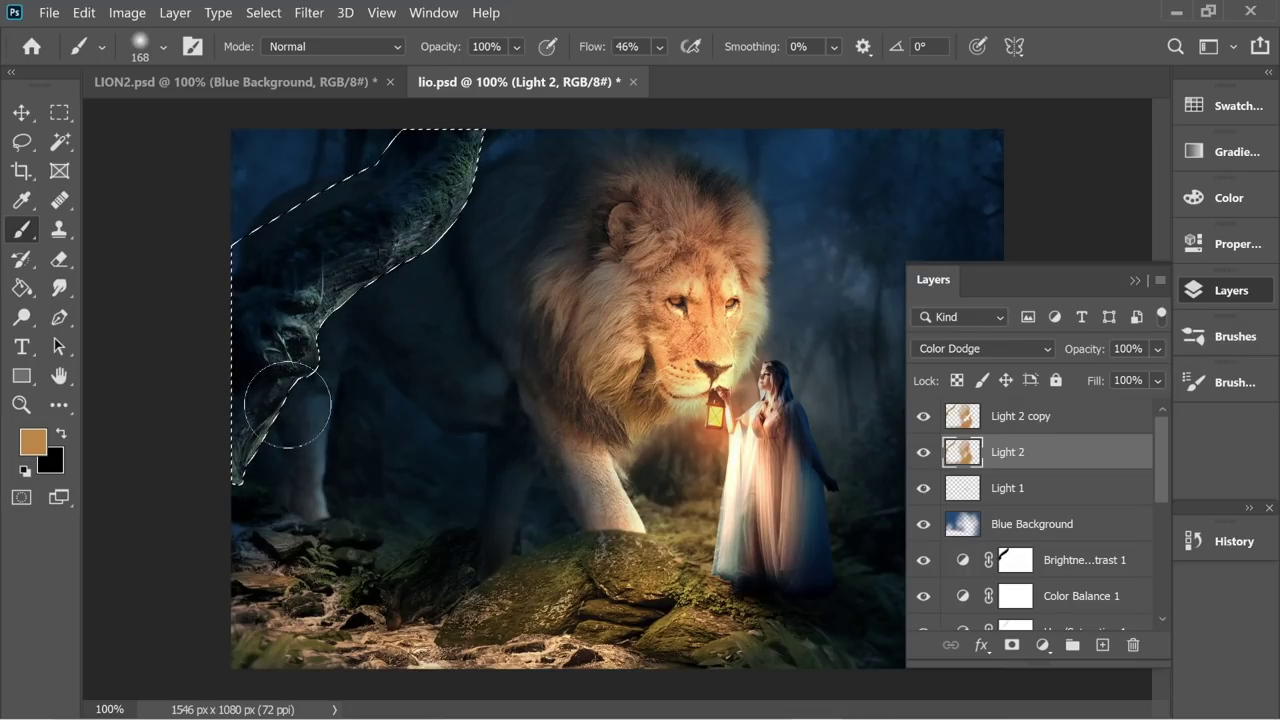
left_click(59, 258)
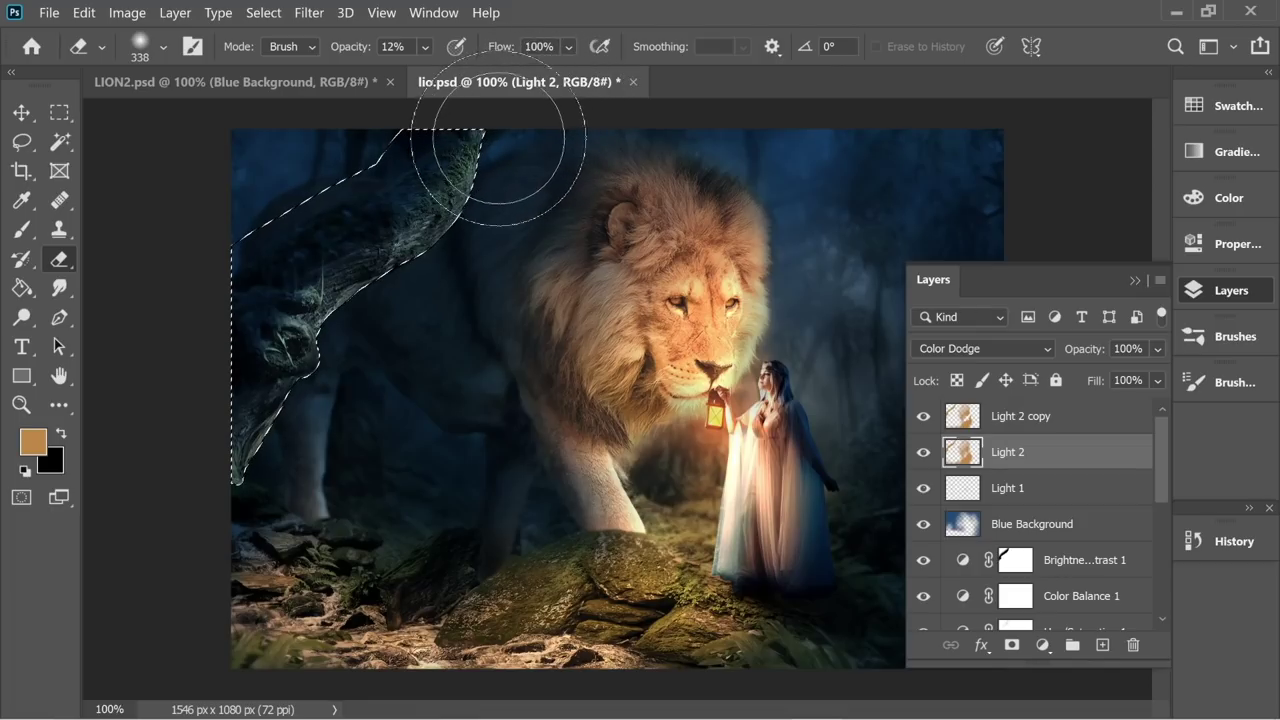
mouse_move(451, 170)
left_mouse_down()
mouse_move(496, 157)
mouse_move(434, 132)
left_mouse_up()
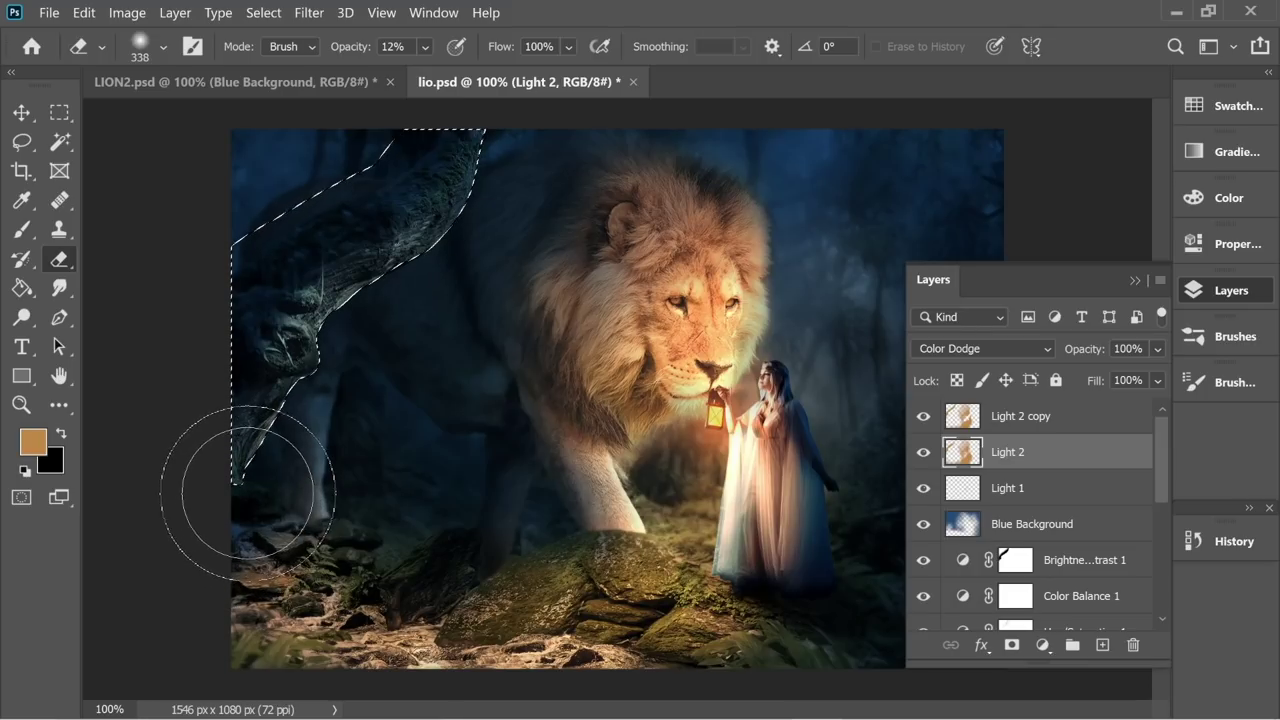
Step: Paint white along the trunk's edges on the Levels 1 mask with a soft 354 px brush at 100% opacity
scroll(1134, 508, "down", 4)
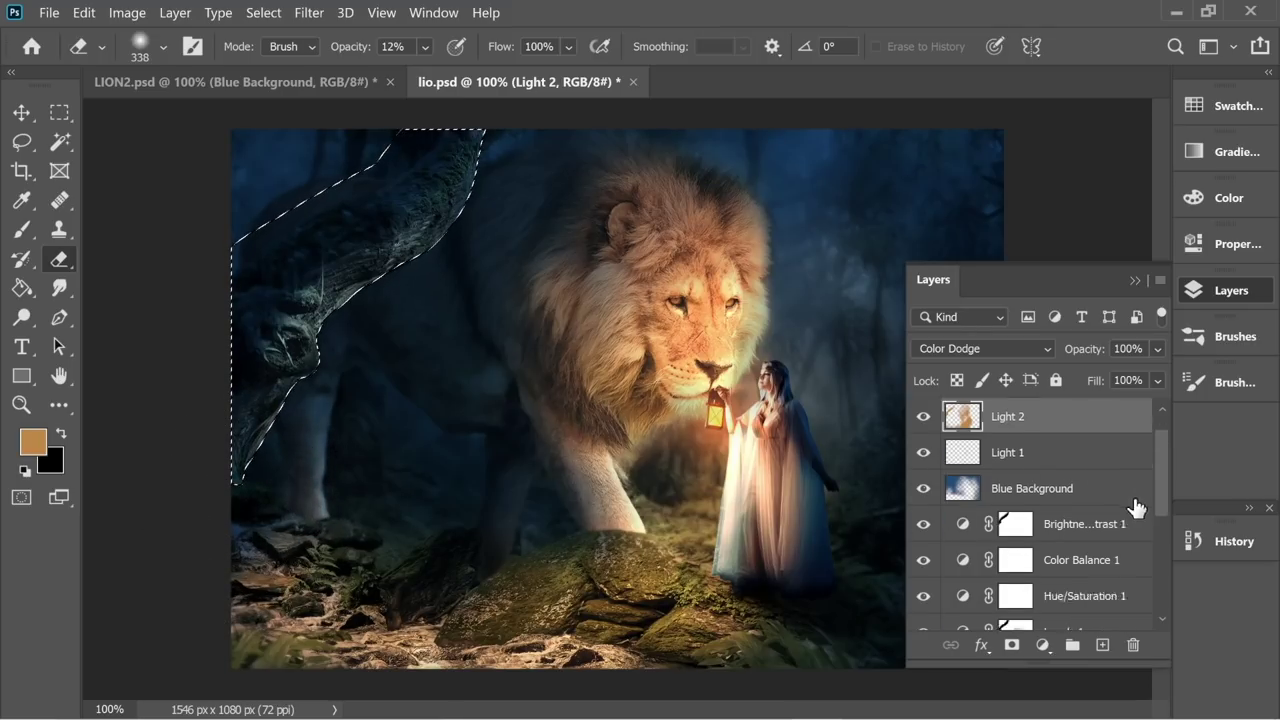
left_click(1016, 524)
left_click(61, 433)
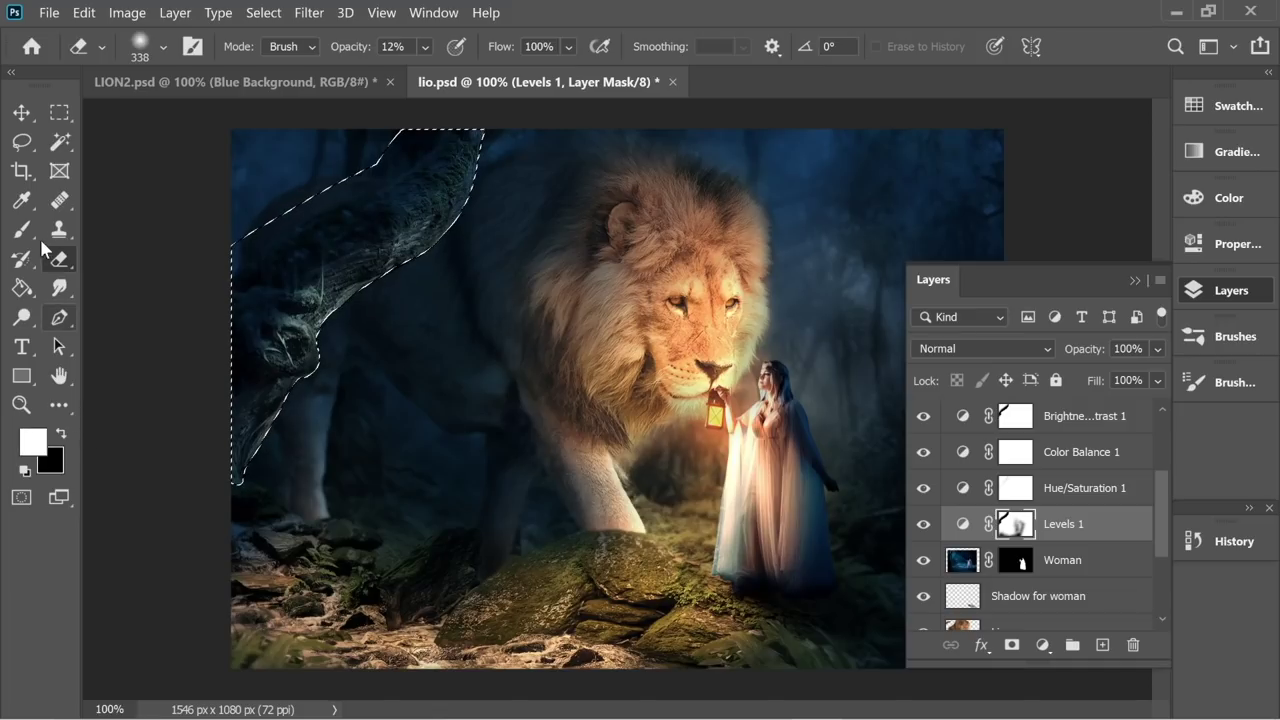
left_click(22, 229)
left_click(162, 50)
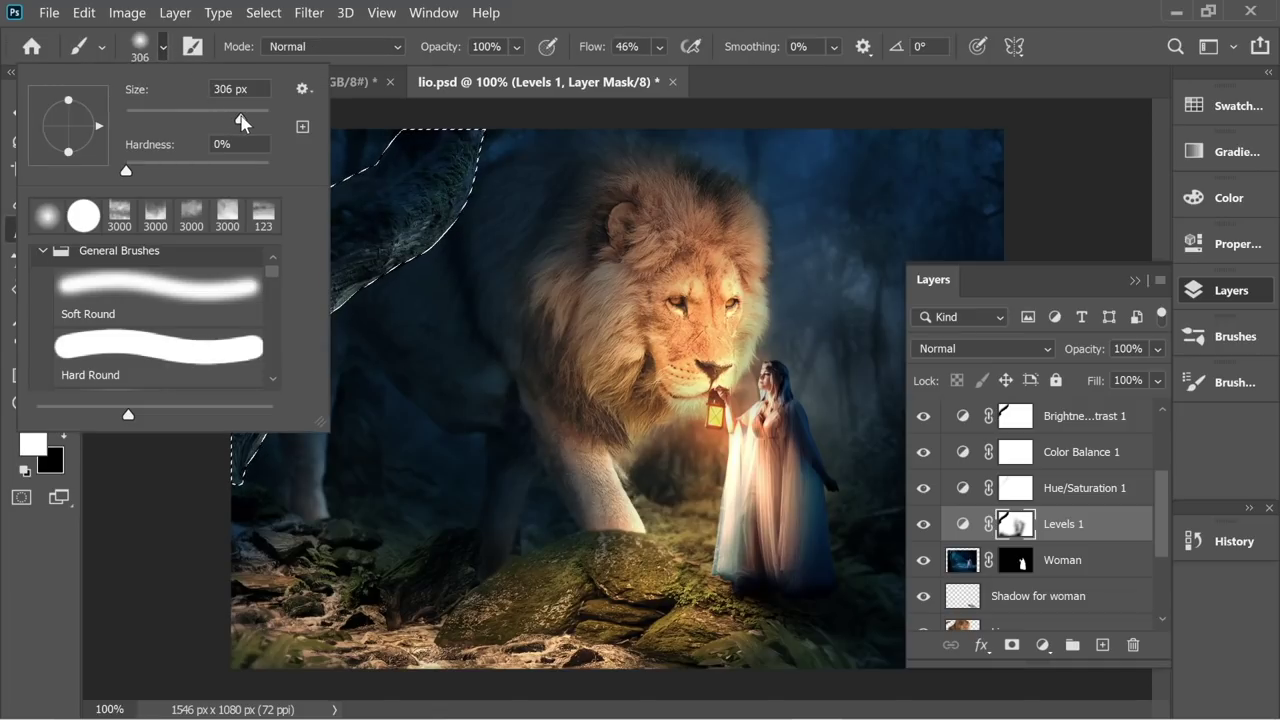
left_click_drag(241, 122, 247, 122)
left_click(470, 129)
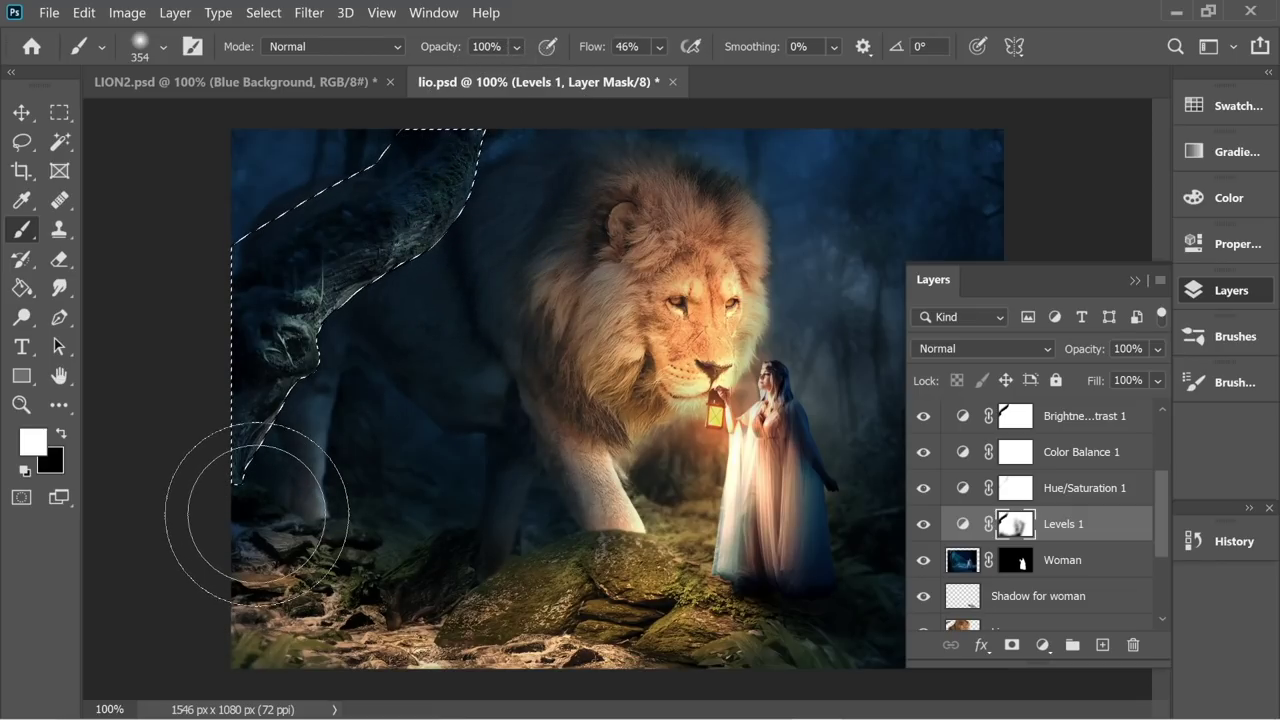
Step: Paint white over the selected trunk on the Brightness/Contrast 1 mask with the brush opacity reduced to 34%
left_click(1016, 416)
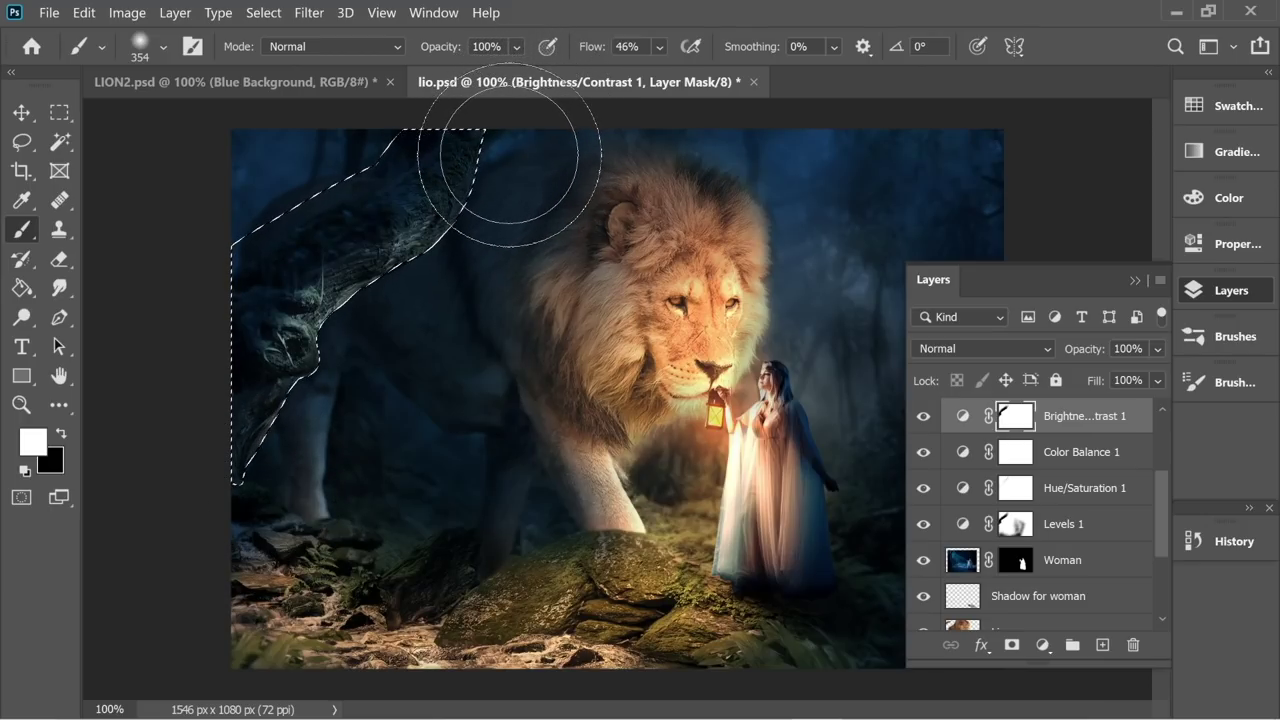
key("3")
key("4")
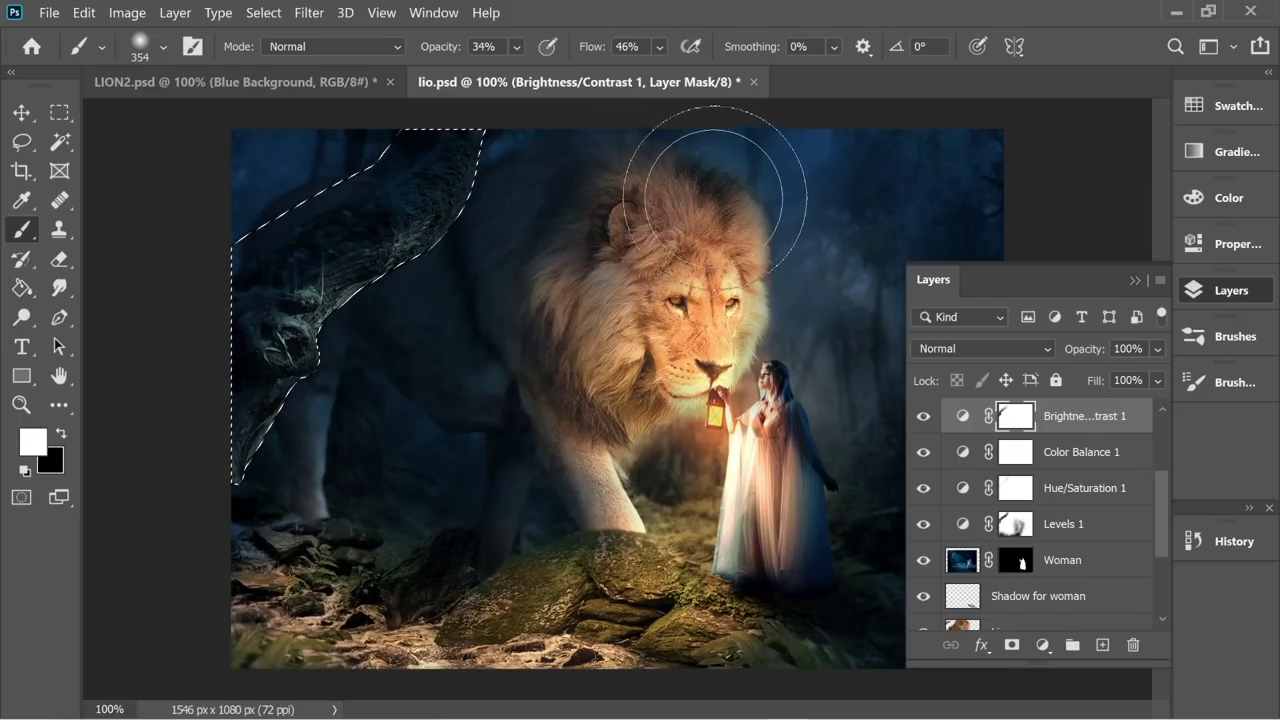
Step: Paint white on the Forest layer's smart filter mask around the trunk with a soft 511 px brush at 34% opacity
scroll(1157, 478, "down", 4)
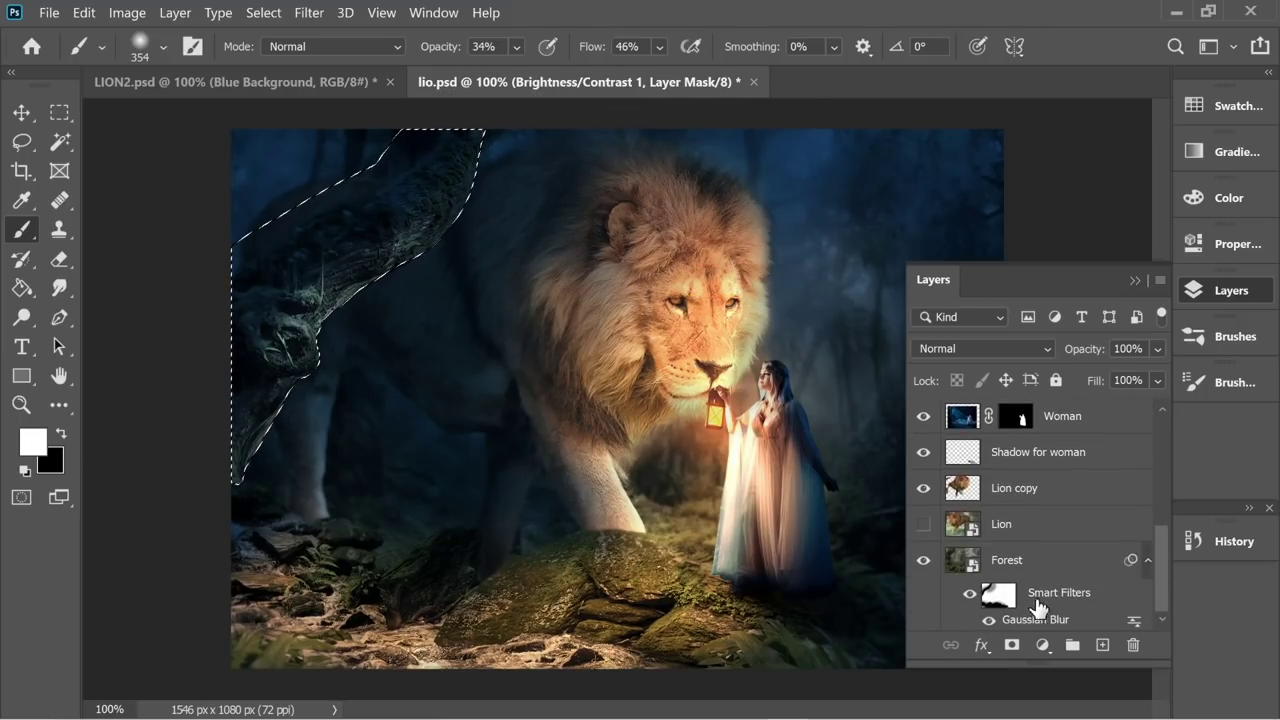
left_click(1055, 606)
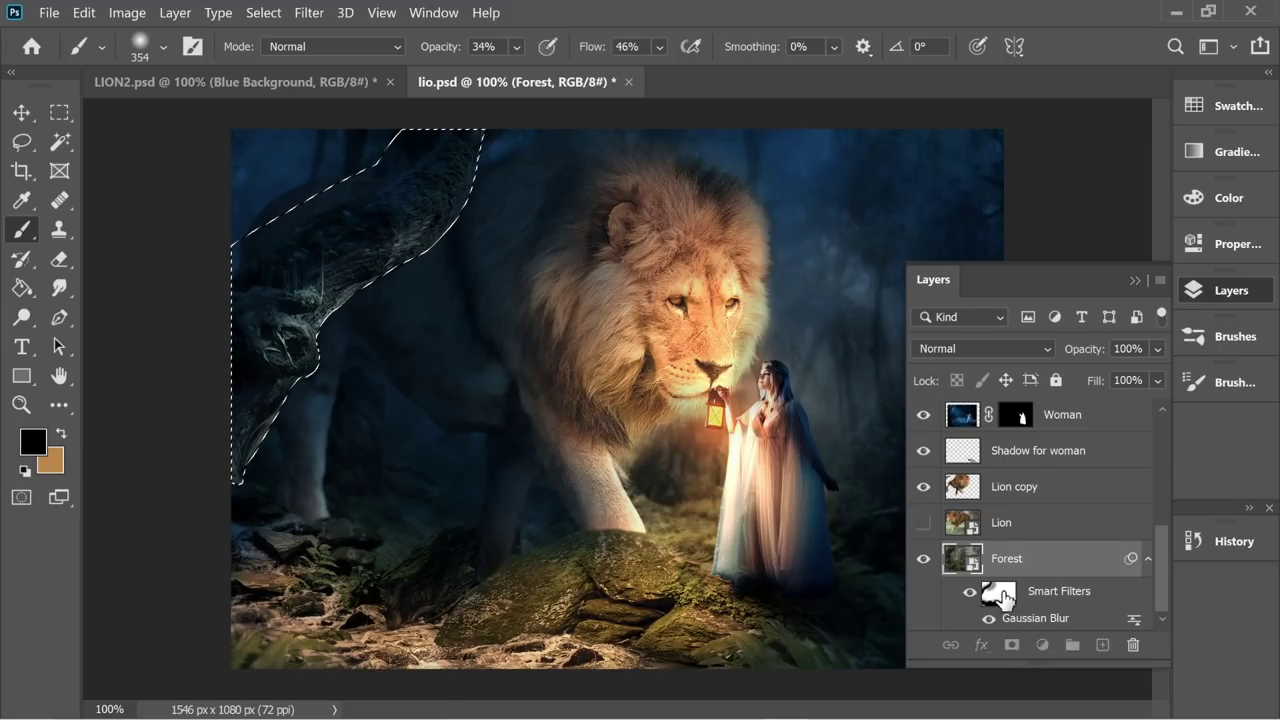
left_click(1000, 594)
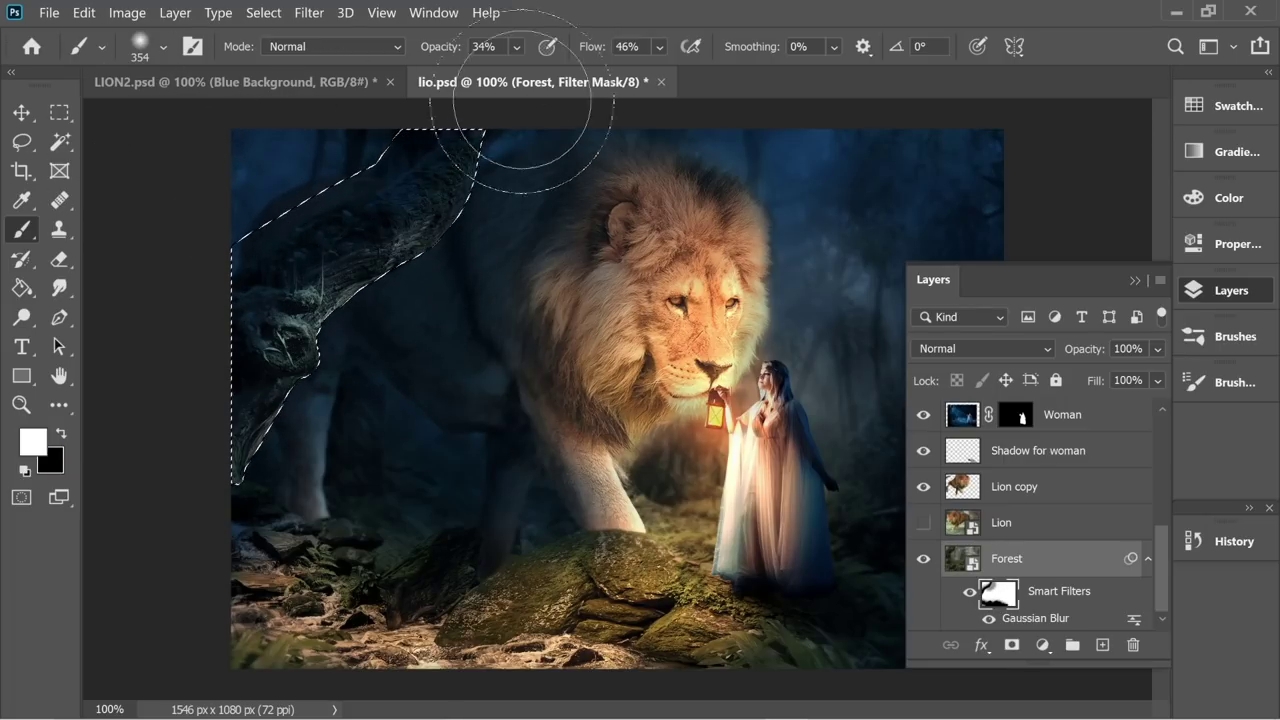
left_click(163, 46)
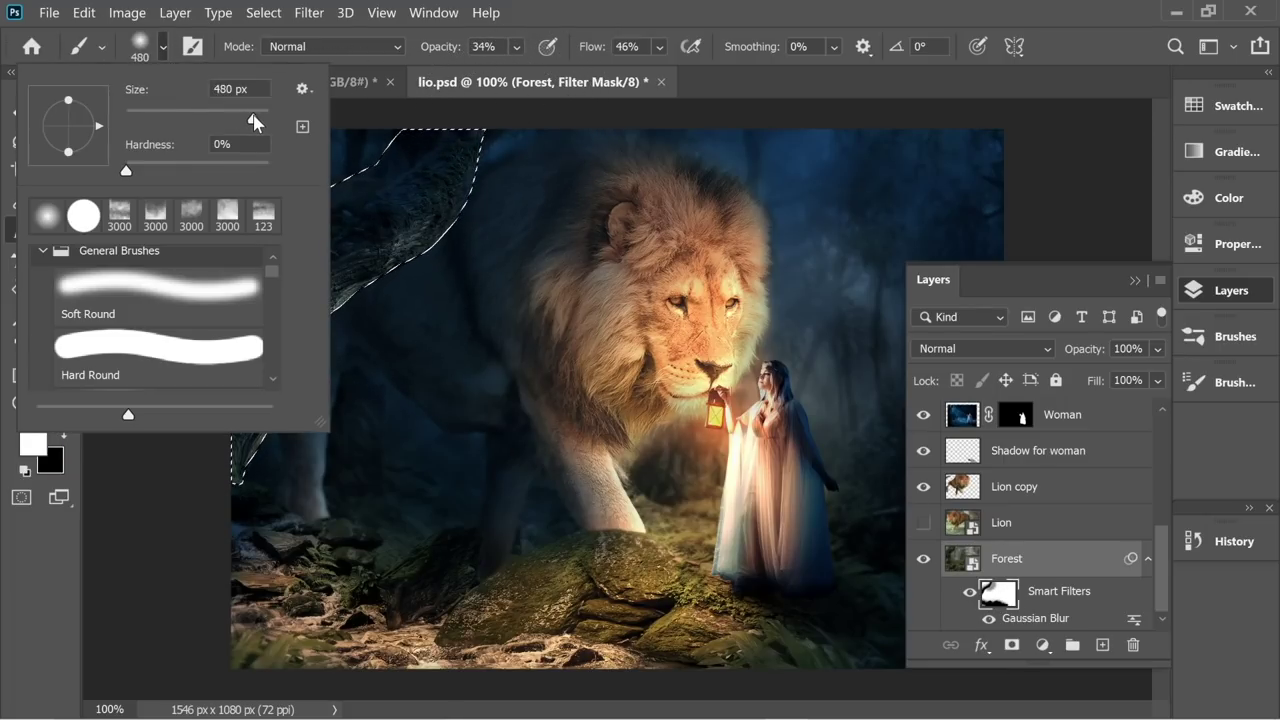
left_click_drag(256, 120, 258, 120)
key("Return")
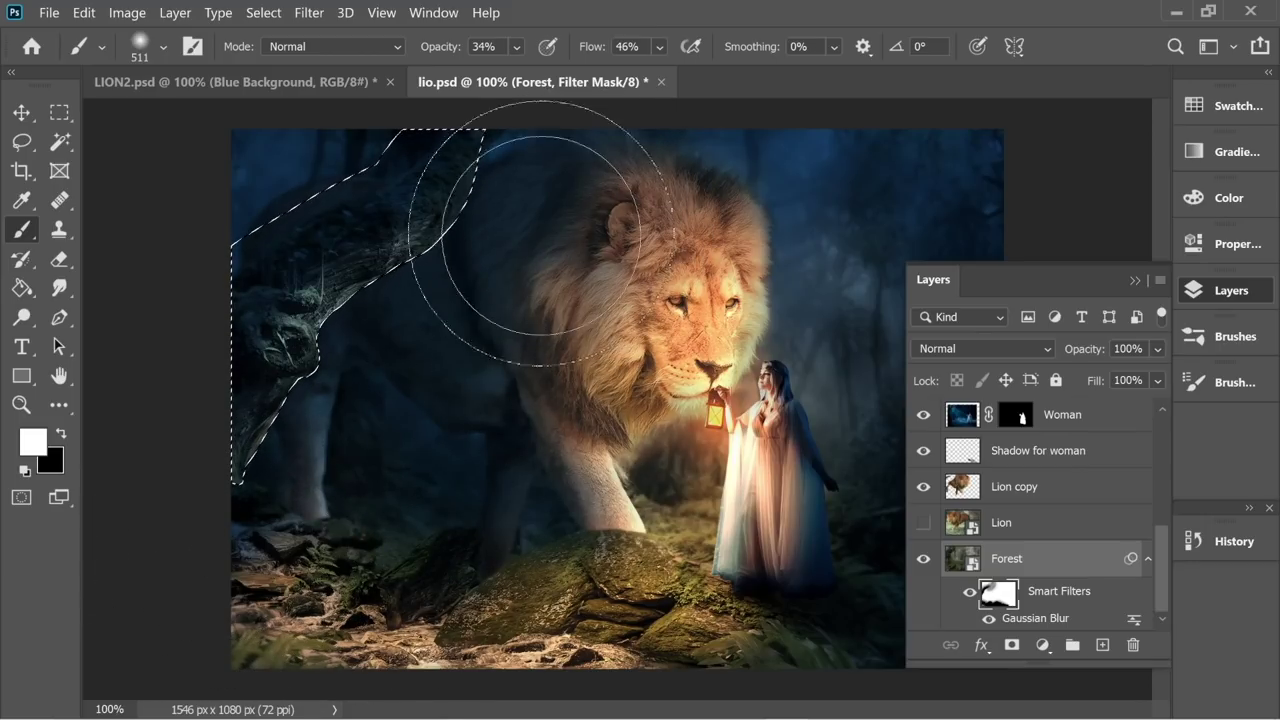
left_click(55, 117)
key("ctrl+2")
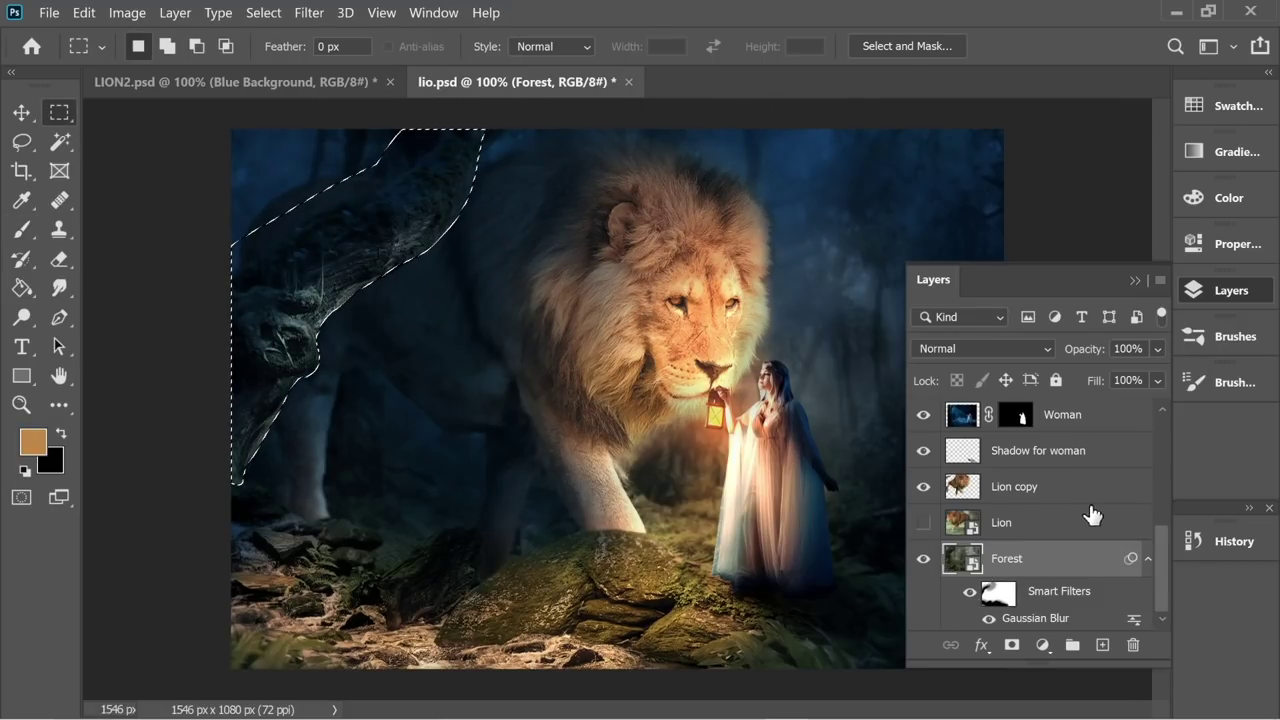
Step: Create a new layer above Light 2 copy and name it Light 3
scroll(1088, 514, "up", 5)
left_click(1038, 424)
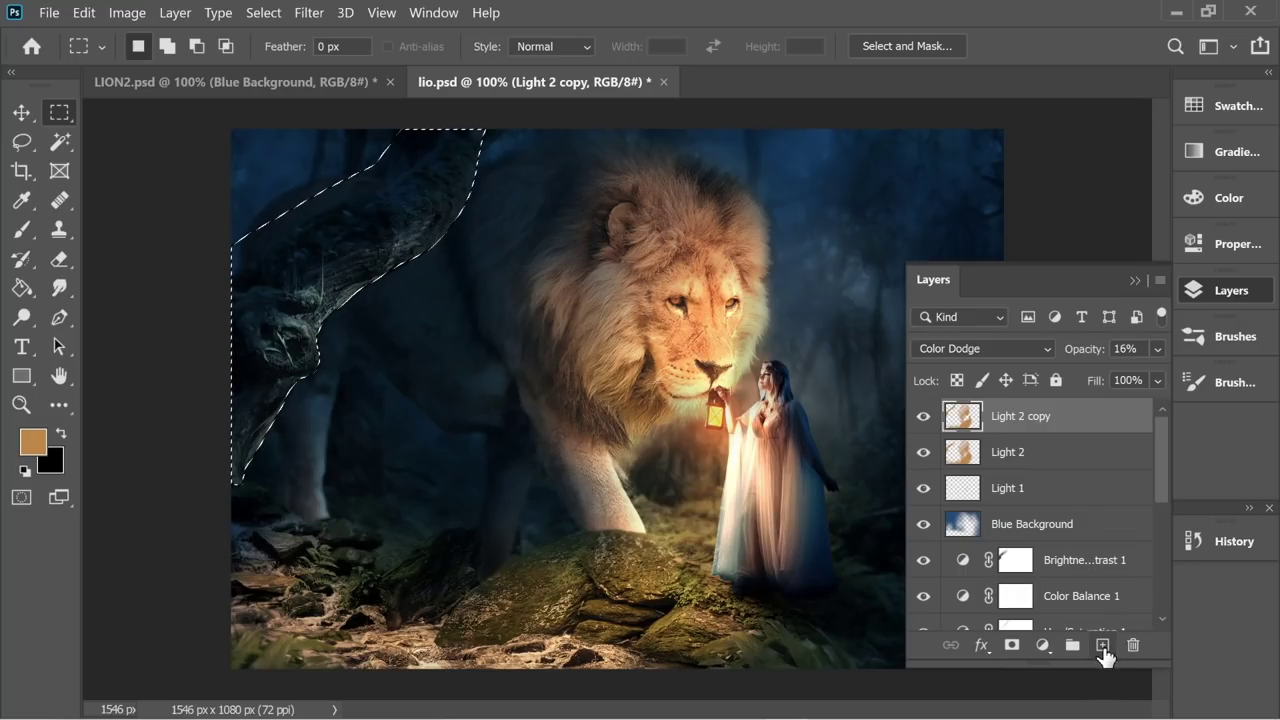
left_click(1102, 645)
double_click(1008, 417)
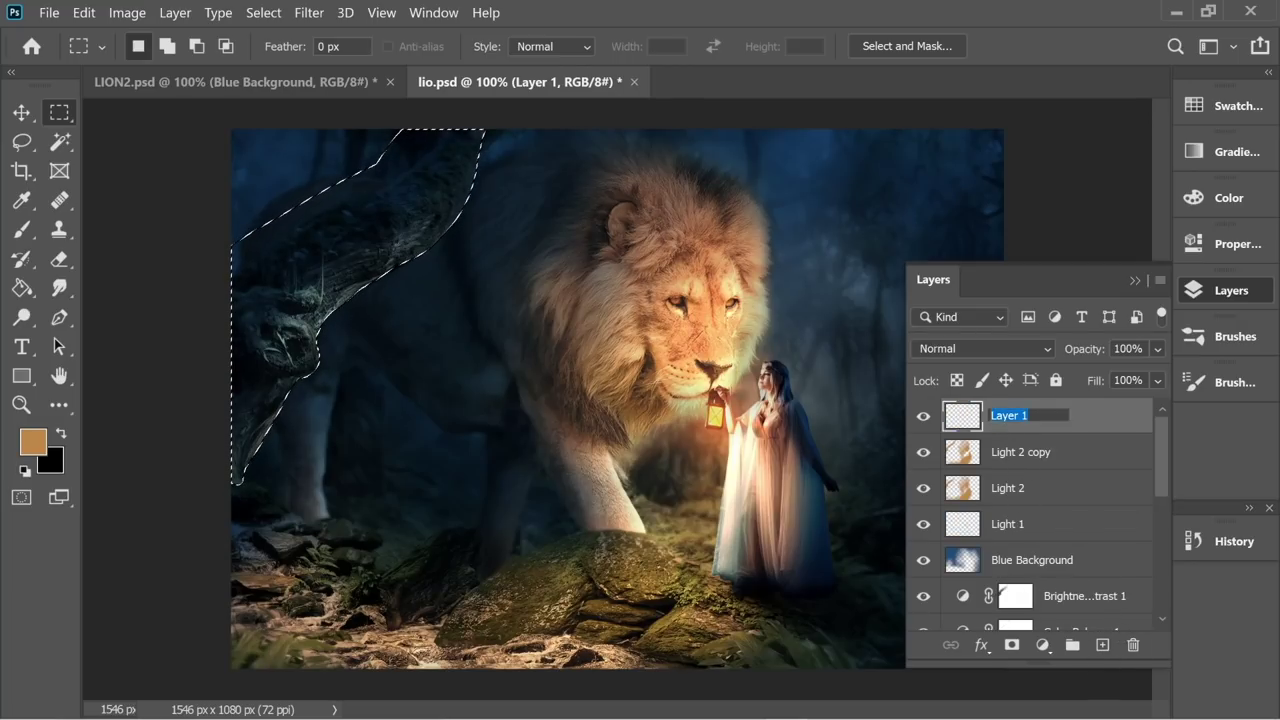
type("L")
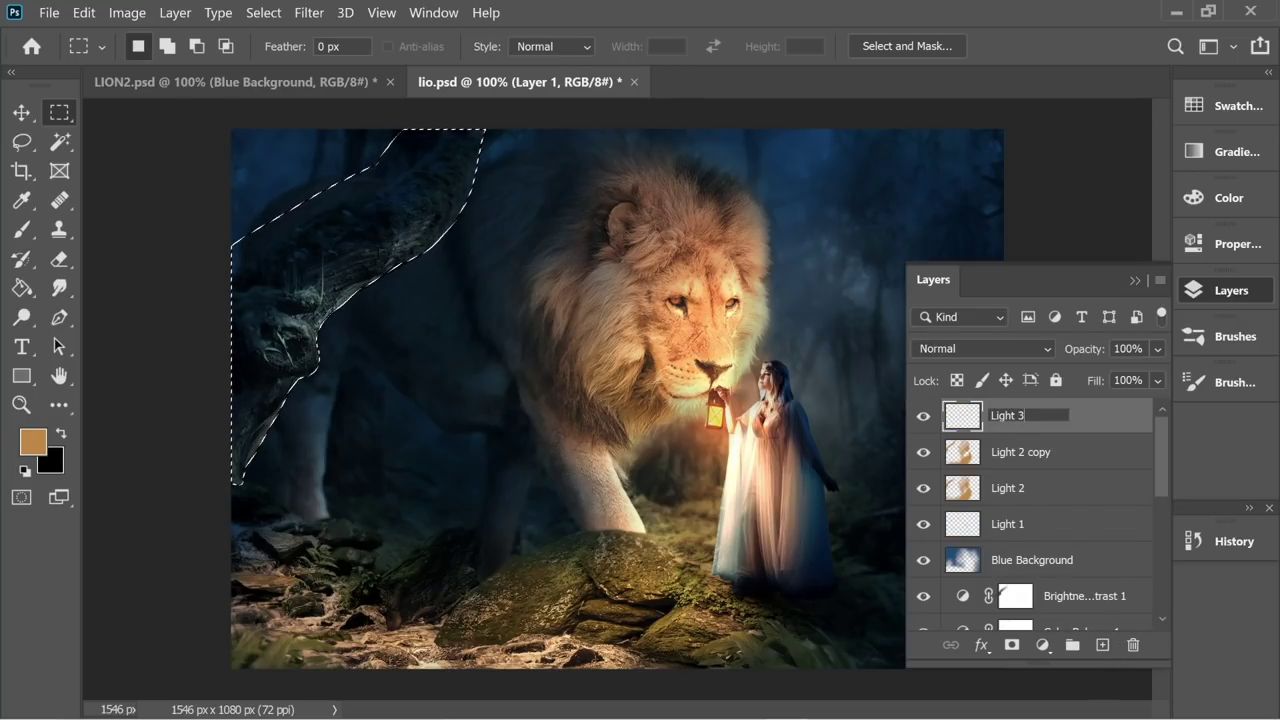
type("ight 3")
key("Return")
Step: Paint warm orange on the selected trunk in Light 3 with a soft 193 px brush at 34% opacity, and set the layer's blend mode to Color
key("b")
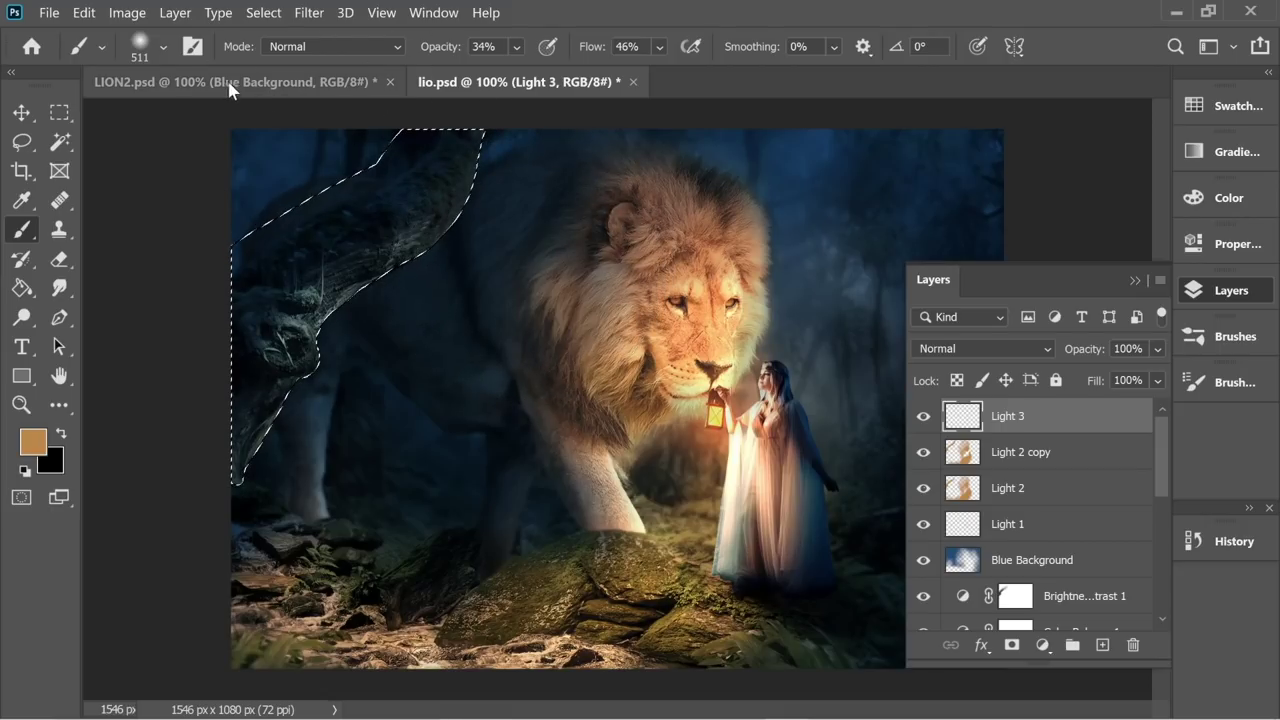
left_click(163, 46)
key("Return")
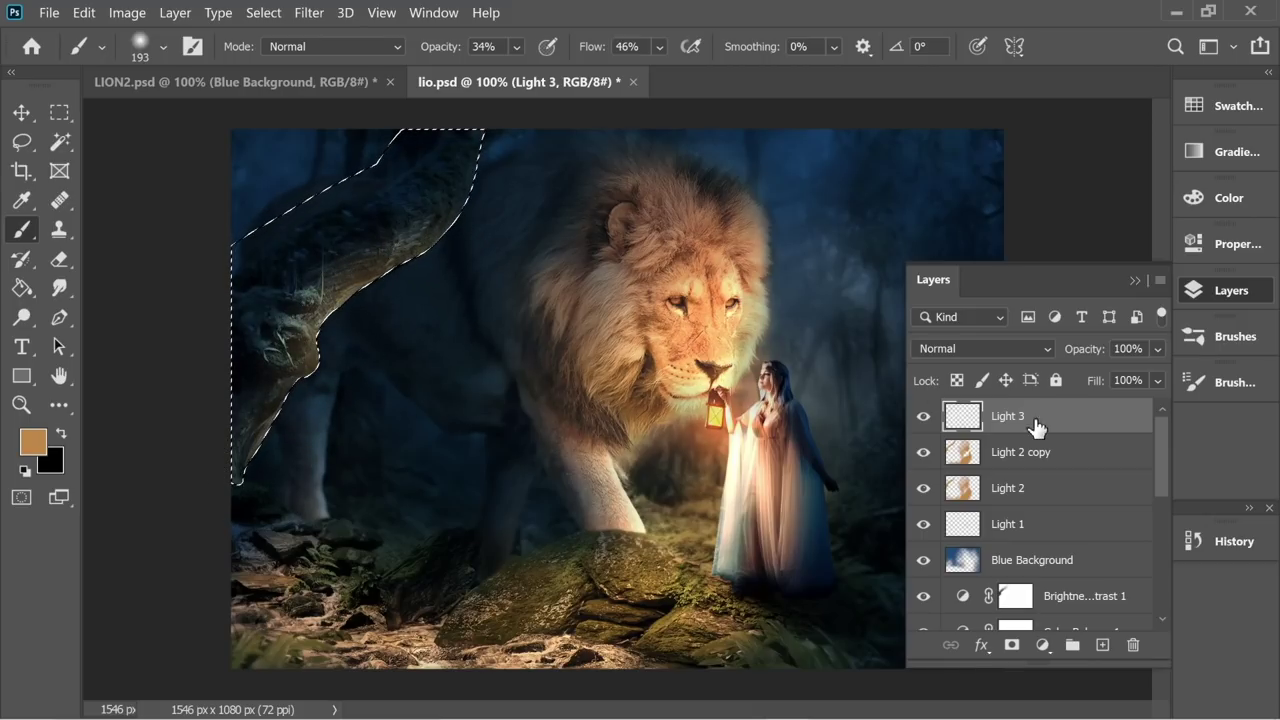
left_click(1010, 355)
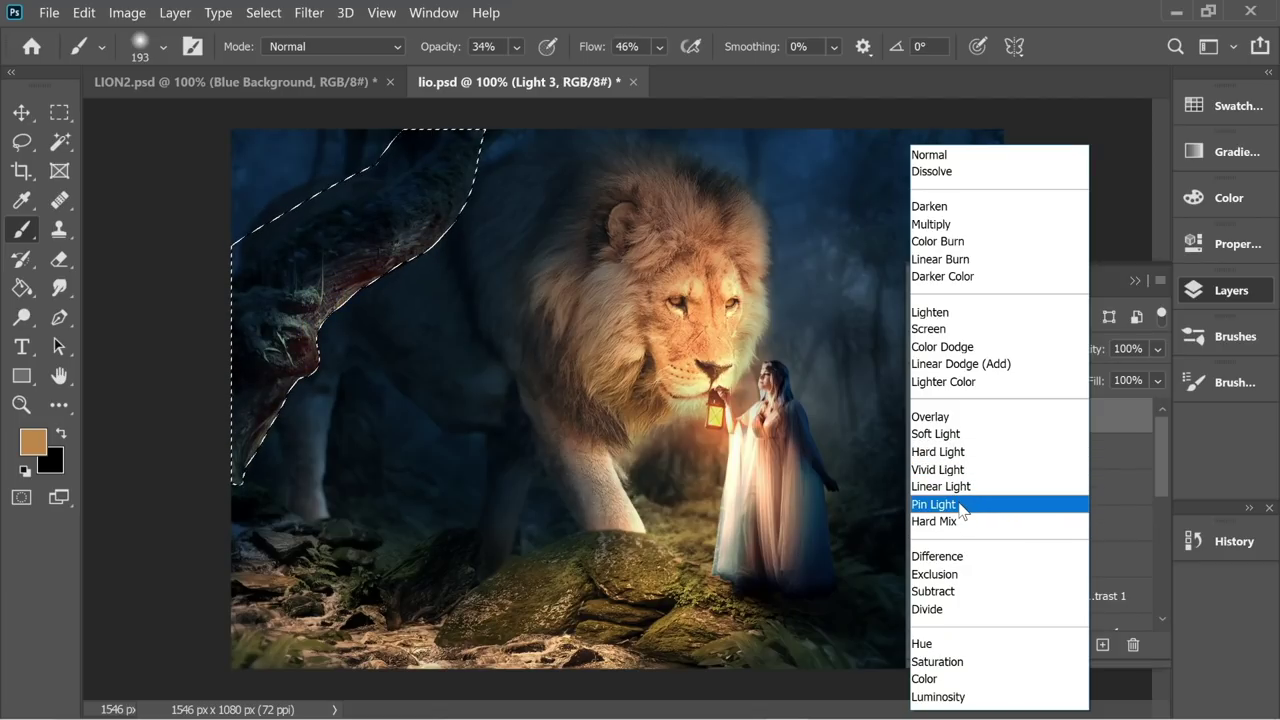
left_click(976, 679)
Step: Clear the selection around the tree trunk and collapse the layer list to uncover the whole image
left_click(62, 117)
left_click(97, 127)
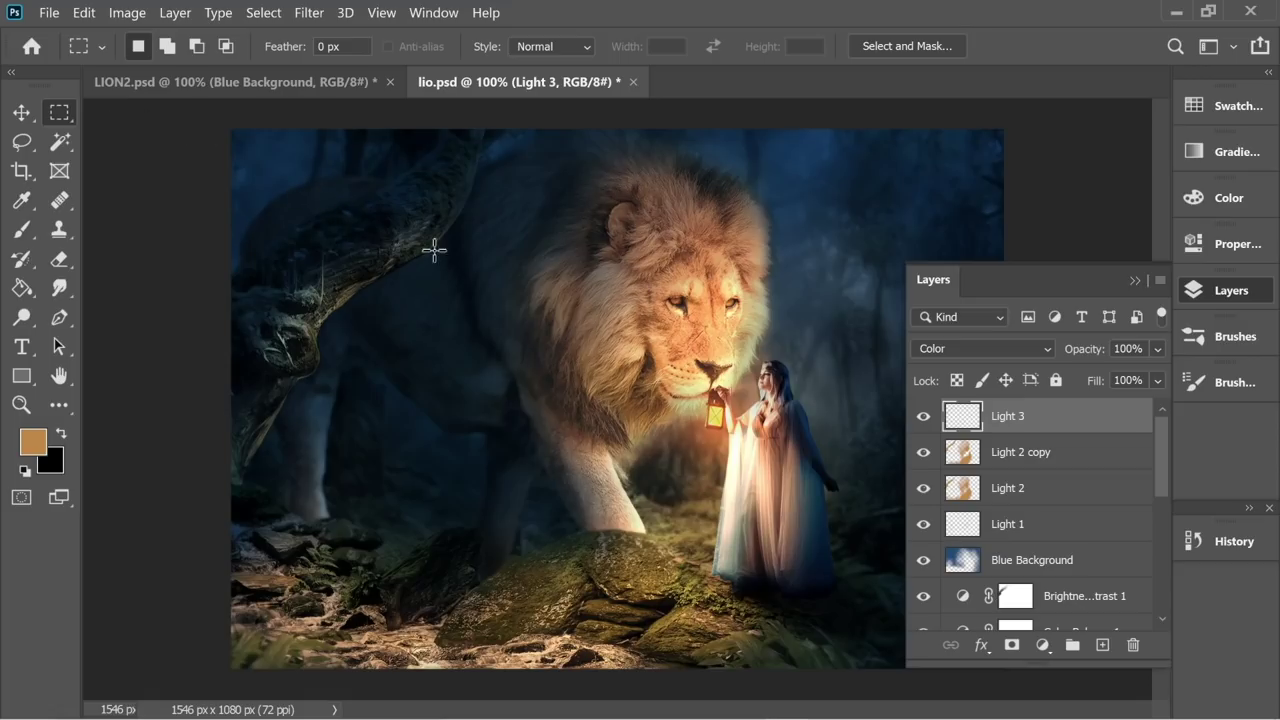
left_click(1134, 281)
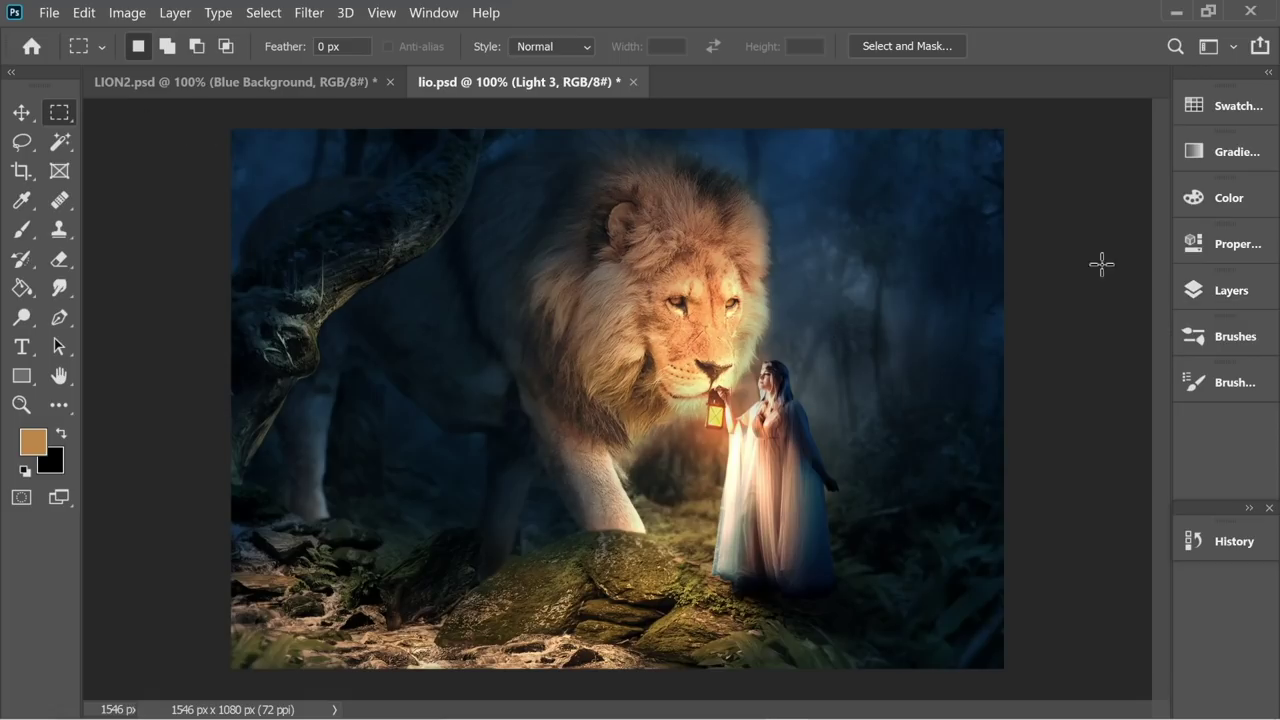